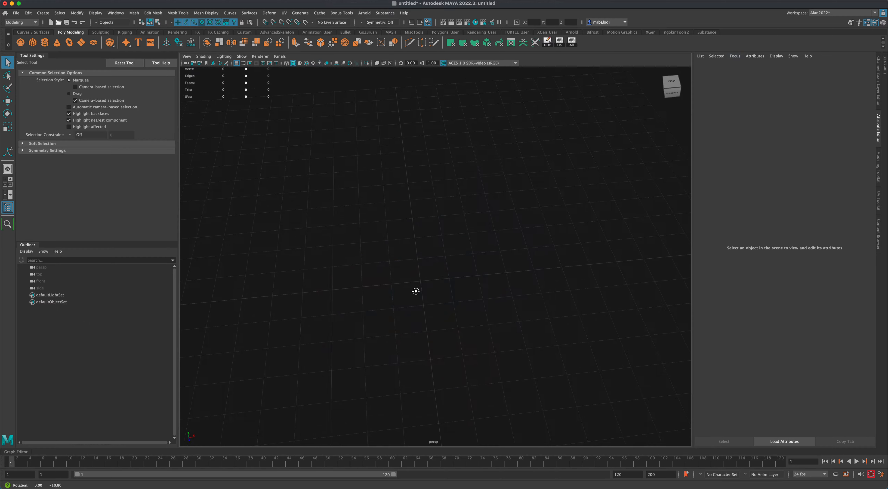
Step: Create a polygon cylinder at the grid centre with a radius of about 2.63 and a height of about 3.72
left_click_drag(298, 223, 319, 224, "alt")
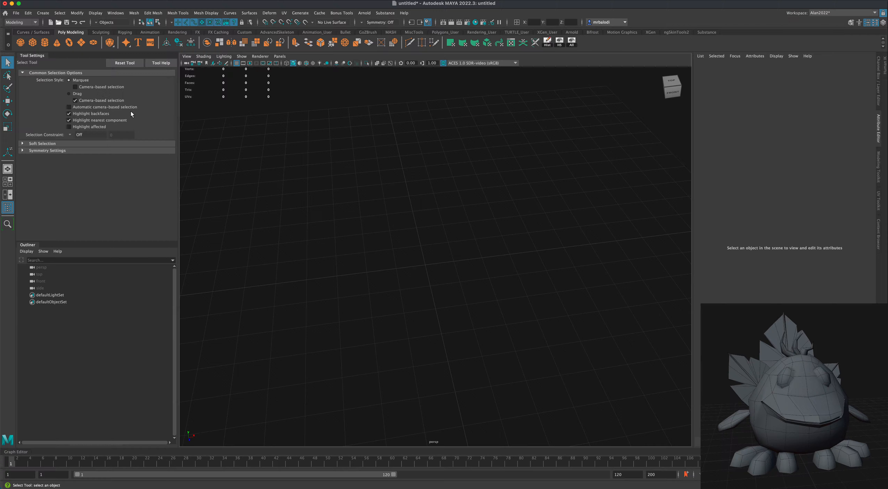
left_click(44, 44)
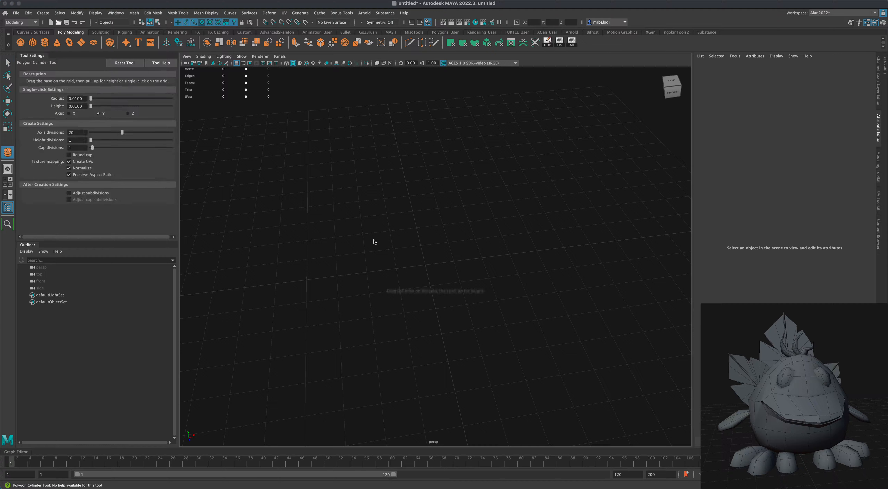
left_click_drag(425, 269, 440, 311)
key("q")
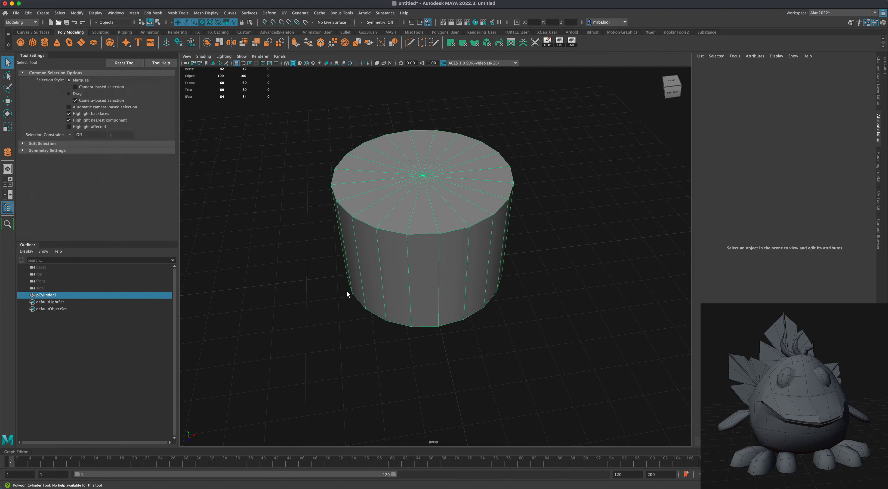
left_click_drag(317, 291, 320, 290, "alt")
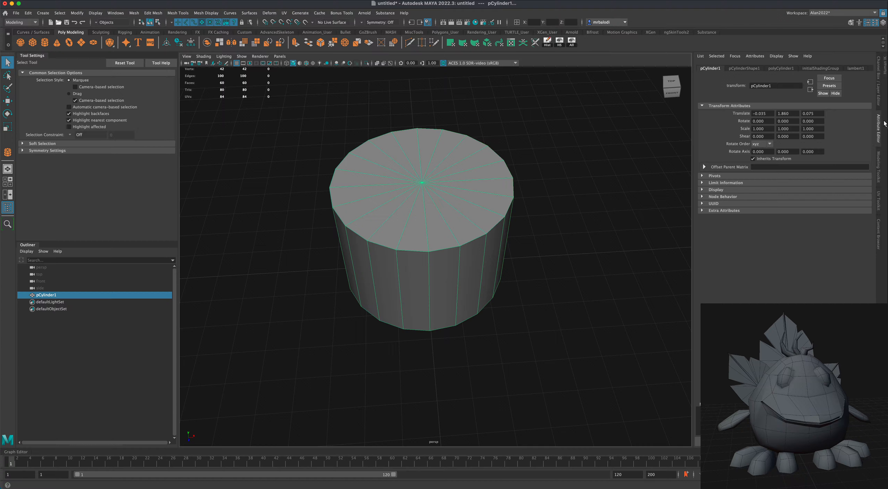
Step: Flatten the cylinder into a thin disc by setting its height to 0.2
left_click(782, 68)
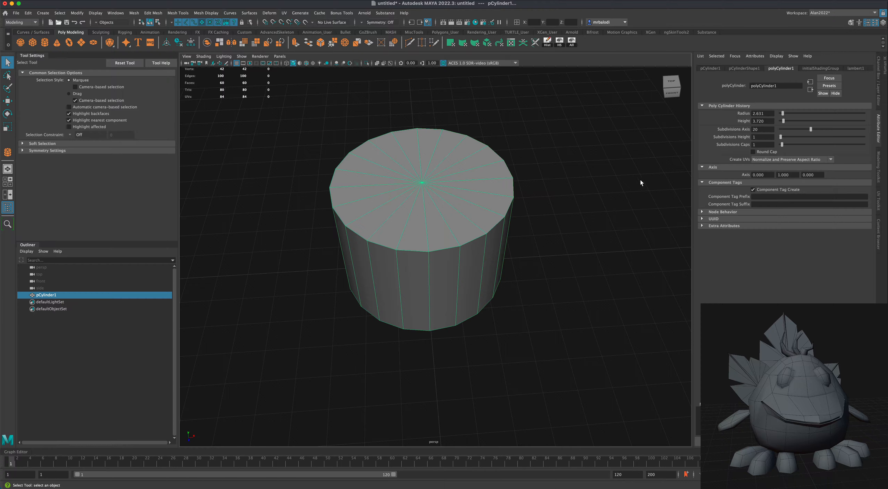
left_click_drag(638, 182, 622, 185, "alt")
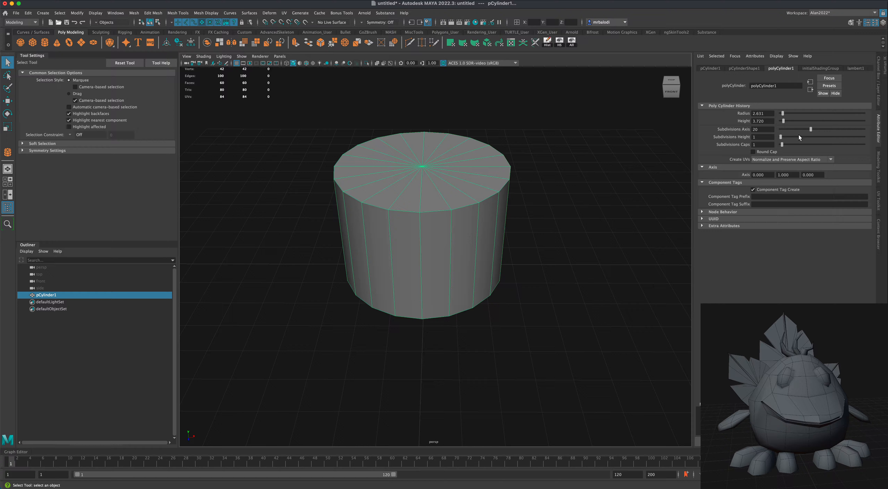
left_click_drag(784, 121, 780, 121)
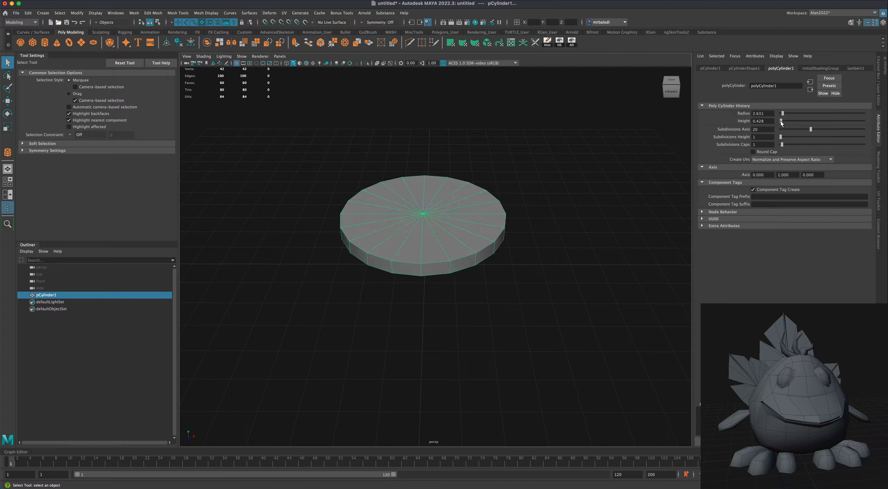
mouse_move(624, 212)
left_mouse_down("alt")
mouse_move(604, 204)
mouse_move(624, 202)
left_mouse_up("alt")
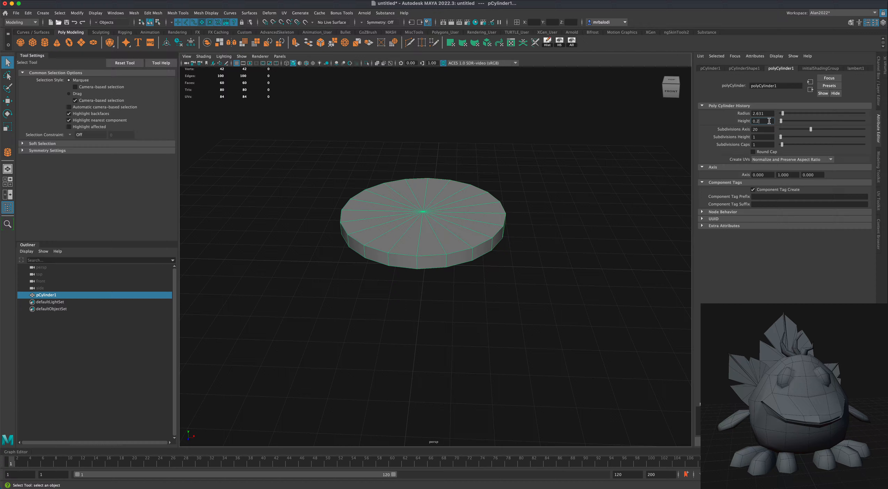
key("Return")
left_click_drag(548, 193, 534, 251, "alt")
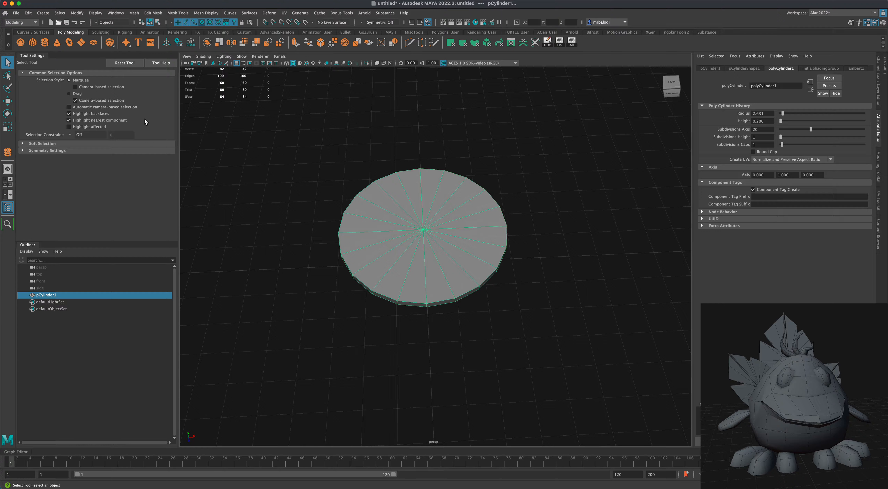
Step: Scale the disc along Z by about 1.54 to stretch it into an oval
key("r")
left_click_drag(351, 214, 333, 214, "alt")
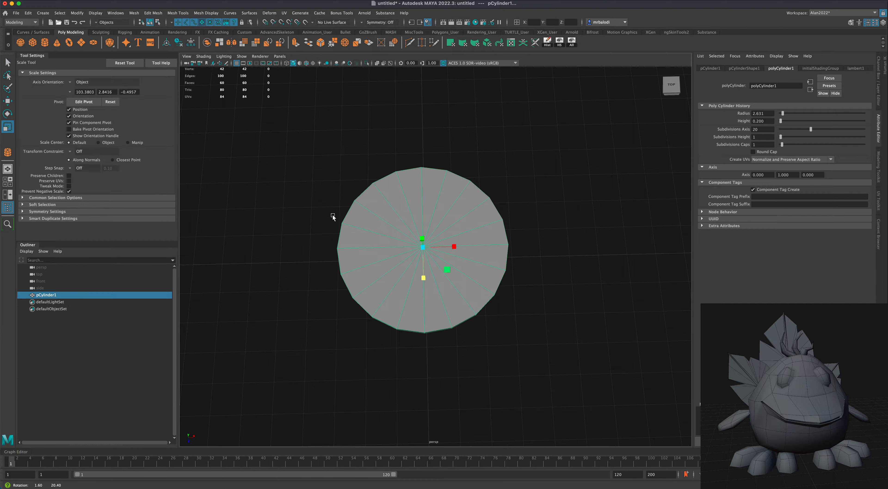
left_click_drag(422, 279, 424, 297)
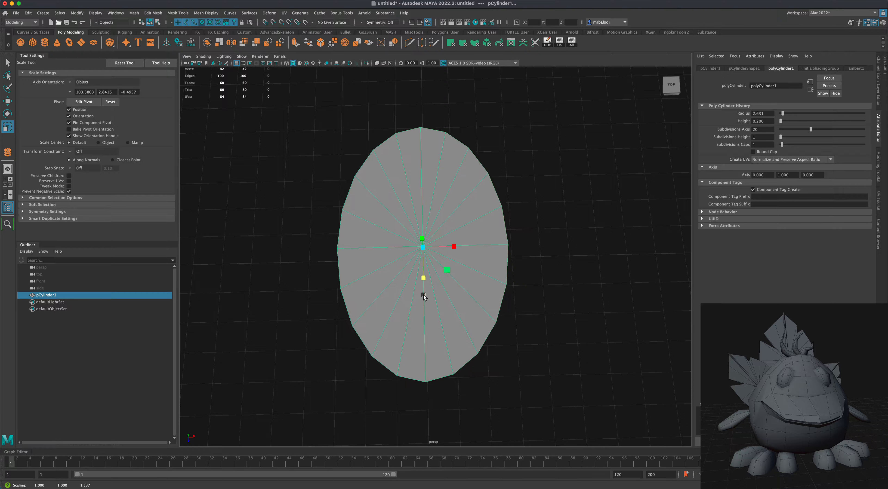
Step: Delete all faces on the +X half of the oval and return to object mode with nothing selected
right_click_drag(429, 182, 436, 195)
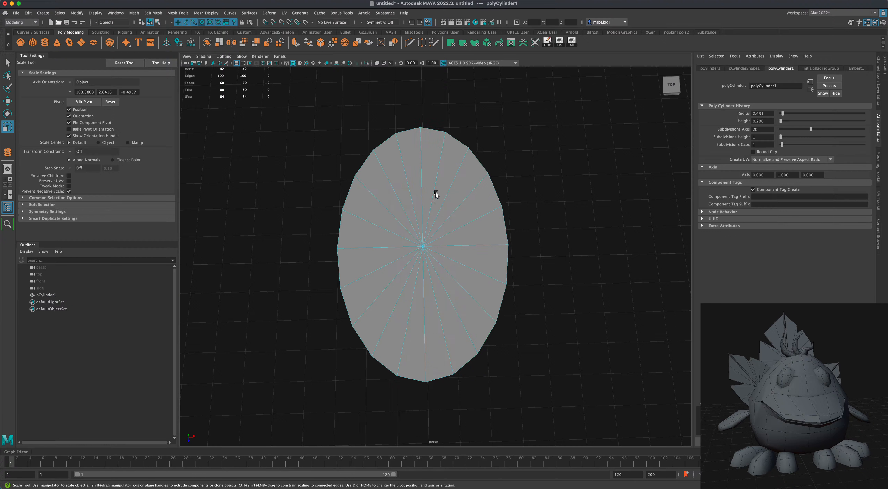
left_click_drag(529, 119, 430, 412)
key("Delete")
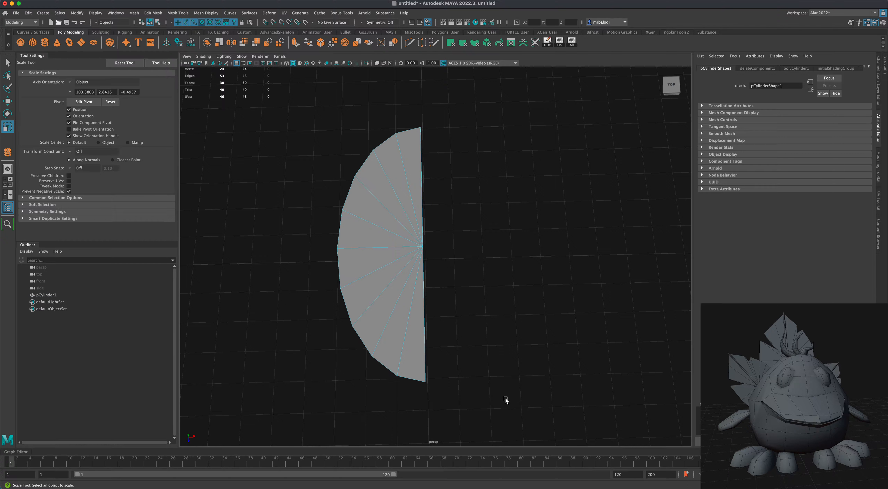
left_click_drag(505, 397, 490, 383, "alt")
right_click_drag(391, 233, 399, 224)
left_click(311, 220)
left_click_drag(294, 230, 295, 238, "alt")
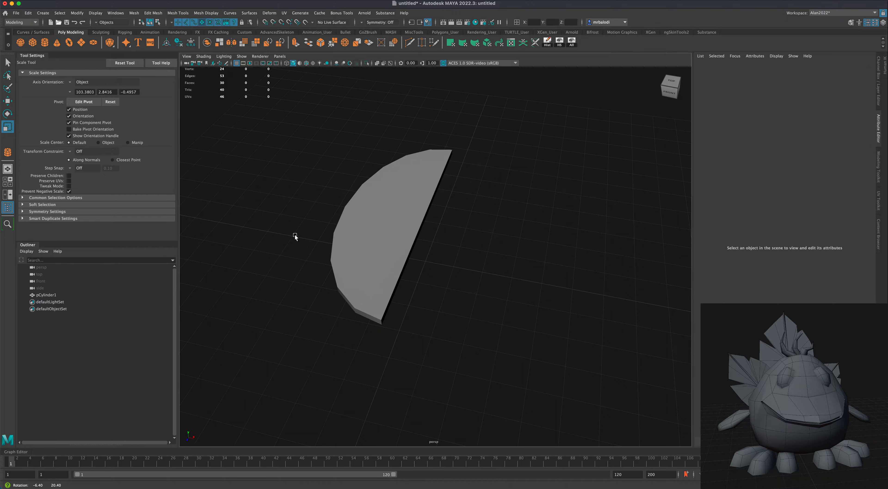
Step: Turn on wireframe on shaded and switch to the top view framed on the half oval
left_click(306, 63)
mouse_move(277, 201)
left_mouse_down("alt")
mouse_move(304, 214)
mouse_move(289, 215)
mouse_move(302, 226)
left_mouse_up("alt")
key("space")
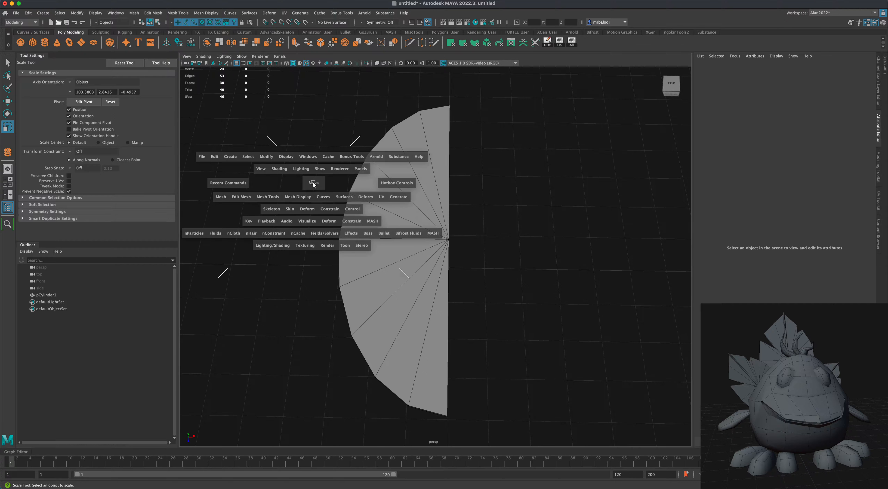
key("space")
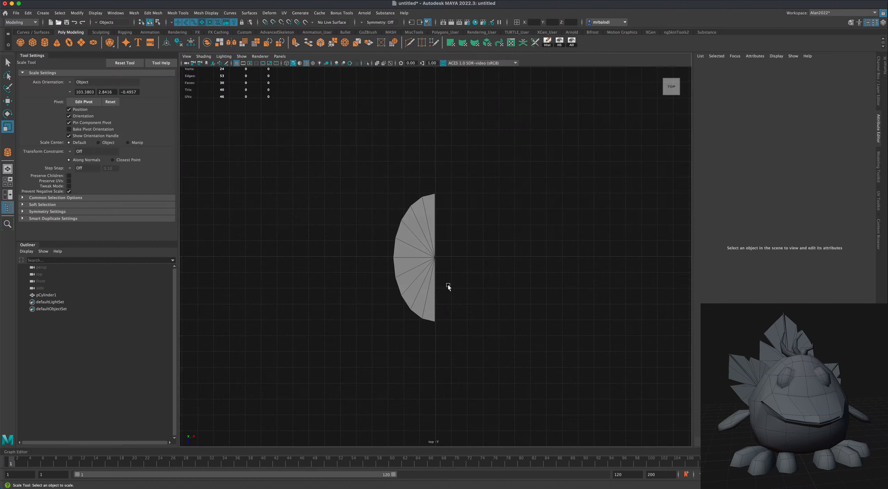
scroll(465, 269, "up", 8)
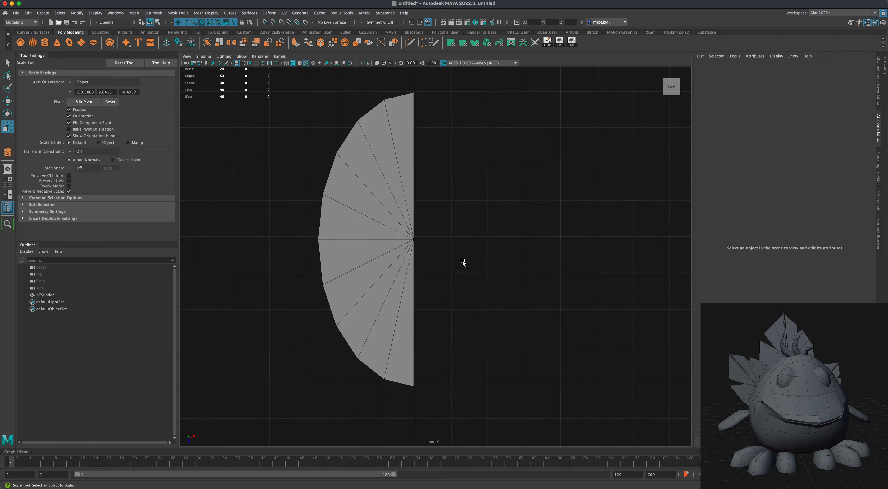
Step: Cut a leaf notch in the upper curved edge by moving one rim vertex inward and raising the vertex below it
left_click(346, 175)
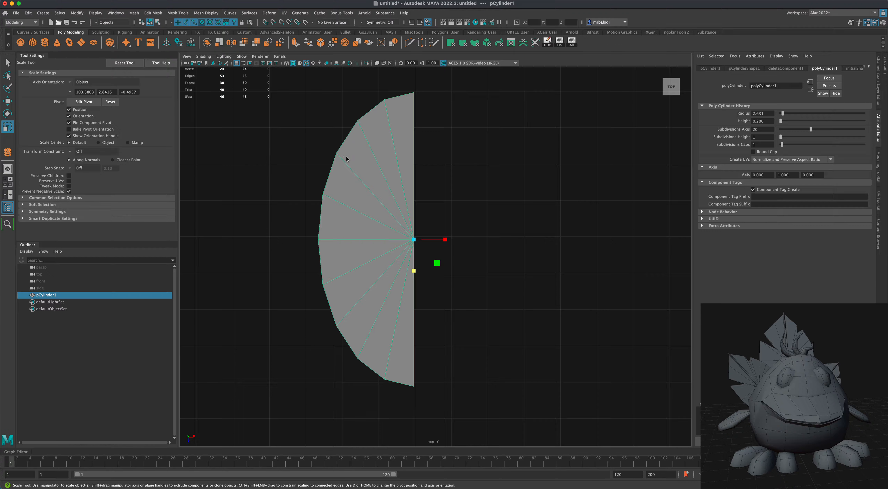
right_click_drag(346, 157, 320, 158)
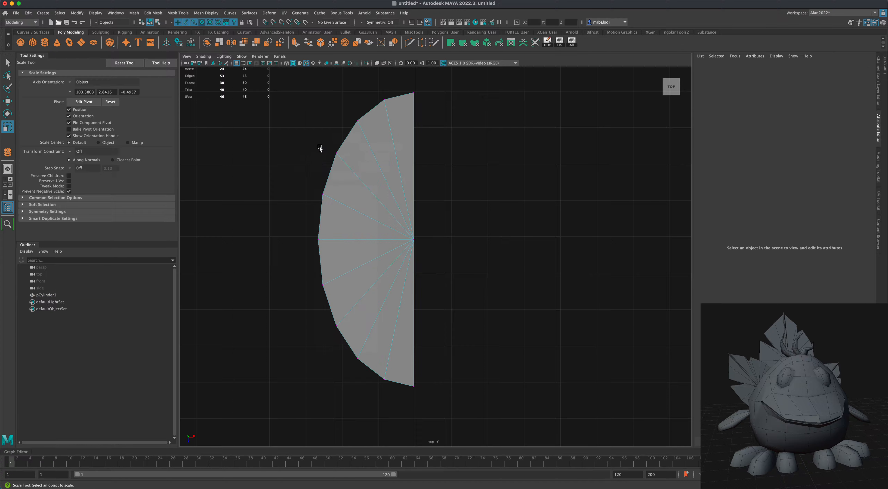
left_click_drag(330, 135, 396, 224)
left_click(7, 102)
left_click(319, 196)
middle_click_drag(344, 215, 346, 182)
left_click(373, 199)
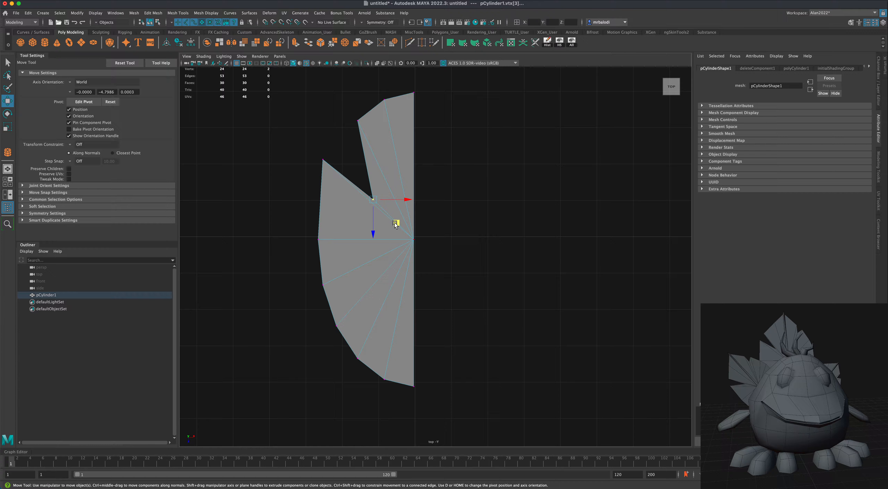
middle_click_drag(396, 224, 399, 215)
Step: Shape the upper leaf lobe by adjusting its outer corner, the notch vertex, the end point and the rim vertex between them
left_click(357, 122)
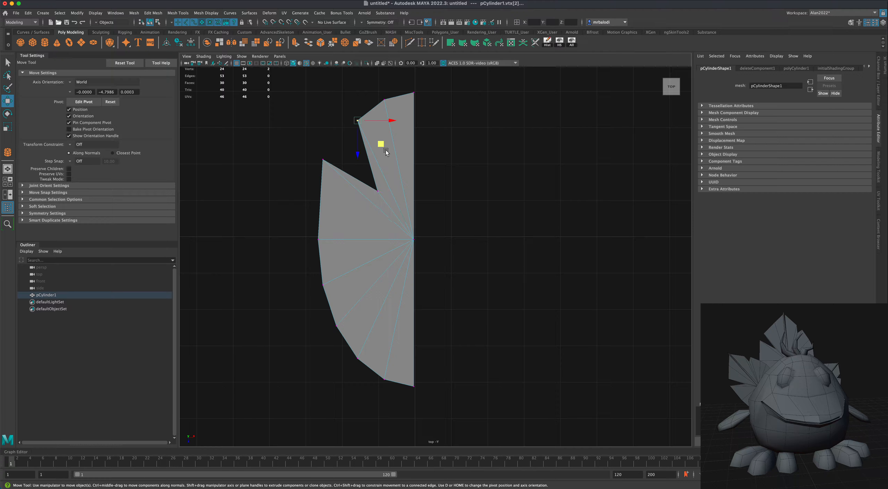
middle_click_drag(381, 145, 366, 174)
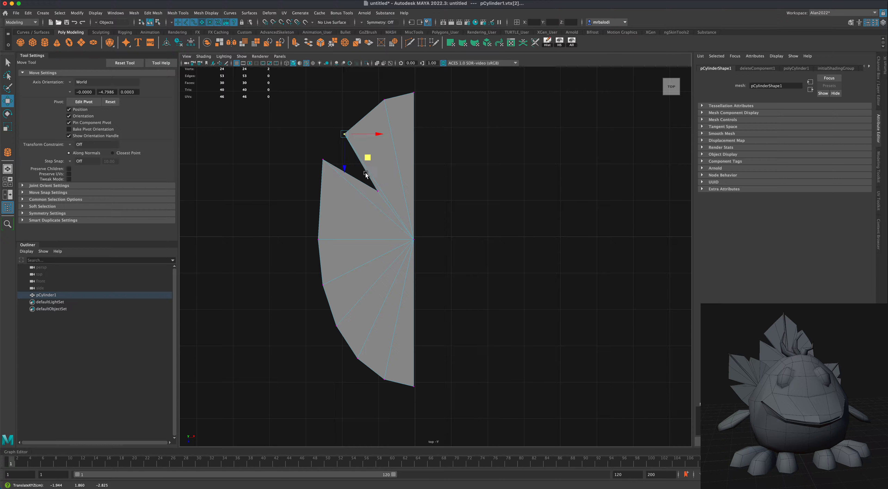
left_click(375, 191)
middle_click_drag(401, 216, 396, 216)
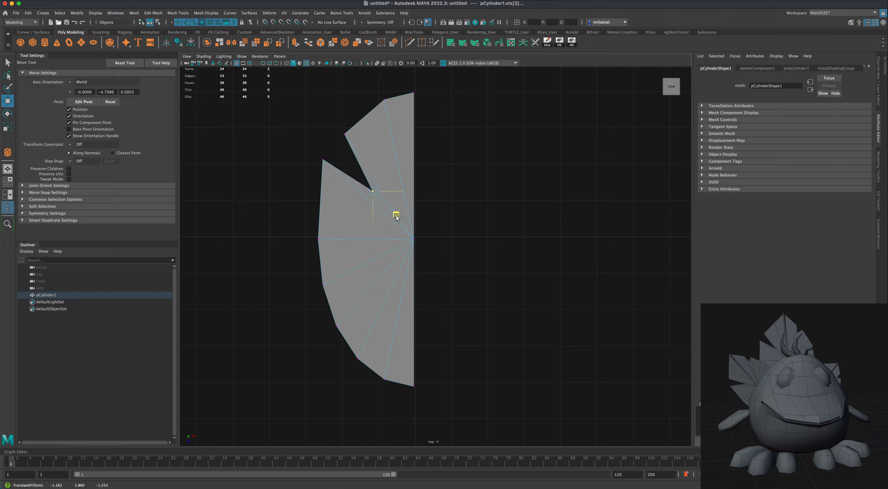
left_click(411, 88)
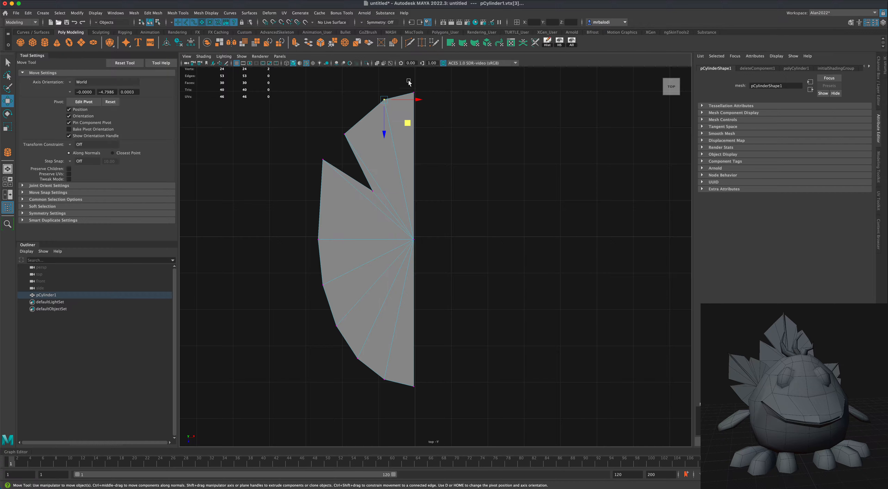
mouse_move(413, 126)
left_mouse_down()
mouse_move(414, 109)
mouse_move(414, 123)
left_mouse_up()
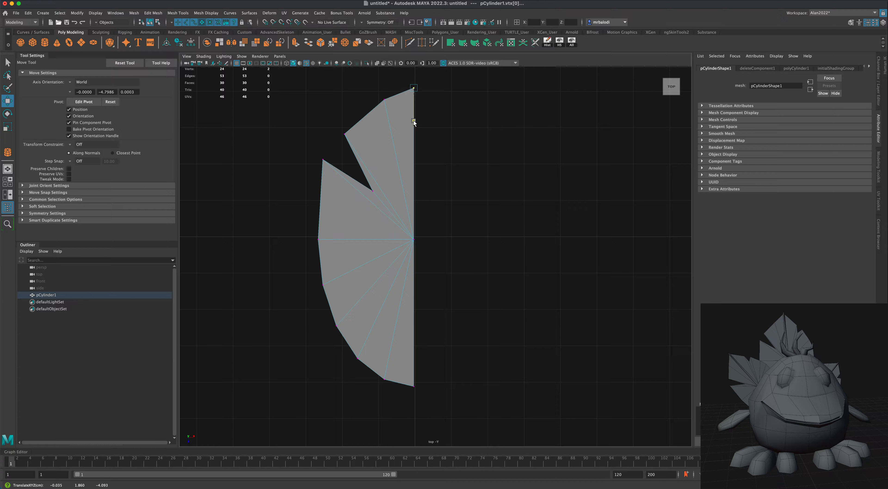
left_click_drag(373, 93, 402, 127)
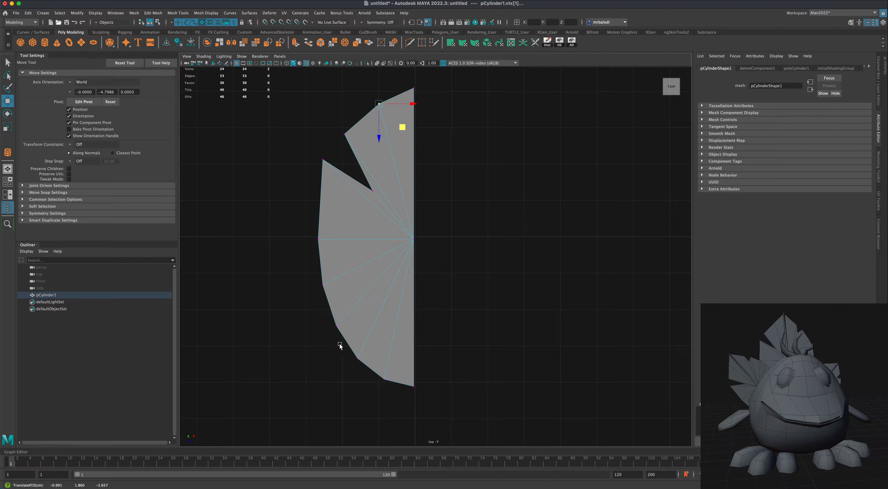
Step: Form a second notch in the lower curved edge and pull the lower end vertex outward into a pointed leaf tip
left_click_drag(340, 346, 412, 431)
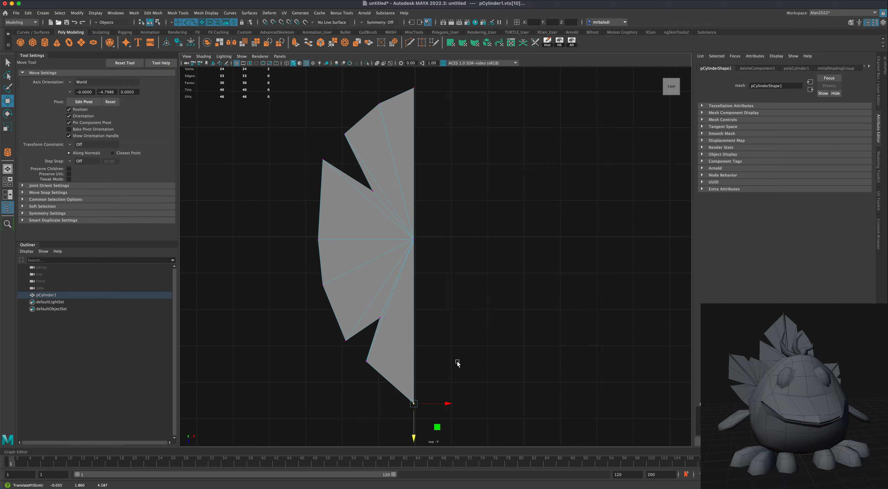
scroll(458, 362, "down", 5)
middle_click_drag(457, 362, 469, 321, "alt")
scroll(461, 323, "up", 5)
scroll(472, 311, "up", 2)
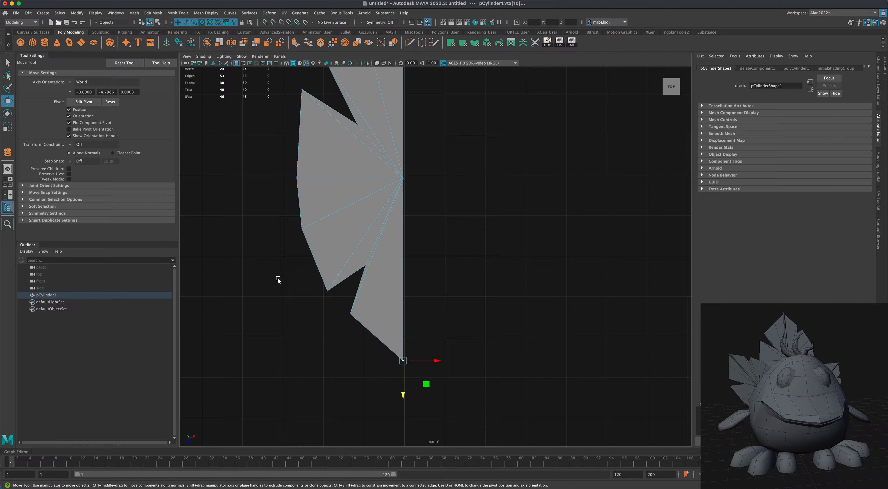
left_click(364, 263)
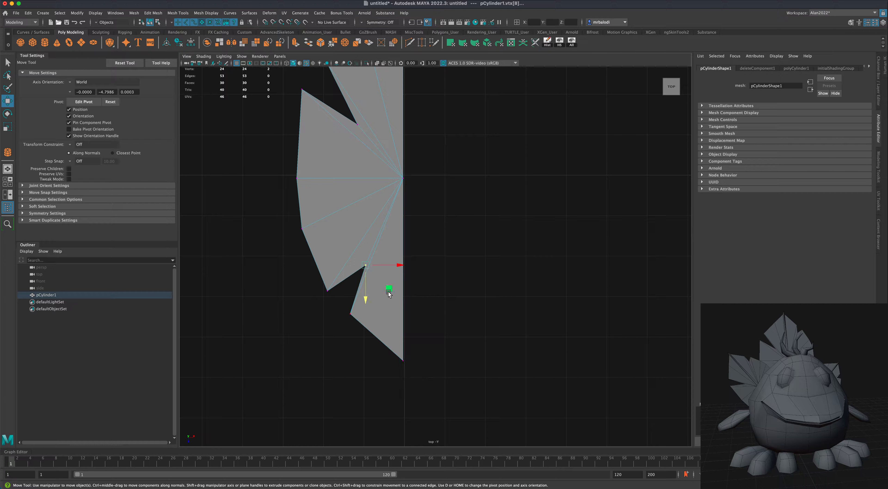
left_click_drag(389, 293, 383, 296)
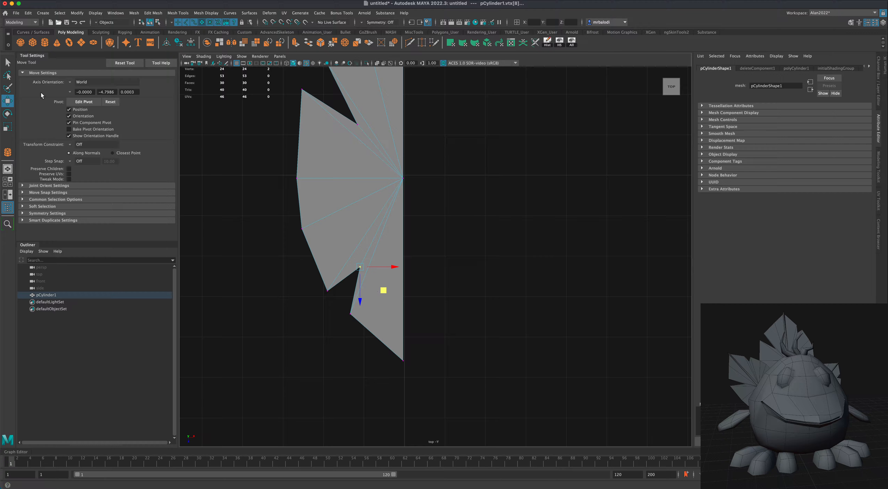
Step: Return the half leaf to object mode and switch back to the perspective view
key("q")
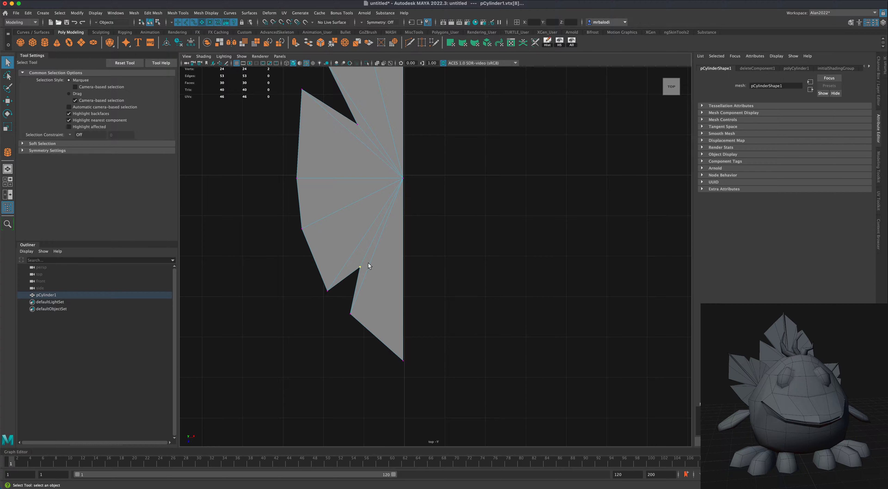
right_click_drag(369, 266, 395, 253)
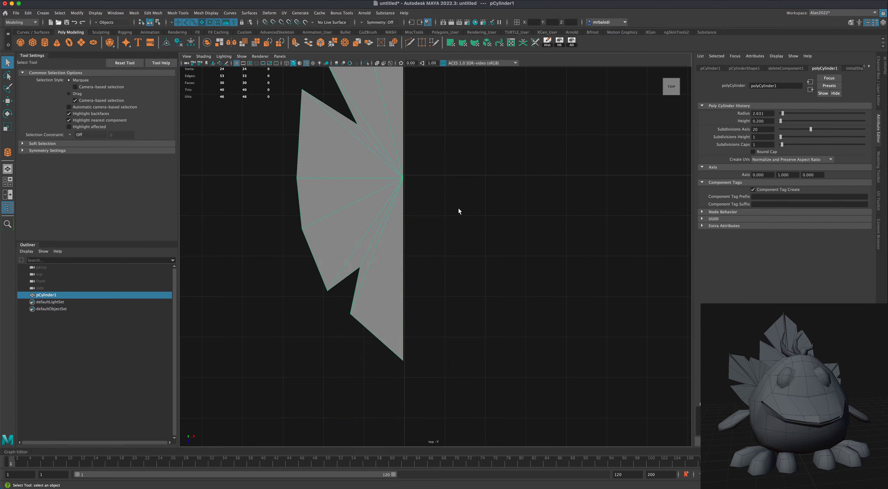
key("space")
key("space")
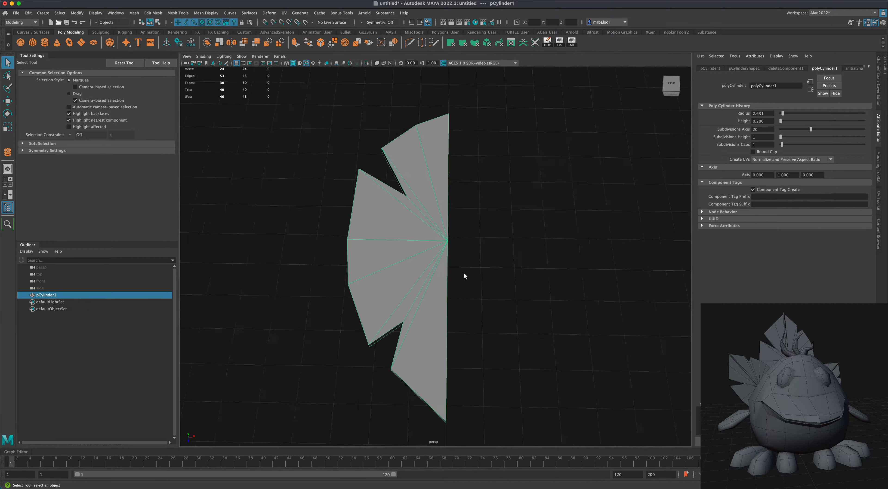
left_click_drag(466, 271, 478, 306, "alt")
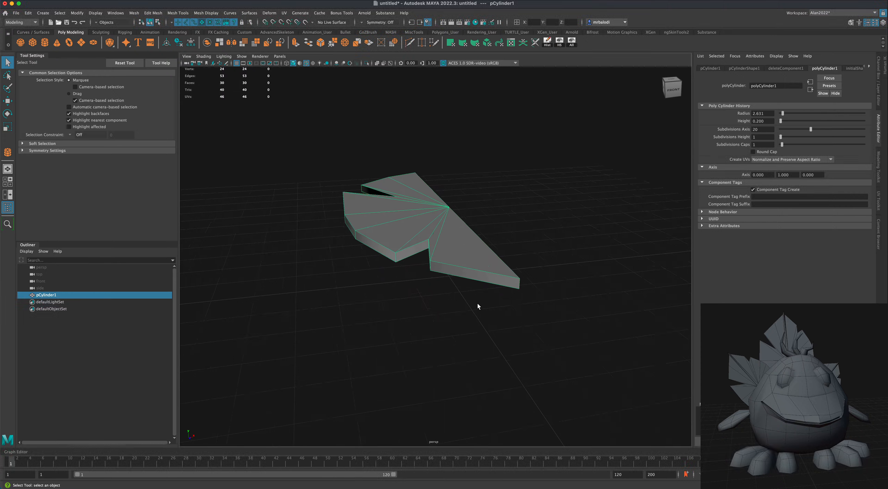
Step: Duplicate the side face at the leaf's lower tip and move the copy outward by 0.162
right_click_drag(476, 276, 475, 279)
left_click(476, 279)
left_click_drag(469, 294, 452, 327, "alt")
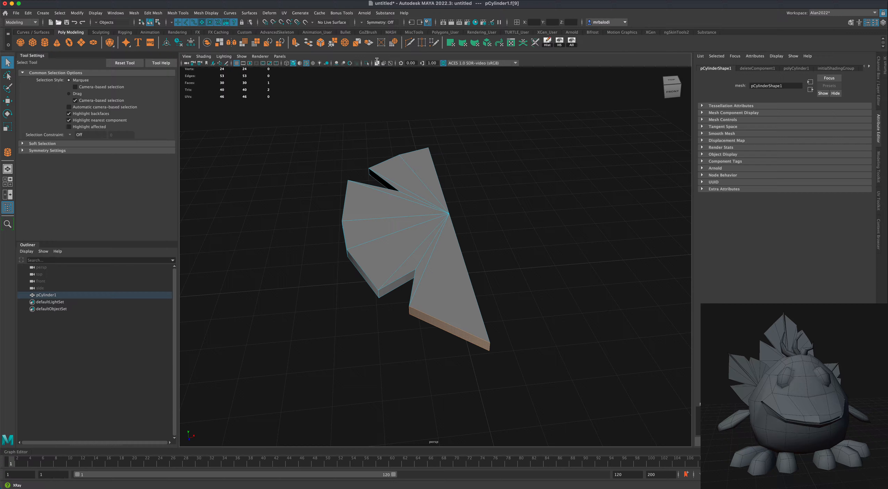
left_click(369, 43)
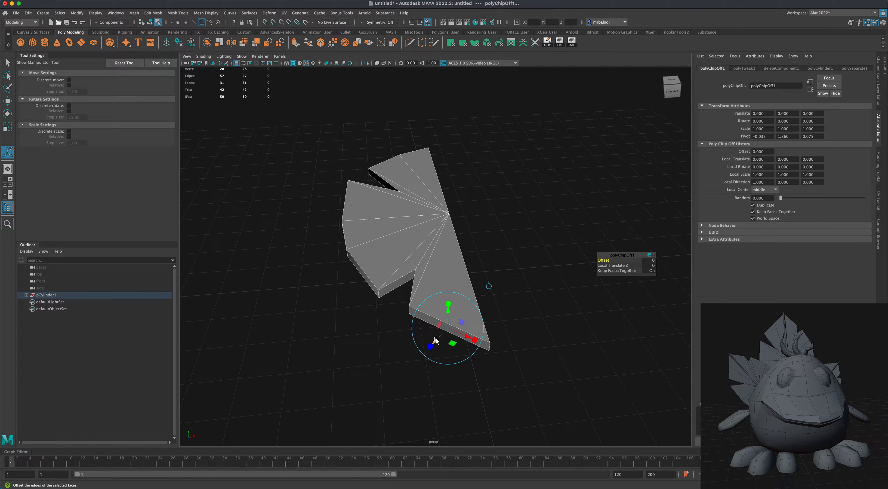
left_click_drag(436, 342, 425, 353)
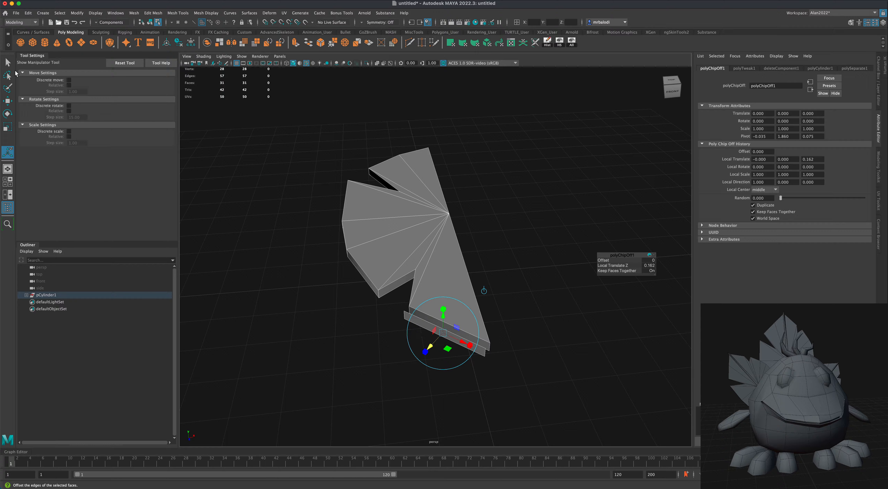
Step: Extrude the duplicated face outward by 0.137 to turn it into a thin strip
left_click(8, 63)
right_click_drag(407, 321, 406, 312)
left_click(418, 324)
left_click_drag(391, 340, 387, 342, "alt")
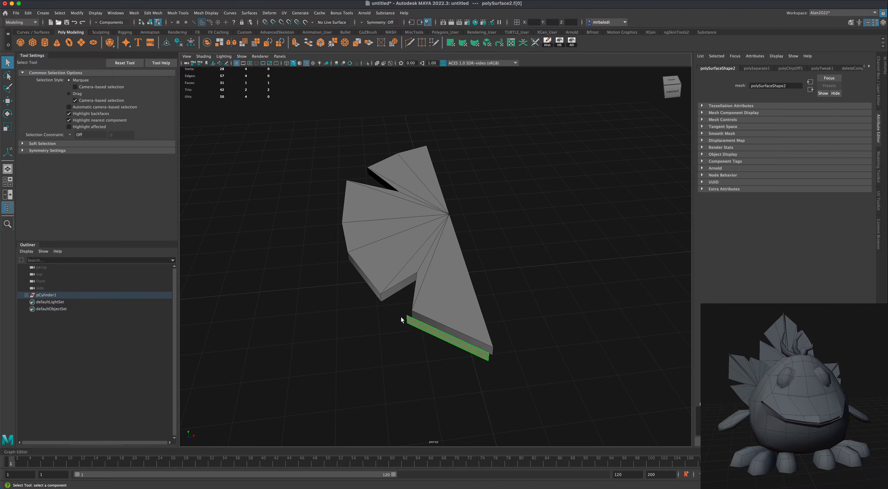
left_click(295, 45)
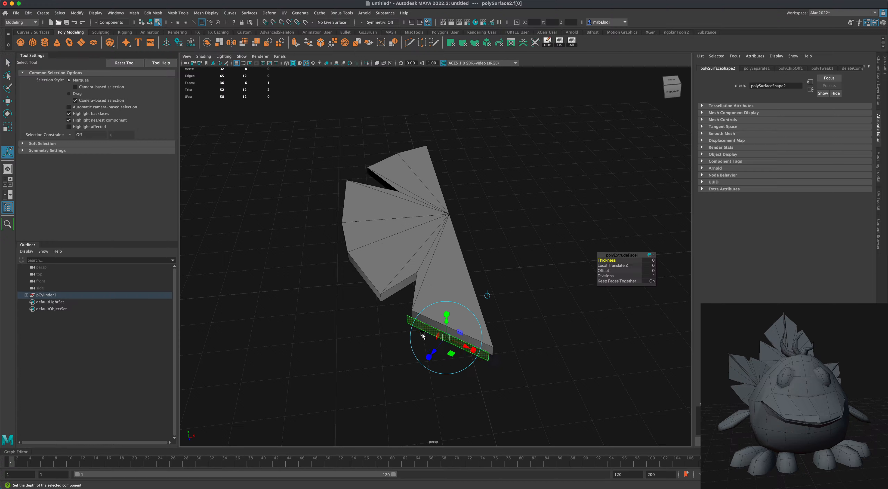
left_click_drag(434, 353, 433, 359)
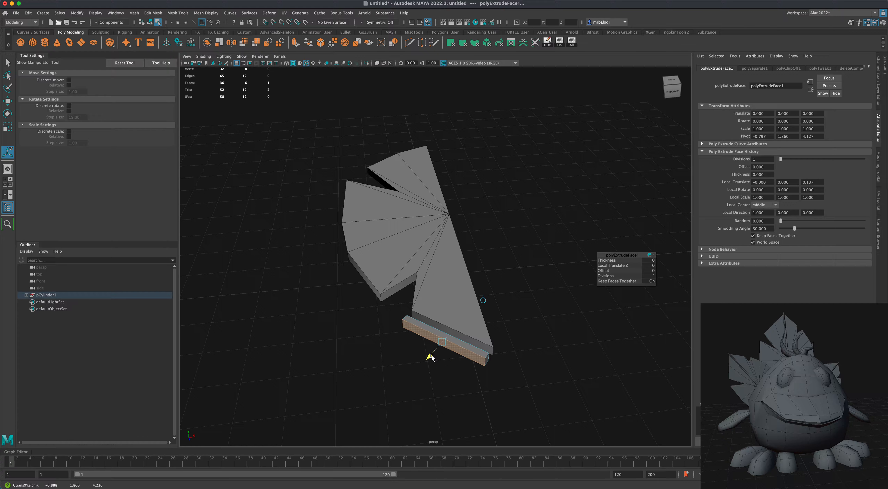
key("q")
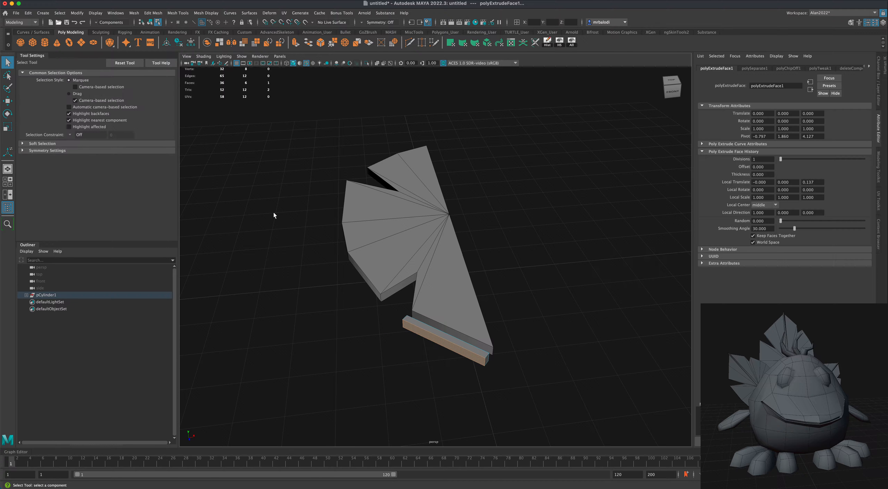
Step: In the top view, taper the strip's inner end to a narrow tip and move that tip onto the centre grid line
key("space")
key("space")
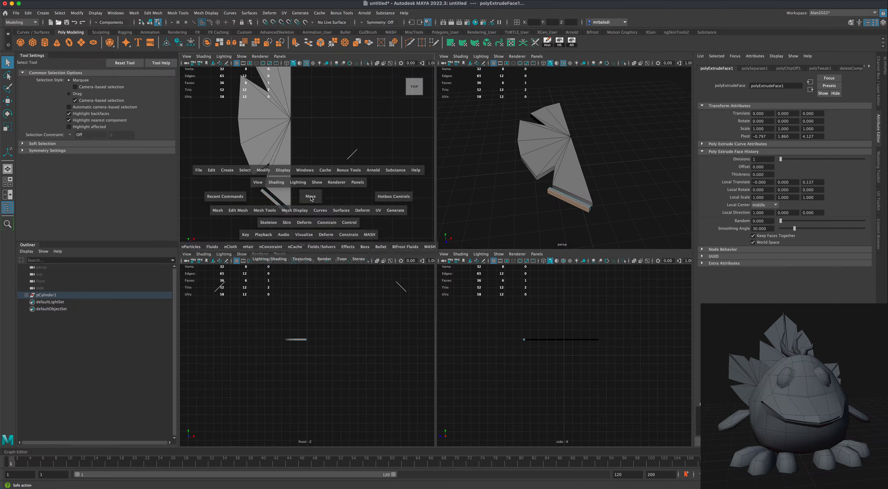
middle_click_drag(429, 384, 449, 279, "alt")
scroll(446, 272, "up", 7)
scroll(449, 279, "up", 2)
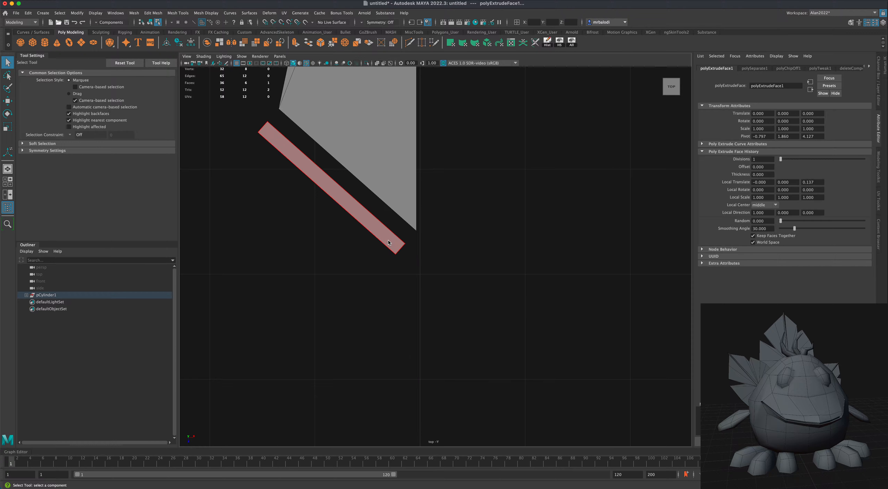
right_click_drag(388, 241, 357, 239)
left_click_drag(408, 250, 378, 267)
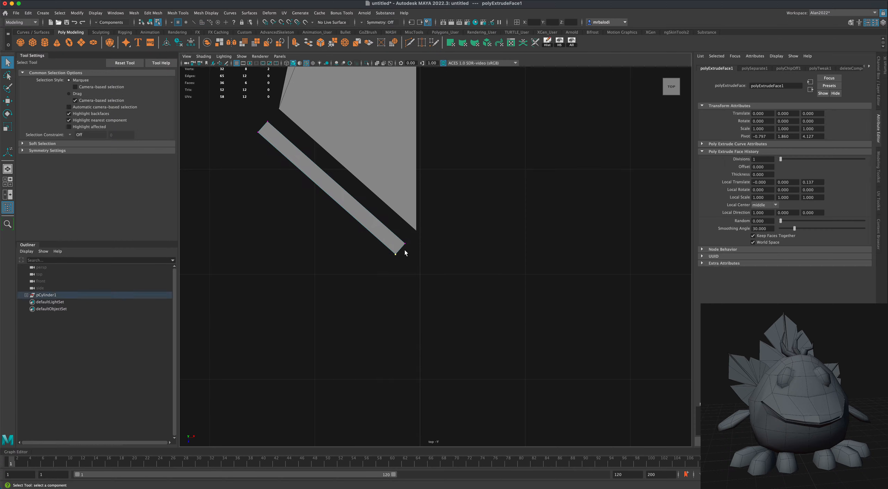
left_click(14, 102)
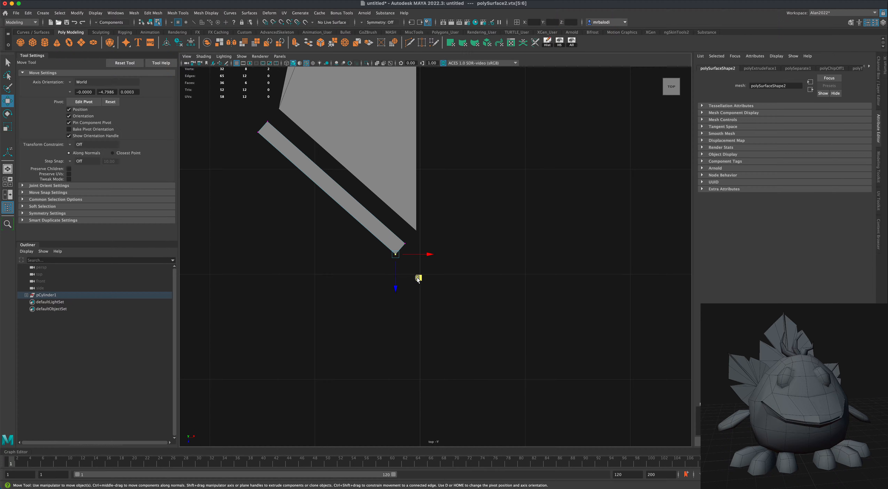
left_click_drag(419, 280, 410, 243)
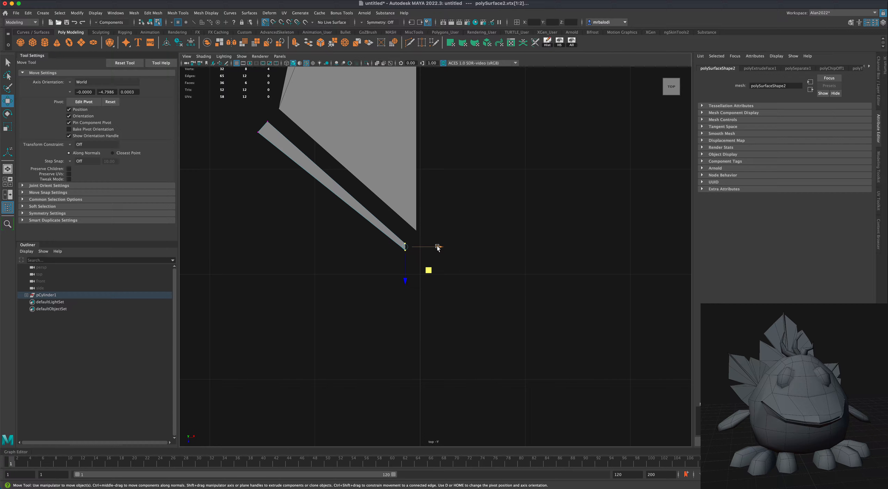
mouse_move(437, 247)
left_mouse_down()
mouse_move(447, 248)
mouse_move(439, 248)
left_mouse_up()
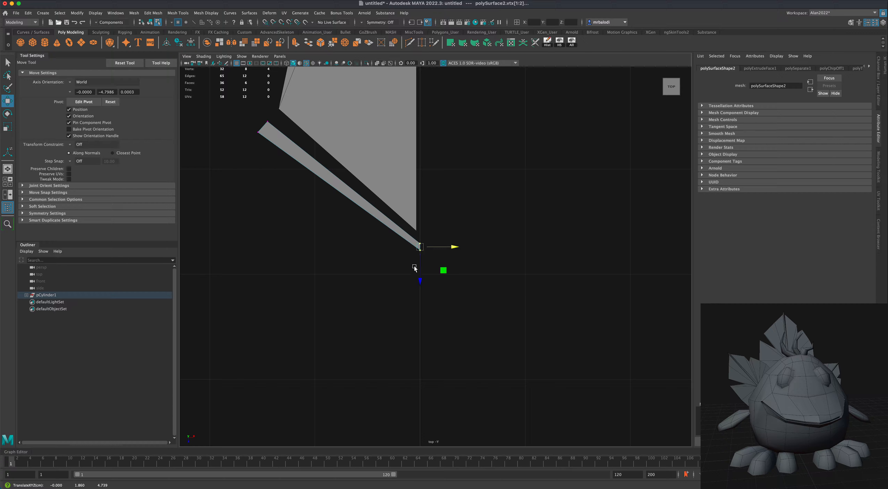
Step: Align the vertices of the half leaf's straight edge with the centre grid line
middle_click_drag(415, 269, 372, 346, "alt")
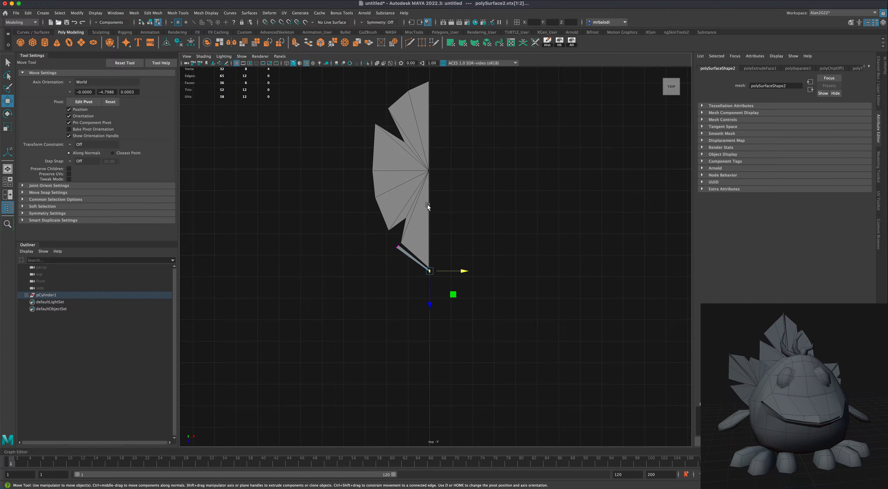
left_click(428, 206)
scroll(475, 208, "up", 3)
middle_click_drag(475, 209, 464, 287, "alt")
scroll(463, 286, "up", 4)
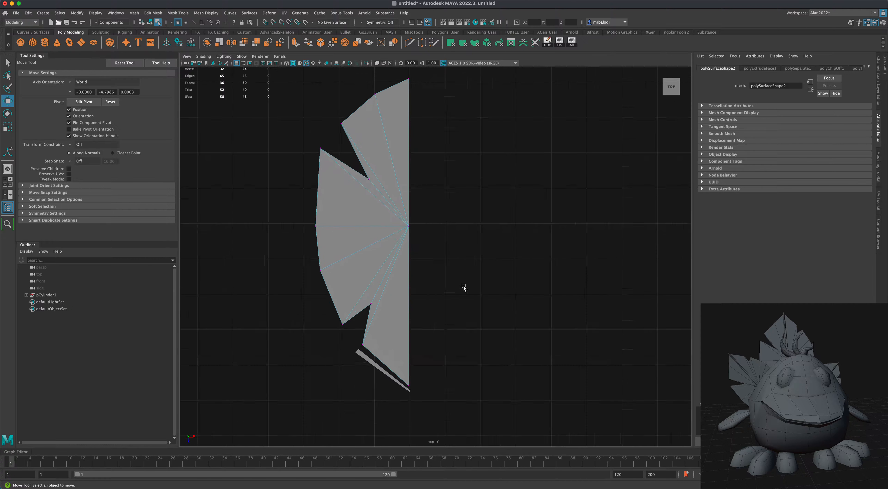
middle_click_drag(449, 330, 449, 298, "alt")
middle_click_drag(449, 69, 448, 114, "alt")
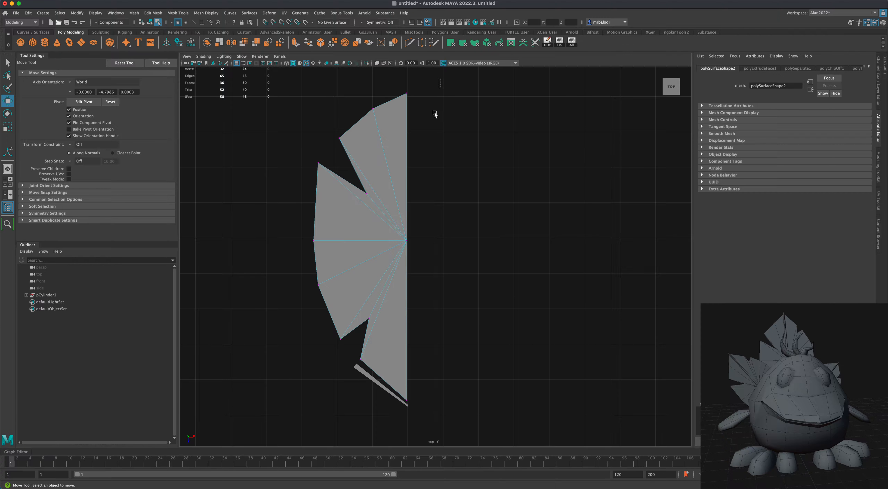
left_click_drag(441, 78, 402, 409)
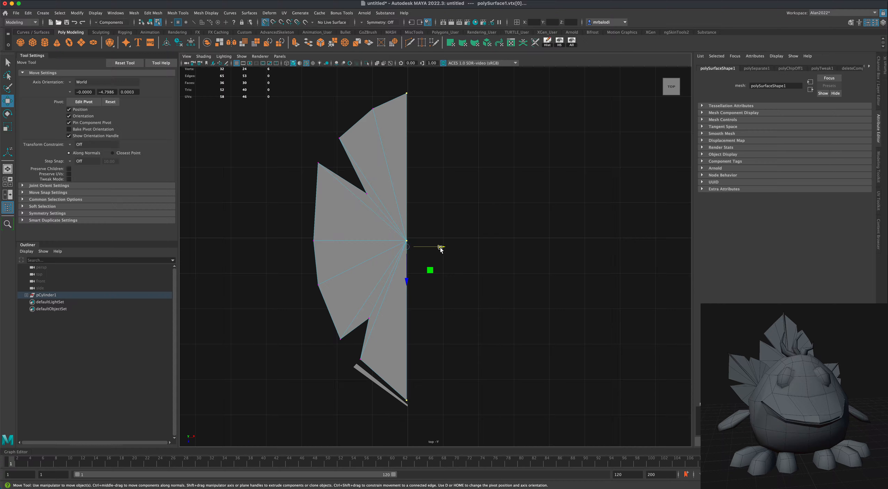
left_click_drag(438, 247, 416, 248)
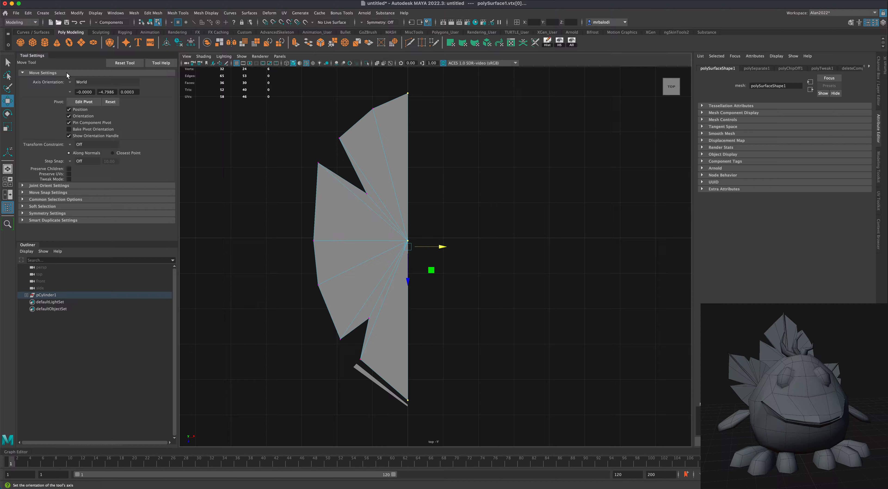
key("q")
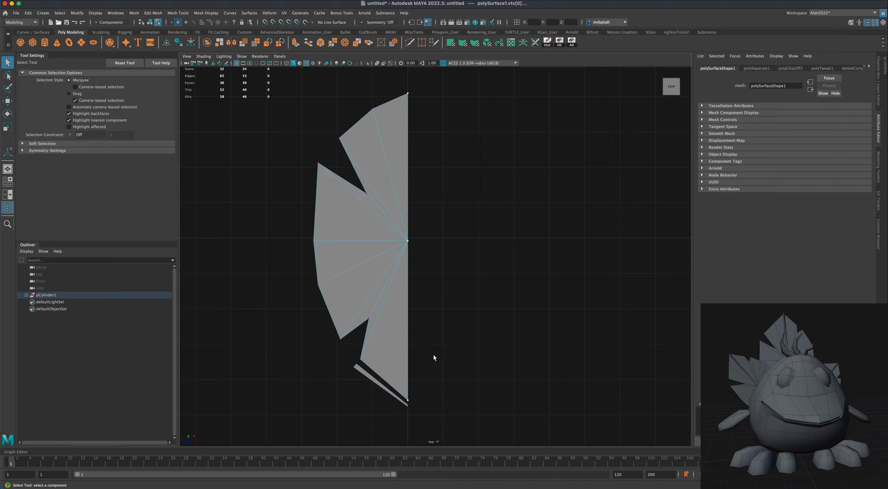
Step: Reshape the strip's outer end by pulling its vertices away from the leaf and moving the outer corner outward to widen it
middle_click_drag(434, 355, 441, 296, "alt")
right_click_drag(410, 268, 376, 309)
left_click(375, 311)
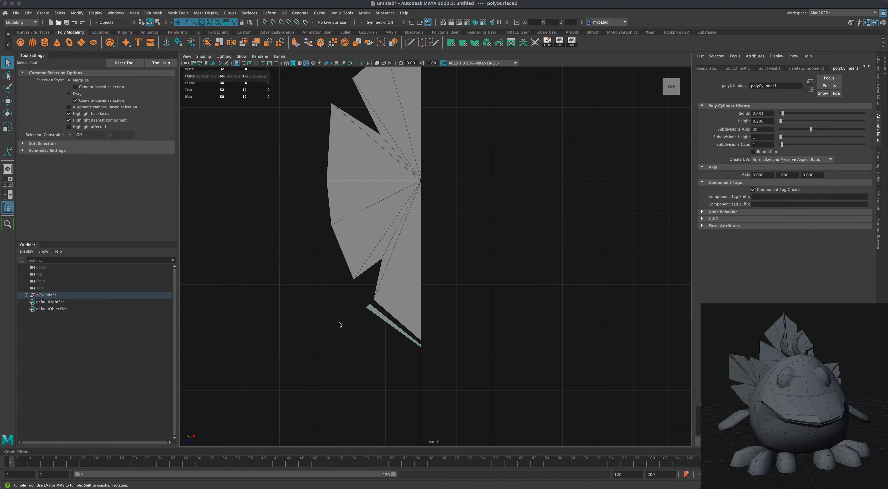
right_click_drag(371, 312, 339, 295)
scroll(320, 396, "up", 3)
scroll(351, 331, "up", 5)
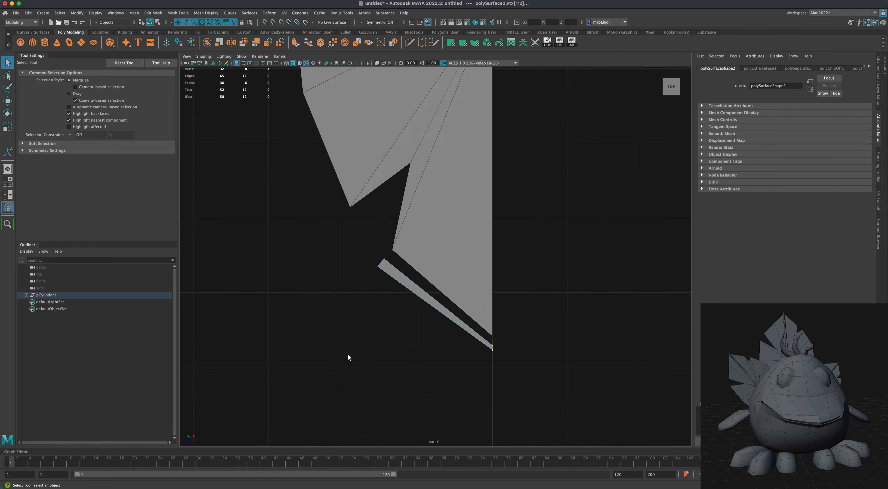
left_click(8, 101)
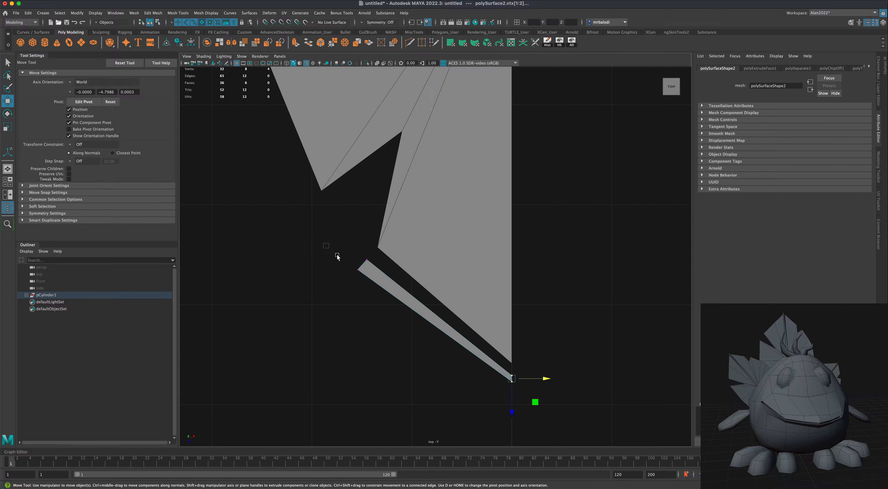
left_click_drag(335, 254, 385, 318)
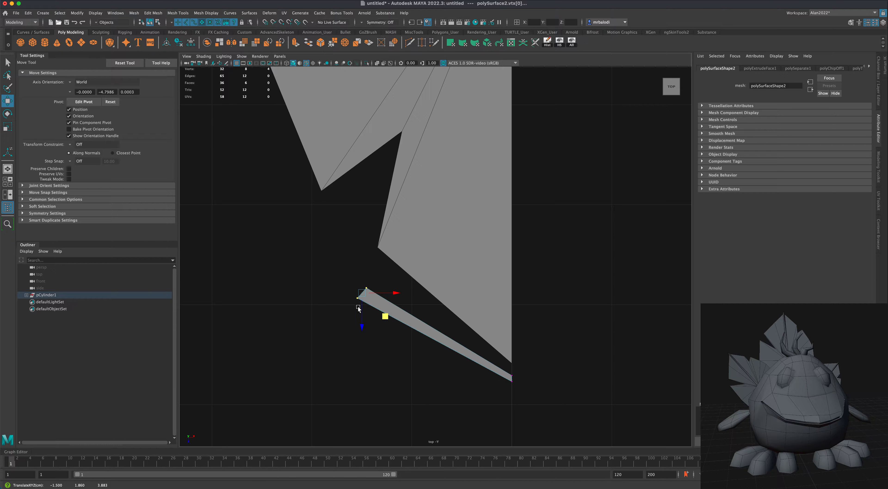
left_click(327, 324)
left_click_drag(337, 284, 374, 328)
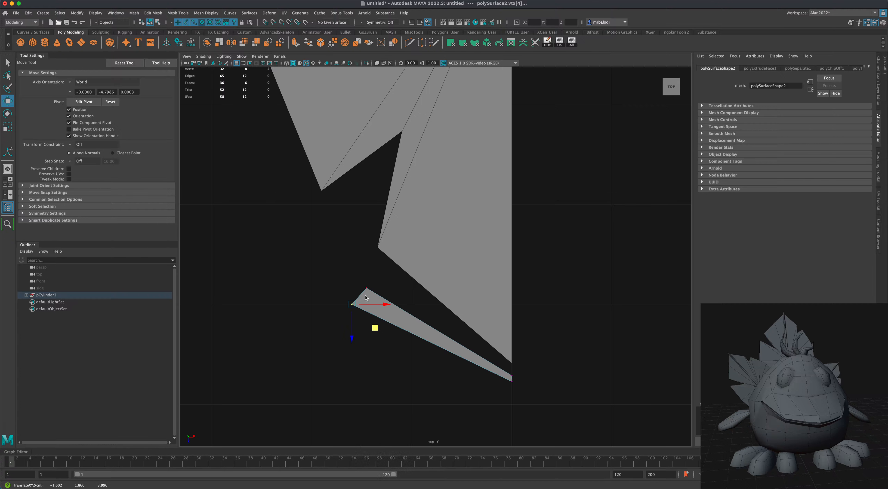
right_click_drag(366, 297, 400, 281)
Step: In the perspective view, extrude the strip's outer end face by 1.052 and scale it to 0.360 in width
key("space")
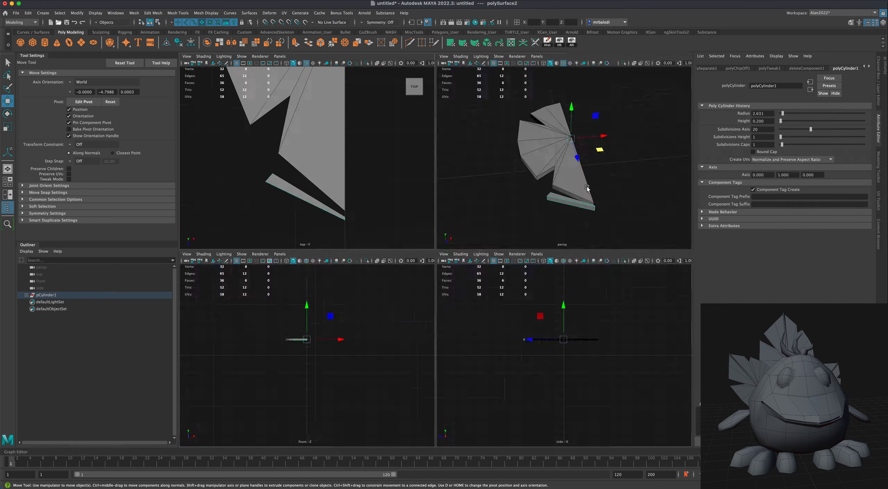
key("space")
left_click_drag(507, 245, 517, 269, "alt")
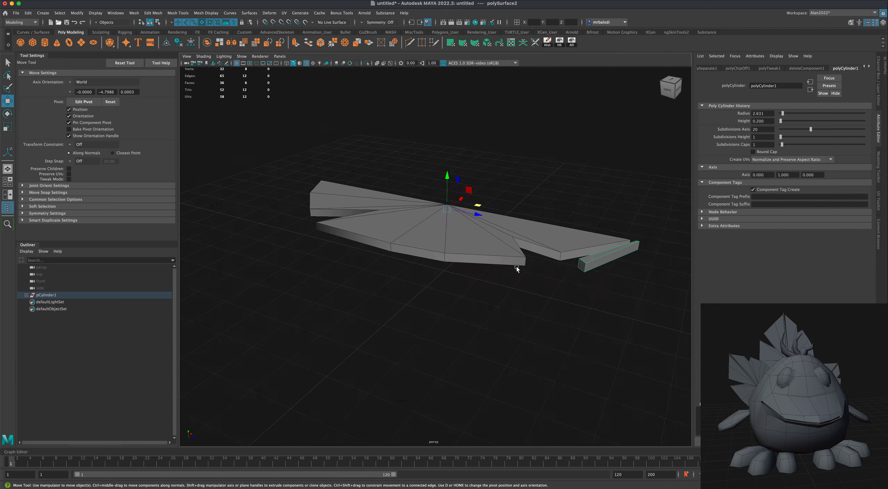
right_click_drag(582, 268, 582, 287)
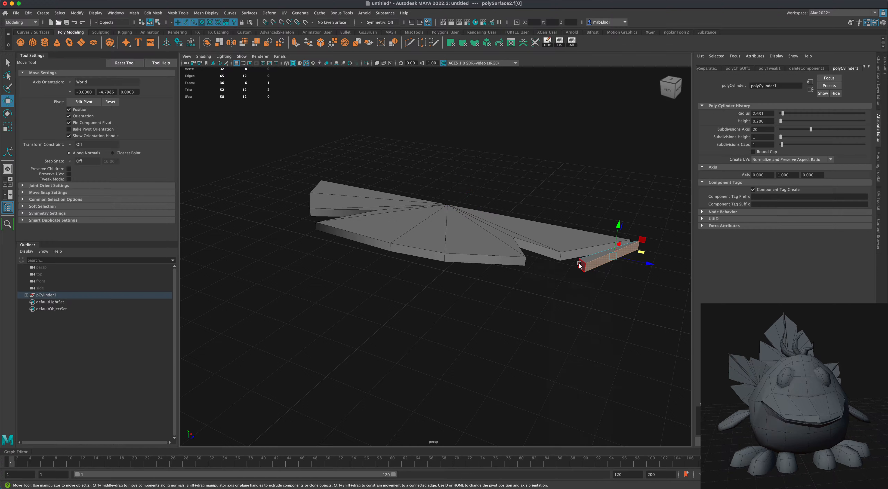
left_click(295, 44)
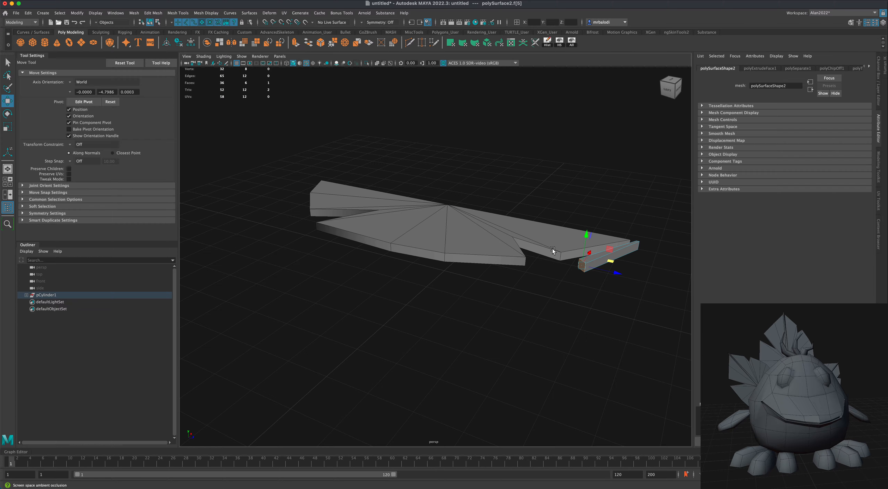
left_click_drag(561, 271, 513, 278)
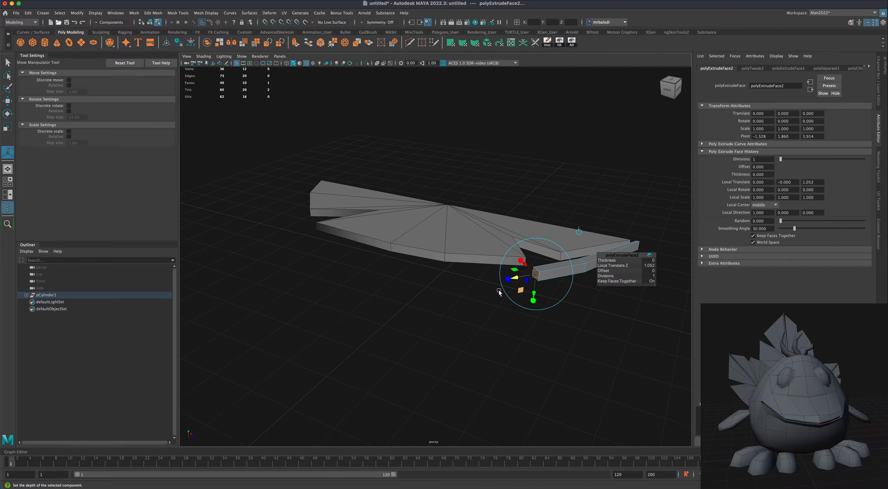
left_click_drag(551, 339, 452, 307, "alt")
left_click_drag(399, 273, 383, 282)
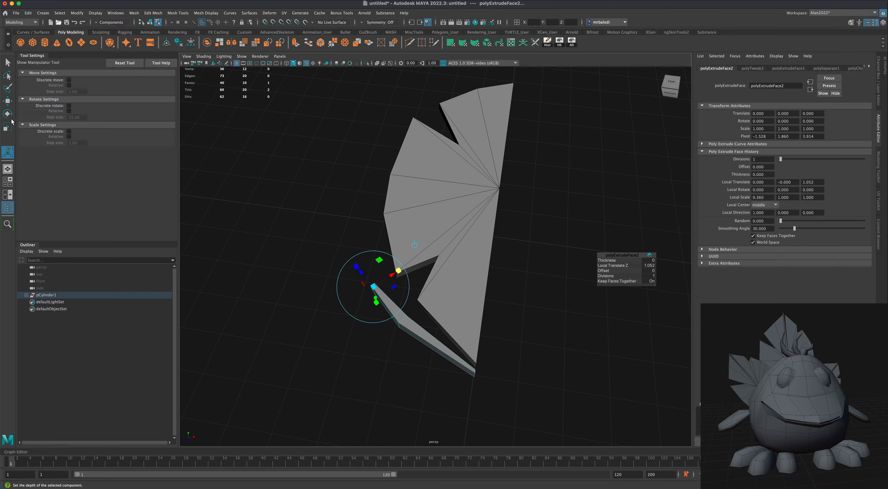
Step: Move the extruded end face up toward the leaf's lower lobe so the strip bends around the notch
left_click(8, 101)
left_click_drag(367, 309, 365, 303)
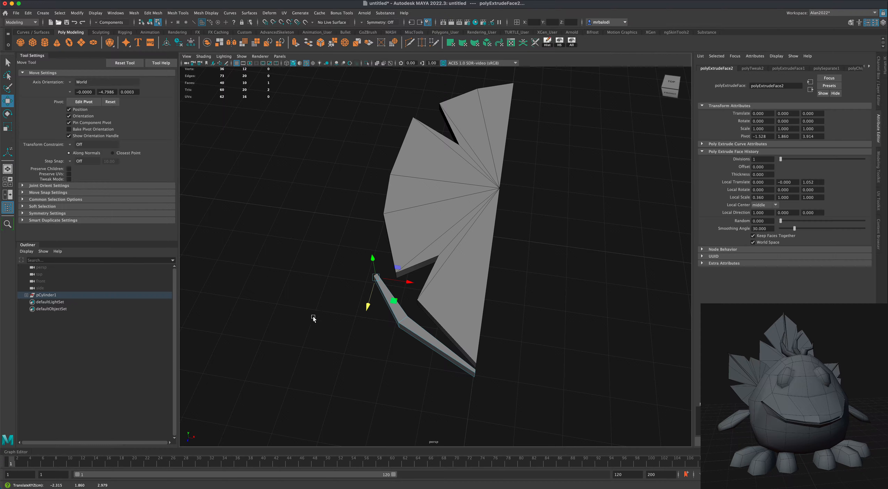
left_click_drag(313, 318, 353, 370, "alt")
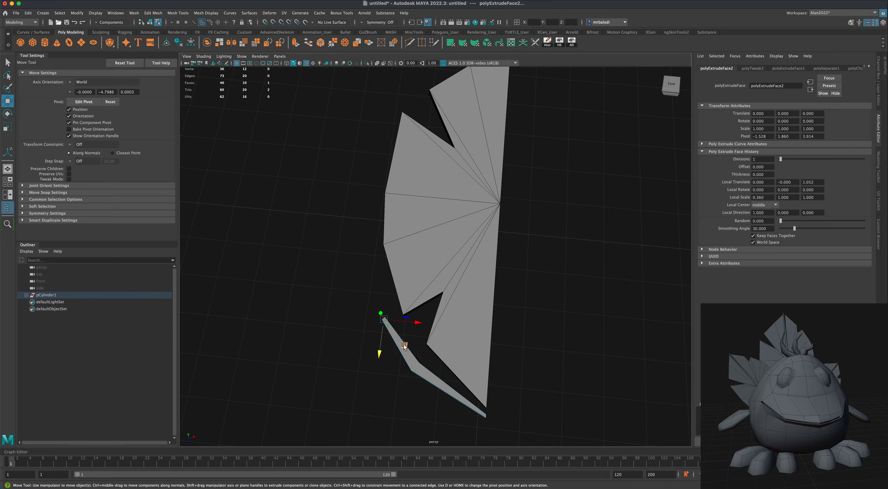
left_click_drag(404, 345, 405, 347)
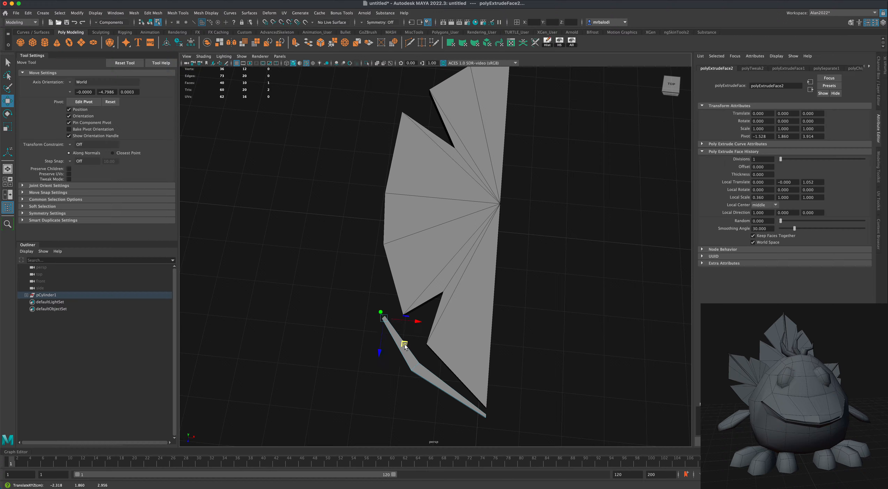
Step: Bevel the edge loop at the strip's bend with a fraction of 0.3 and 1 segment
scroll(405, 402, "up", 3)
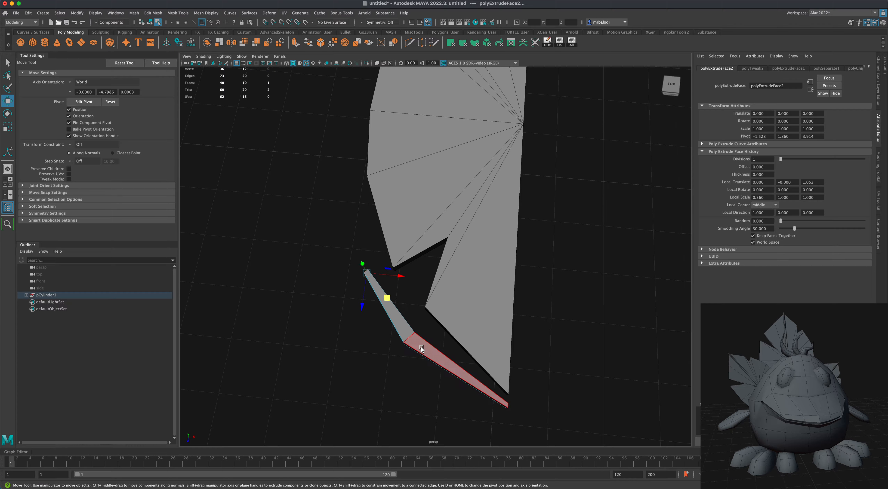
mouse_move(421, 291)
right_mouse_down()
mouse_move(414, 318)
mouse_move(414, 279)
right_mouse_up()
right_click_drag(399, 332, 411, 341)
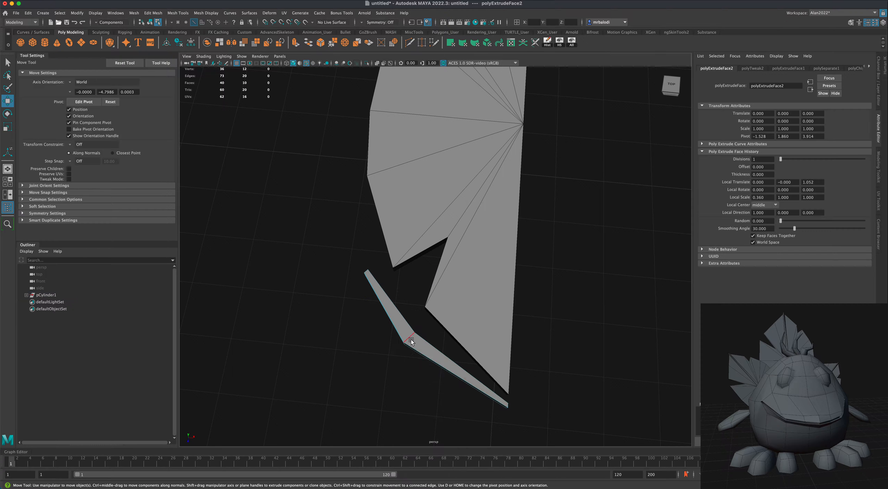
double_click(411, 338)
left_click_drag(347, 366, 355, 356, "alt")
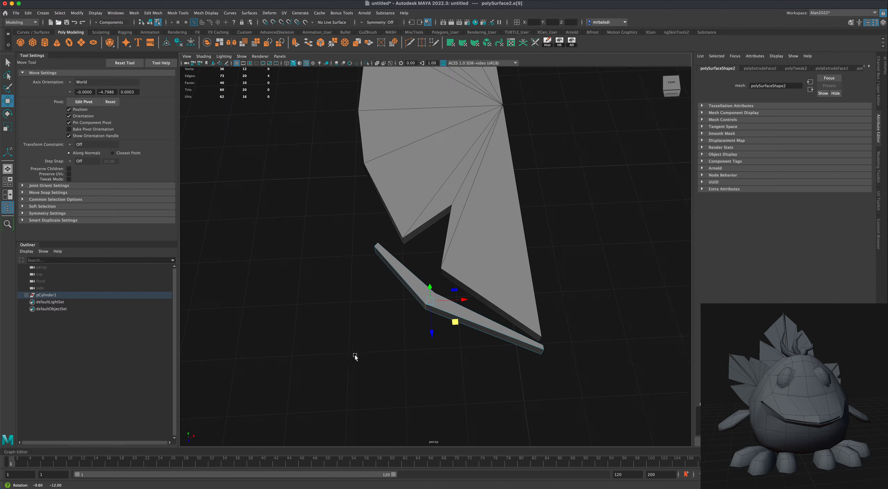
left_click(322, 44)
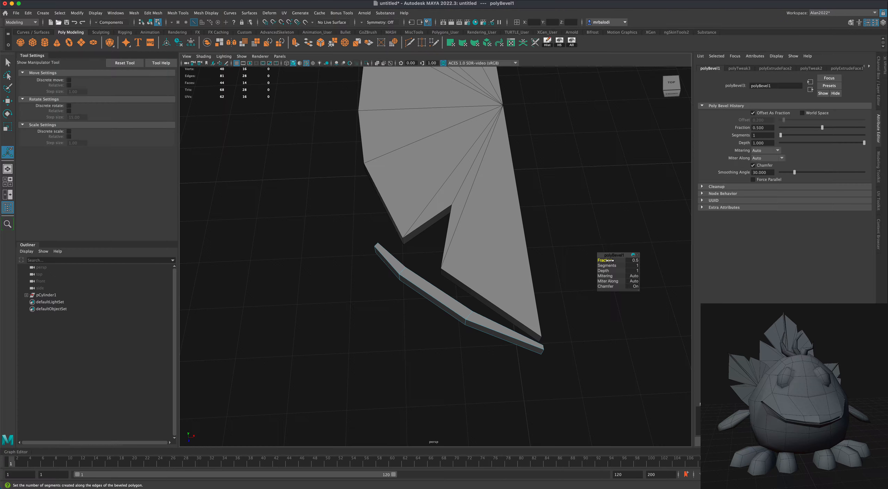
left_click_drag(609, 260, 610, 260)
key("q")
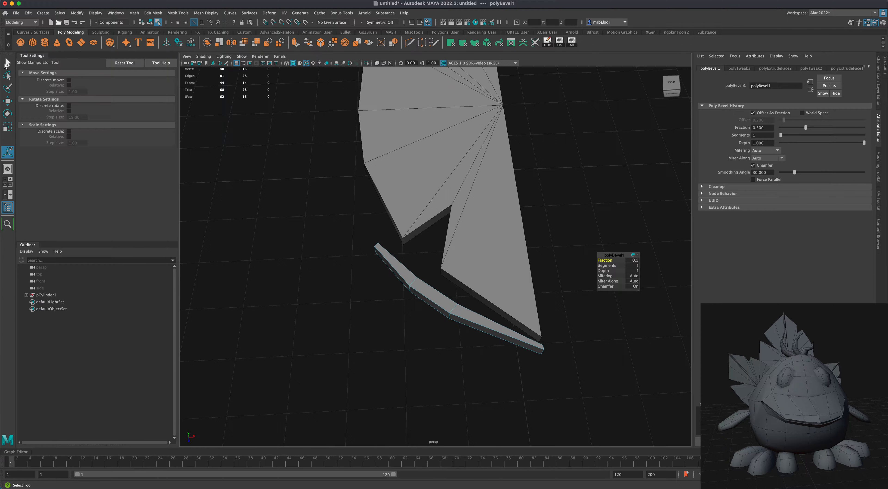
Step: Delete the strip's end face at the leaf's centre line
left_click_drag(341, 248, 321, 247, "alt")
right_click_drag(360, 251, 360, 271)
left_click(392, 302)
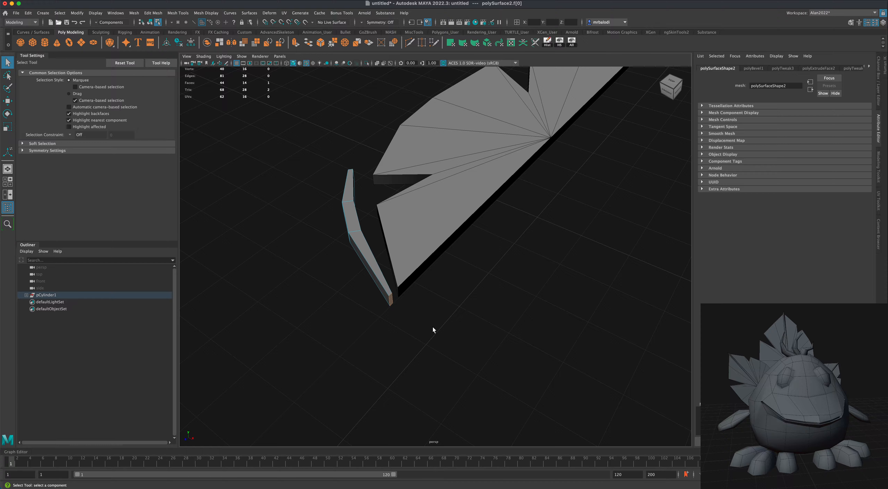
key("Delete")
Step: Combine the strip and the half leaf into one mesh
left_click_drag(432, 327, 378, 350, "alt")
right_click_drag(378, 349, 356, 296, "alt")
middle_click_drag(355, 297, 343, 351, "alt")
left_click_drag(278, 166, 390, 229, "alt")
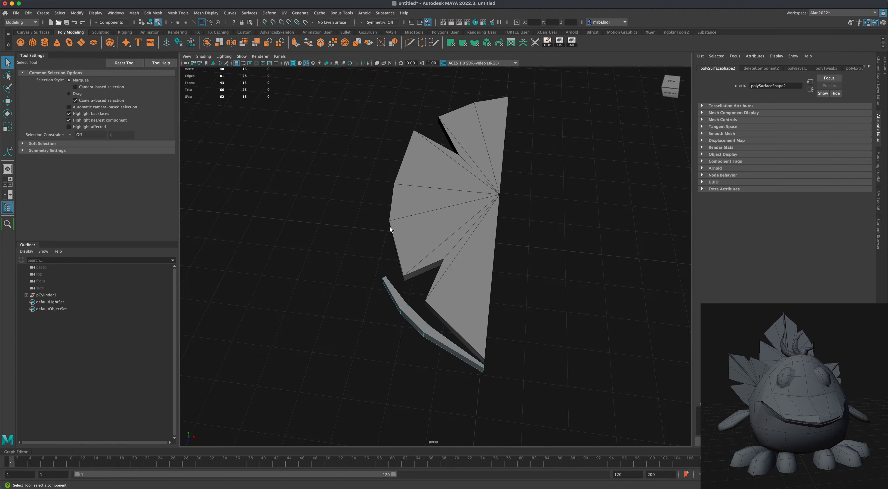
right_click_drag(414, 249, 446, 239)
left_click(394, 295)
middle_click_drag(354, 297, 329, 307, "alt")
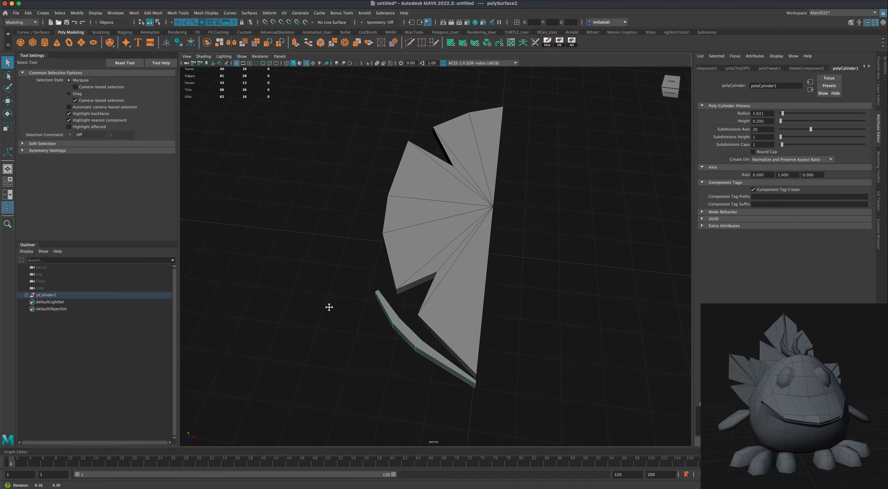
left_click(401, 245)
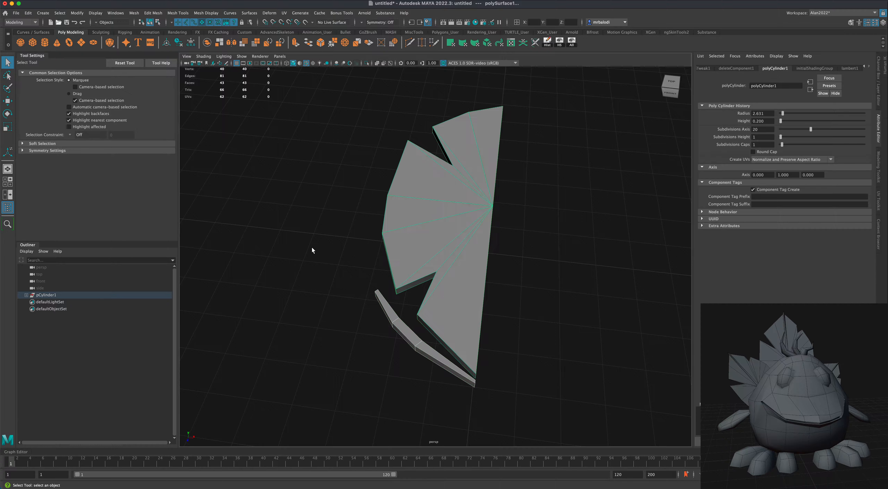
middle_click_drag(311, 248, 293, 235, "alt")
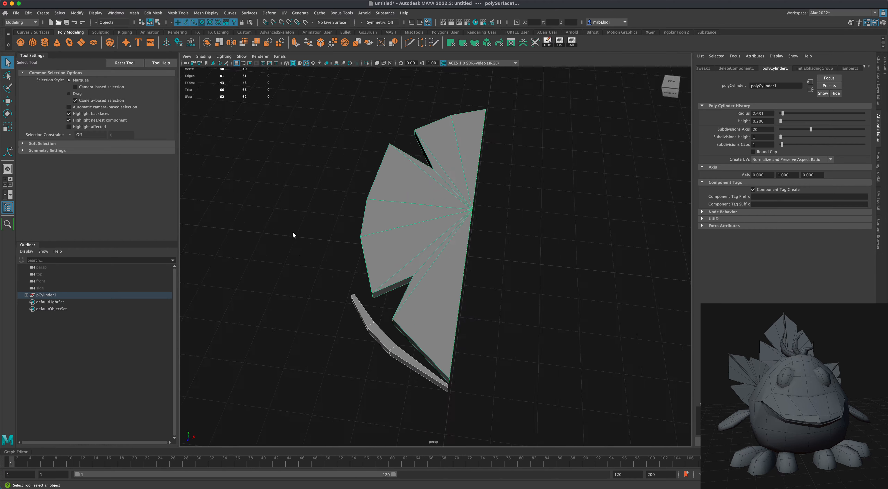
left_click(207, 44)
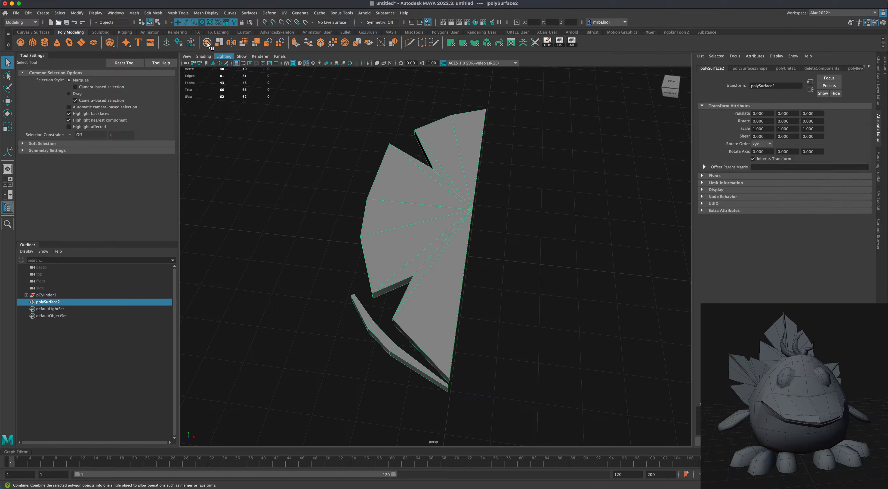
Step: Mirror the combined mesh across the world X axis with default Mirror settings and the direction set to +
left_click_drag(319, 203, 325, 202, "alt")
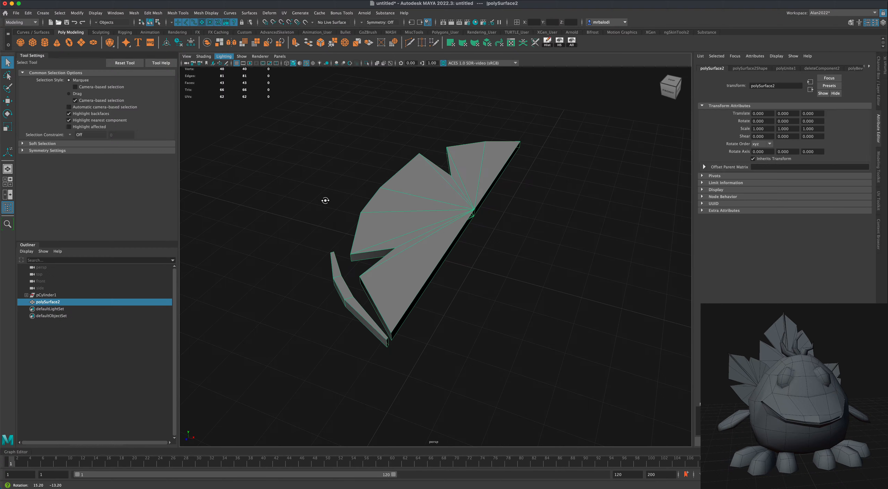
left_click(154, 14)
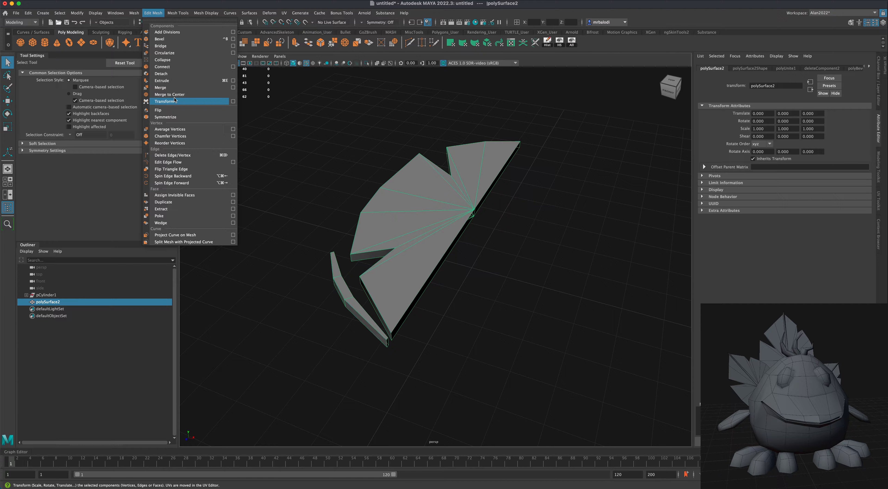
mouse_move(133, 14)
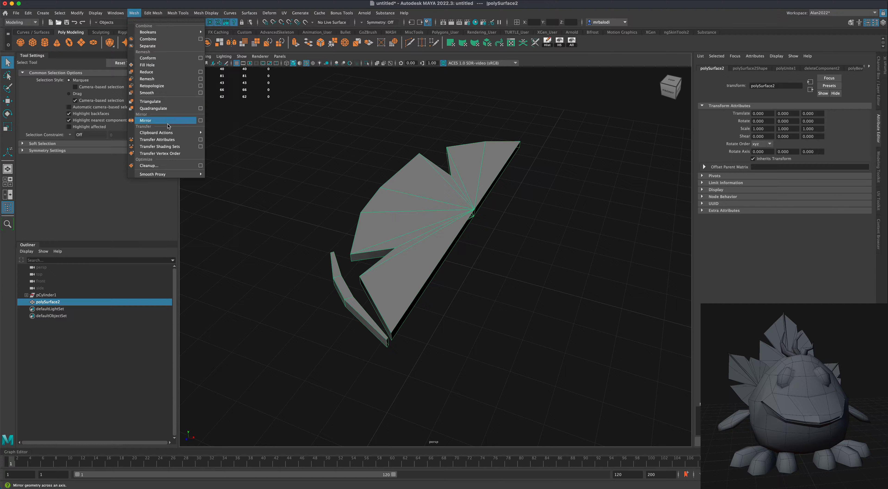
left_click(200, 121)
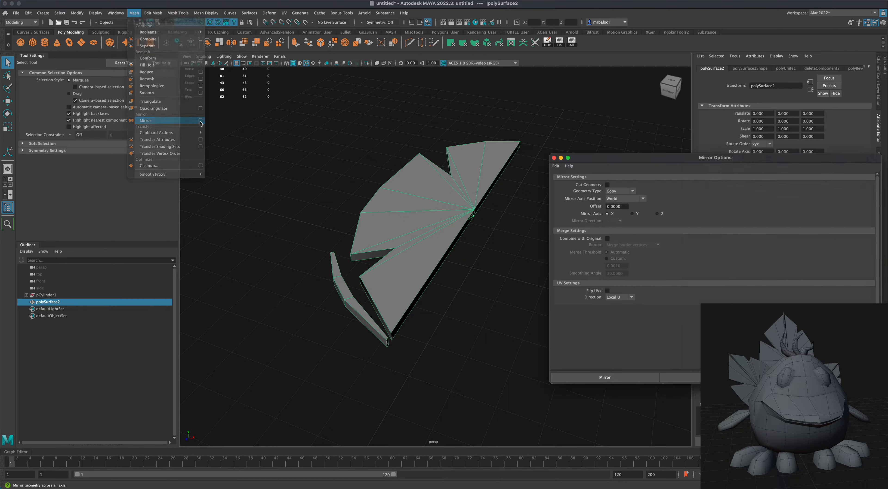
left_click_drag(600, 162, 604, 159)
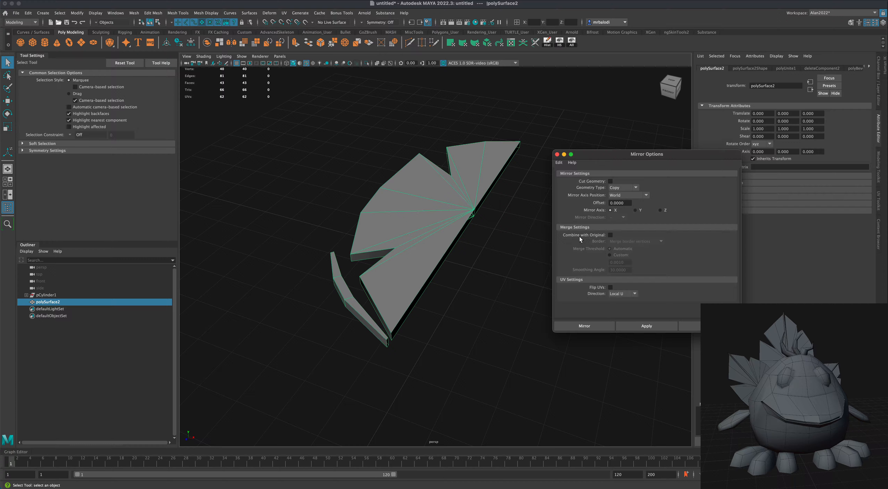
left_click(560, 163)
left_click(564, 175)
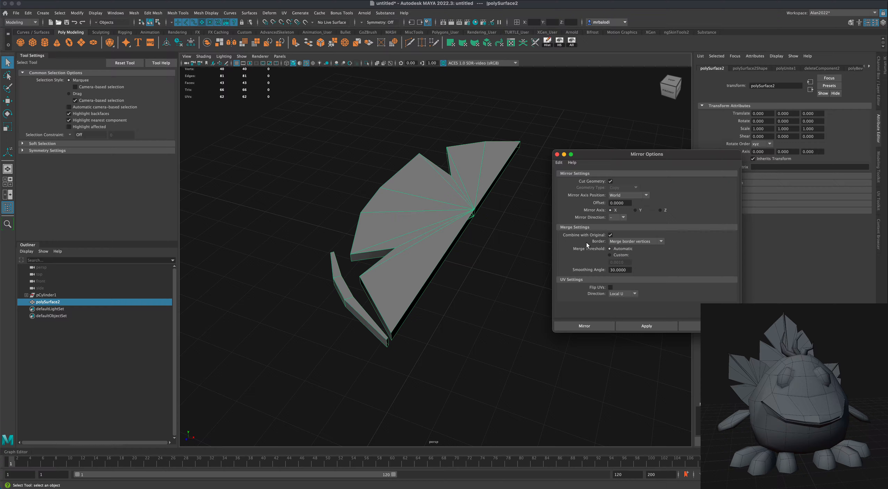
left_click(590, 326)
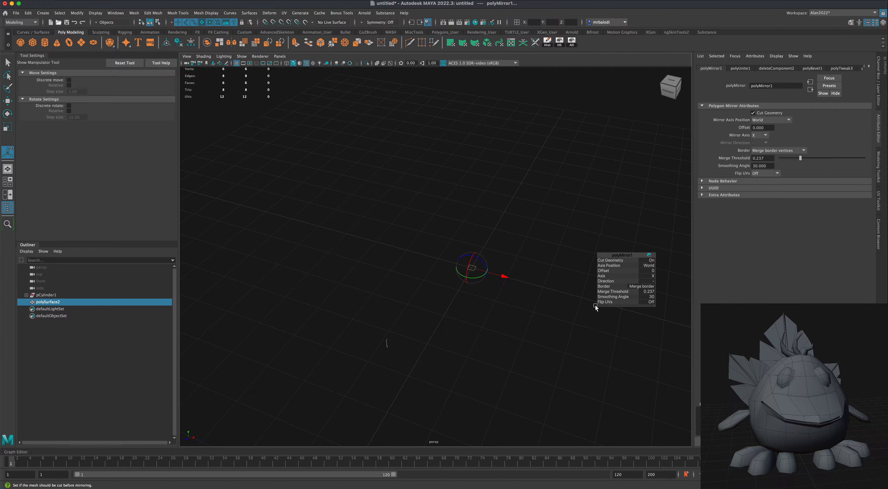
left_click_drag(623, 280, 596, 282)
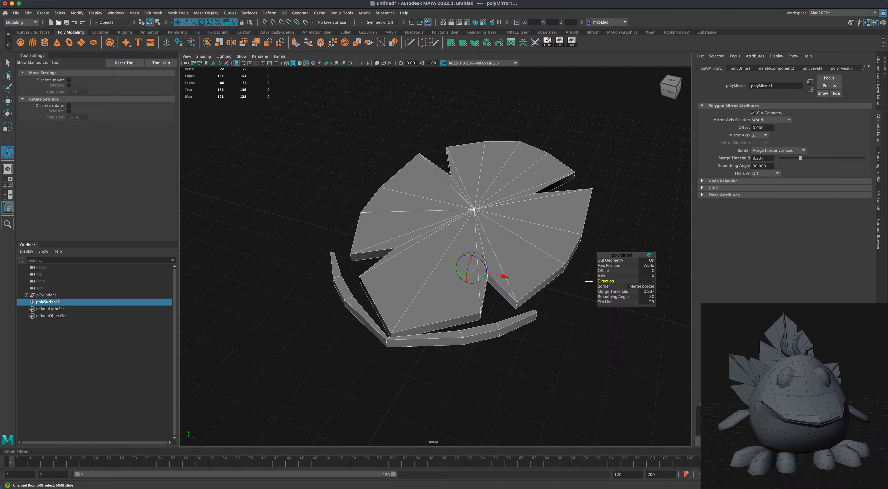
Step: Pull the vertices at the leaf's upper tip outward along the centre line to form a point
left_click_drag(589, 283, 582, 325, "alt")
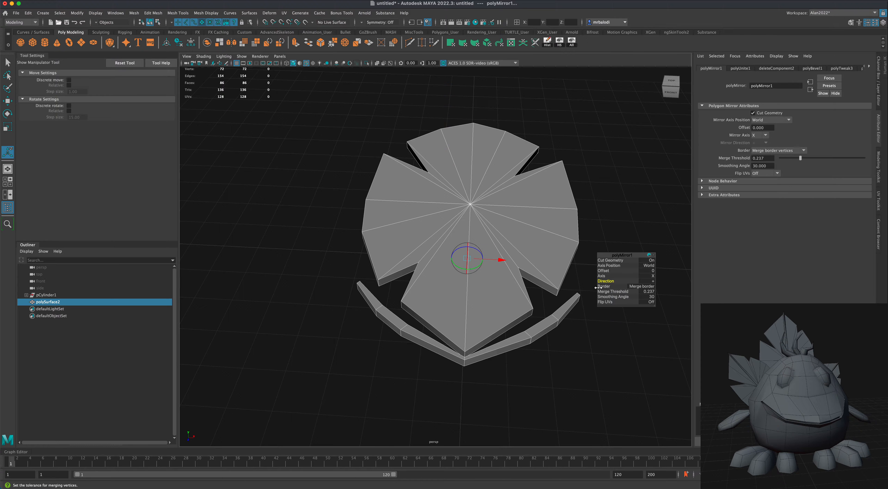
left_click_drag(593, 334, 598, 335, "alt")
right_click_drag(468, 167, 435, 167)
left_click_drag(531, 252, 553, 245, "alt")
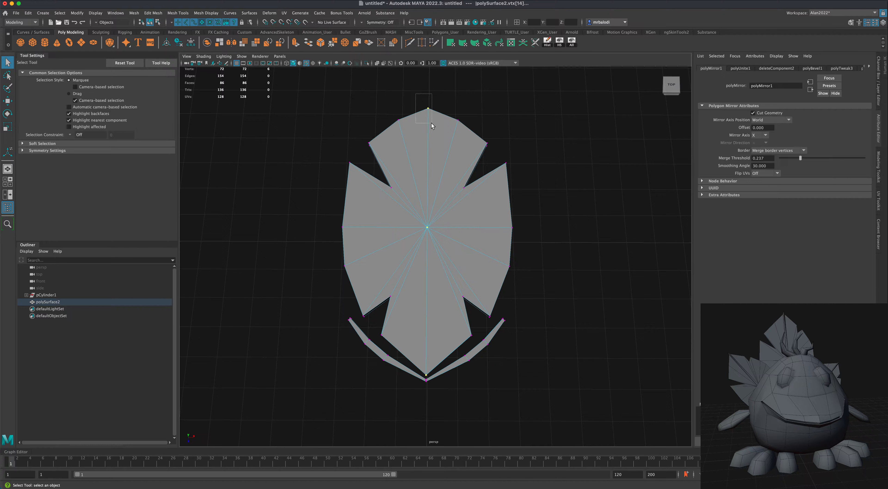
mouse_move(431, 123)
left_mouse_down()
mouse_move(450, 133)
mouse_move(431, 127)
left_mouse_up()
left_click_drag(391, 89, 429, 113)
key("w")
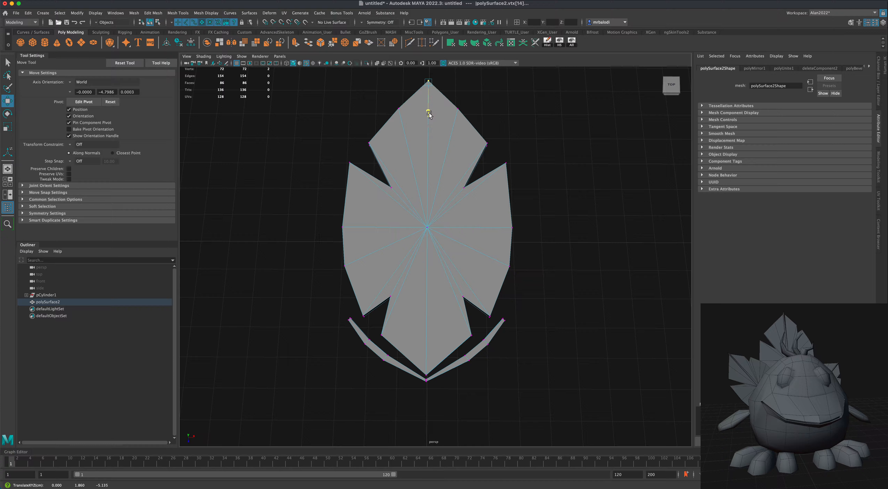
Step: In the top view, close the leaf's upper right notch by moving its inner and corner vertices onto a rounded outline
left_click_drag(569, 255, 531, 279)
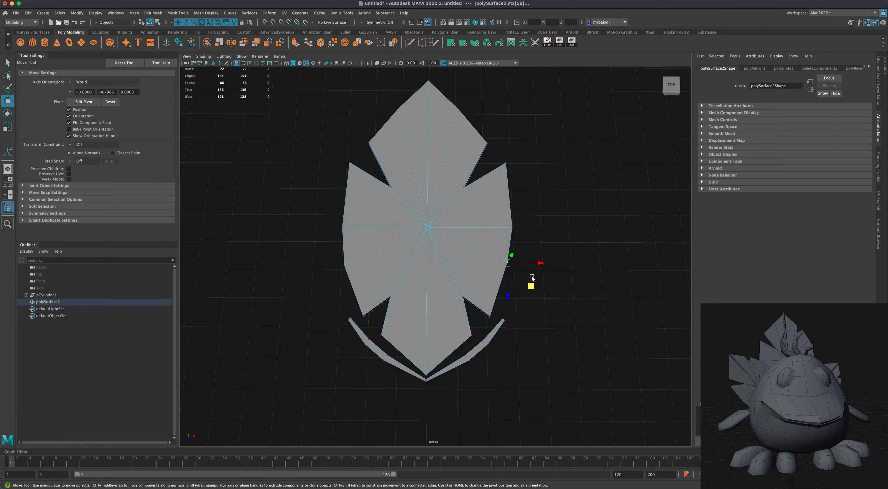
key("space")
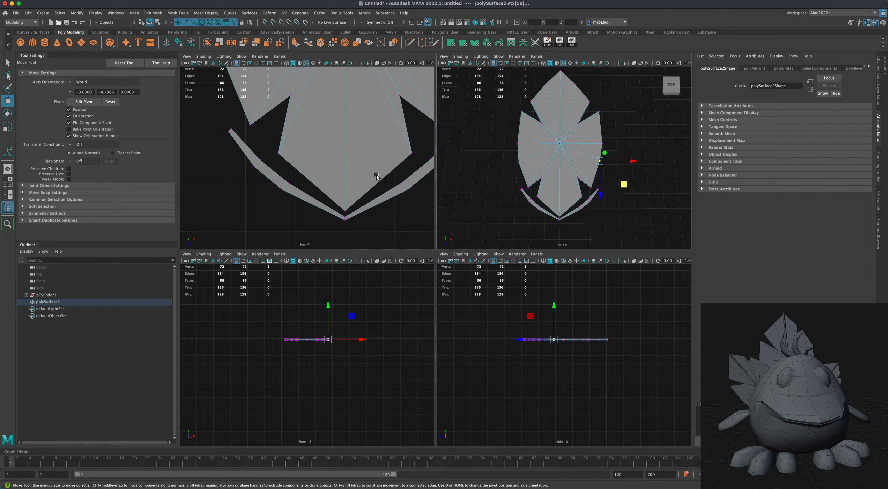
key("space")
scroll(381, 207, "down", 5)
scroll(403, 234, "up", 3)
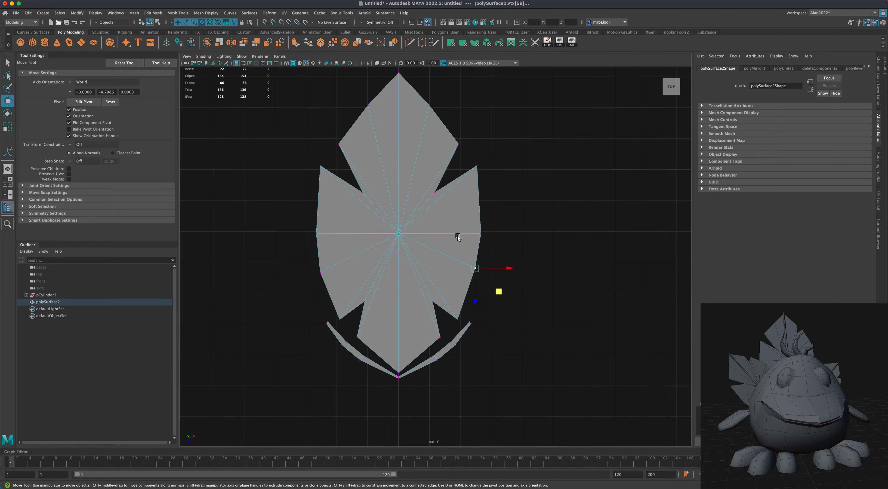
scroll(457, 238, "up", 1)
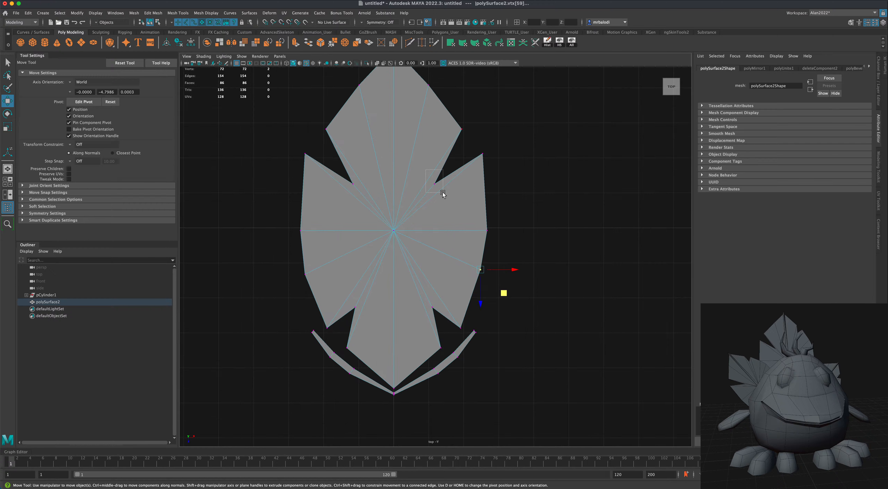
left_click_drag(443, 194, 506, 203)
left_click(482, 154)
left_click(472, 141)
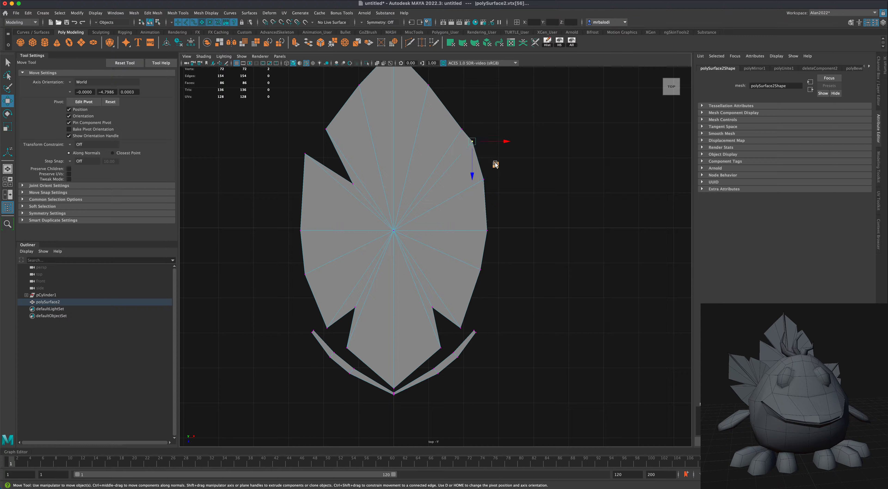
left_click_drag(495, 165, 509, 236)
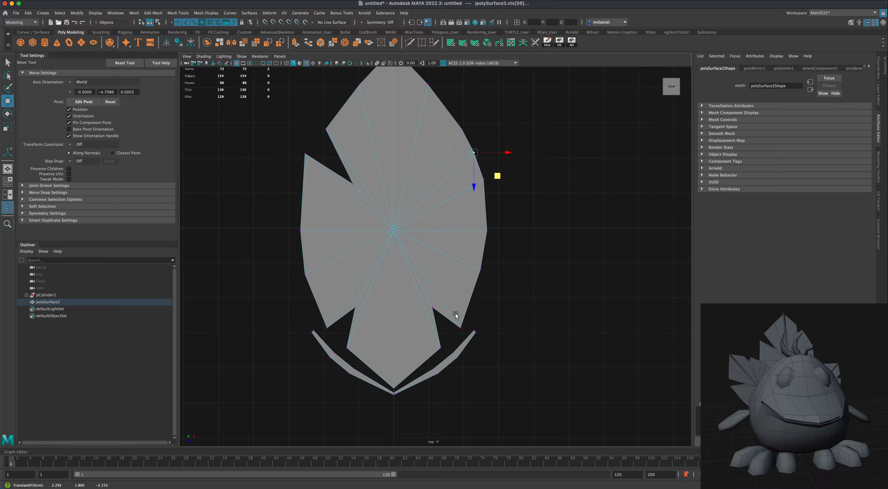
Step: Close the leaf's lower right notch by moving its inner vertex outward and smoothing the neighbouring outline vertices
left_click(428, 304)
left_click_drag(453, 334, 472, 360)
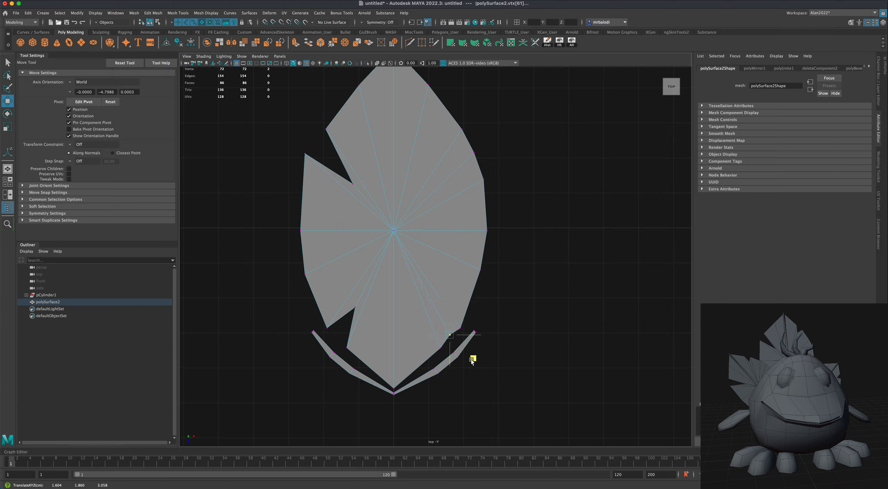
left_click(462, 327)
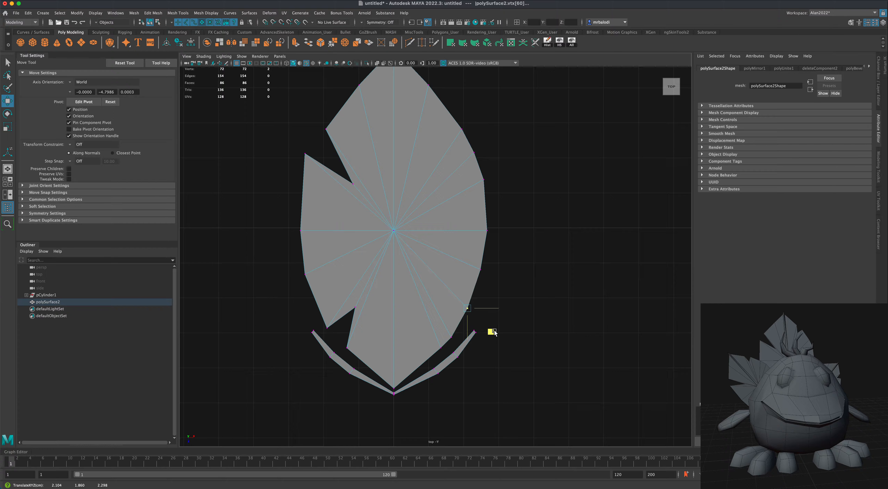
key("Right")
middle_click_drag(474, 360, 458, 375)
key("Right")
Step: Form a narrow notch in the leaf's right side by pulling one outline vertex inward and moving its neighbours closer together
left_click(480, 269)
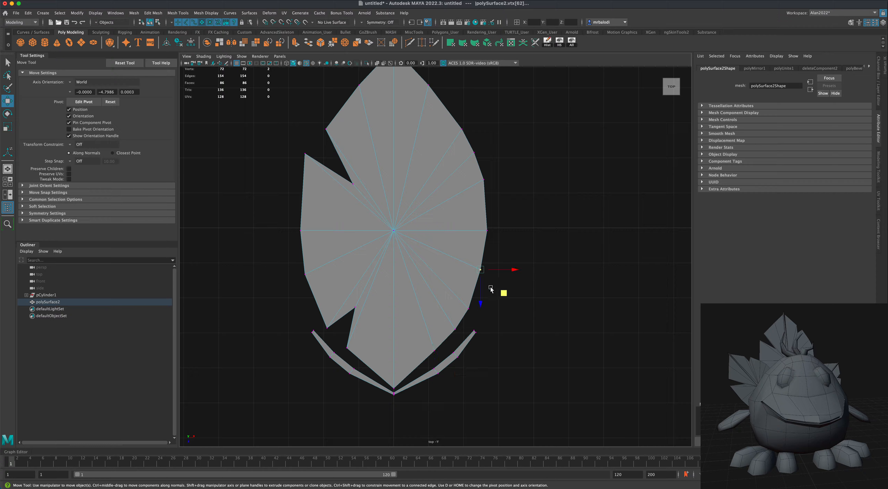
middle_click_drag(504, 295, 468, 279)
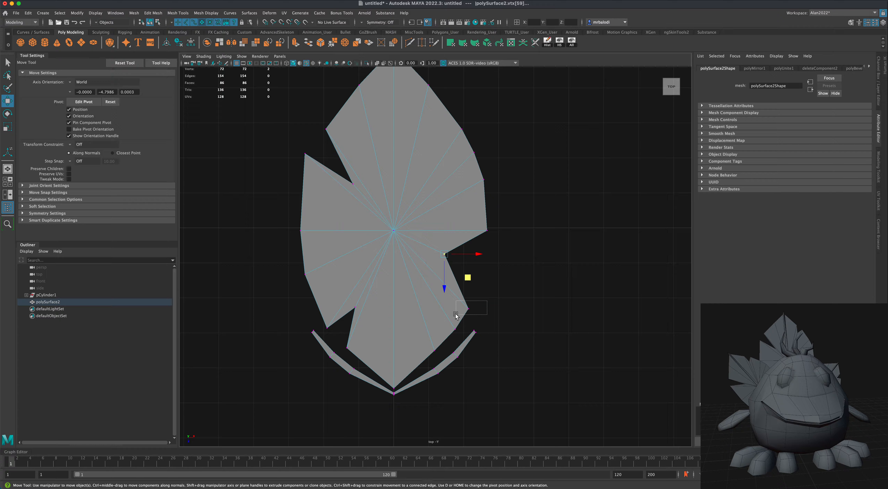
key("Right")
middle_click_drag(463, 340, 503, 306)
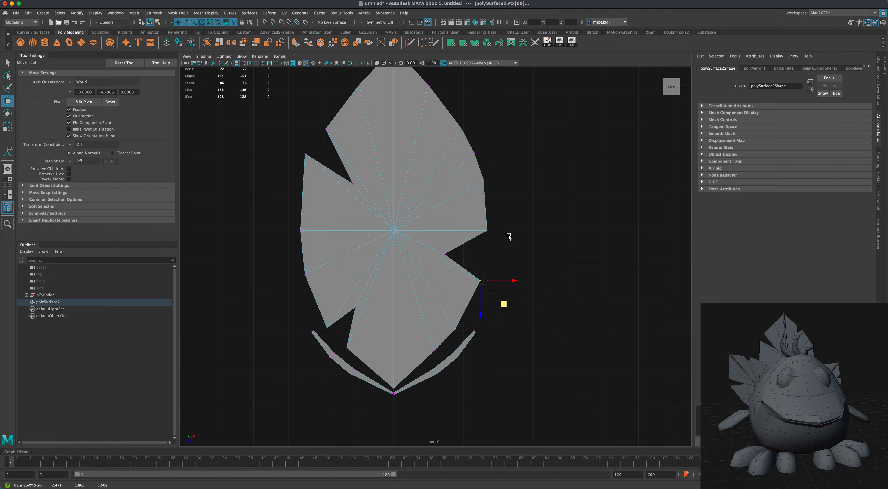
left_click(483, 238)
middle_click_drag(516, 246, 471, 277)
left_click(452, 264)
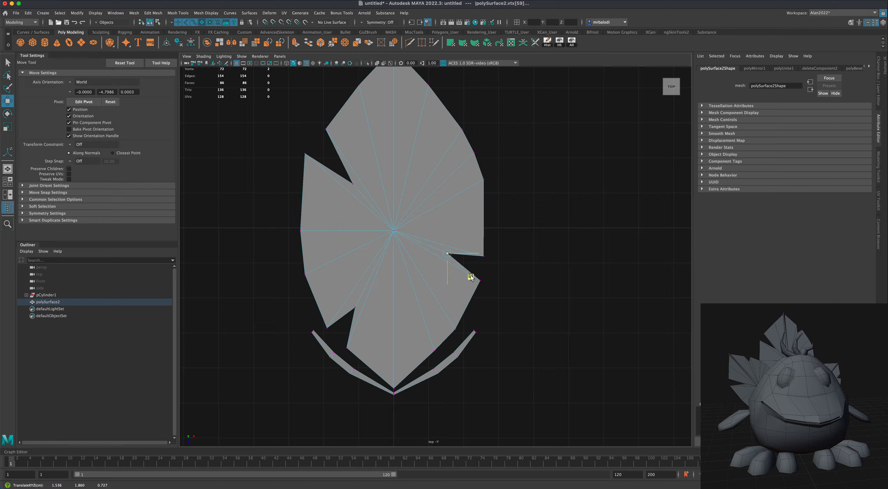
Step: Adjust the leaf's upper left notch by shifting its inner vertex slightly right and its upper corner vertex slightly outward
left_click(354, 187)
middle_click_drag(377, 206, 380, 210)
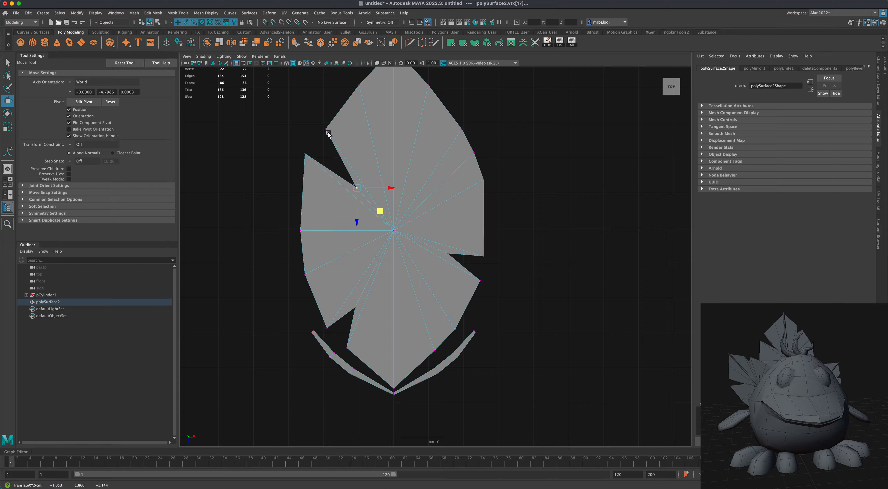
left_click(351, 160)
left_click_drag(334, 140, 336, 142)
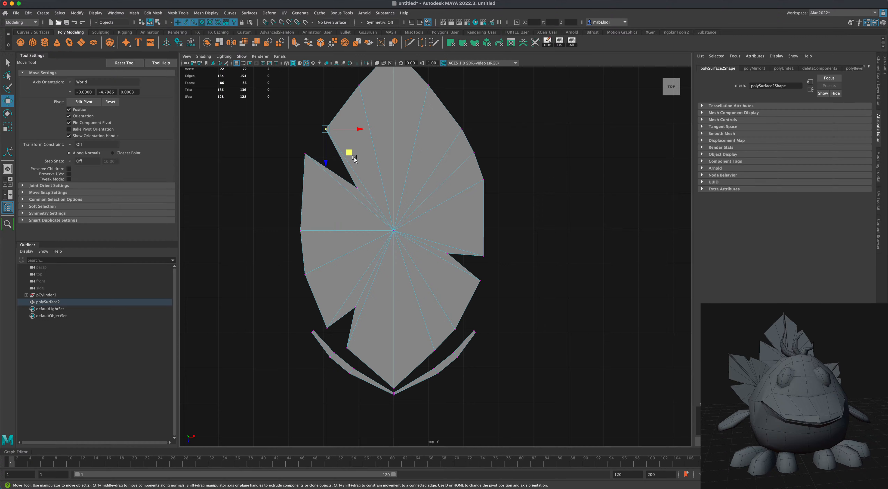
middle_click_drag(349, 153, 345, 154)
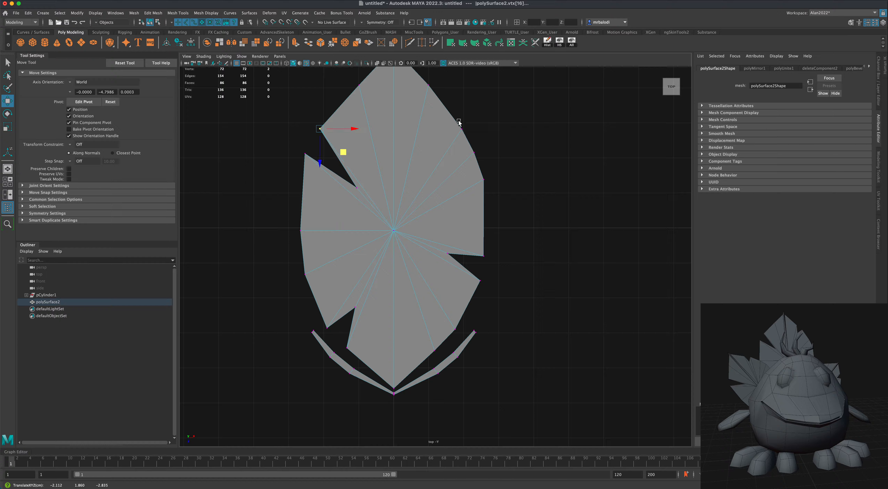
middle_click_drag(514, 170, 516, 189, "alt")
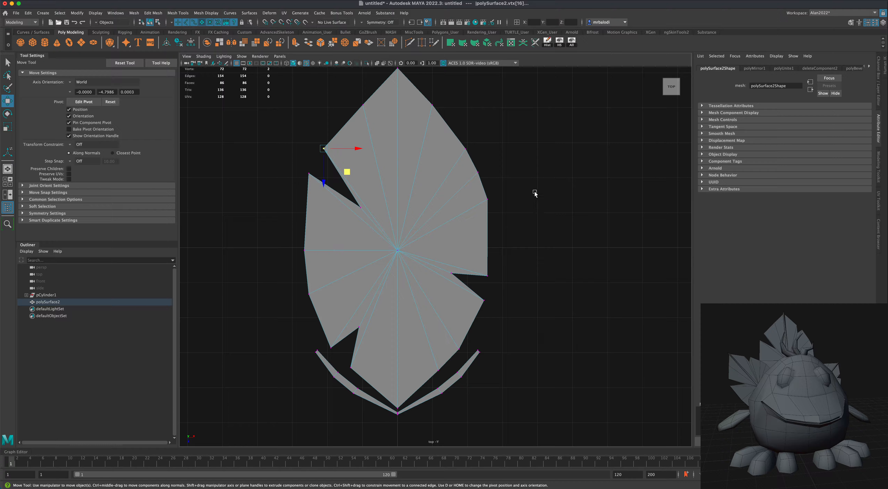
right_click_drag(432, 156, 452, 150)
left_click(493, 178)
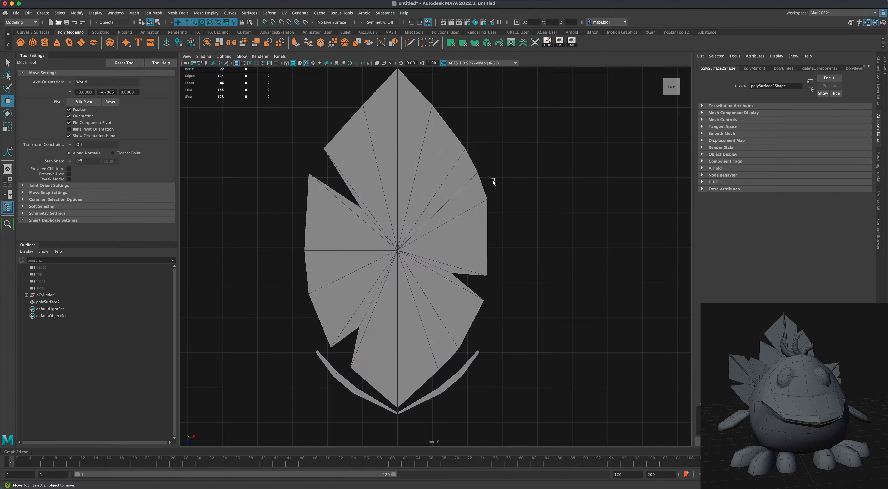
Step: In the perspective view, cut a new edge with Multi-Cut from the top centre over the upper right rim to the underside centre
key("space")
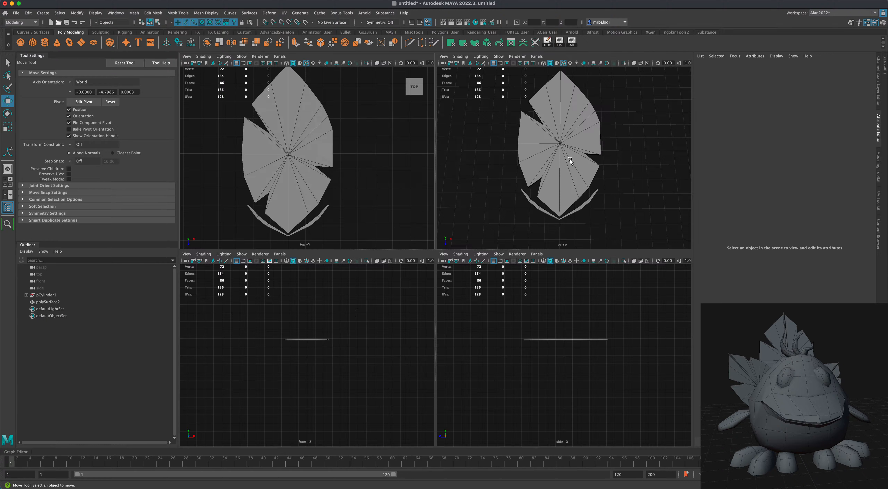
key("space")
left_click_drag(581, 226, 446, 242, "alt")
scroll(414, 246, "up", 3)
left_click(392, 251)
left_click_drag(392, 250, 423, 262, "alt")
left_click(410, 42)
left_click(364, 189)
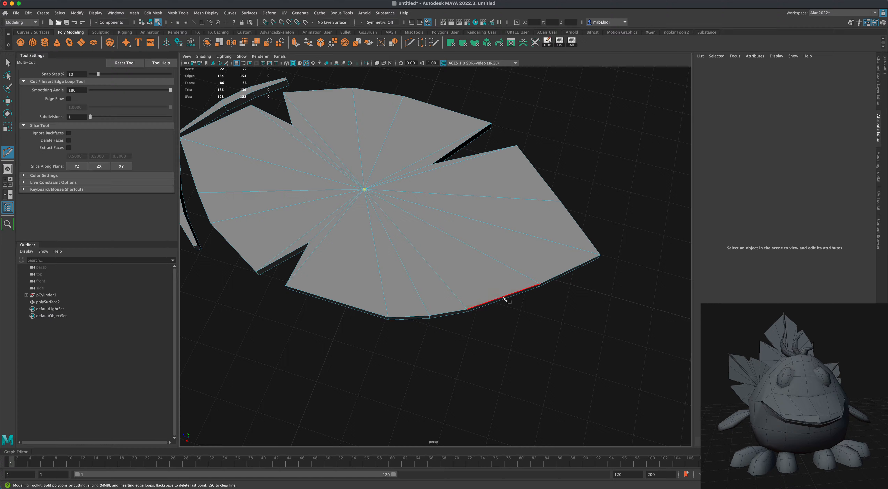
left_click_drag(531, 330, 466, 204, "alt")
left_click_drag(514, 299, 479, 222, "alt")
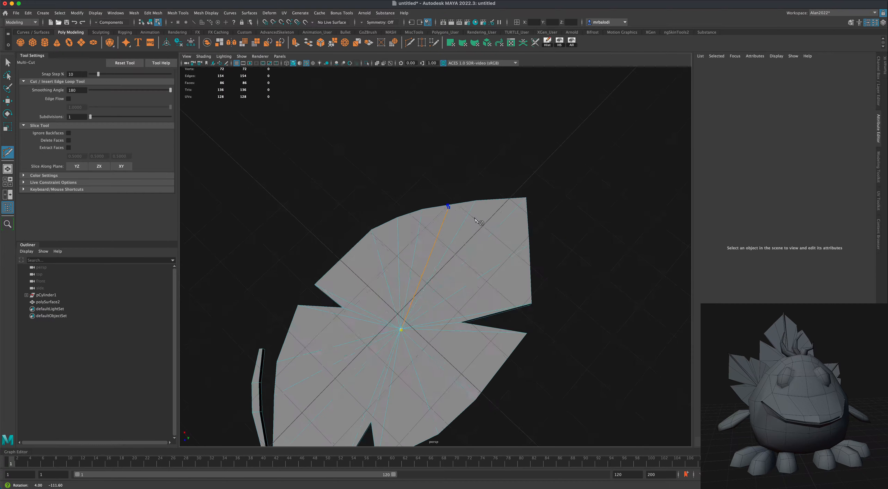
mouse_move(511, 150)
left_mouse_down("alt")
mouse_move(502, 175)
mouse_move(513, 155)
left_mouse_up("alt")
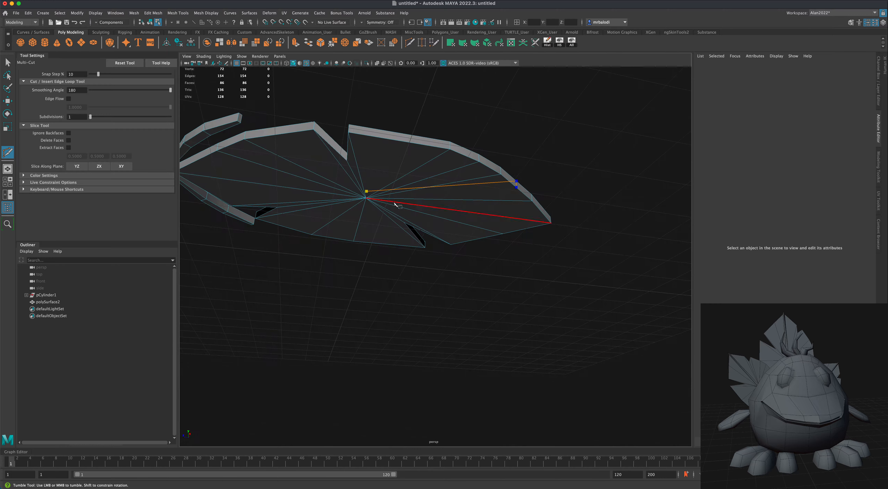
left_click_drag(597, 152, 598, 148, "alt")
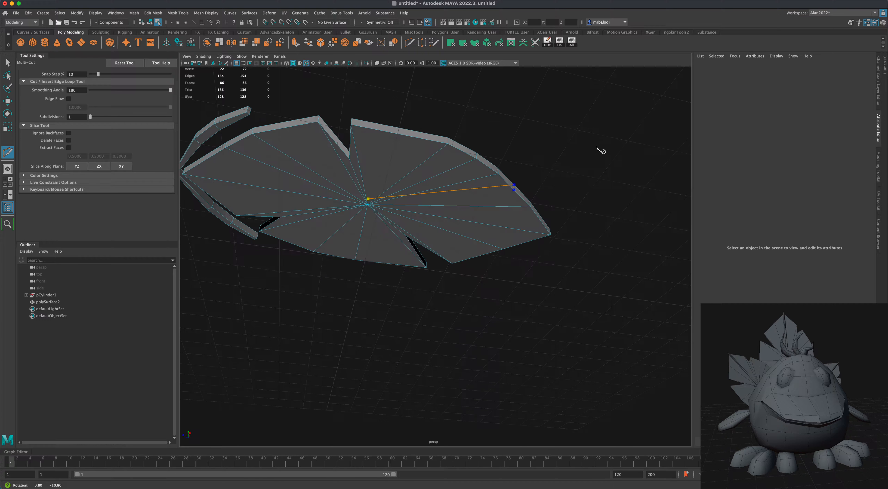
left_click(368, 205)
key("Return")
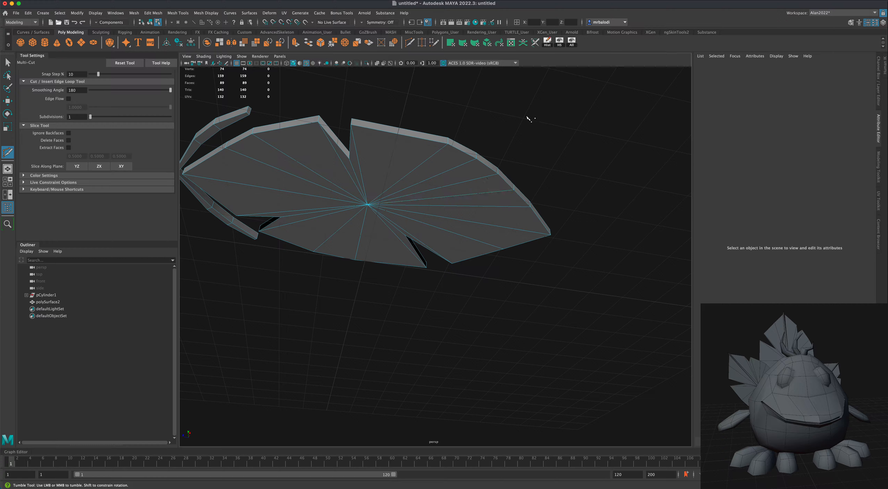
key("q")
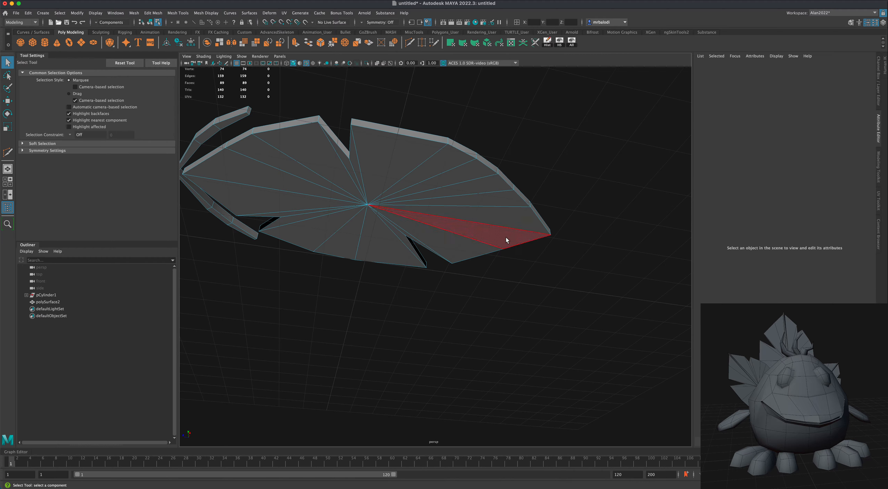
Step: Form a small notch in the upper right outline by pulling the new cut's vertices inward and moving the neighbouring corners closer together
left_click_drag(503, 237, 535, 269, "alt")
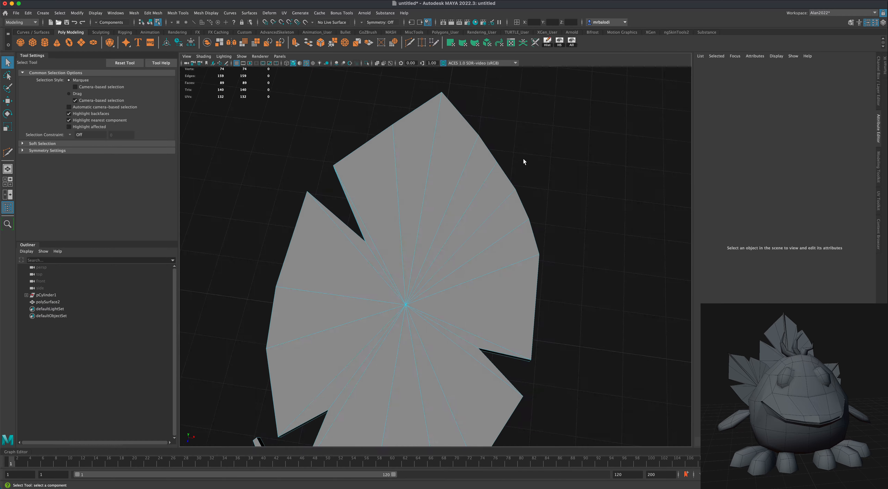
left_click_drag(523, 162, 523, 153, "alt")
right_click(485, 174)
left_click(451, 174)
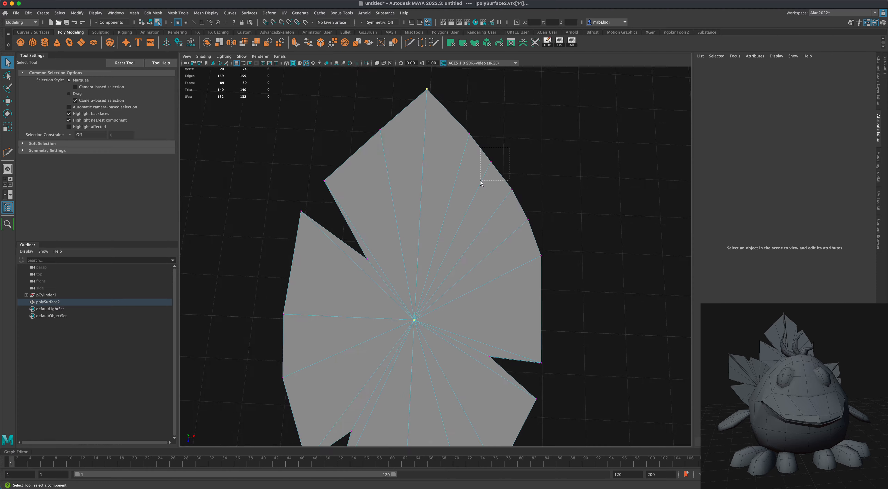
left_click_drag(481, 183, 500, 209)
key("w")
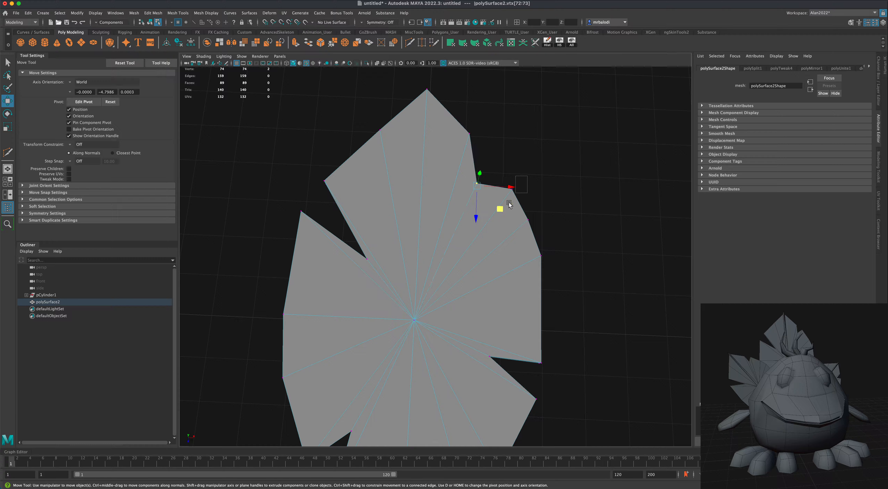
left_click_drag(528, 176, 523, 194)
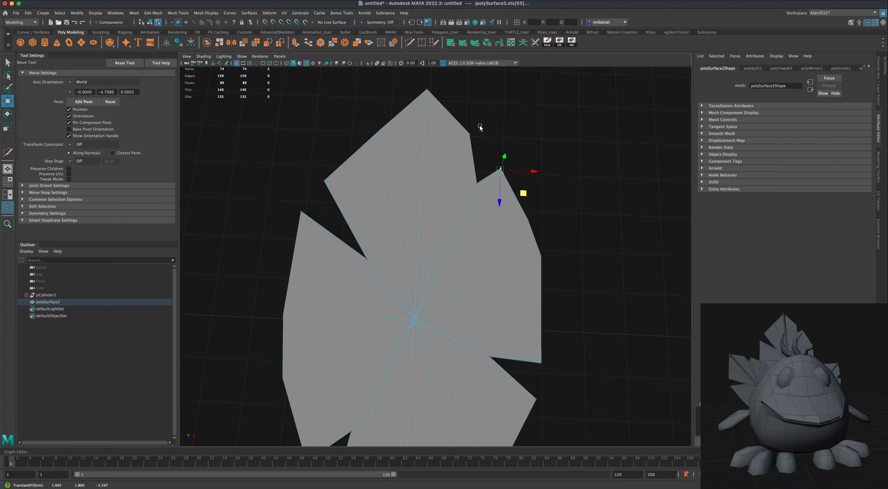
left_click(469, 134)
left_click_drag(494, 159, 502, 172)
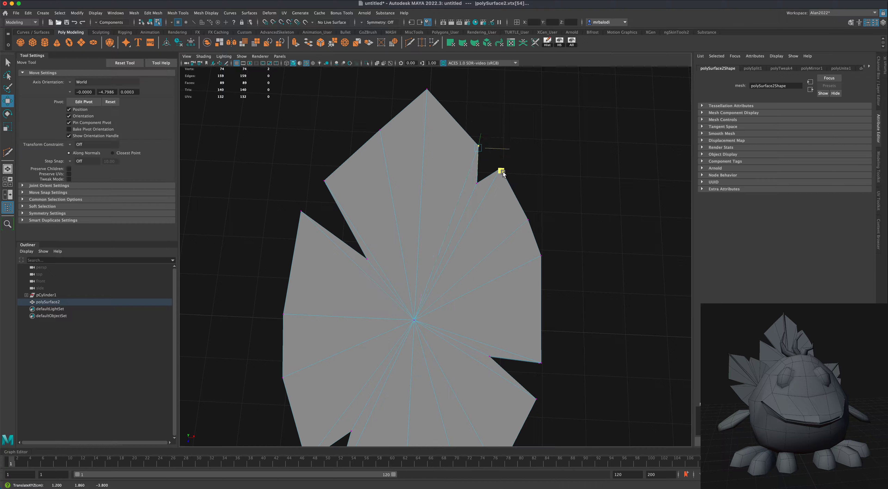
right_click_drag(483, 216, 507, 207)
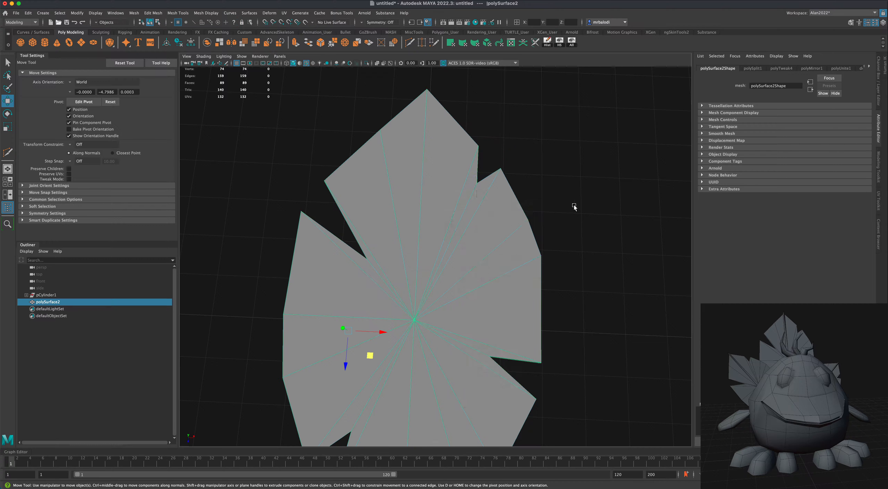
Step: In the top view, select the two vertical centre-line edges on the leaf's upper face
key("space")
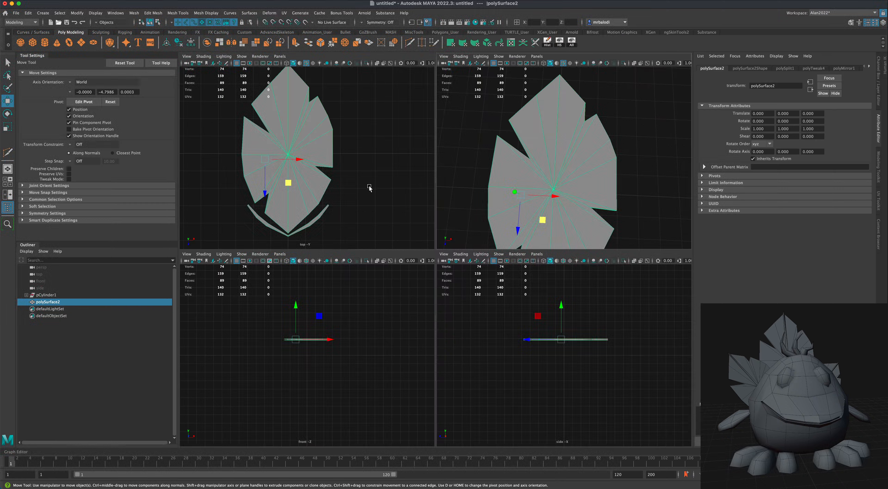
scroll(369, 187, "down", 3)
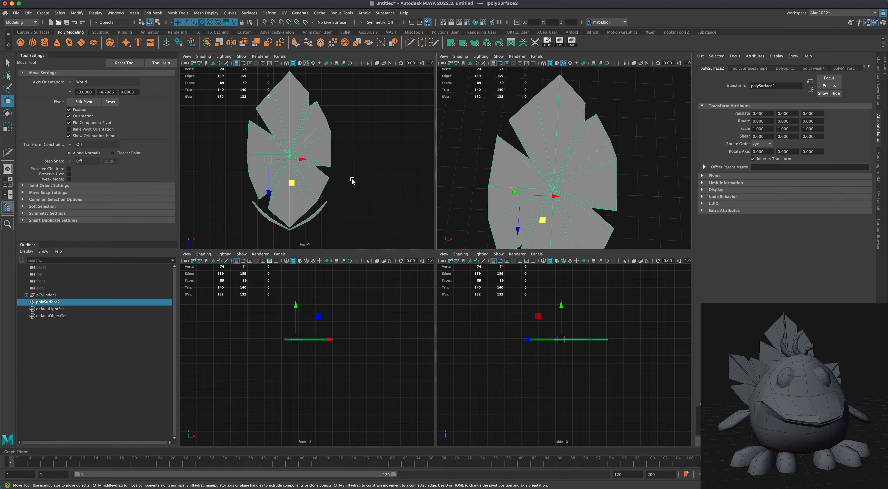
key("space")
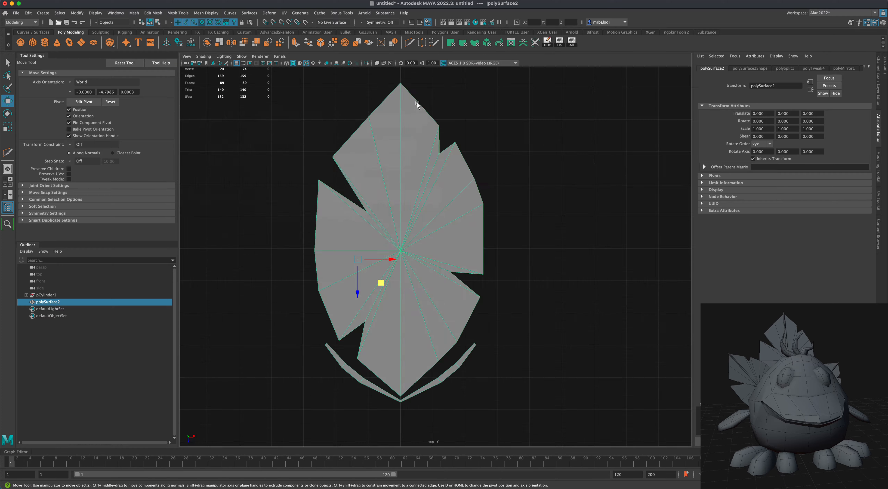
left_click(7, 62)
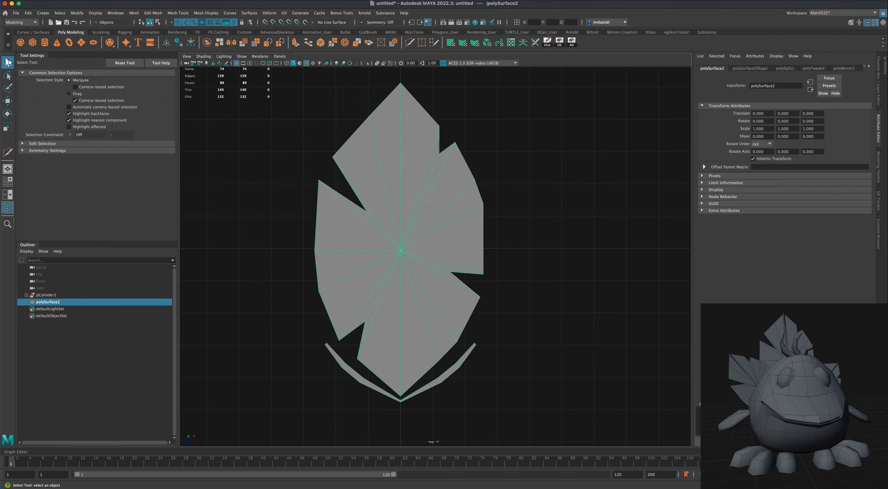
right_click(391, 130)
left_click(409, 85)
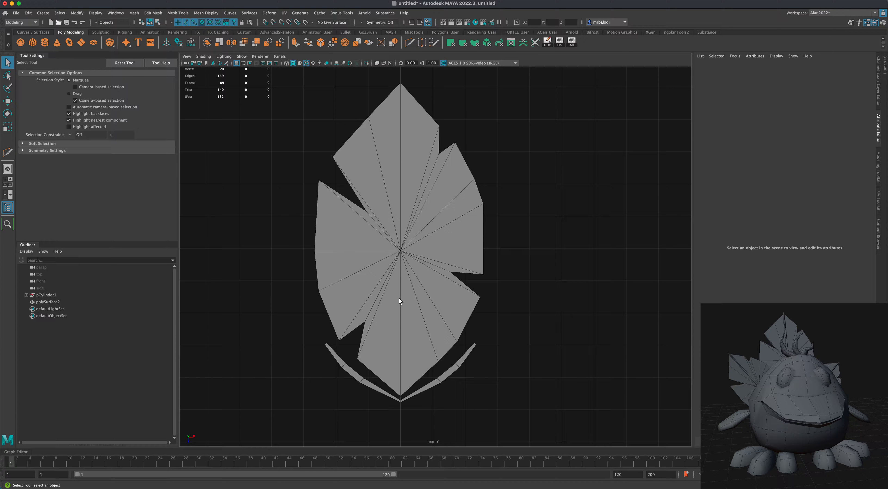
left_click(399, 152)
right_click_drag(402, 144, 401, 126)
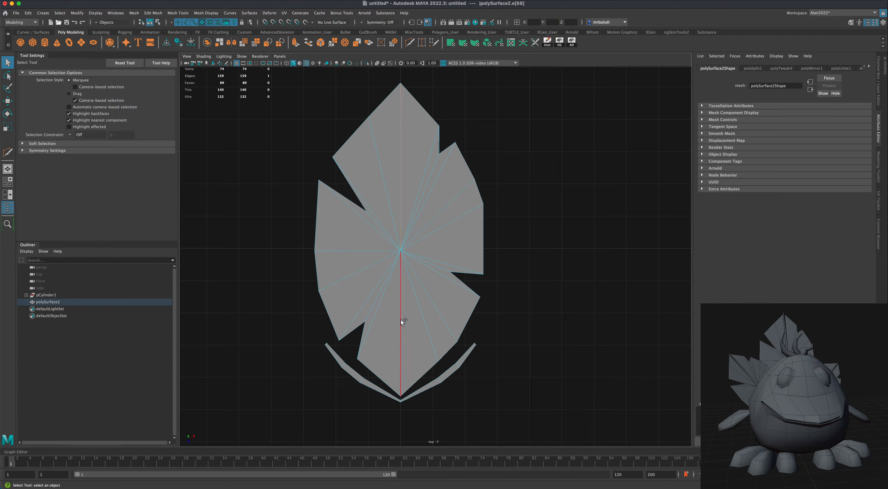
left_click(413, 339)
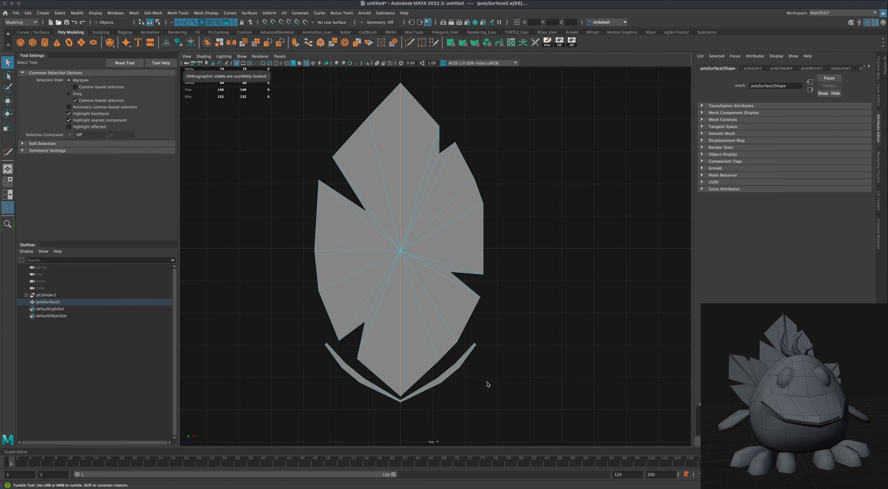
Step: Add the centre-line edges on the underside and the short edges at both leaf tips to the selection
key("space")
key("space")
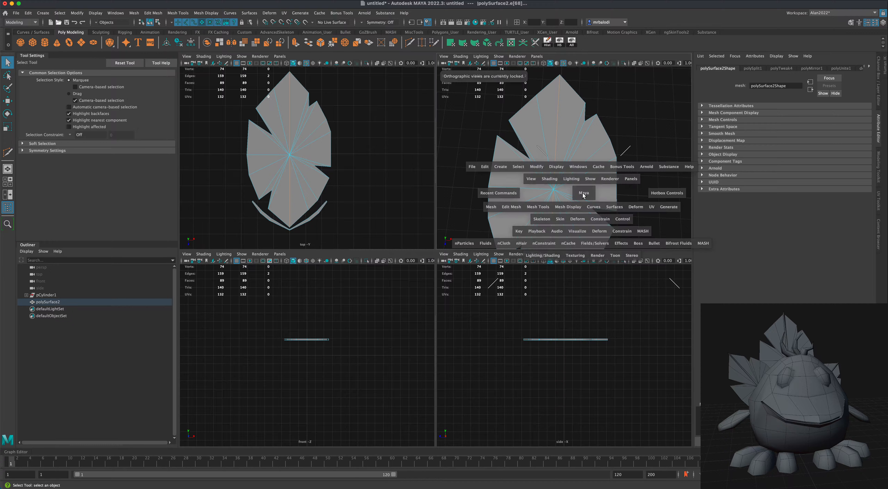
left_click_drag(540, 276, 423, 313, "alt")
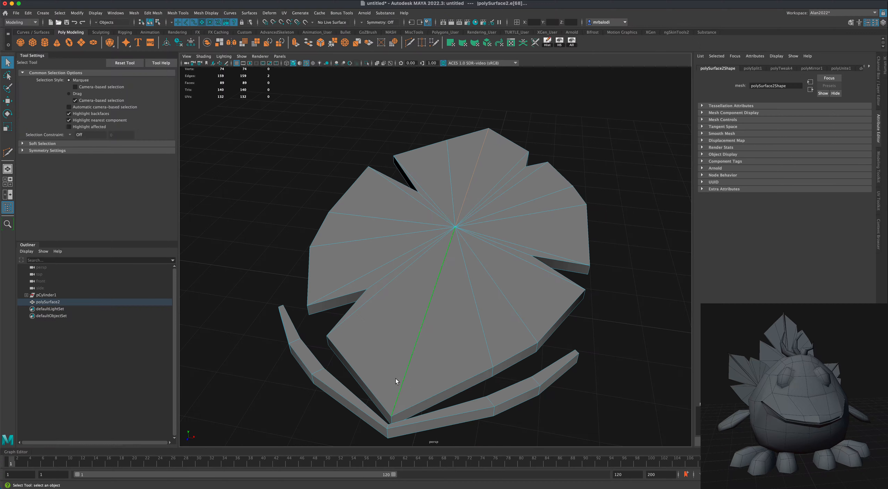
left_click(393, 418, "shift")
left_click_drag(393, 418, 540, 401, "alt")
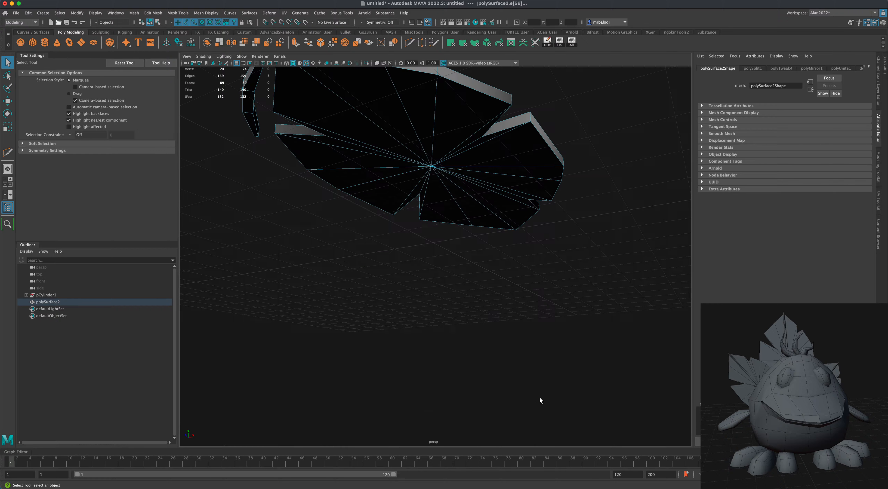
left_click(469, 196, "shift")
left_click_drag(584, 269, 530, 275, "alt")
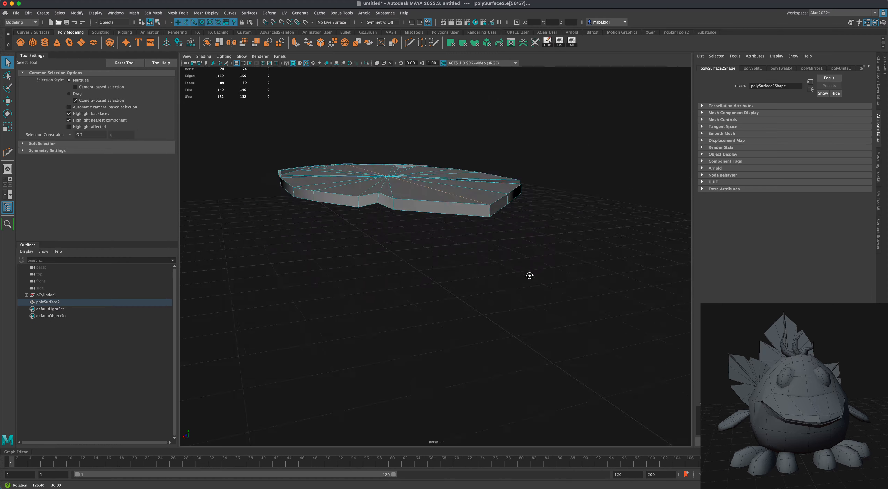
left_click(492, 214, "shift")
left_click_drag(493, 230, 524, 291, "alt")
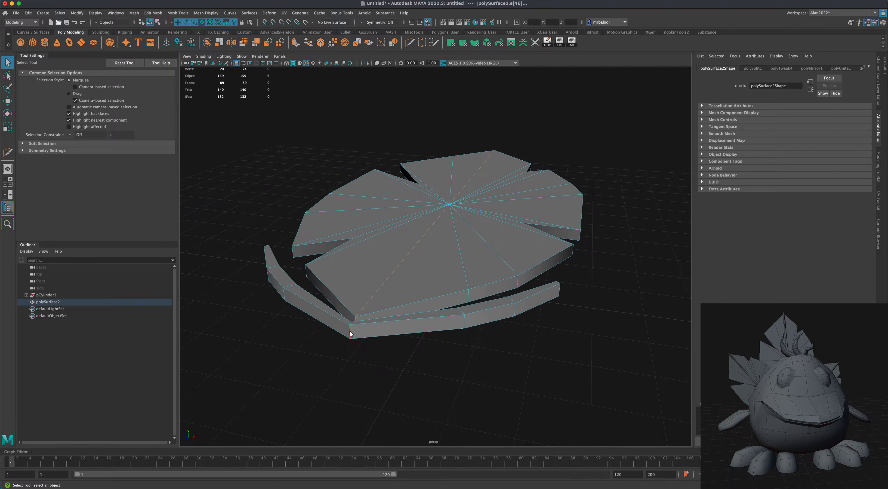
left_click_drag(357, 375, 340, 143, "alt")
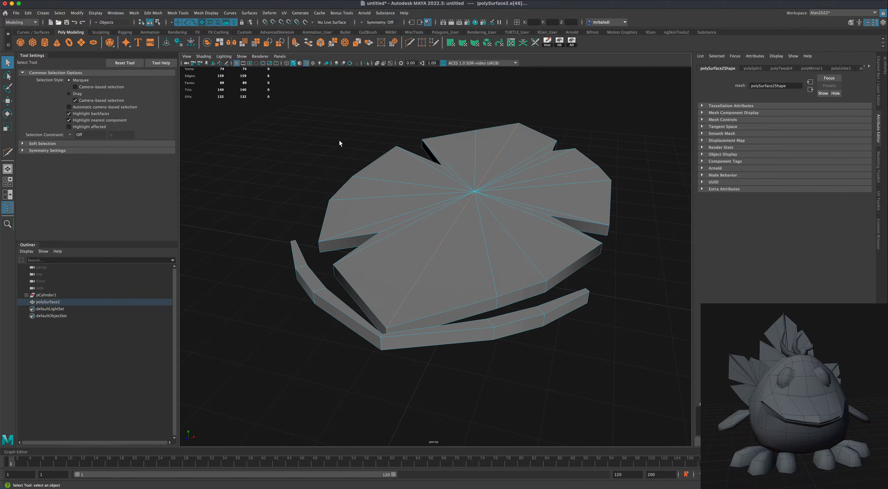
Step: Bevel the selected centre-line edges with a fraction of 0.1 to form a narrow strip along the leaf
left_click(322, 47)
left_click_drag(336, 81, 358, 132, "alt")
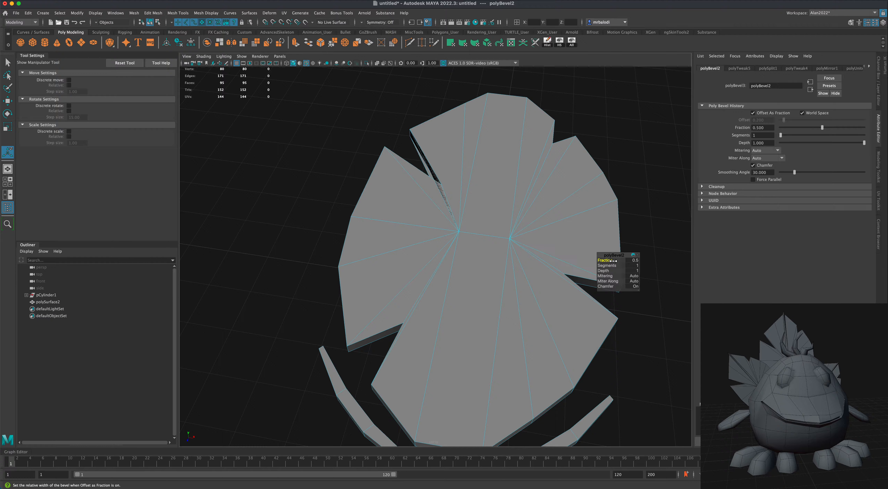
left_click_drag(613, 261, 612, 261)
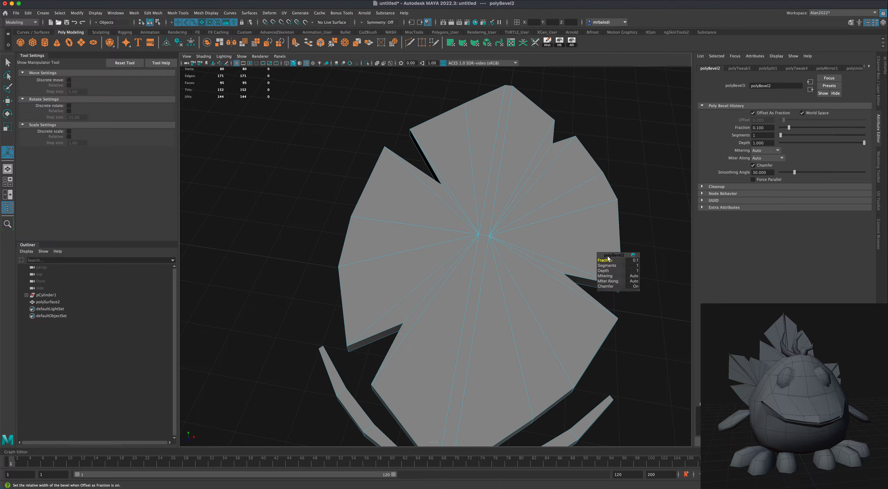
left_click_drag(341, 222, 317, 232, "alt")
key("q")
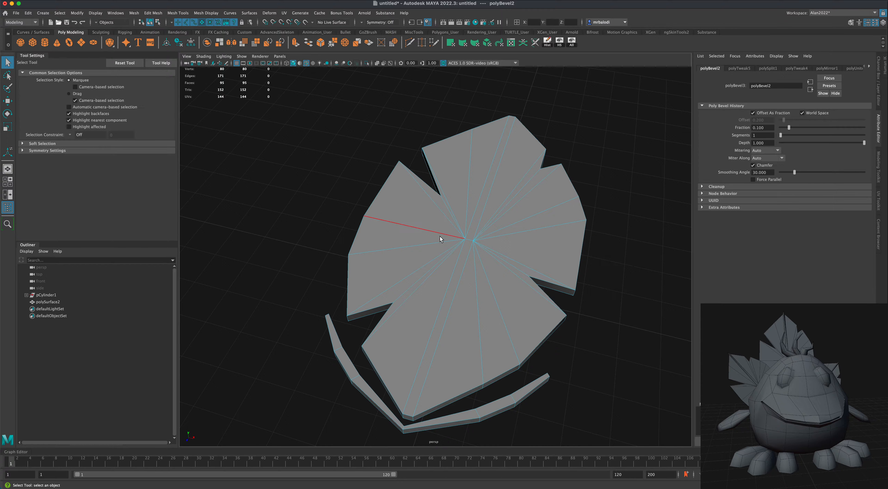
Step: Select the loop of faces along the leaf's narrow central strip and extrude it outward by about 0.15 to raise the rib
right_click_drag(464, 254, 464, 262)
left_click(465, 246)
left_click_drag(473, 229, 595, 229, "shift")
left_click_drag(596, 229, 623, 245, "alt")
left_click(296, 42)
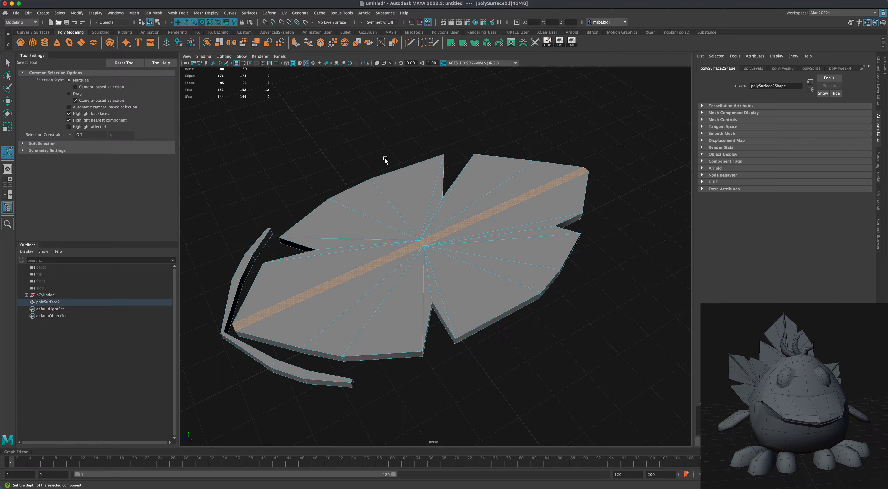
left_click_drag(511, 225, 507, 228)
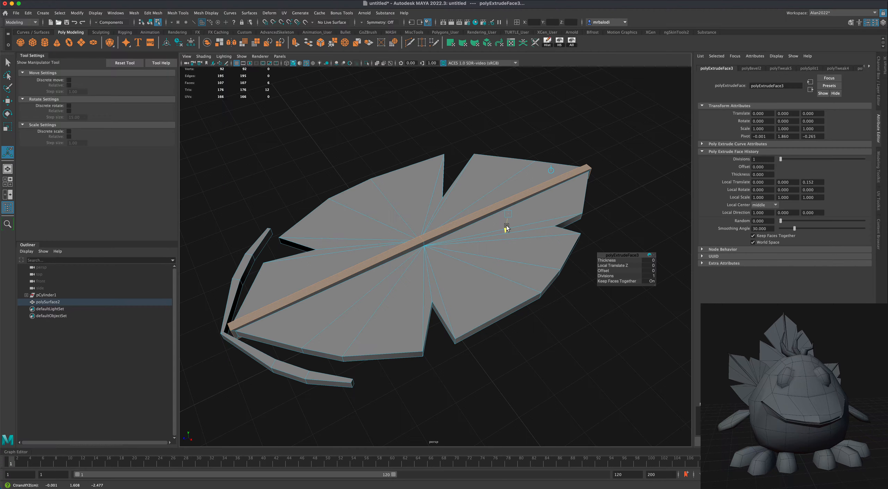
Step: Move the rib's end face outward beyond the leaf tip and reduce its height by scaling it vertically
left_click_drag(625, 209, 562, 248, "alt")
right_click(565, 216)
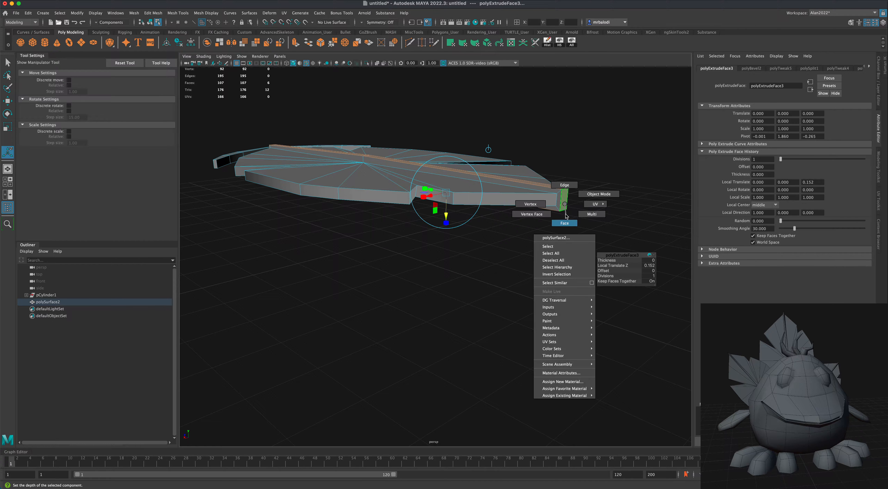
key("q")
left_click(565, 204)
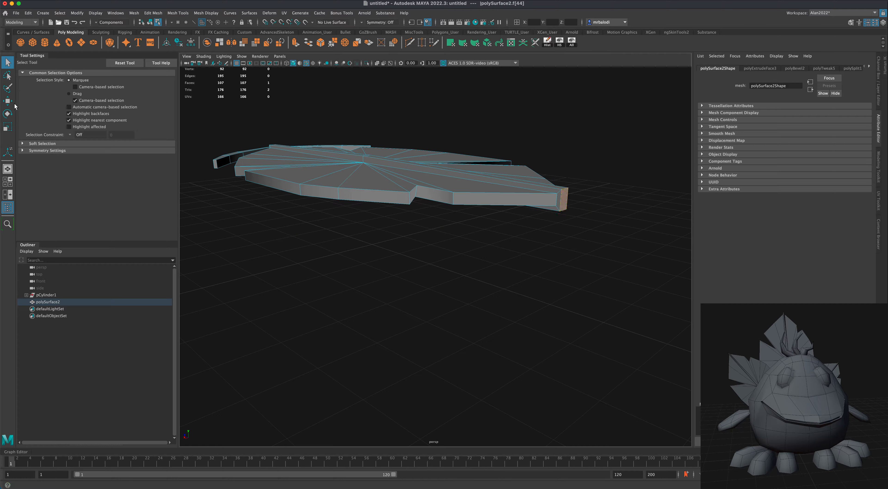
key("w")
left_click_drag(537, 195, 553, 196)
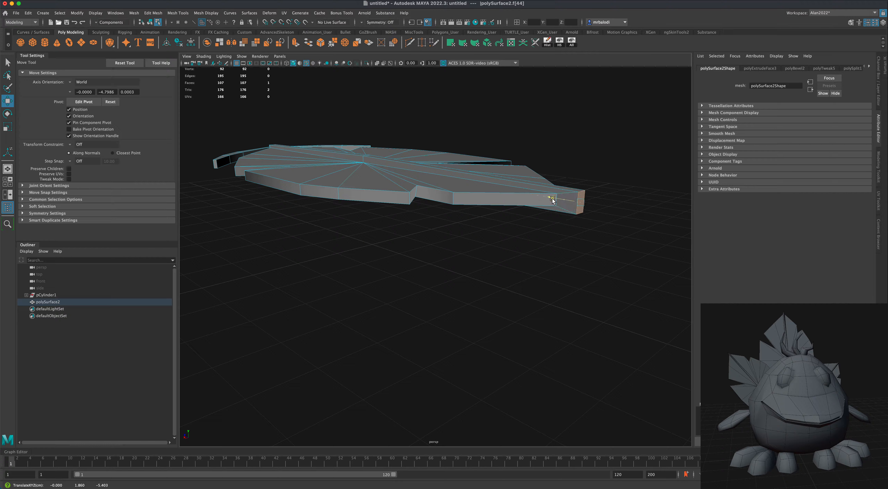
key("r")
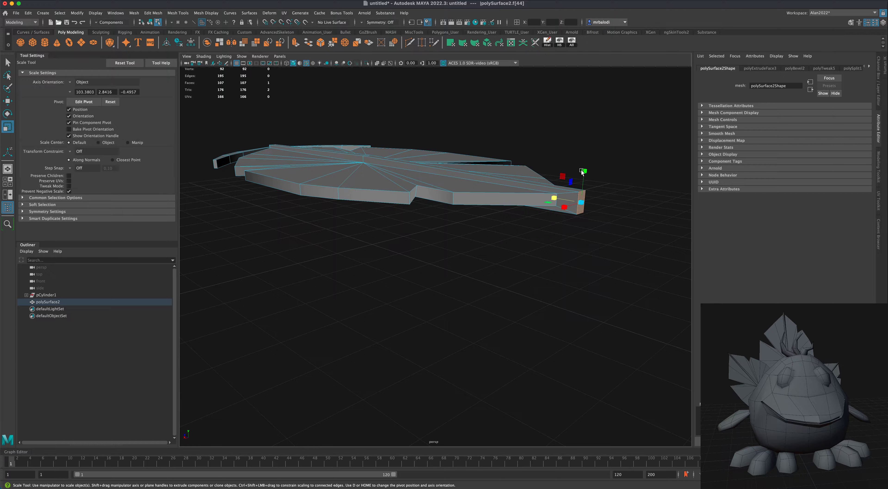
left_click_drag(583, 171, 597, 290)
Step: Merge the rib tip's two upper end vertices to their centre, and do the same with its two lower ones
left_click_drag(623, 245, 520, 291, "alt")
scroll(564, 295, "up", 4)
right_click_drag(506, 249, 521, 274)
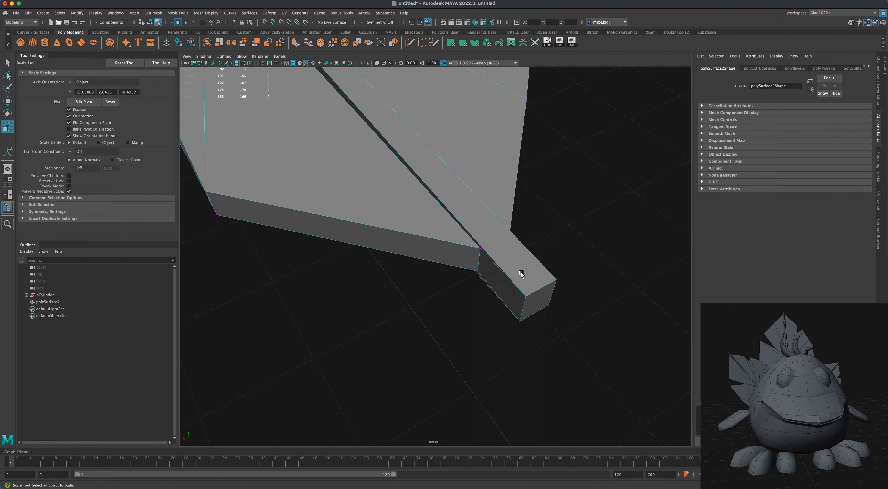
left_click(524, 295)
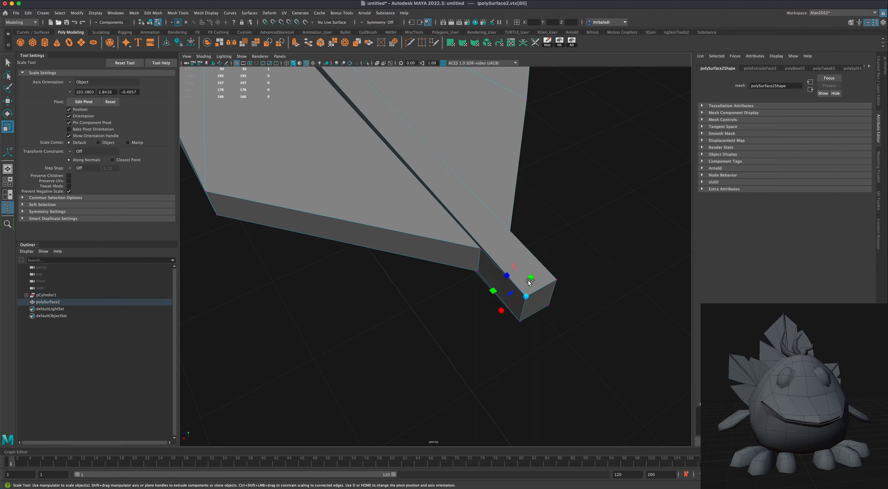
left_click(8, 63)
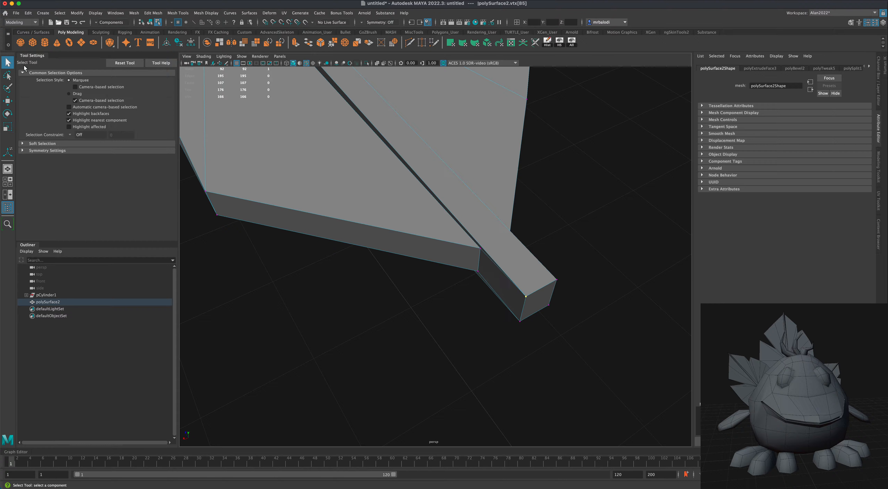
left_click(555, 280, "shift")
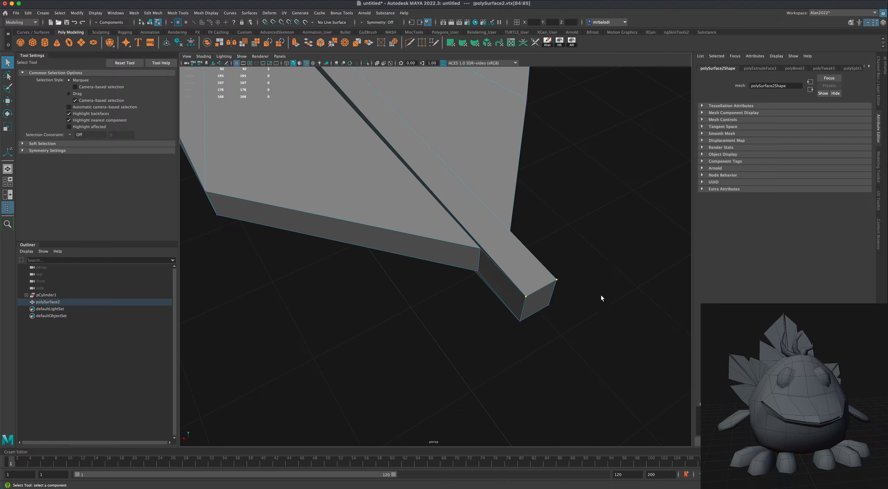
left_click(345, 44)
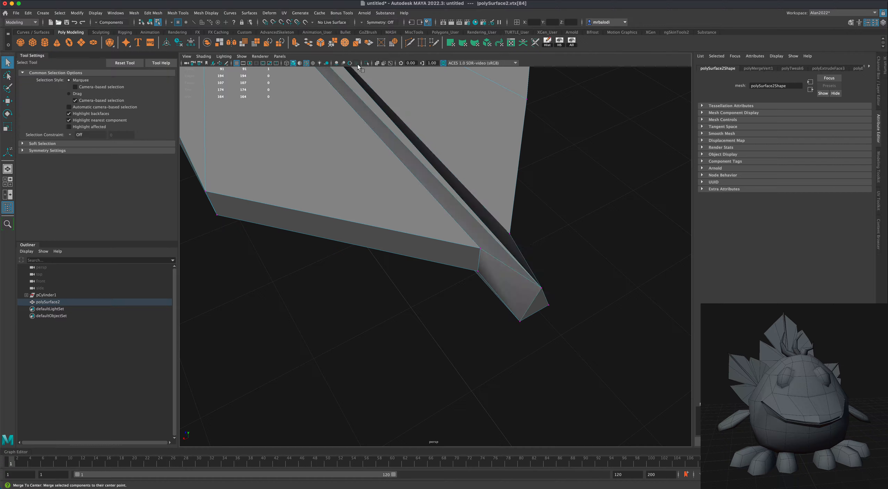
left_click(520, 321)
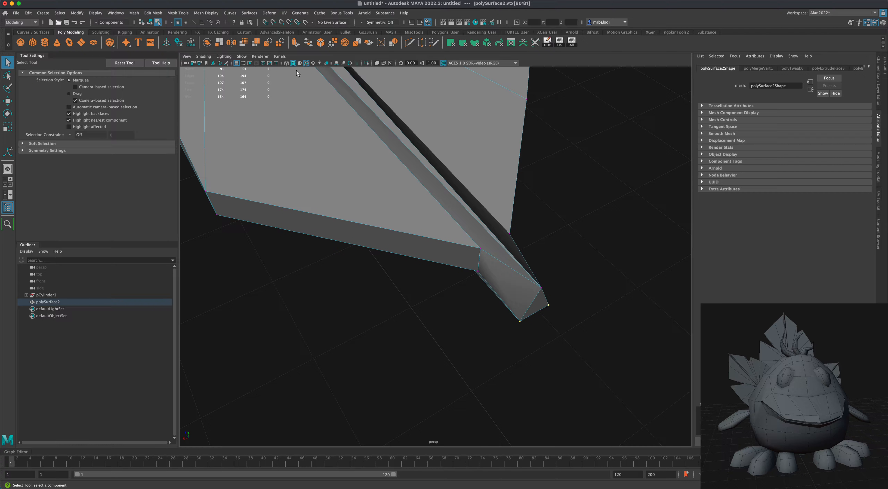
left_click(345, 45)
Step: Extrude the rib's end face at the leaf's base outward by about 1.7 to form a stem
left_click_drag(413, 323, 430, 288, "alt")
scroll(410, 299, "up", 5)
right_click_drag(520, 278, 519, 310)
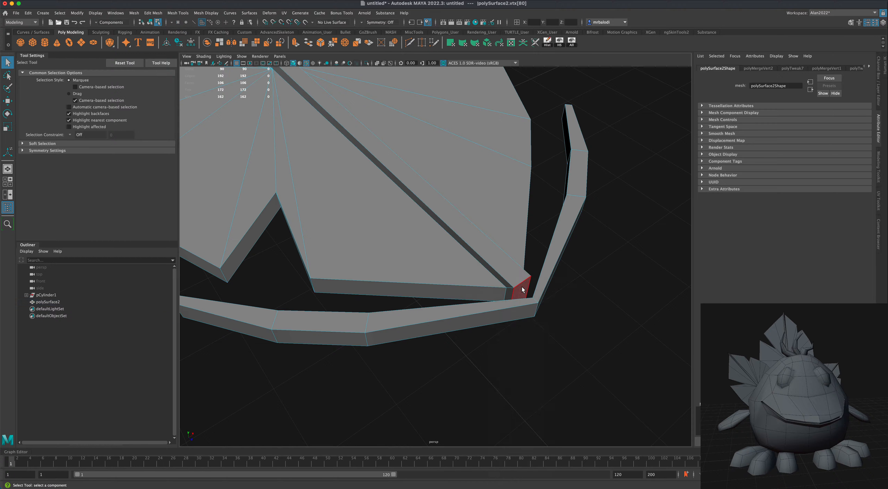
left_click(523, 289)
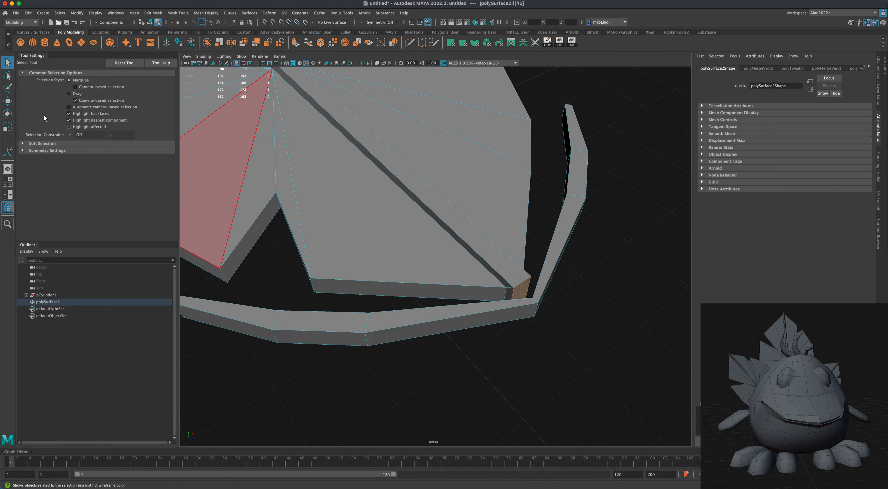
left_click(295, 43)
key("ctrl+e")
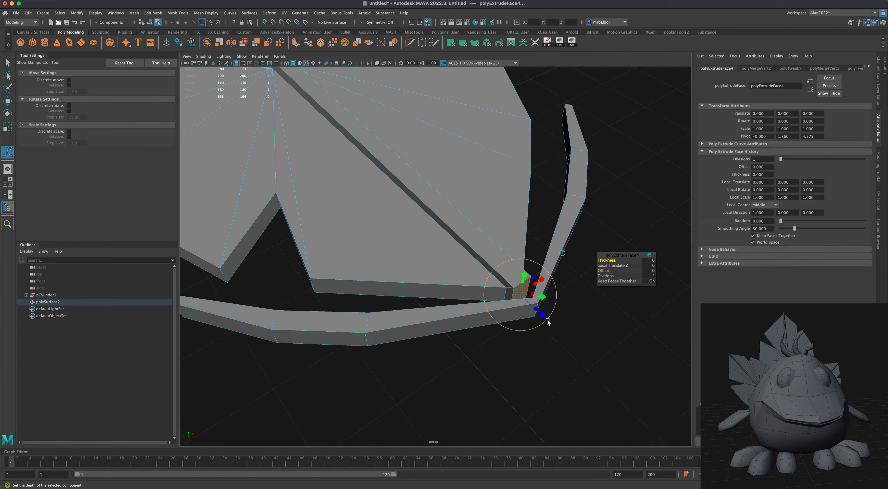
left_click_drag(538, 311, 647, 409)
scroll(500, 359, "down", 7)
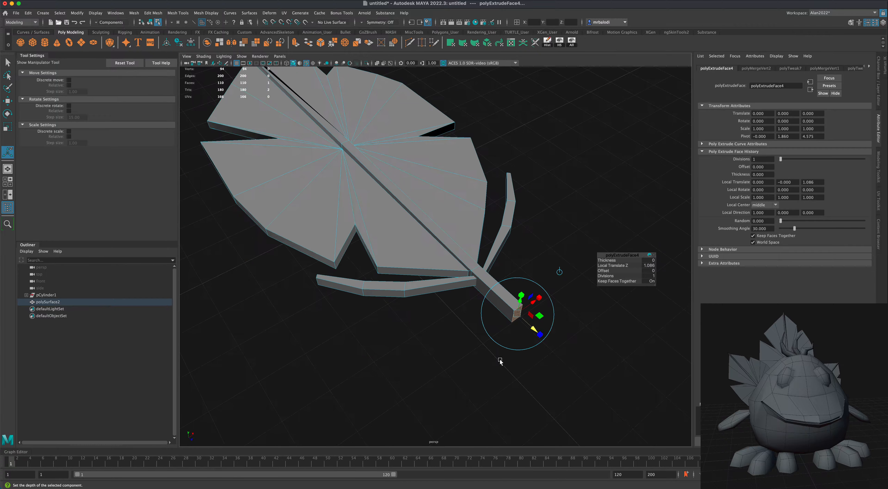
left_click_drag(499, 302, 423, 324)
scroll(345, 324, "up", 3)
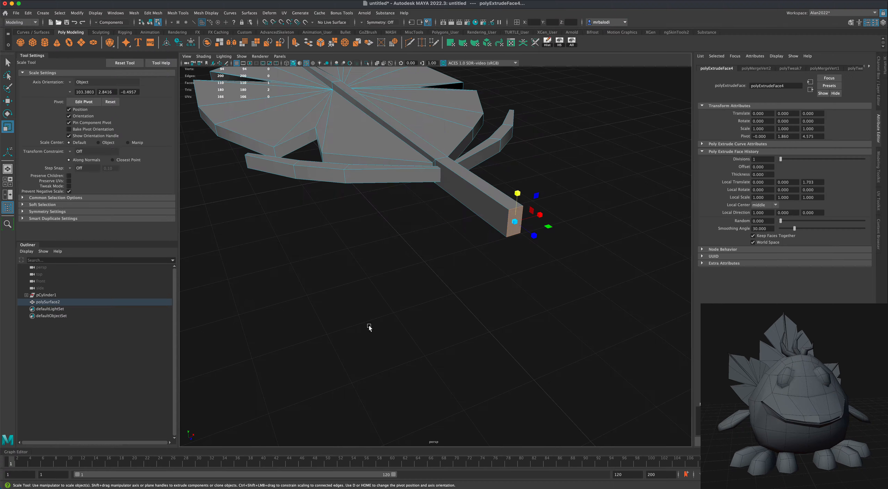
Step: Scale the stem's end face down vertically to taper the stem, and return to object mode
left_click_drag(517, 200, 519, 217)
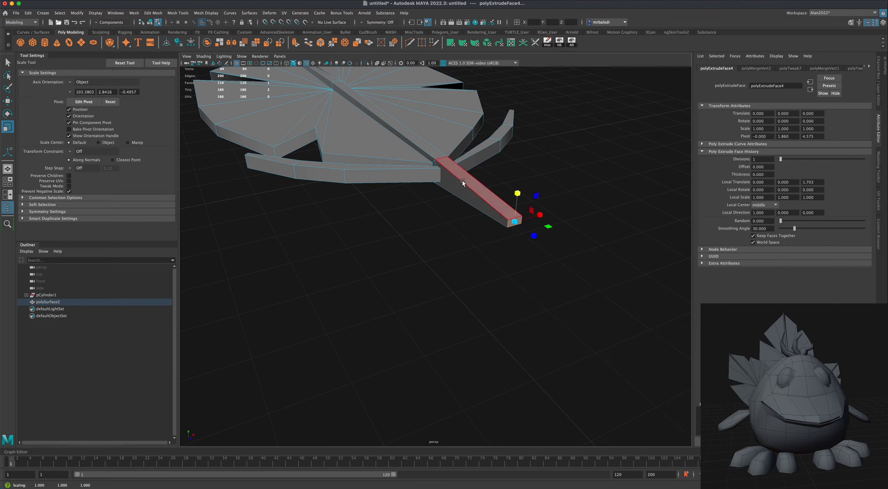
right_click_drag(463, 181, 481, 176)
left_click(414, 236)
left_click_drag(419, 253, 436, 280, "alt")
left_click_drag(480, 296, 495, 308, "alt")
key("q")
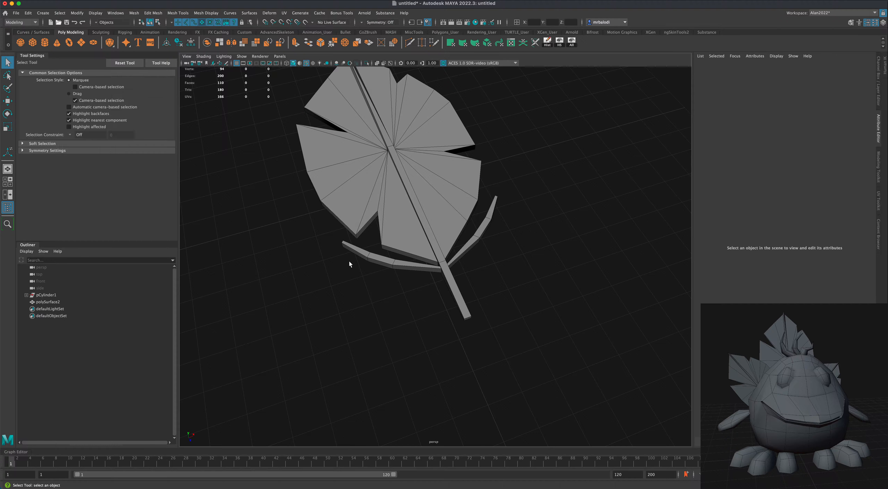
Step: Examine the leaf and its stem in the perspective, top and four-view layouts
left_click(405, 267)
left_click_drag(410, 313, 341, 337, "alt")
left_click(318, 324)
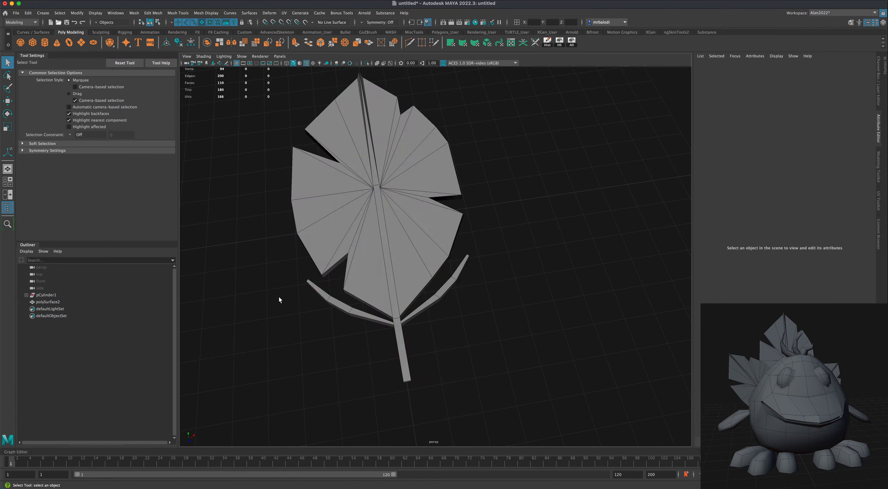
key("space")
key("space")
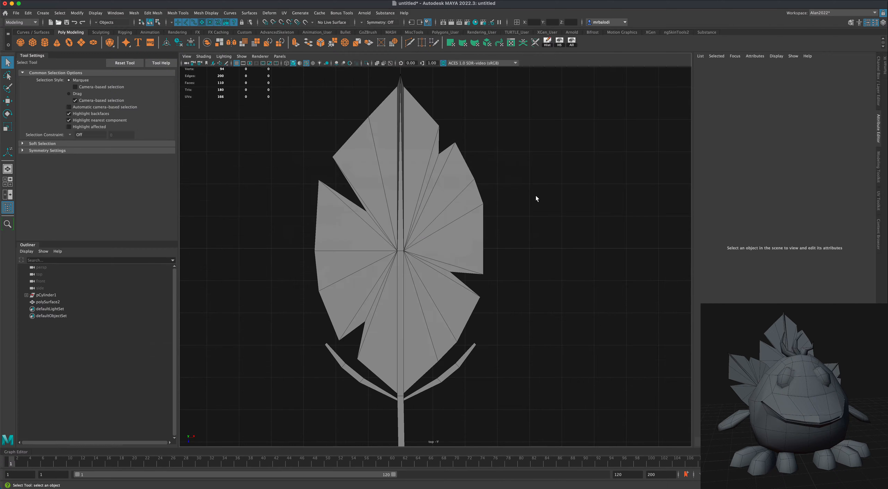
key("space")
left_click_drag(577, 211, 576, 210, "alt")
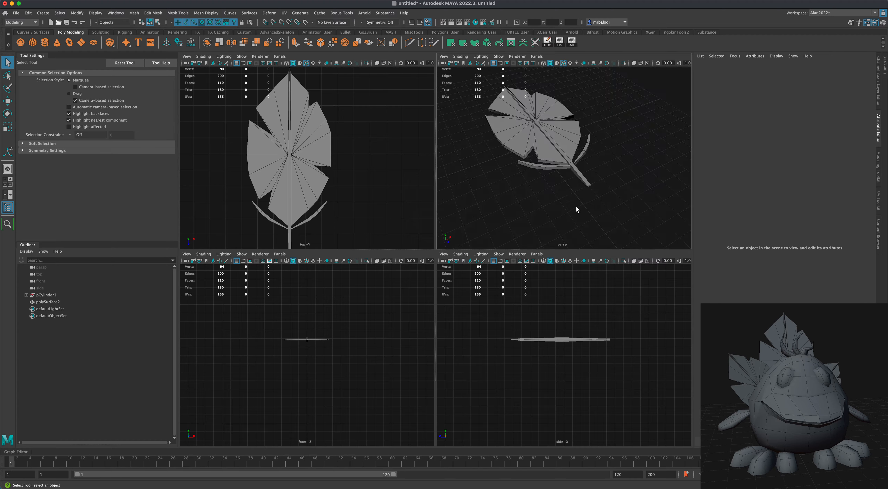
key("space")
left_click_drag(502, 265, 490, 281, "alt")
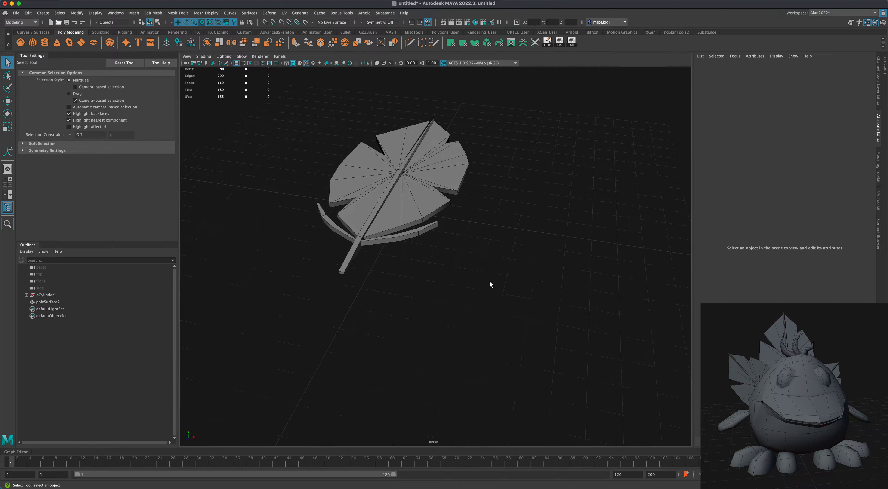
Step: Move the whole leaf sideways along the X axis, clear of the grid centre, and deselect it
left_click(366, 192)
left_click(8, 101)
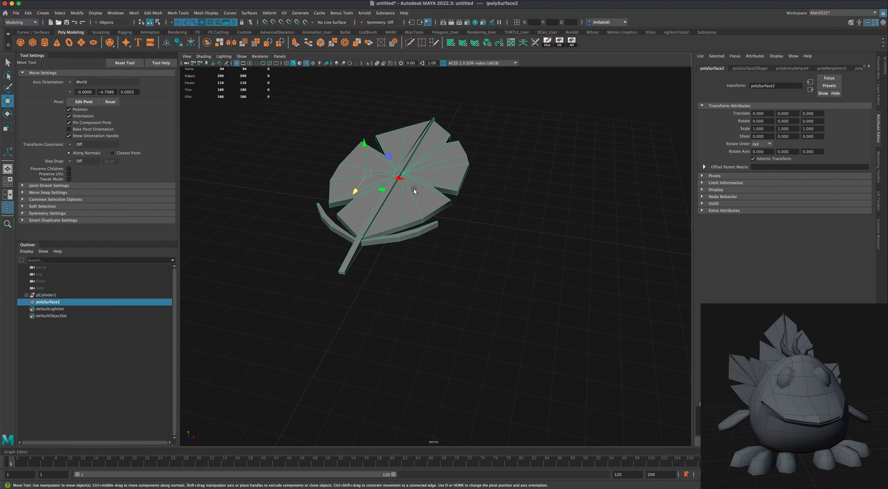
left_click_drag(398, 178, 634, 217)
left_click(425, 254)
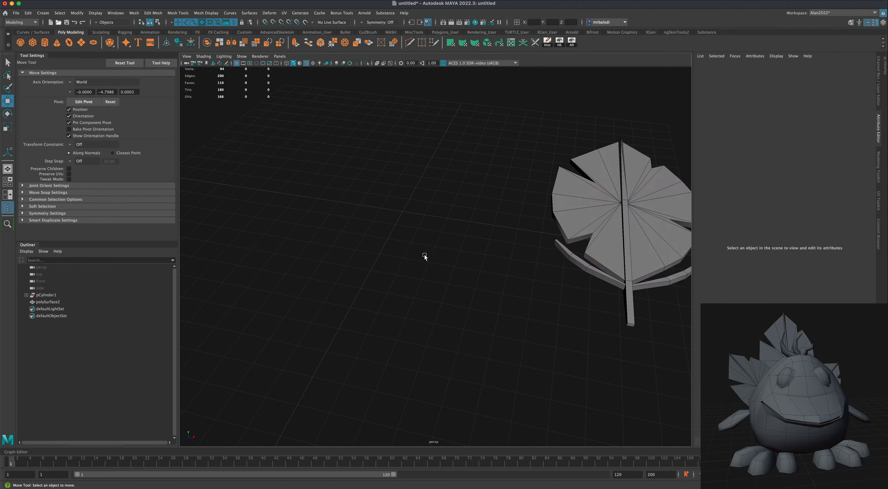
Step: Create a large polygon cube at the centre of the grid beside the leaf
left_click(34, 43)
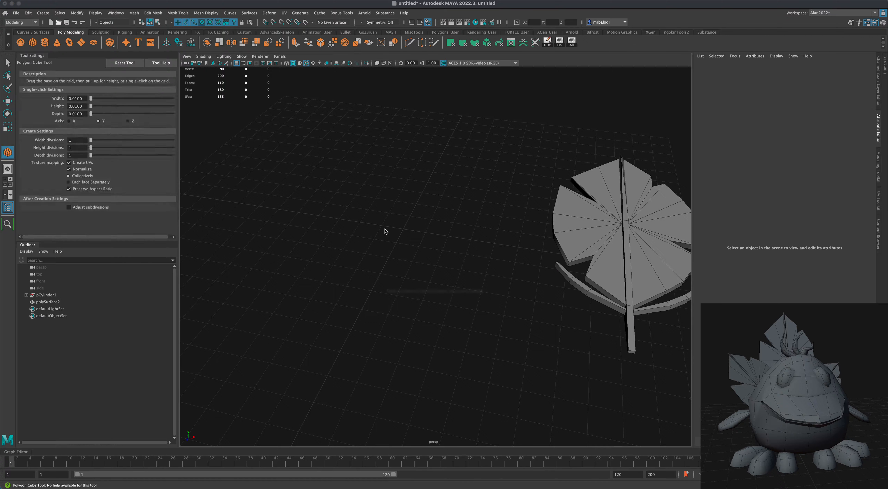
left_click_drag(404, 230, 427, 277, "ctrl+shift")
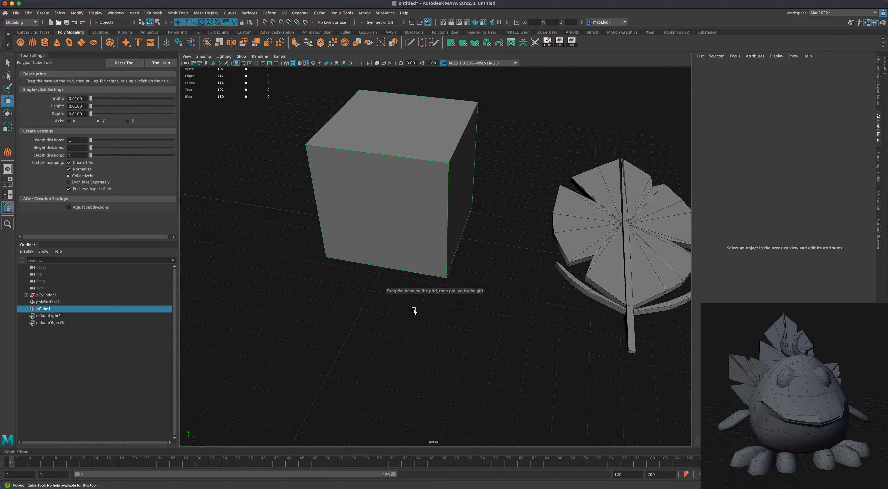
left_click_drag(402, 331, 400, 313, "alt")
Step: Smooth the cube into a sphere with 2 division levels and select it as an object
left_click(134, 13)
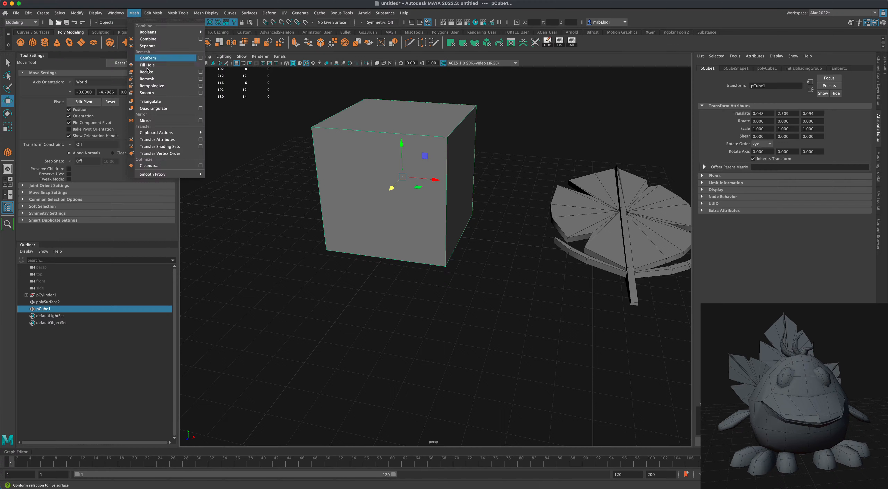
left_click(154, 92)
left_click_drag(321, 249, 335, 283, "alt")
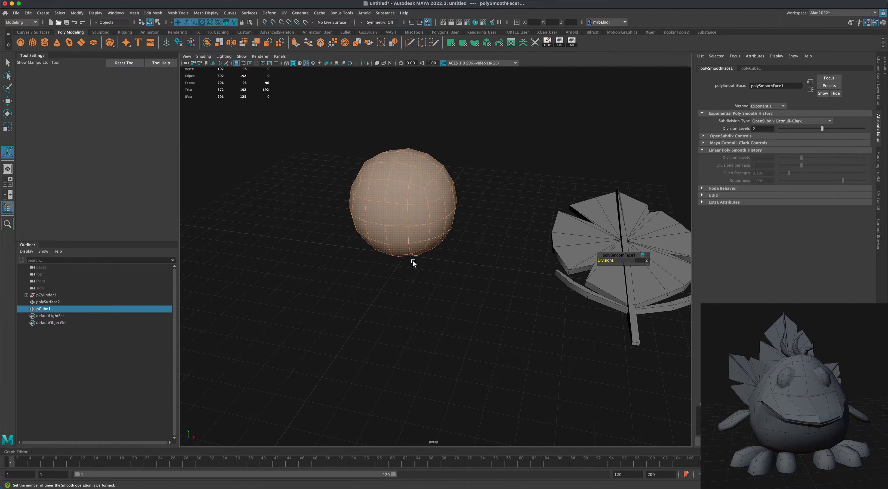
key("q")
left_click_drag(222, 218, 304, 244, "alt")
left_click(377, 226)
left_click_drag(377, 226, 384, 260, "alt")
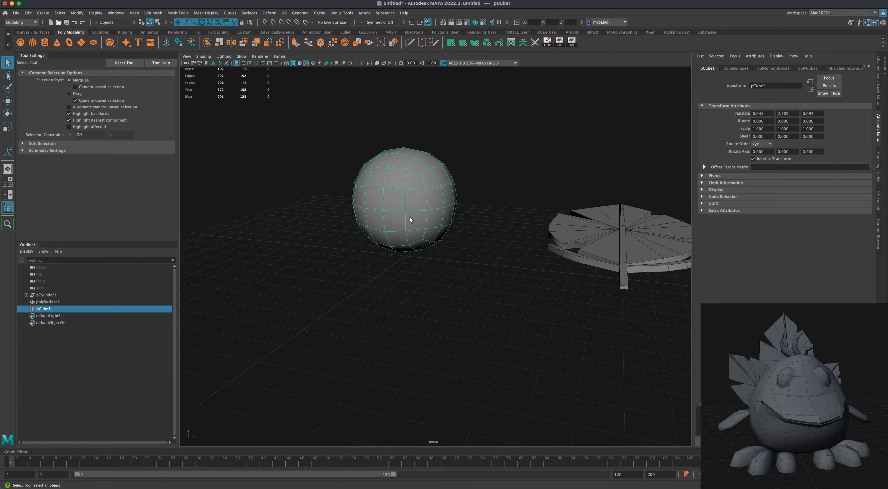
Step: Select the four faces at the sphere's top and grow the face selection by one ring
left_click_drag(408, 218, 409, 195, "alt")
right_click(410, 193)
right_click_drag(409, 197, 410, 212)
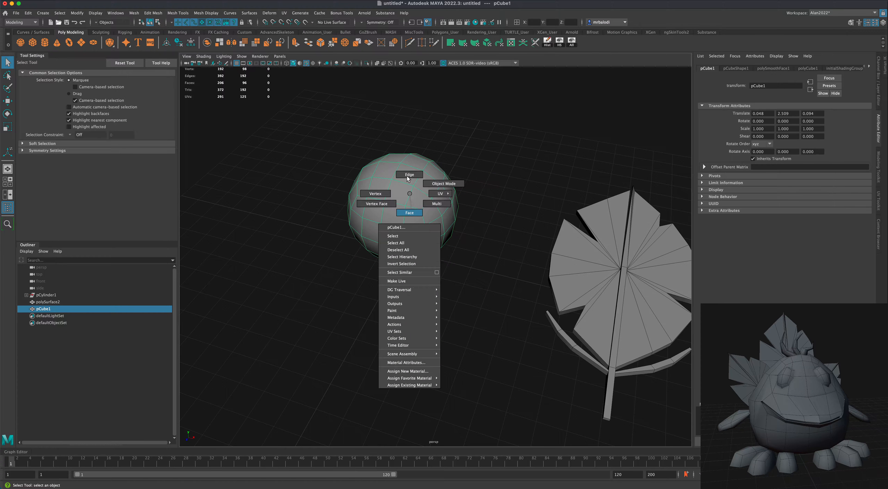
left_click(402, 171)
left_click(387, 169, "shift")
left_click(393, 158, "shift")
left_click(412, 165, "shift")
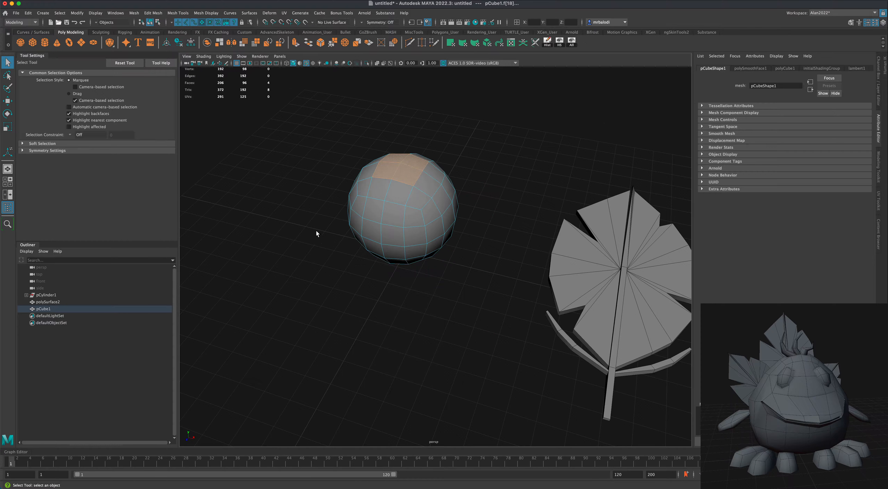
mouse_move(315, 230)
left_mouse_down("alt")
mouse_move(308, 238)
mouse_move(310, 228)
mouse_move(321, 238)
left_mouse_up("alt")
middle_click_drag(322, 241, 335, 283, "alt")
scroll(328, 279, "up", 3)
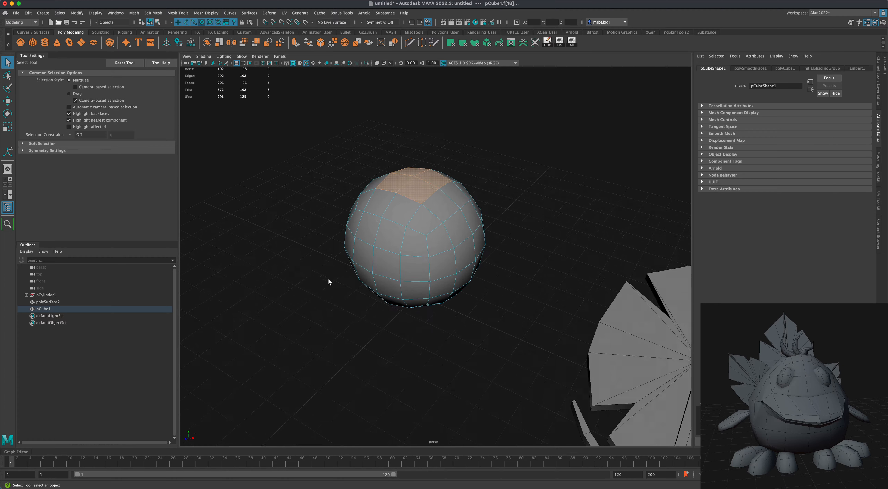
left_click_drag(295, 265, 305, 266, "alt")
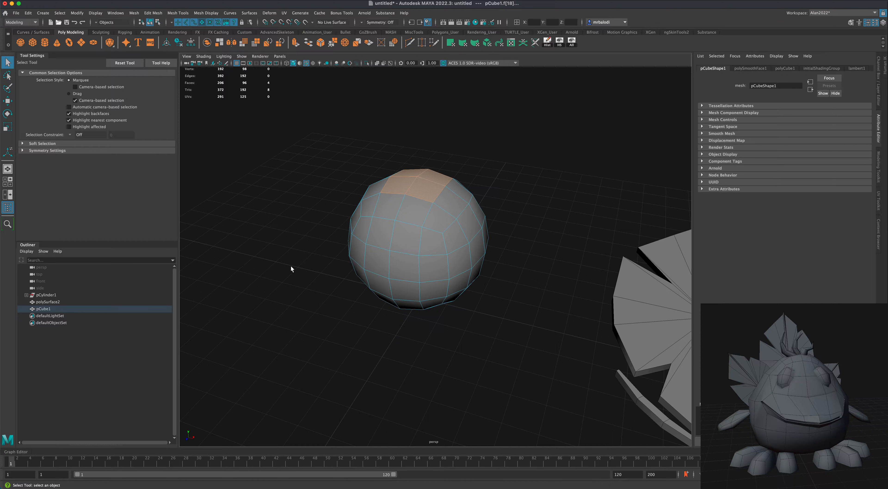
key("shift+period")
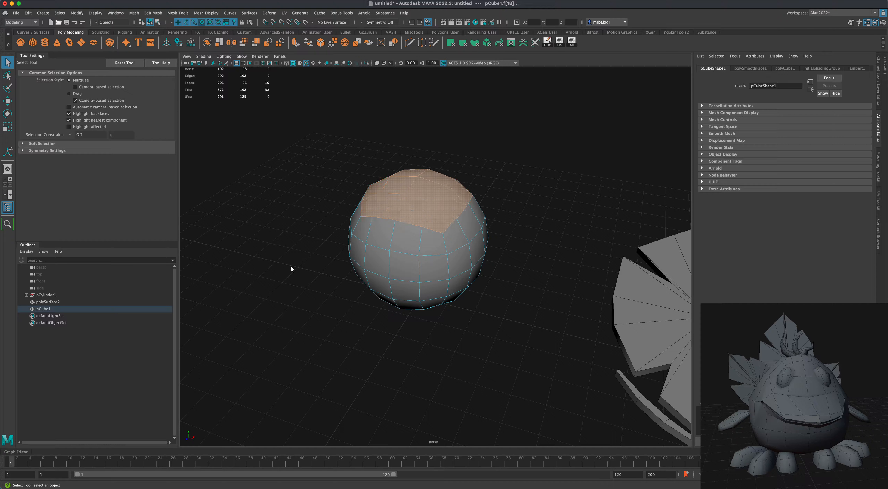
Step: Enable soft selection with a falloff radius of 2.00 and scale the top faces inward to taper the sphere's upper half
left_click(8, 126)
left_click(42, 204)
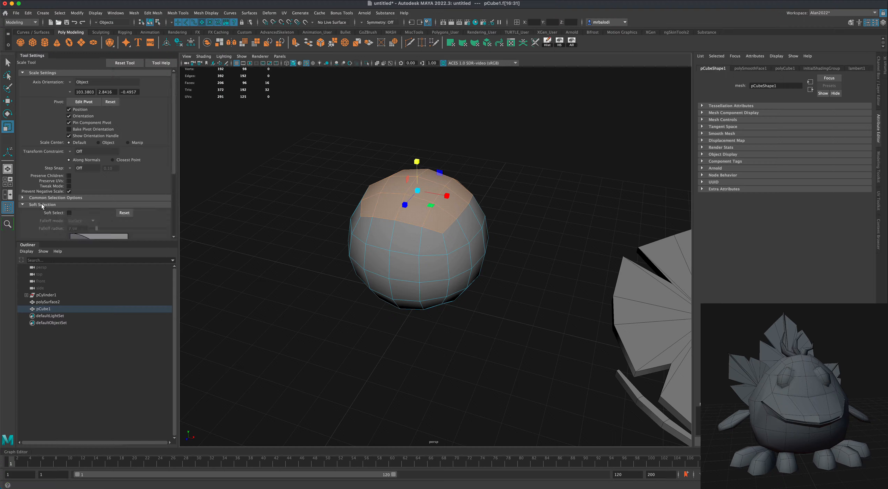
left_click(70, 212)
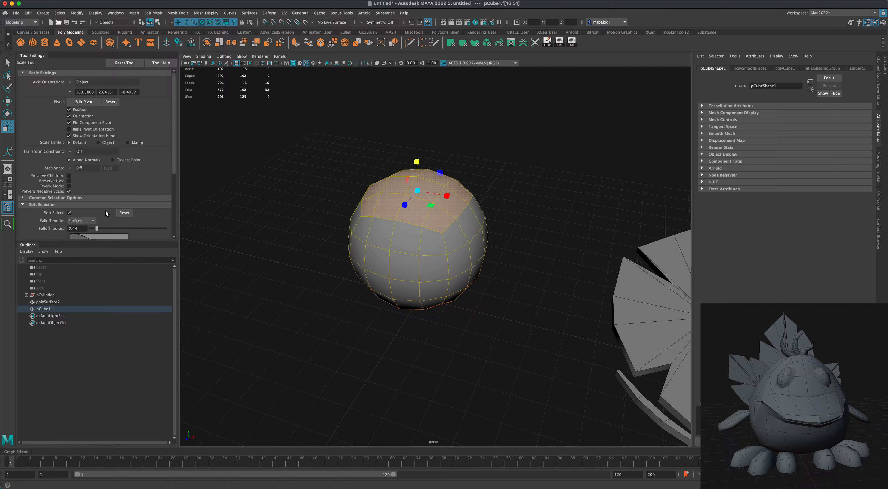
scroll(105, 210, "down", 3)
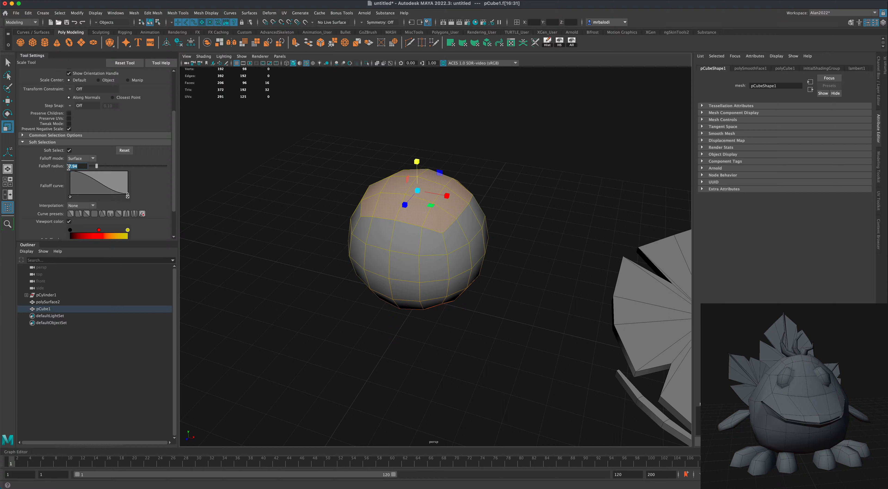
key("Return")
left_click_drag(79, 167, 53, 168)
type("2")
key("Return")
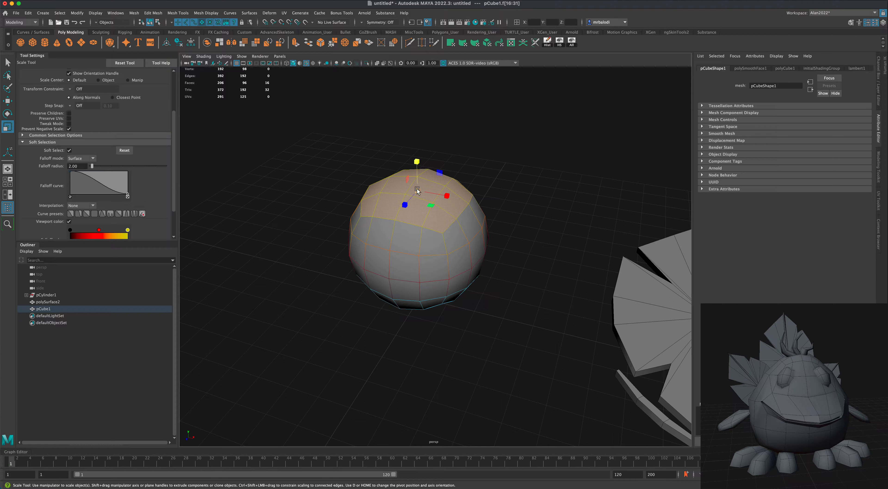
left_click_drag(417, 190, 379, 196)
Step: Select the four faces at the sphere's underside, scale them with soft selection to flatten the base, and return to object selection
left_click_drag(315, 211, 335, 180, "alt")
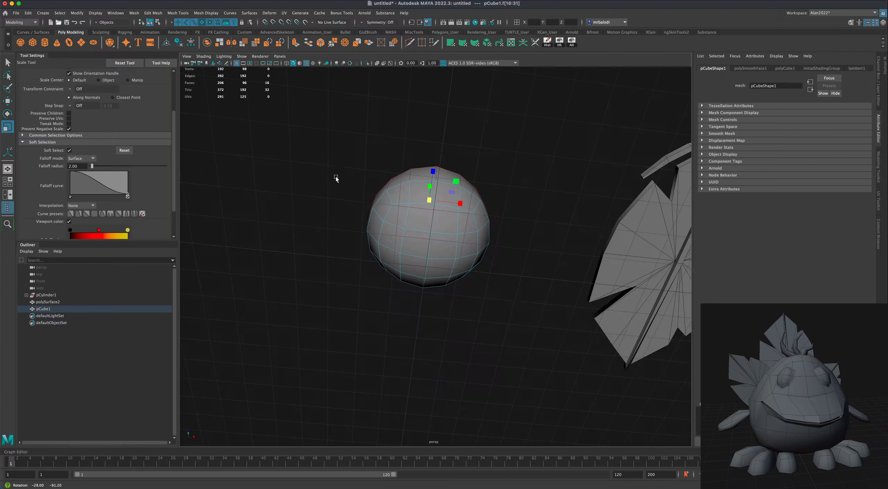
left_click(416, 242)
left_click(413, 268, "shift")
left_click(439, 270, "shift")
left_click(444, 248, "shift")
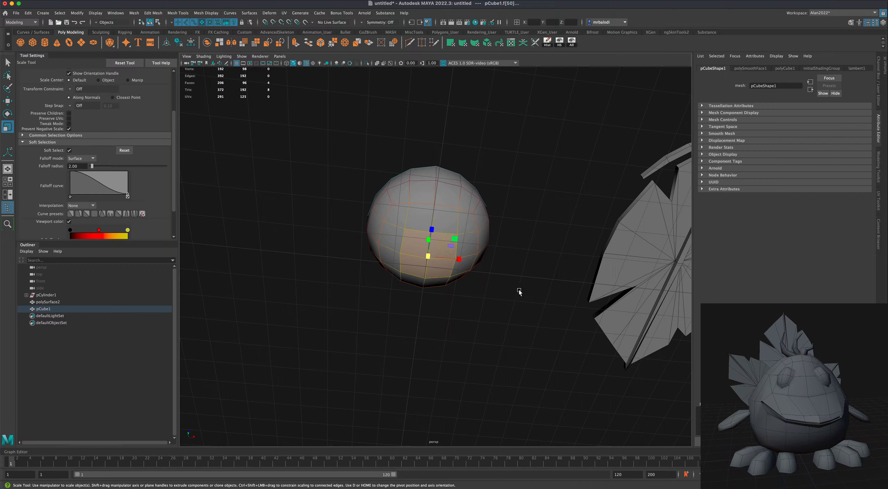
left_click_drag(519, 292, 518, 309, "alt")
mouse_move(433, 267)
left_mouse_down()
mouse_move(452, 320)
mouse_move(421, 257)
mouse_move(425, 274)
left_mouse_up()
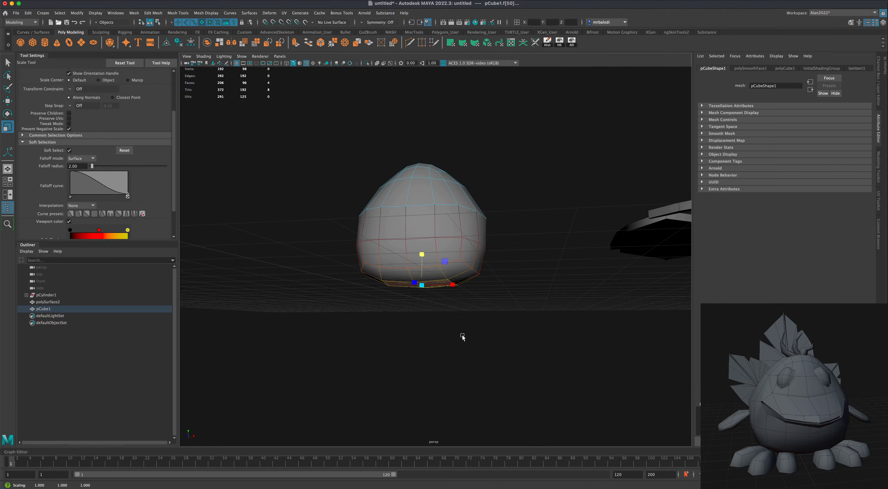
mouse_move(463, 337)
left_mouse_down("alt")
mouse_move(486, 341)
mouse_move(470, 343)
left_mouse_up("alt")
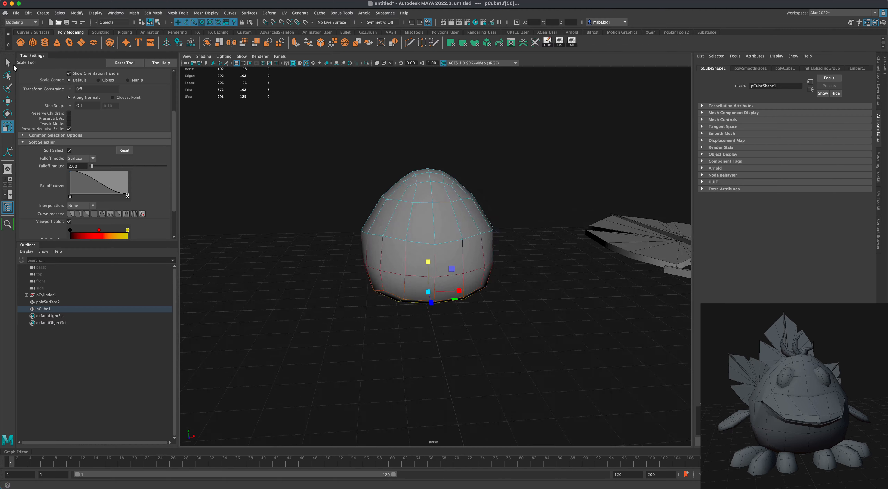
right_click_drag(444, 201, 505, 187)
left_click(520, 237)
scroll(520, 238, "down", 3)
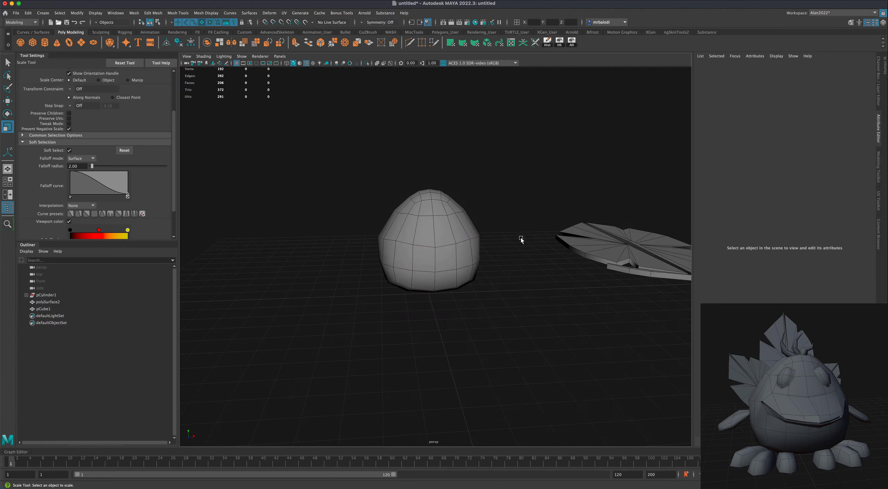
Step: Select the egg-shaped body and snap it to the grid's centre in the top view
mouse_move(520, 238)
left_mouse_down("alt")
mouse_move(486, 245)
mouse_move(511, 238)
left_mouse_up("alt")
left_click(430, 246)
left_click_drag(301, 258, 295, 254, "alt")
key("space")
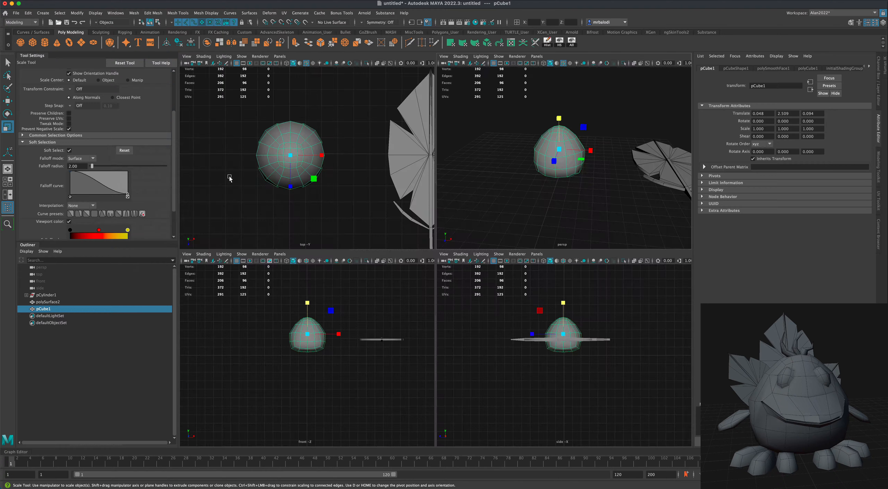
key("w")
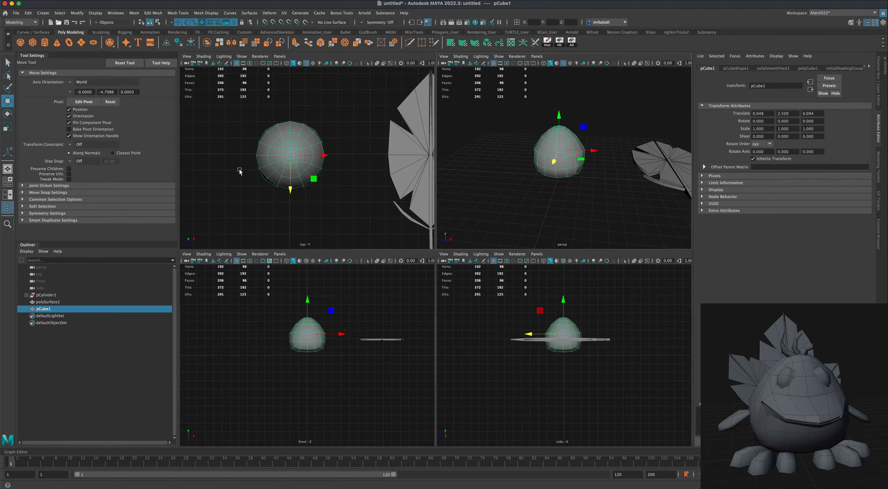
key("x")
mouse_move(292, 158)
left_mouse_down()
mouse_move(349, 168)
mouse_move(289, 156)
left_mouse_up()
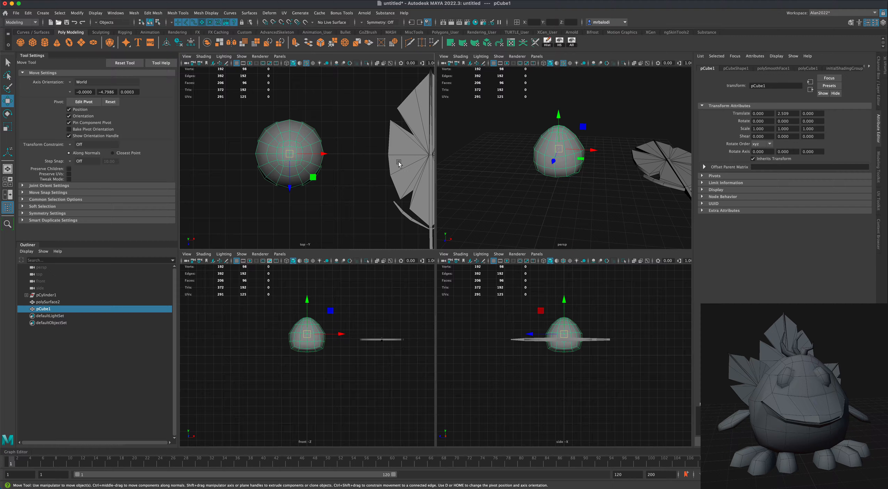
Step: Select the leaf, centre its pivot, scale it down to about 0.558, and thin its Y scale to about 0.314
left_click(651, 168)
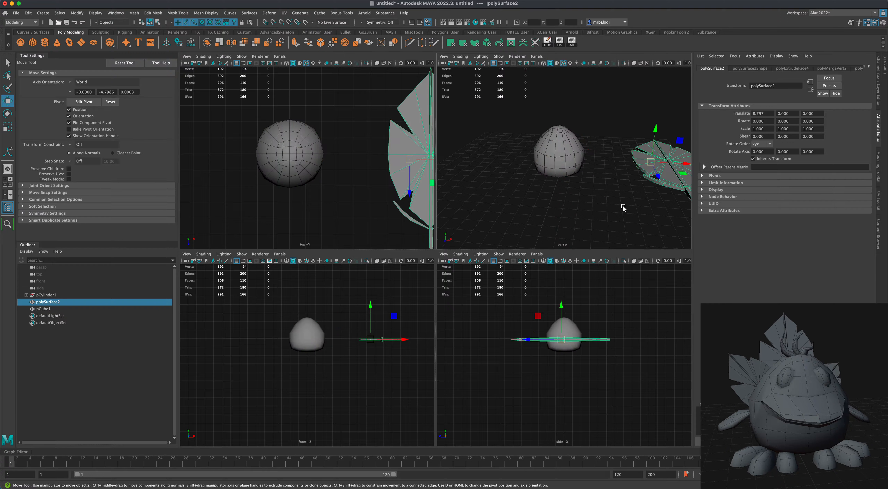
key("space")
left_click_drag(548, 224, 531, 224, "alt")
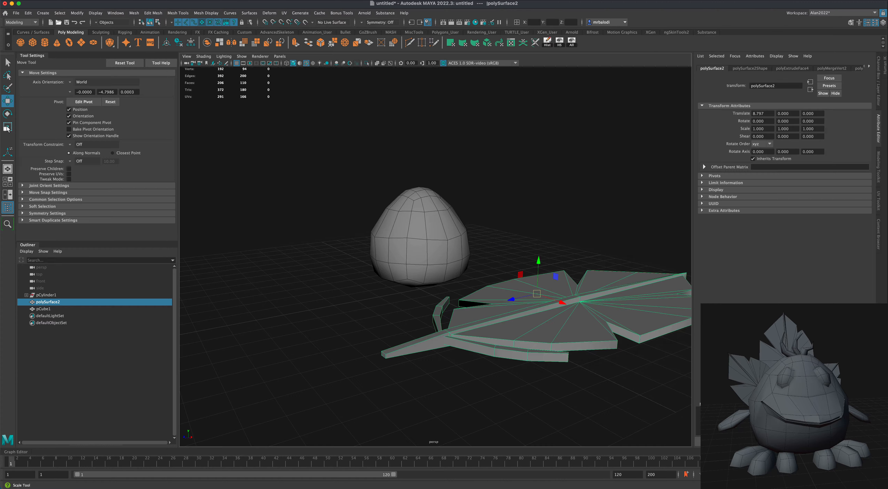
key("r")
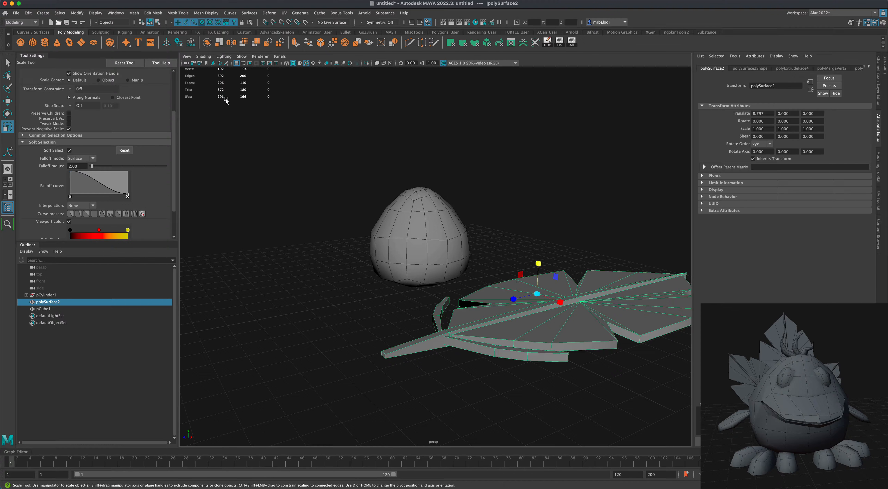
left_click(166, 44)
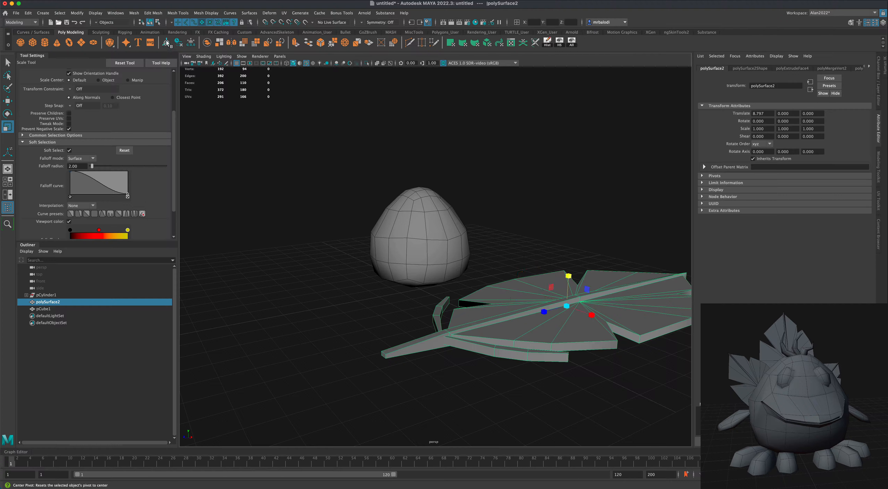
left_click_drag(566, 308, 457, 310)
mouse_move(569, 280)
left_mouse_down()
mouse_move(566, 296)
mouse_move(568, 225)
mouse_move(564, 291)
left_mouse_up()
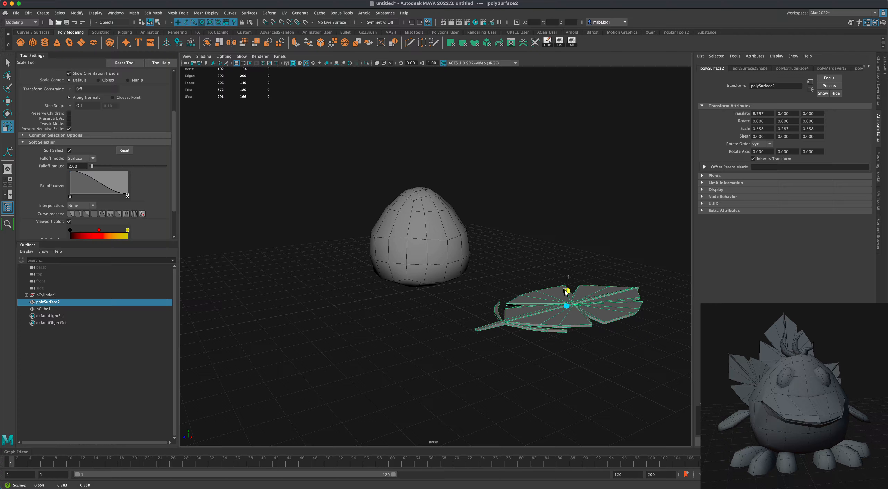
left_click_drag(566, 293, 408, 277)
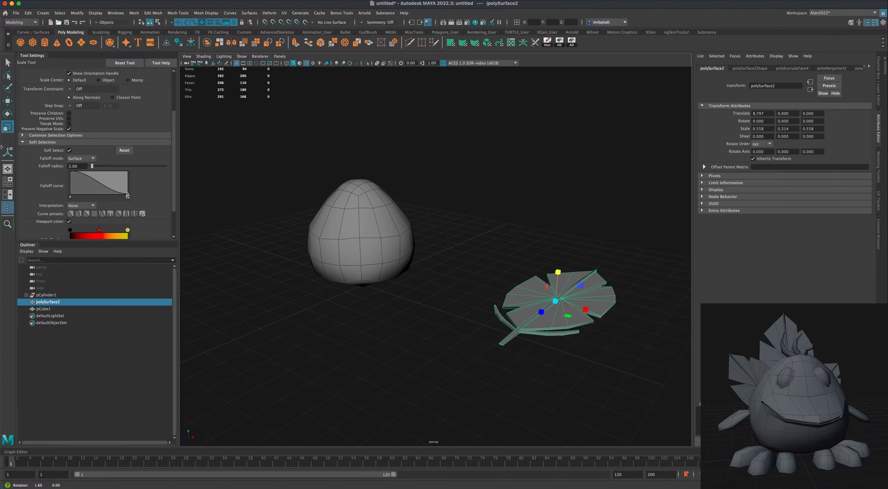
Step: Rotate the leaf upright to 75 degrees about X using 15-degree step snapping, and turn the snapping off again
key("e")
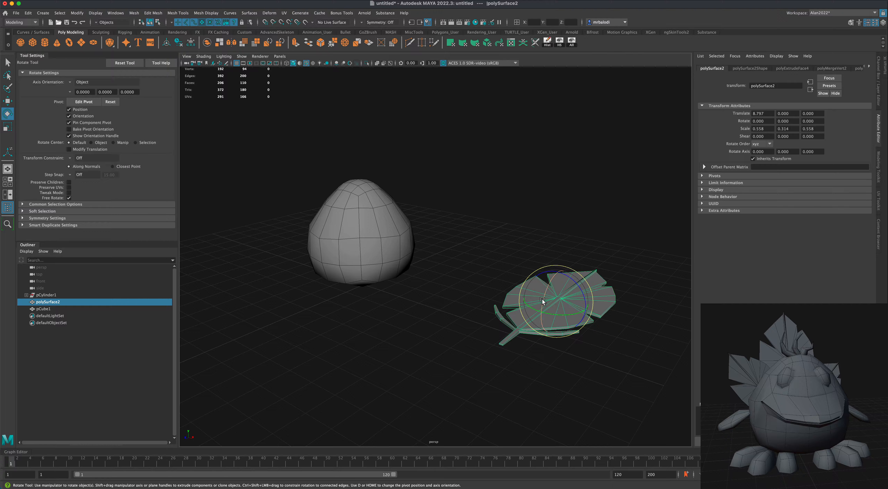
key("j")
mouse_move(549, 300)
left_mouse_down()
mouse_move(546, 292)
mouse_move(541, 311)
left_mouse_up()
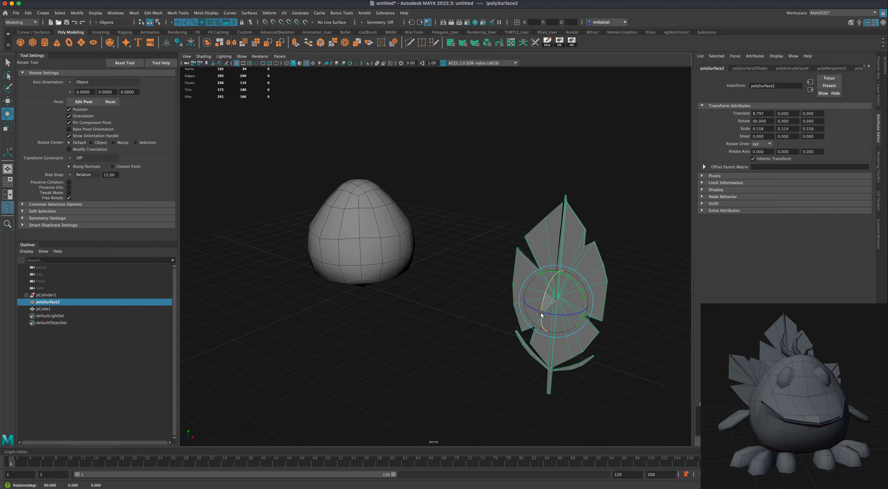
left_click_drag(540, 313, 540, 309)
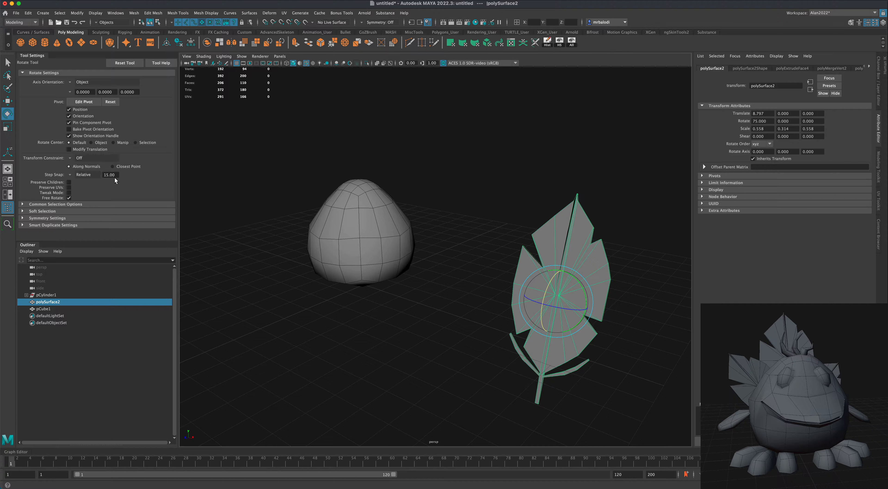
key("j")
key("j")
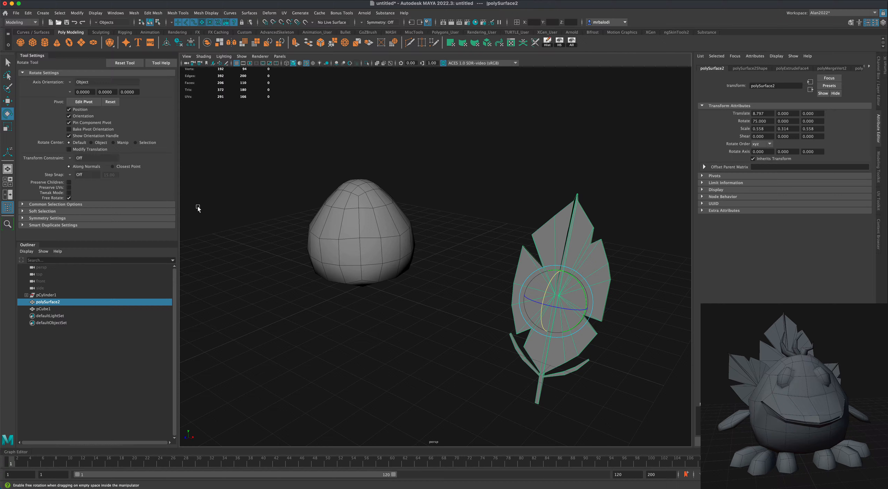
Step: Move the leaf onto the body's centre line and place it just behind the body in the top view
left_click_drag(356, 306, 342, 303, "alt")
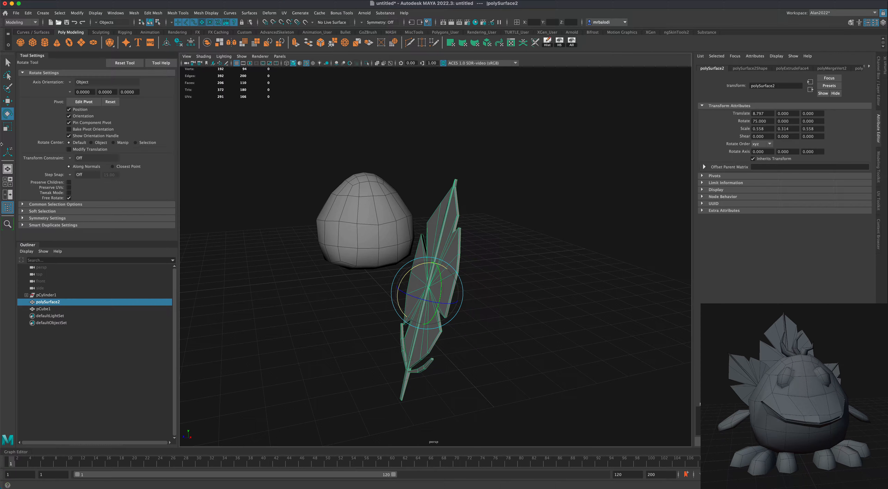
left_click(7, 101)
left_click_drag(245, 255, 259, 265, "alt")
key("space")
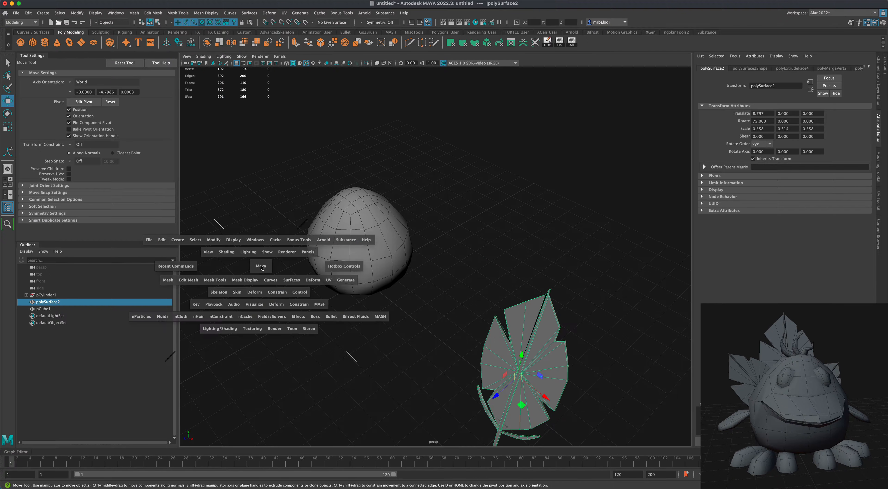
scroll(311, 195, "down", 3)
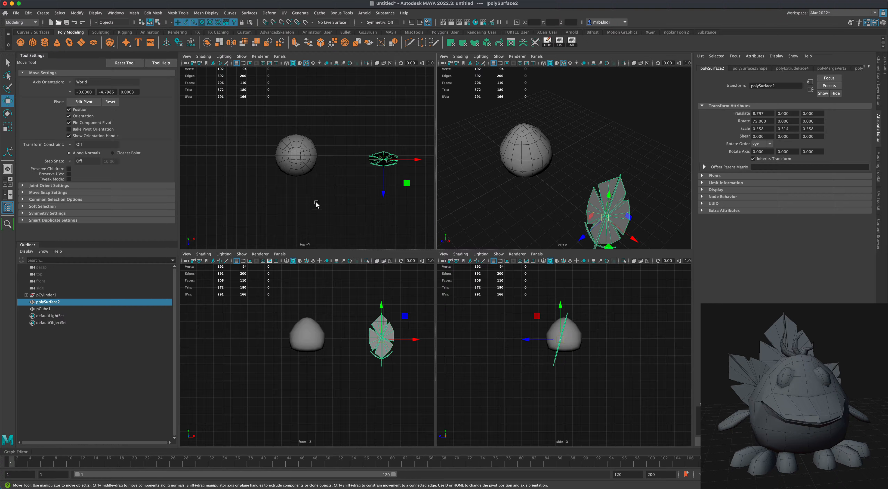
key("x")
left_click_drag(384, 161, 297, 156)
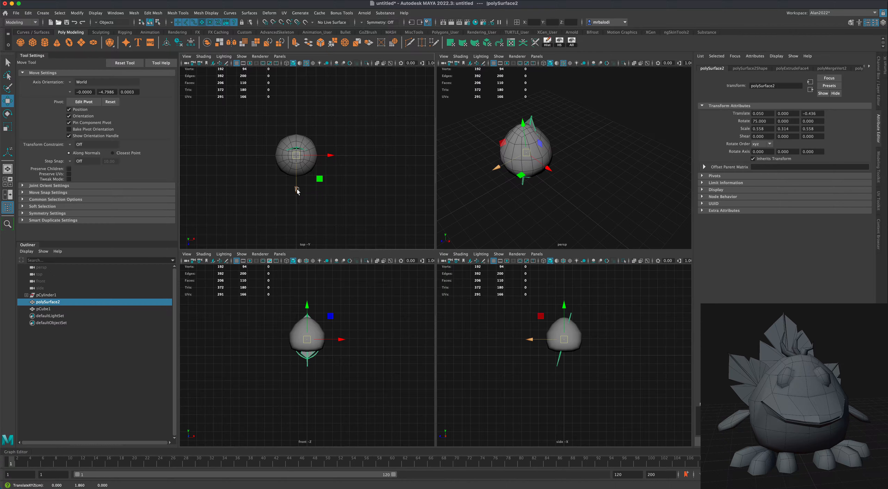
left_click_drag(297, 188, 297, 164)
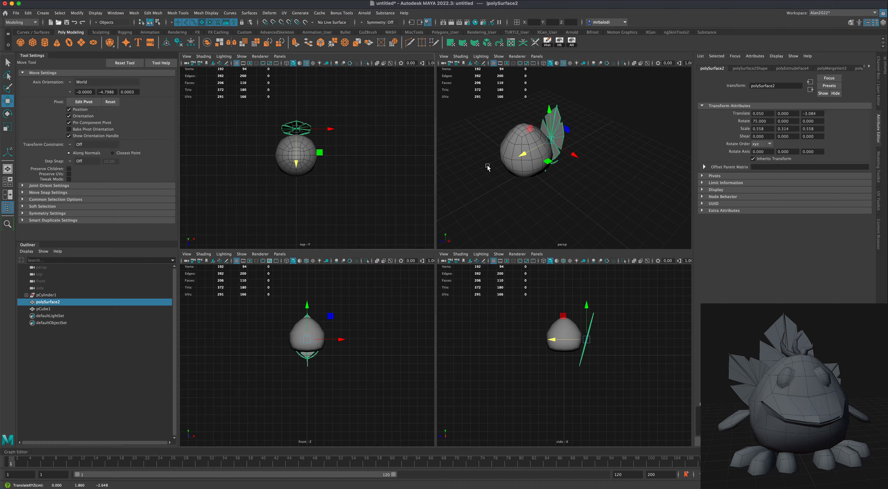
Step: Raise the leaf to about 1.918 on Y and adjust its Z position to about -3.124 against the body's back
key("space")
scroll(490, 269, "up", 3)
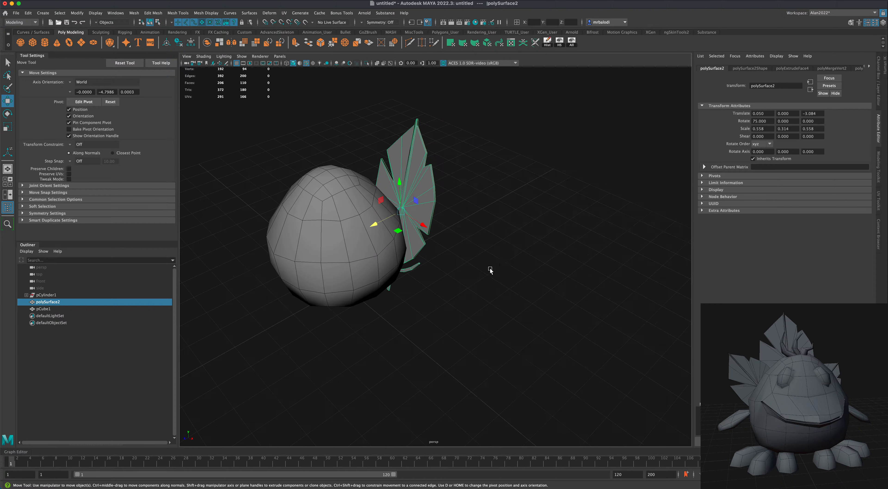
left_click_drag(490, 268, 464, 266, "alt")
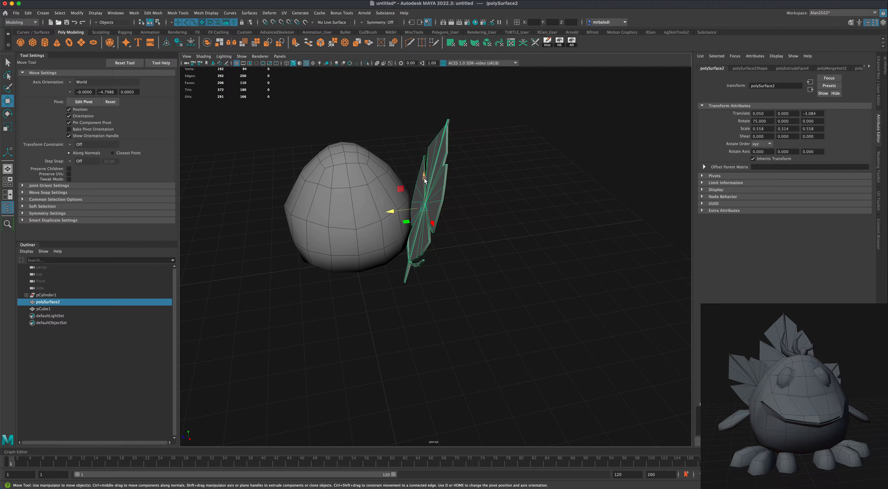
left_click_drag(425, 180, 397, 161)
left_click_drag(424, 207, 462, 233, "alt")
left_click_drag(415, 157, 406, 159)
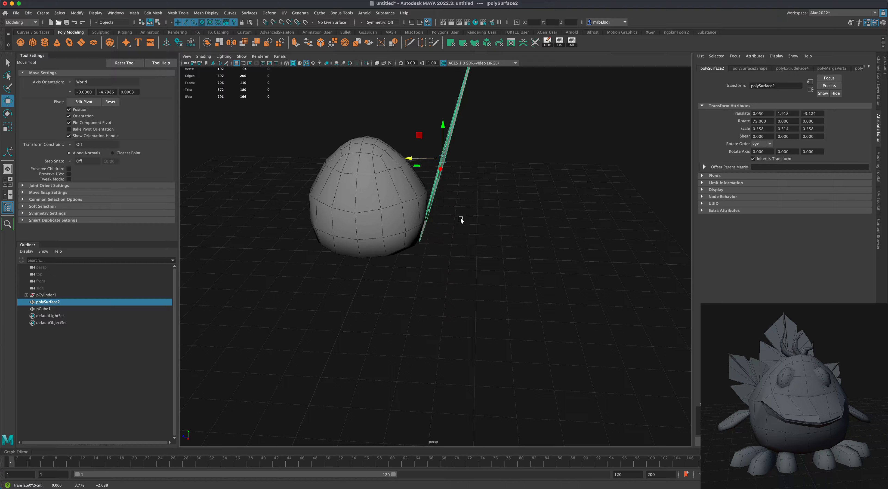
Step: Move the leaf's pivot down to the lower end of its stem
left_click_drag(484, 232, 482, 232, "alt")
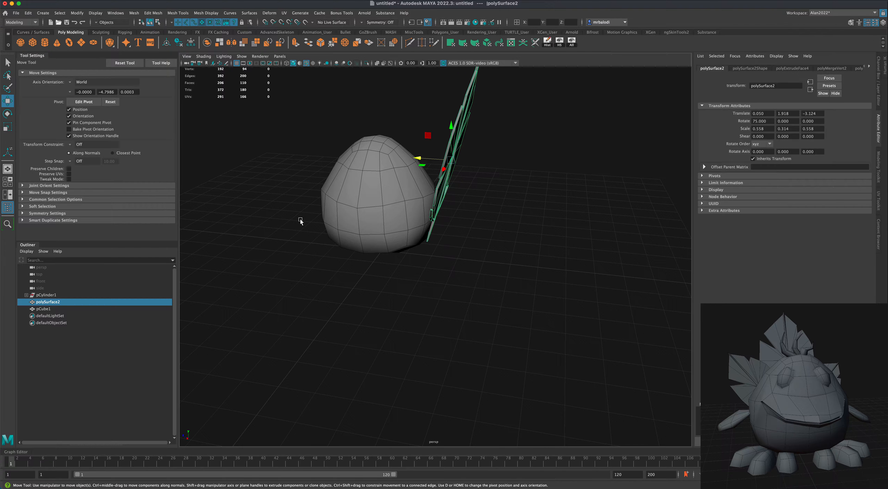
scroll(270, 287, "up", 4)
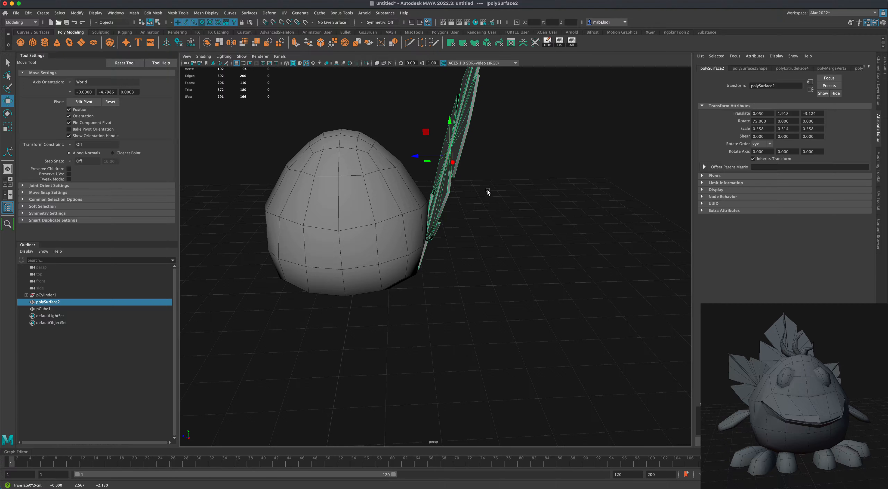
left_click_drag(495, 212, 495, 211, "alt")
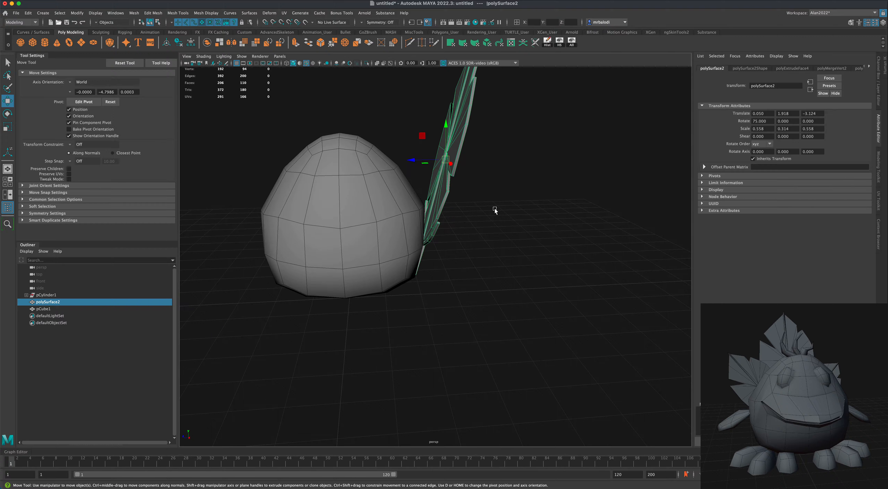
key("d")
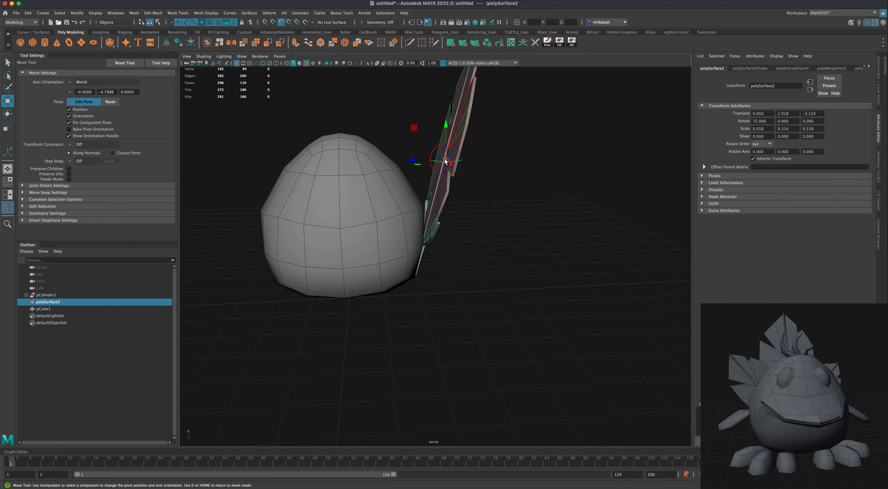
left_click_drag(445, 160, 416, 279)
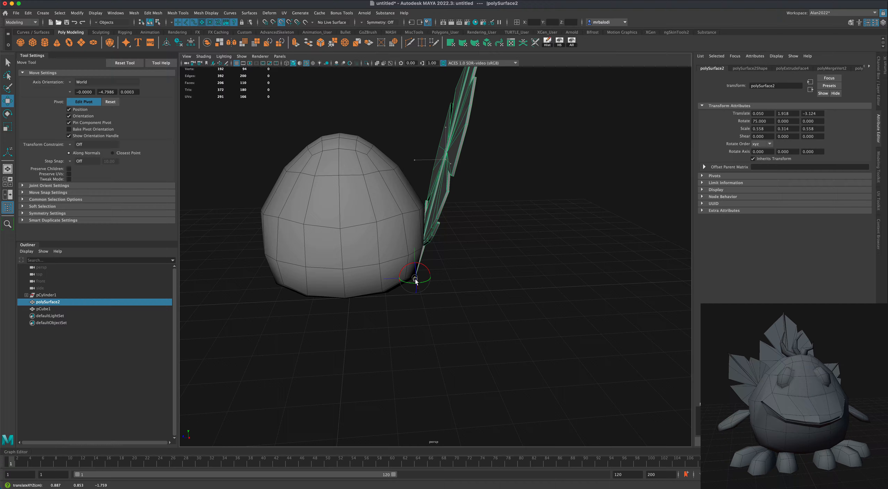
Step: Tilt the leaf back from the body by rotating it to about 64.737 degrees about X
left_click_drag(489, 285, 499, 292, "alt")
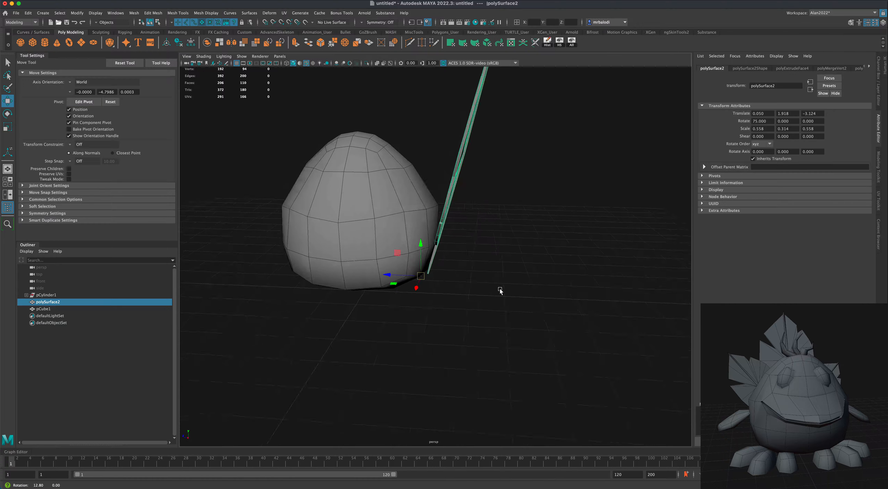
key("e")
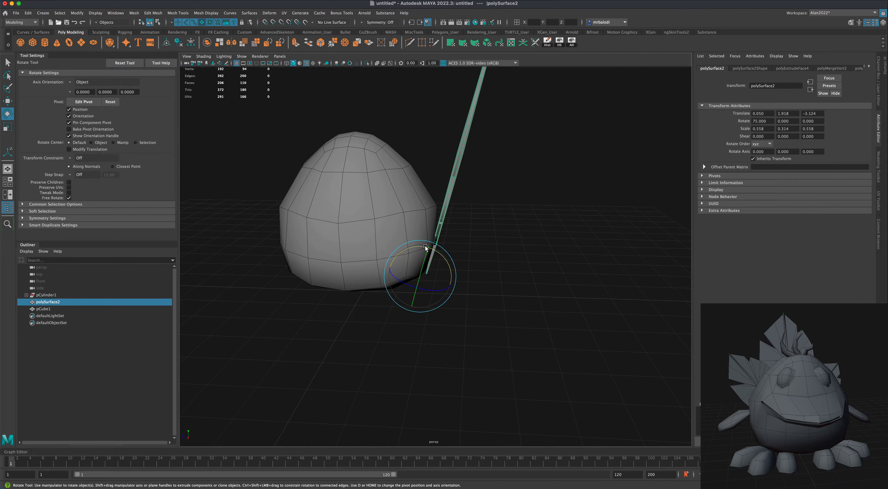
left_click_drag(425, 247, 428, 249)
left_click_drag(481, 263, 507, 266, "alt")
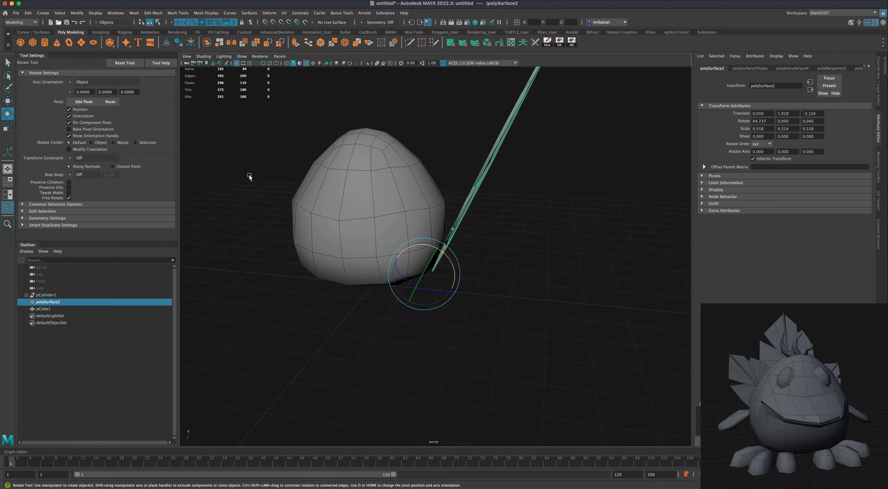
Step: Move the leaf against the body's back, to about 2.202 on Y and -3.191 on Z
left_click(10, 103)
middle_click_drag(498, 339, 505, 351, "alt")
scroll(411, 317, "up", 2)
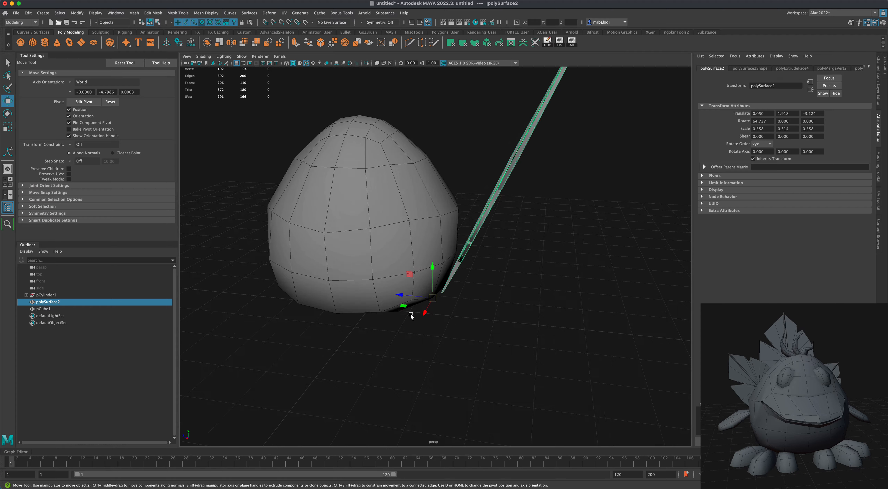
left_click_drag(399, 298, 396, 293)
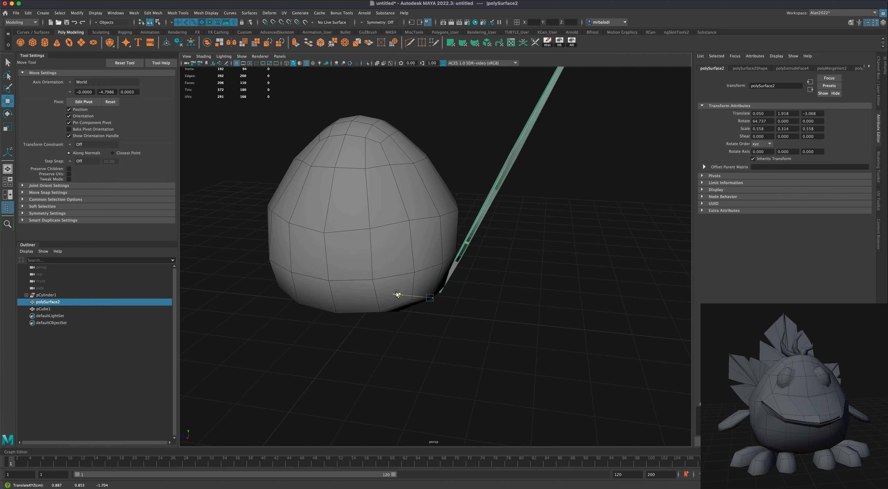
left_click_drag(431, 269, 432, 255)
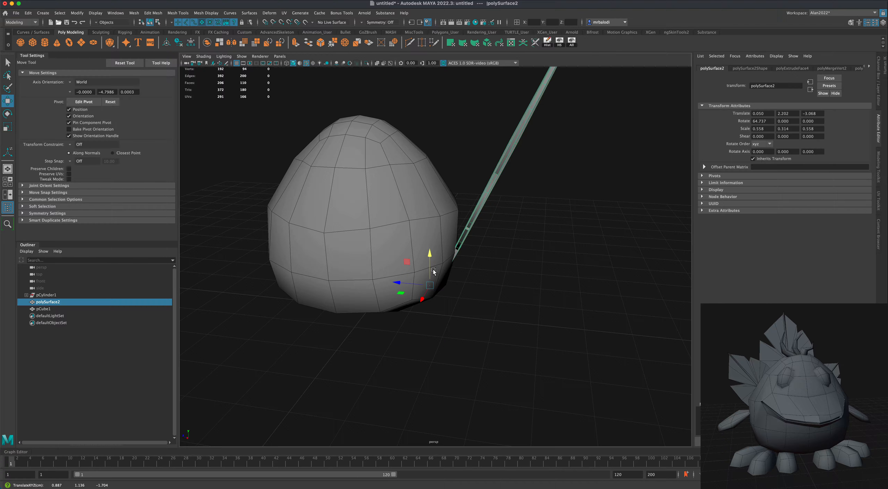
left_click_drag(400, 282, 383, 302)
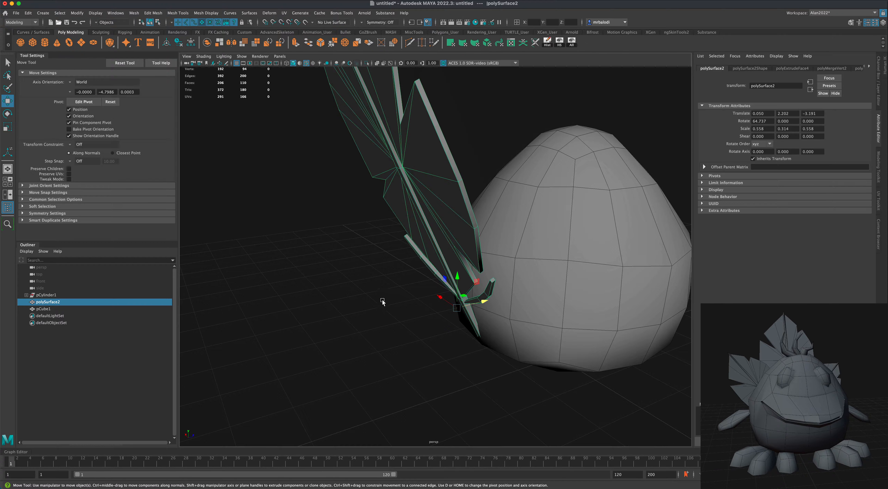
Step: Tilt the leaf slightly further around its stem end and deselect it
left_click(8, 113)
left_click_drag(442, 310, 420, 317)
left_click(511, 356)
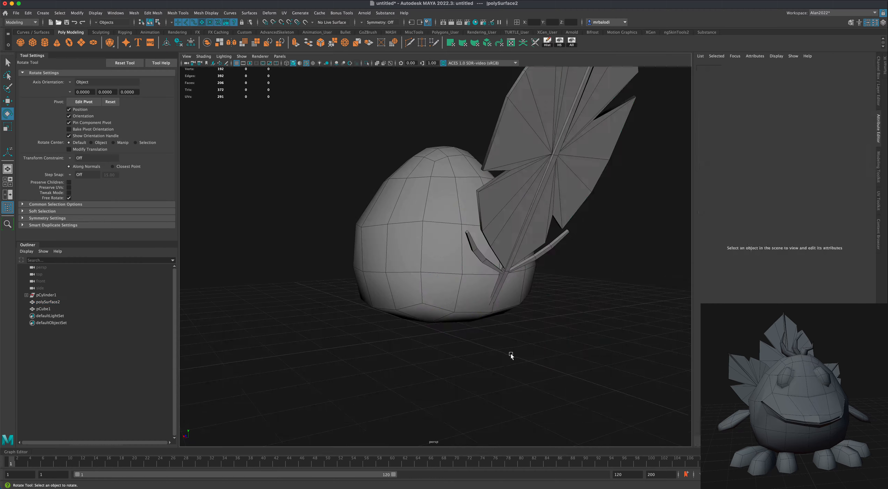
Step: Bevel the four adjacent horizontal edges across the middle of the body's front with a fraction of 0.5 and one segment
left_click_drag(510, 355, 344, 320, "alt")
left_click(431, 305)
left_click(7, 62)
scroll(291, 302, "up", 3)
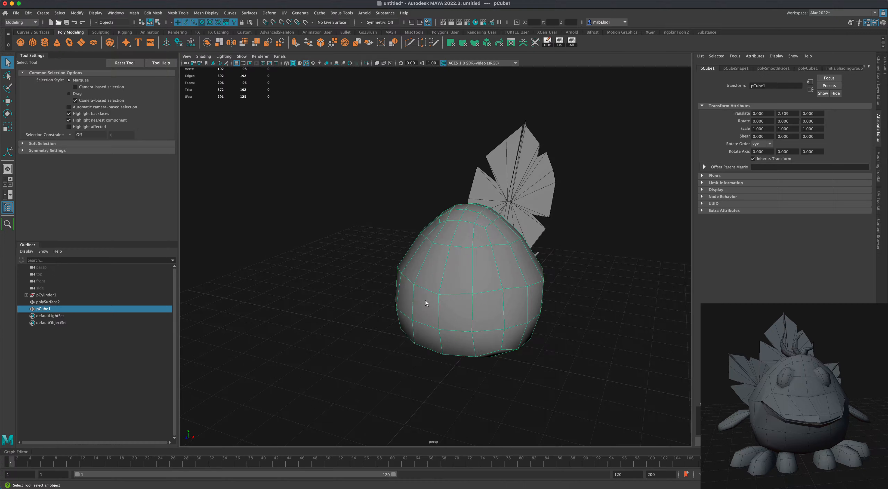
left_click_drag(426, 303, 426, 301, "alt")
right_click(446, 291)
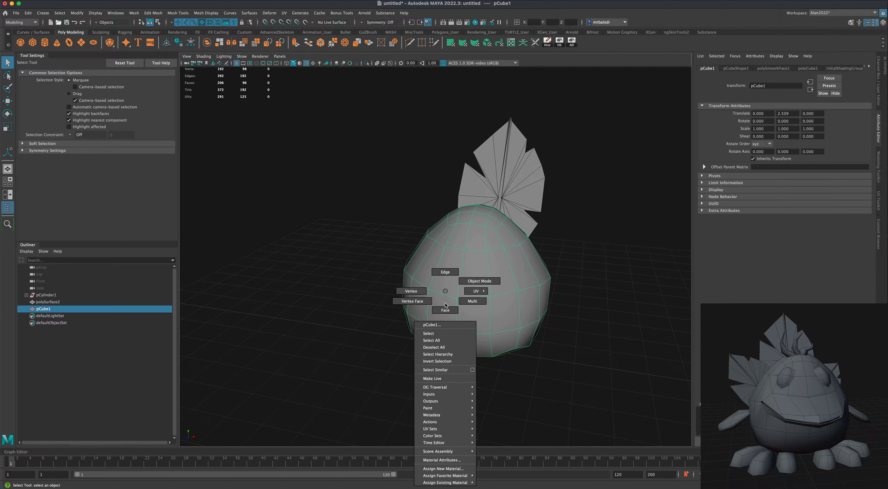
left_click(445, 272)
left_click(443, 294)
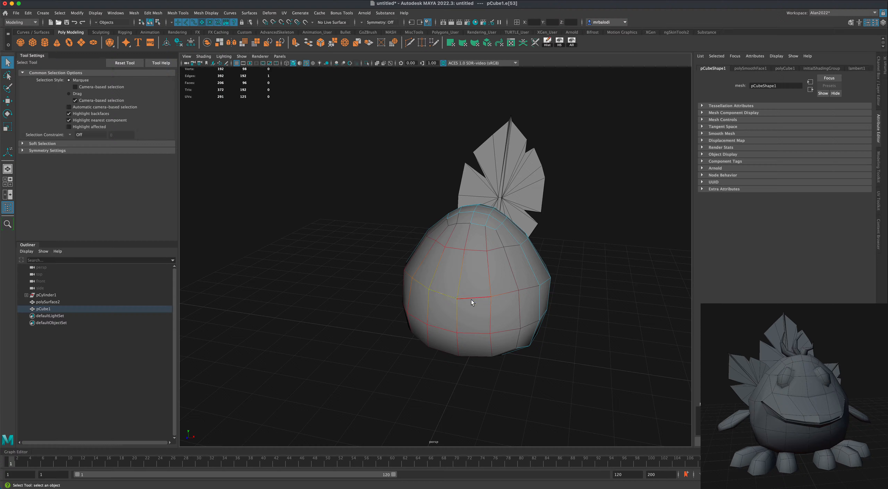
key("b")
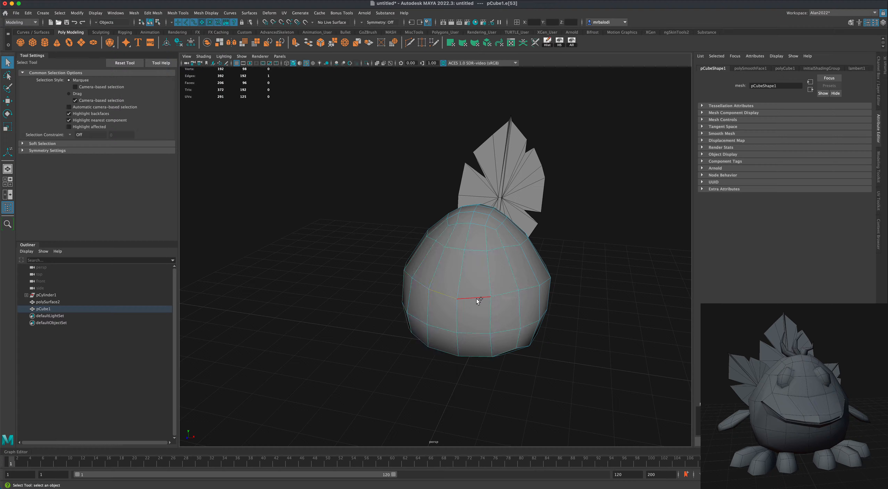
left_click(501, 297, "shift")
left_click(444, 295, "shift")
left_click(422, 291, "shift")
left_click_drag(331, 296, 310, 141, "alt")
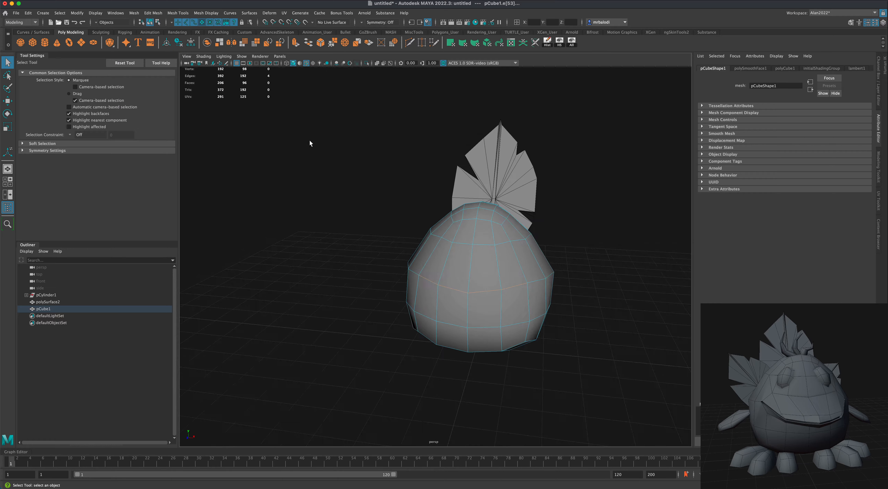
left_click(320, 43)
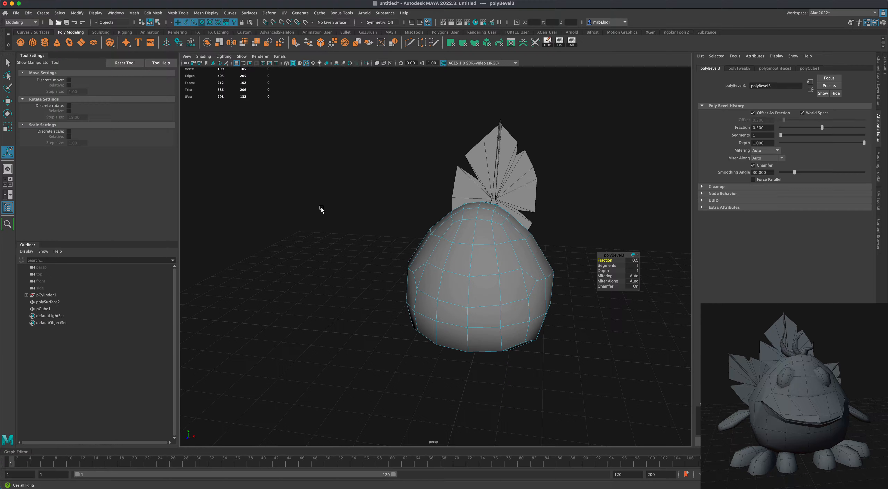
mouse_move(321, 209)
left_mouse_down("alt")
mouse_move(329, 208)
mouse_move(315, 208)
left_mouse_up("alt")
key("q")
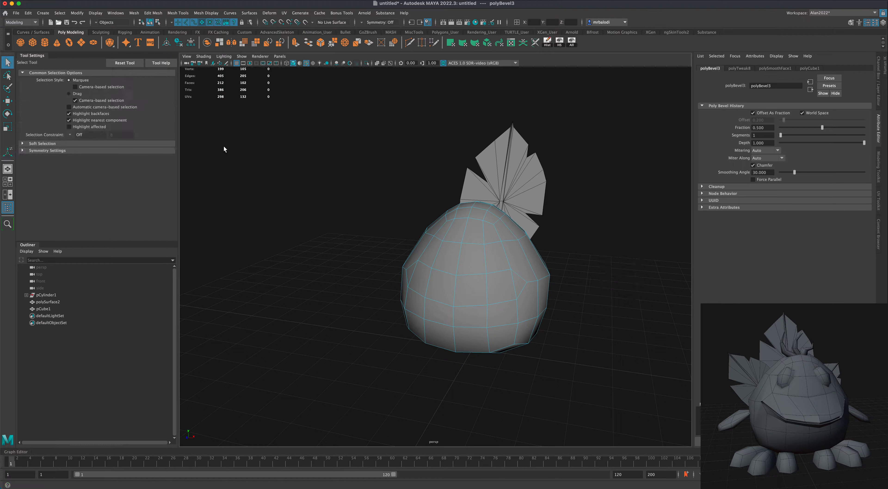
Step: Cut a diagonal edge with Multi-Cut above each end of the bevelled mouth strip, linking it to the edge row above
left_click_drag(423, 287, 444, 290, "alt")
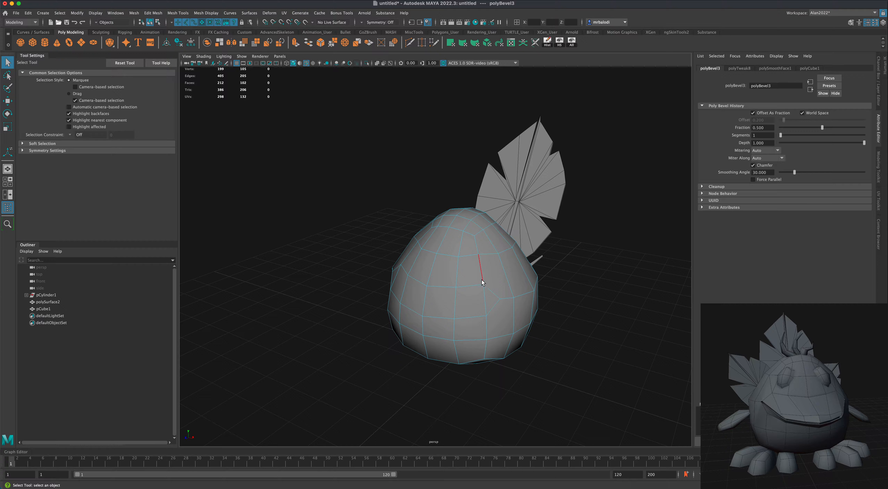
right_click_drag(497, 276, 533, 267)
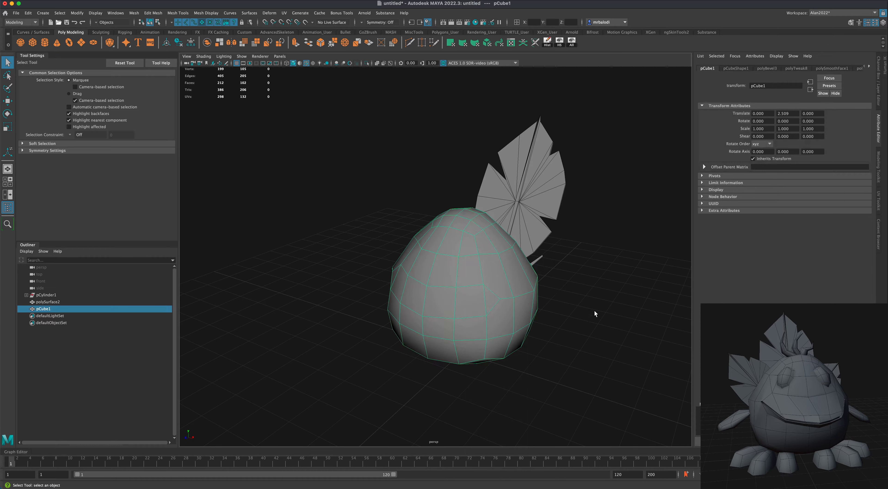
scroll(612, 322, "up", 3)
left_click_drag(612, 323, 597, 333, "alt")
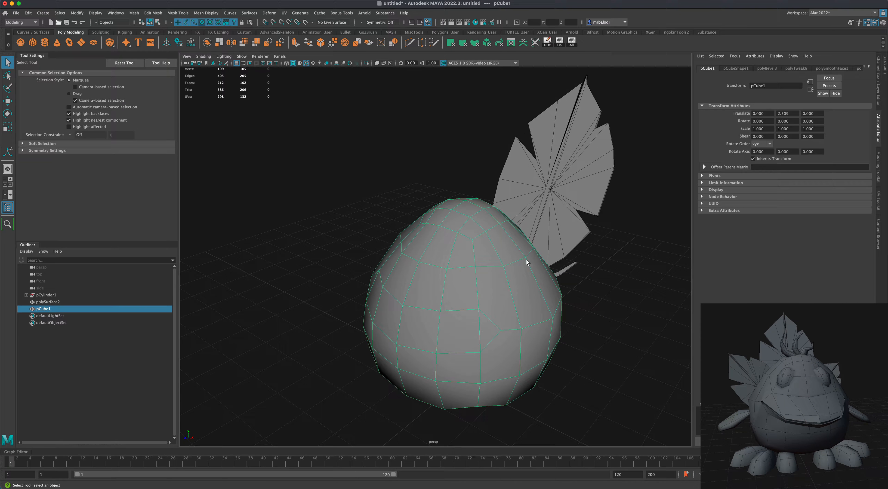
left_click(409, 46)
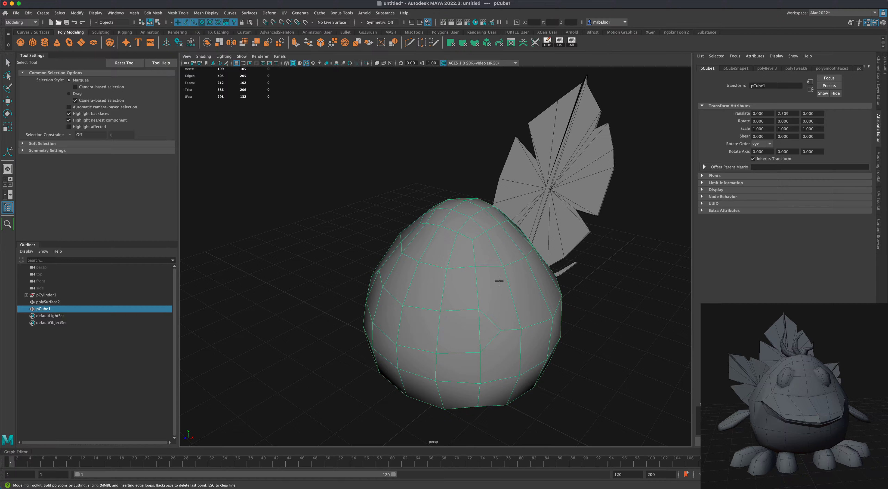
left_click(503, 267)
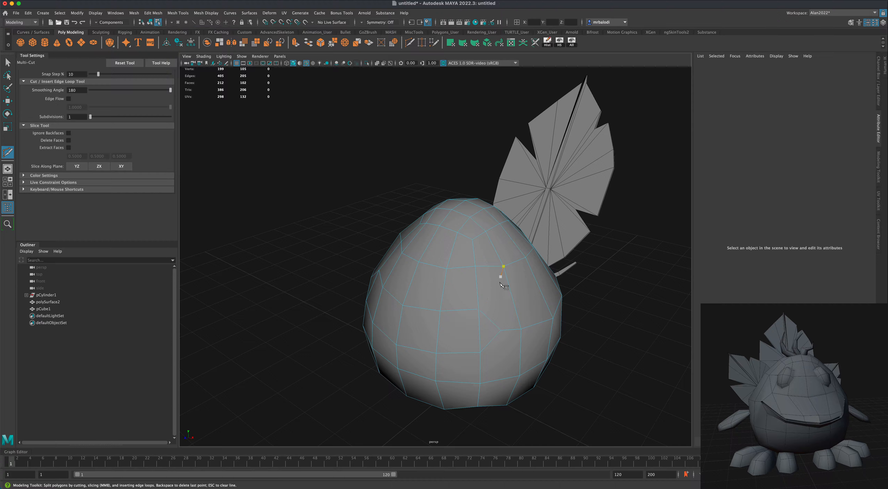
left_click(479, 309)
left_click_drag(490, 282, 481, 267, "alt")
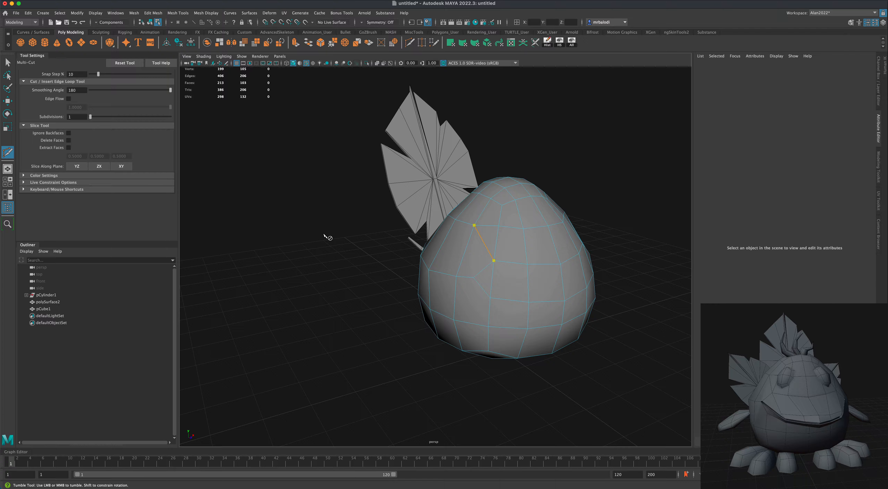
left_click(7, 65)
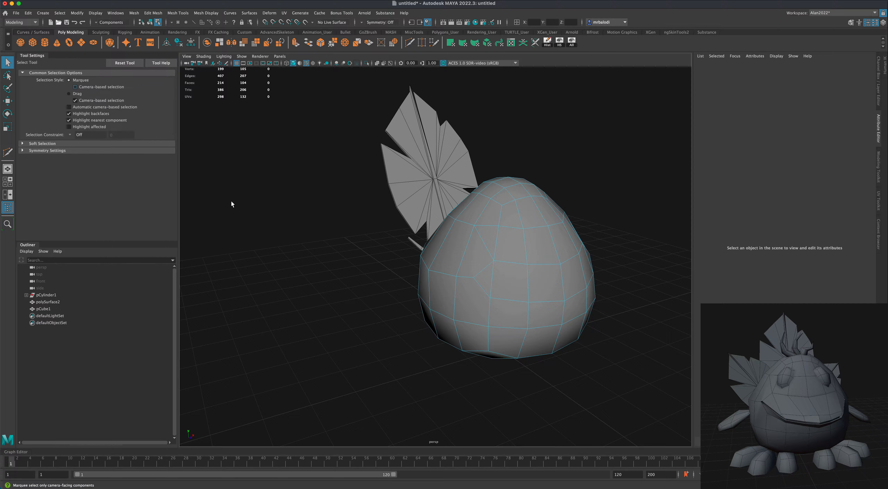
Step: Extrude the six mouth-strip faces outward by about 1.584 with a local scale of about -0.169, 0.6, 0.6
left_click_drag(232, 201, 386, 282, "alt")
left_click(458, 289)
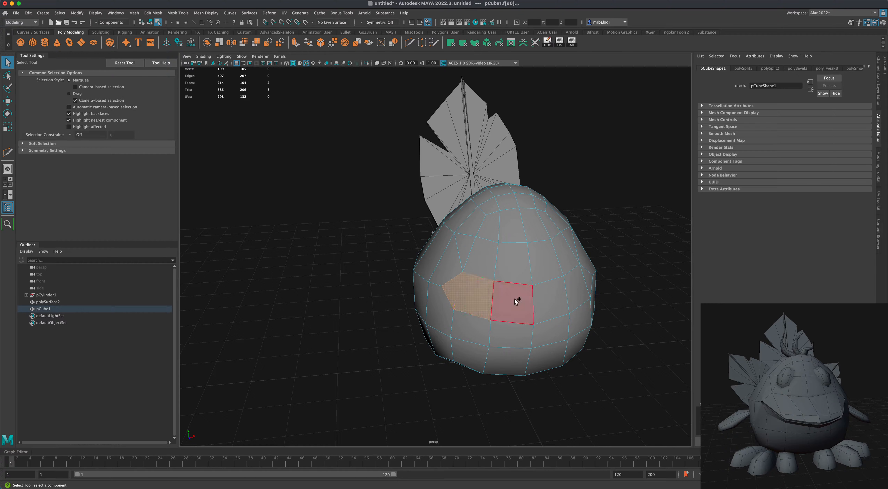
left_click(550, 299, "shift")
left_click(577, 292, "shift")
left_click(588, 281, "shift")
left_click_drag(656, 340, 615, 339, "alt")
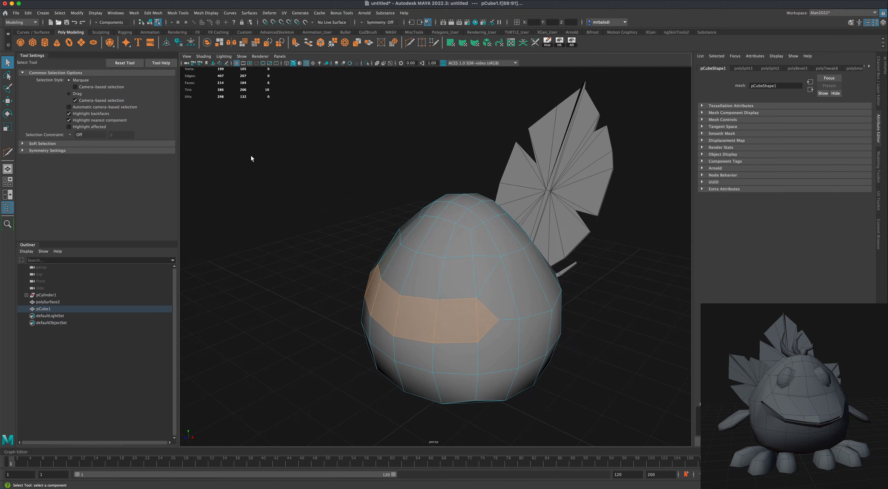
left_click(295, 43)
left_click_drag(304, 245, 320, 302, "alt")
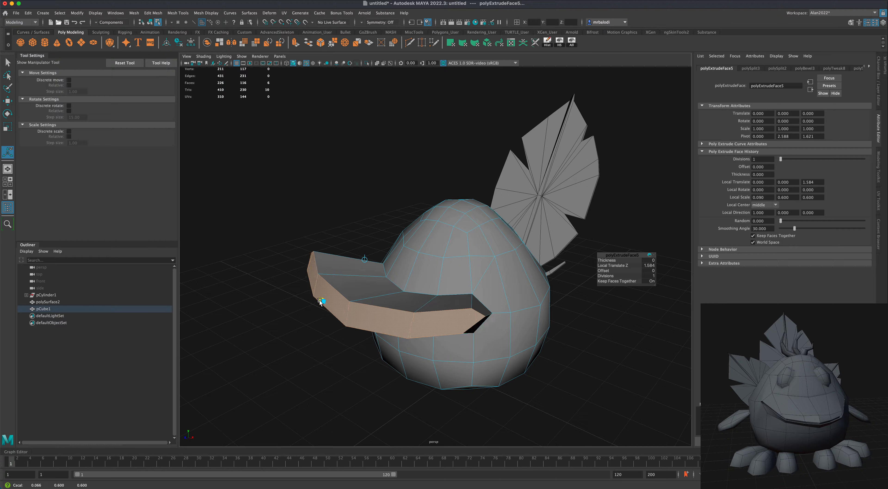
left_click_drag(238, 311, 287, 322, "alt")
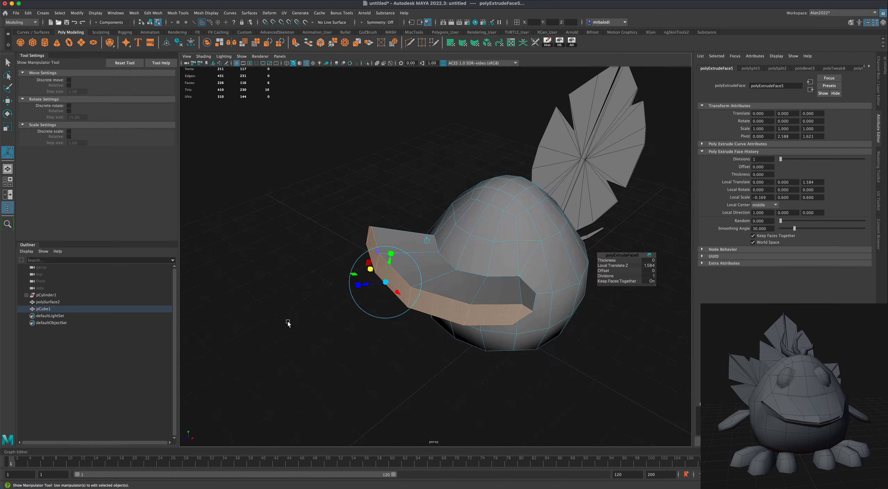
Step: Scale the end faces of the extruded lip slightly along X
left_click(7, 127)
left_click_drag(289, 286, 420, 420, "alt")
left_click_drag(463, 306, 454, 300)
left_click_drag(370, 339, 321, 346, "alt")
Step: In the side view, select the twelve end vertices of the lip and move them down and slightly forward to level it
key("space")
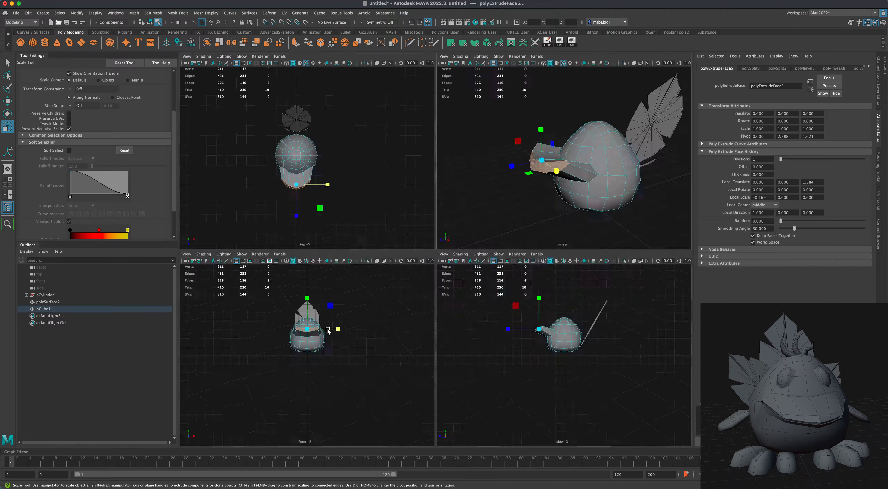
key("space")
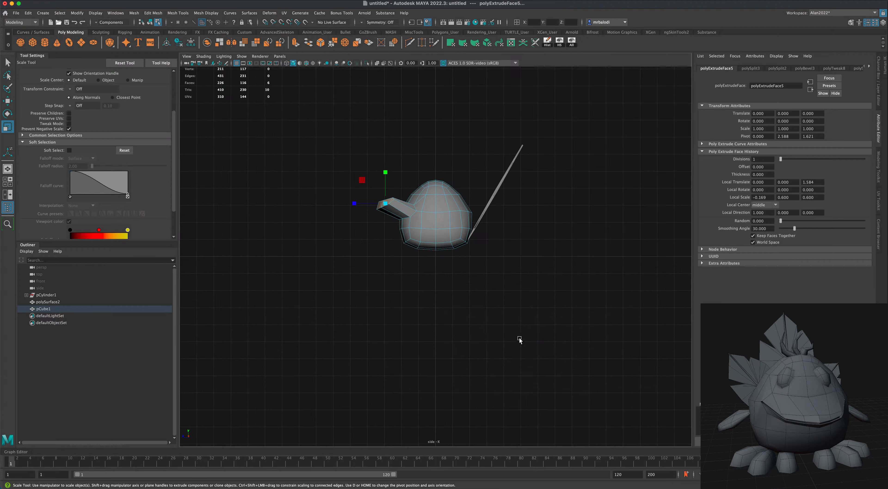
scroll(436, 318, "up", 10)
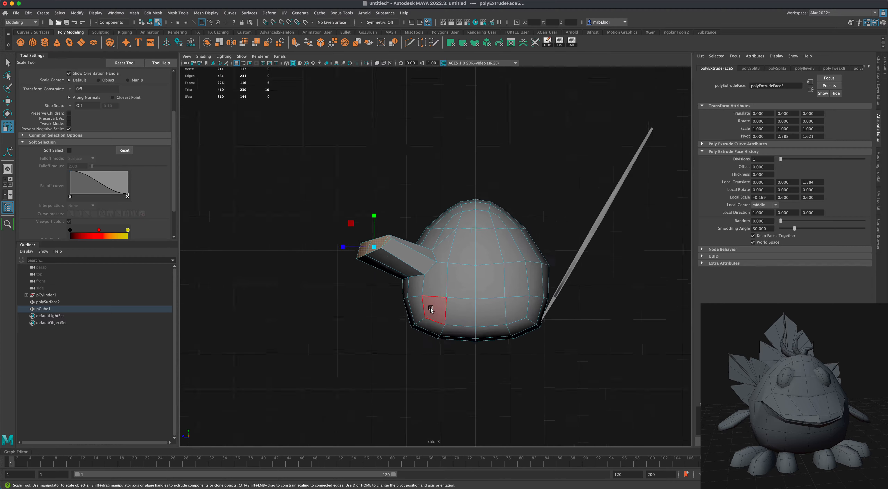
scroll(427, 306, "up", 2)
right_click_drag(369, 251, 343, 253)
left_click_drag(248, 190, 360, 295)
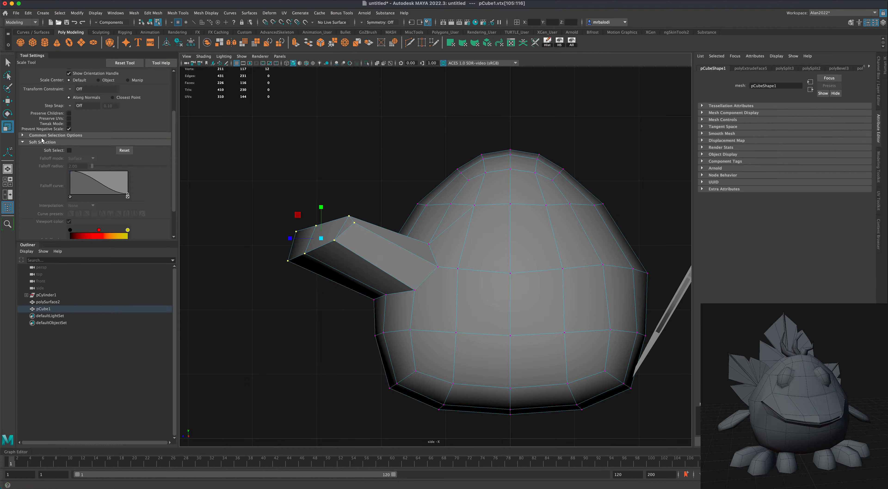
left_click(8, 101)
middle_click_drag(299, 216, 285, 260)
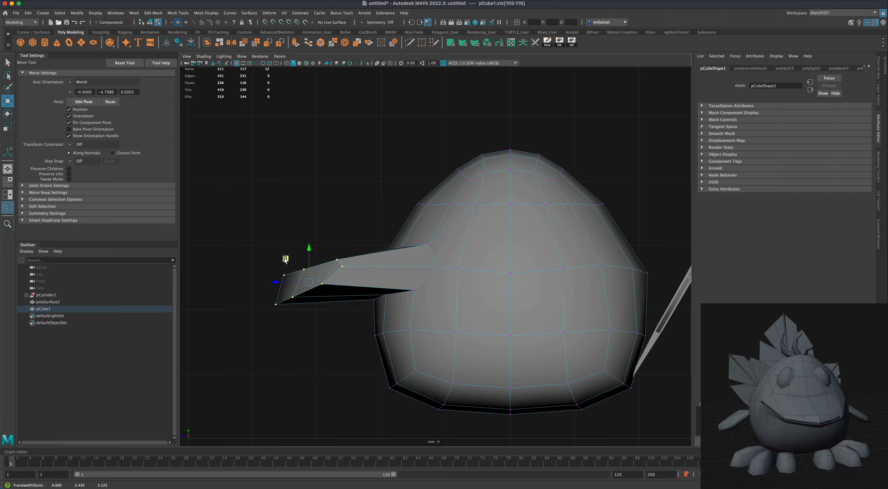
Step: Lower the lip's six rear end vertices in the side view and raise the two vertices at its front tip slightly
left_click_drag(318, 233, 349, 293)
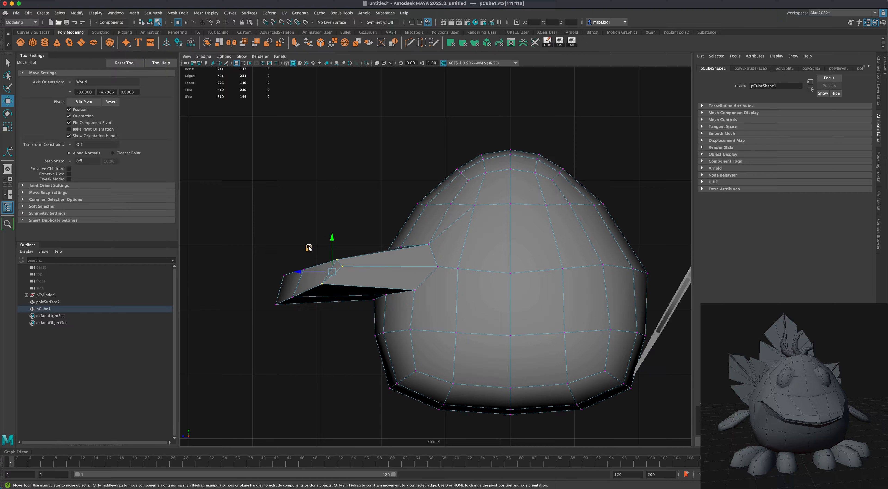
middle_click_drag(308, 248, 308, 264)
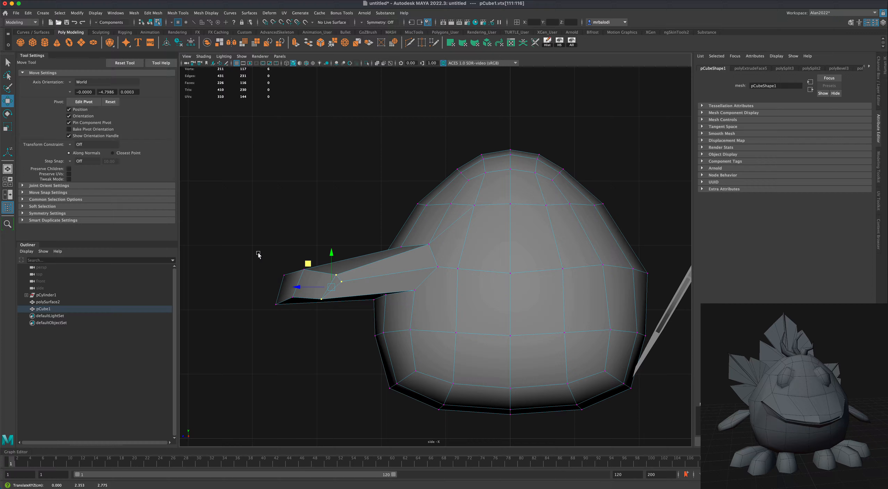
left_click_drag(258, 268, 285, 317)
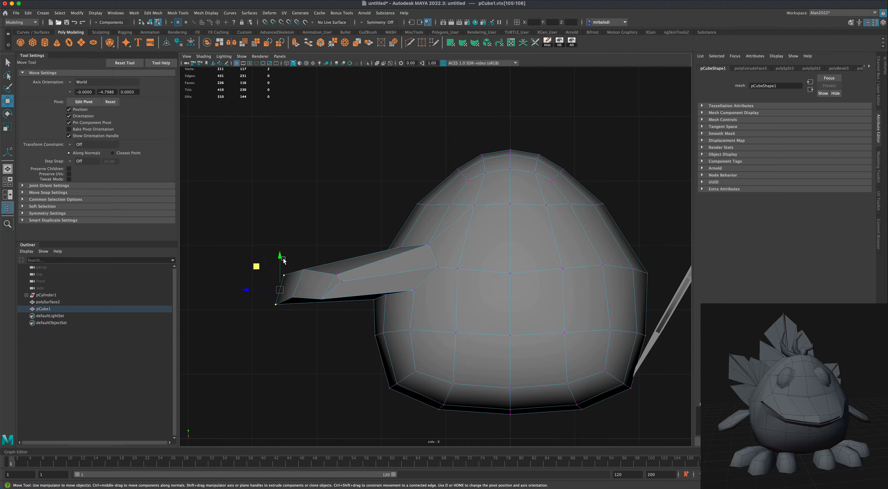
left_click_drag(280, 259, 280, 252)
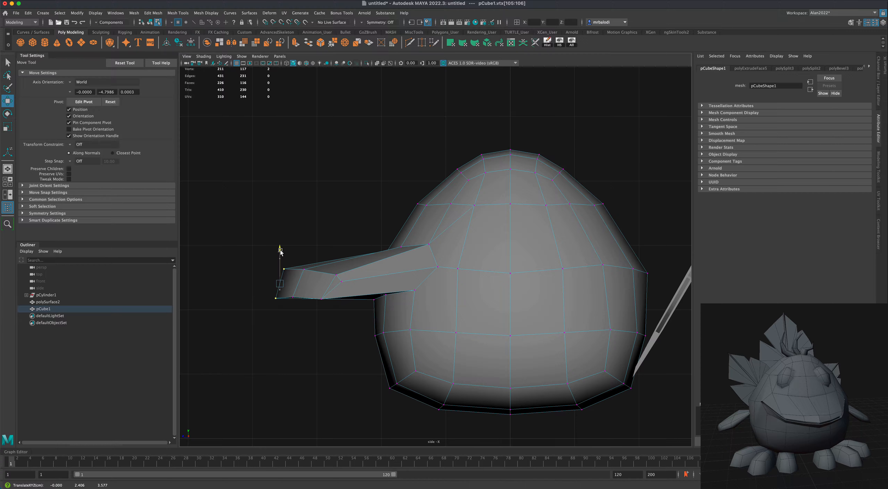
Step: Raise the middle vertex of the lip's upper front edge and adjust the vertices beside it to arch the edge
key("space")
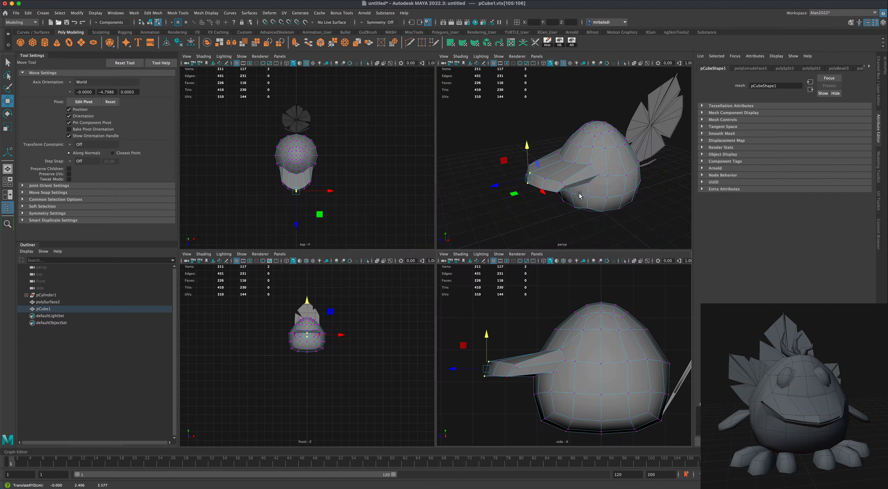
key("space")
left_click_drag(510, 280, 558, 252, "alt")
left_click(474, 261)
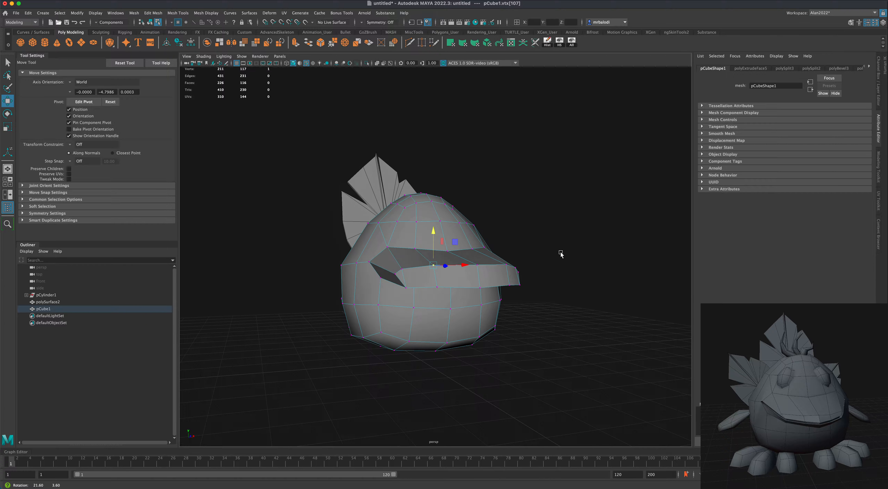
left_click(492, 273, "shift")
left_click(565, 262)
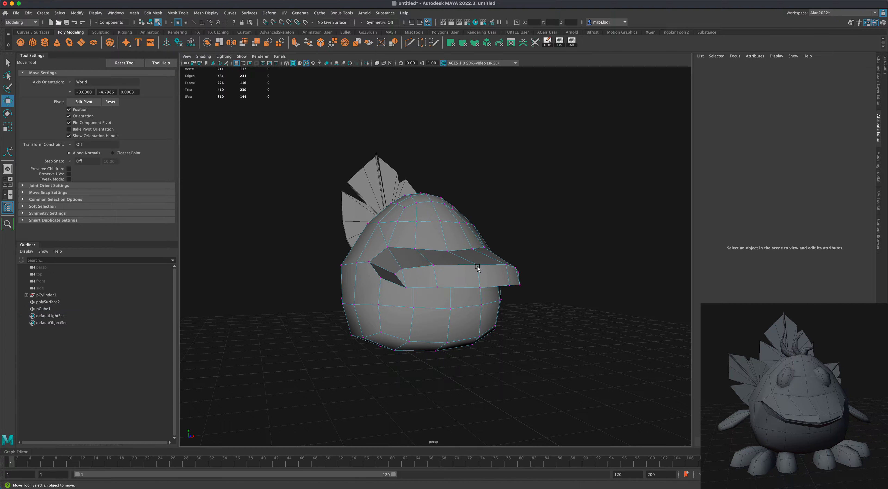
left_click(477, 266)
left_click_drag(478, 232, 458, 249)
left_click(434, 265)
left_click(452, 277)
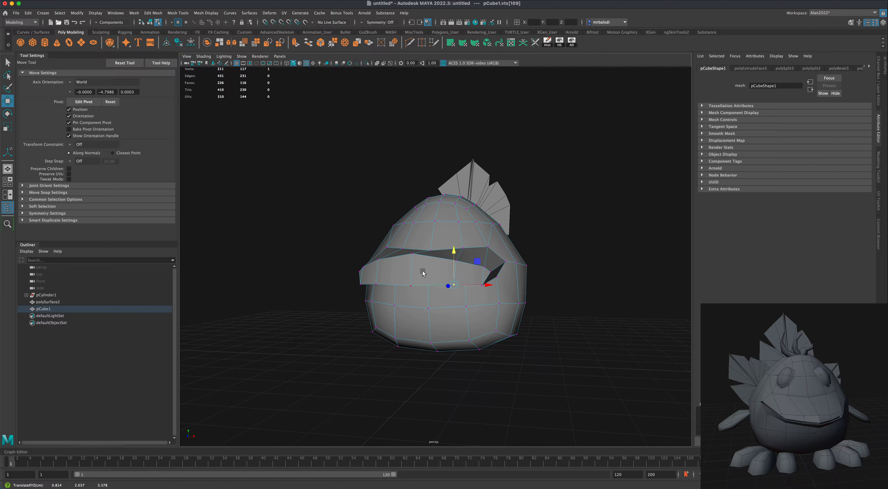
Step: Lower the middle vertex of the lip's lower front edge and its neighbouring vertex to curve the edge slightly downward
left_click_drag(424, 272, 465, 274, "alt")
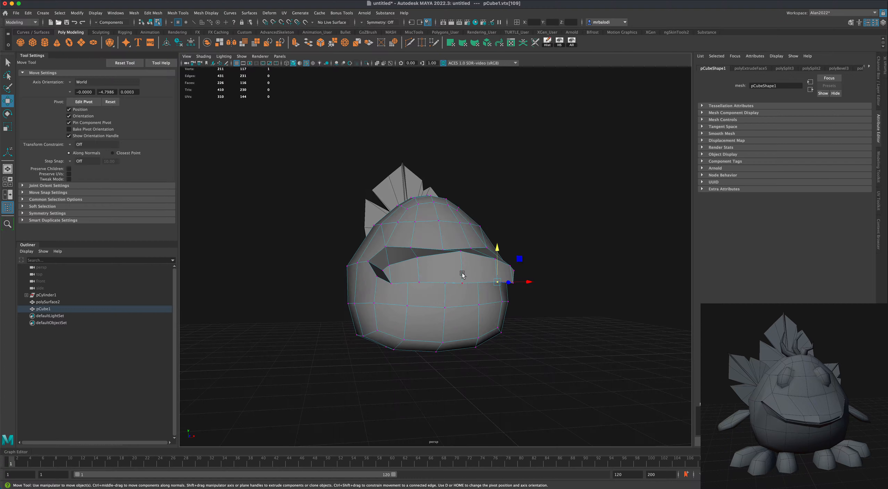
left_click(462, 274)
left_click(462, 255)
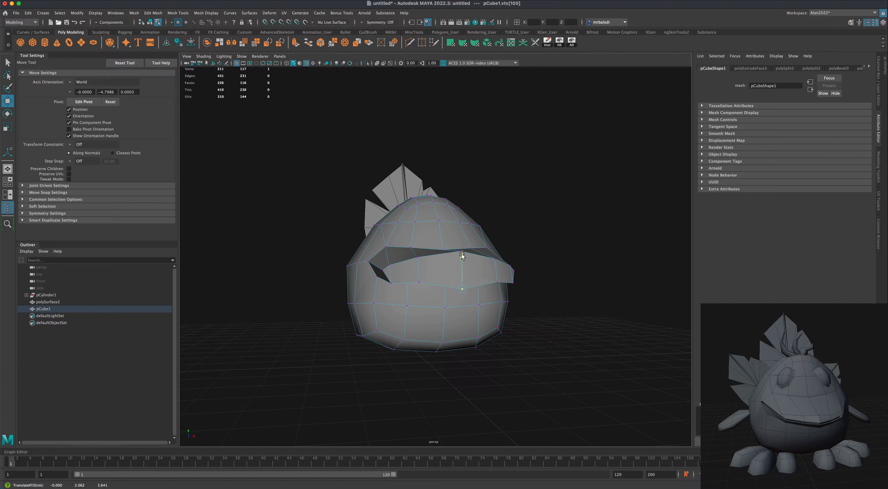
left_click(419, 272)
left_click_drag(420, 250, 419, 254)
left_click(496, 280)
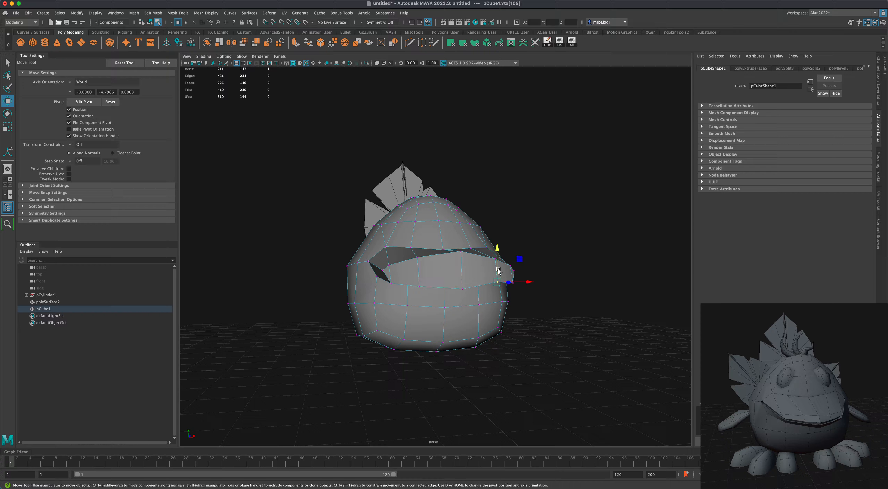
Step: Cut a horizontal edge line across the front faces of the lip with the Multi-Cut tool
left_click_drag(507, 258, 563, 303, "alt")
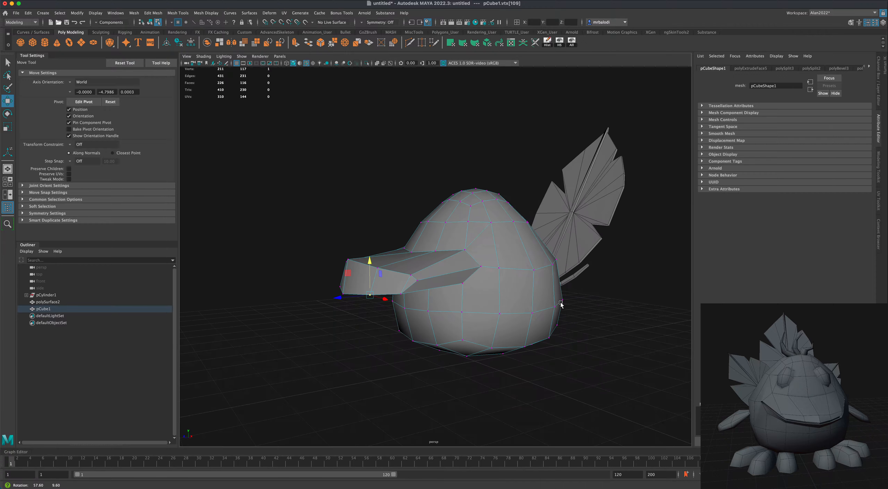
right_click_drag(563, 303, 589, 369, "alt")
scroll(484, 303, "up", 2)
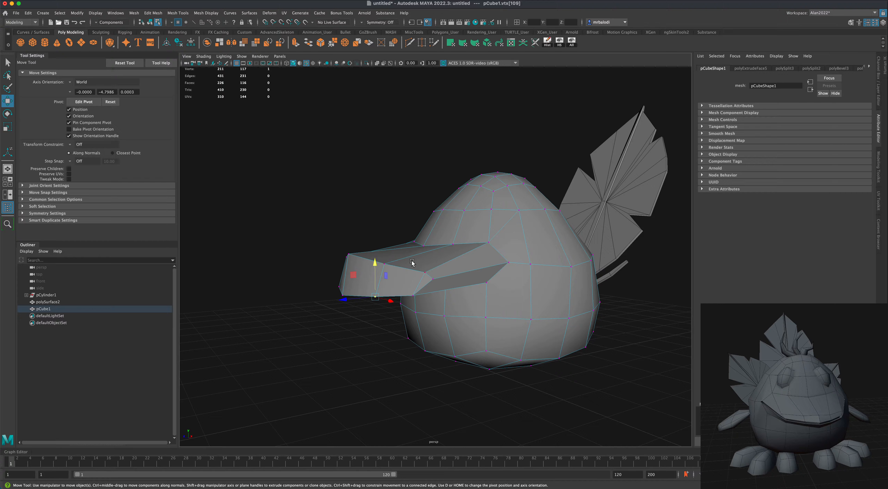
right_click_drag(412, 263, 370, 225)
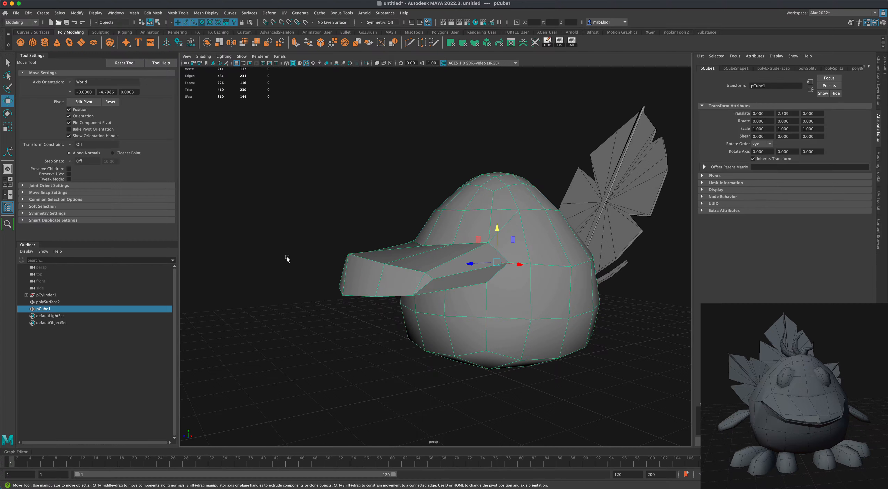
left_click_drag(286, 256, 297, 257, "alt")
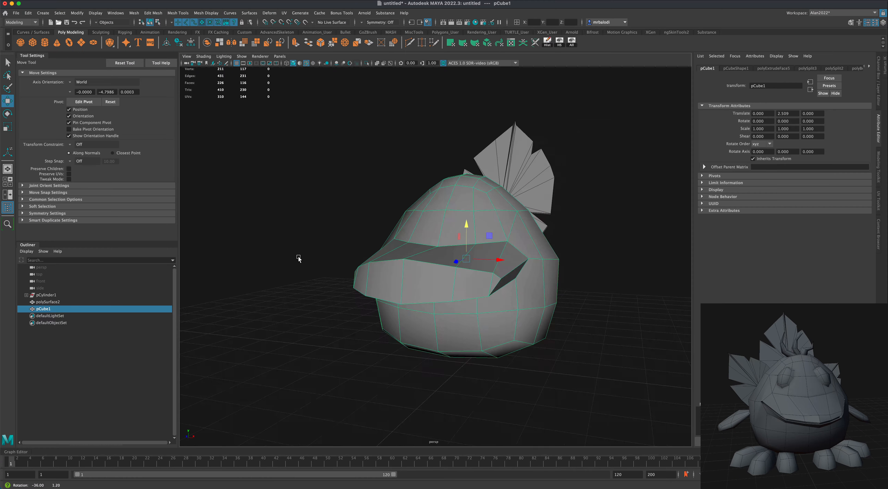
left_click(409, 43)
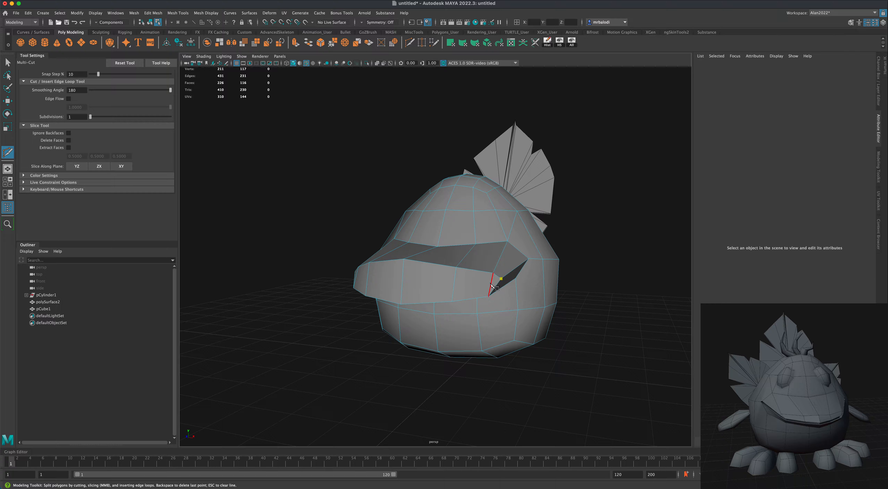
left_click(454, 285)
left_click_drag(404, 286, 449, 285, "alt")
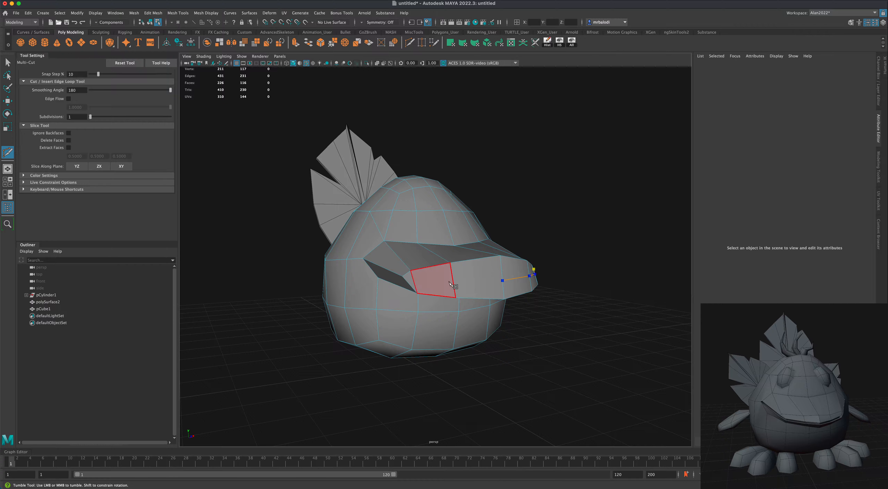
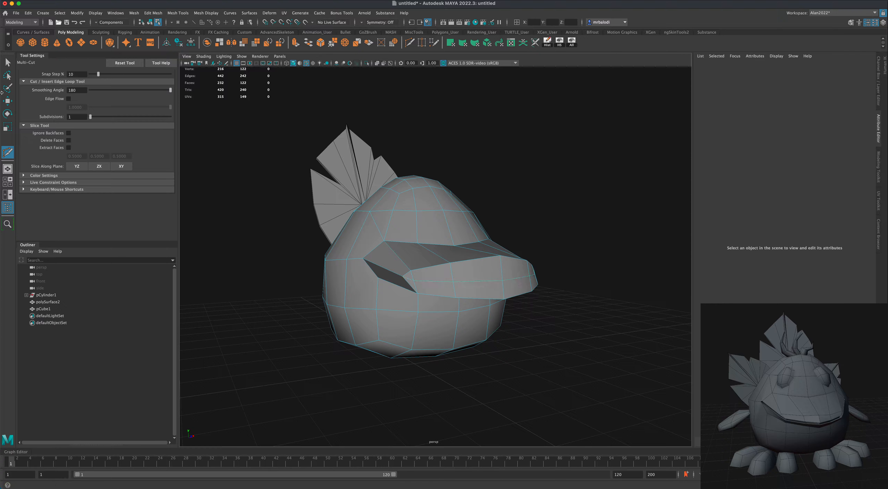
Step: Select the five inner vertices along the new cut and move them slightly forward to round the lip's front
left_click(7, 62)
right_click(467, 286)
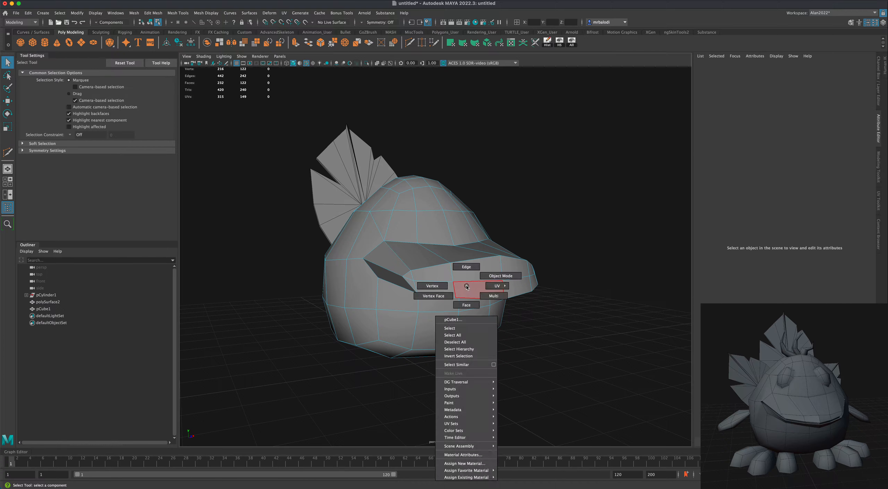
left_click(440, 286)
left_click(413, 281)
left_click(453, 282, "shift")
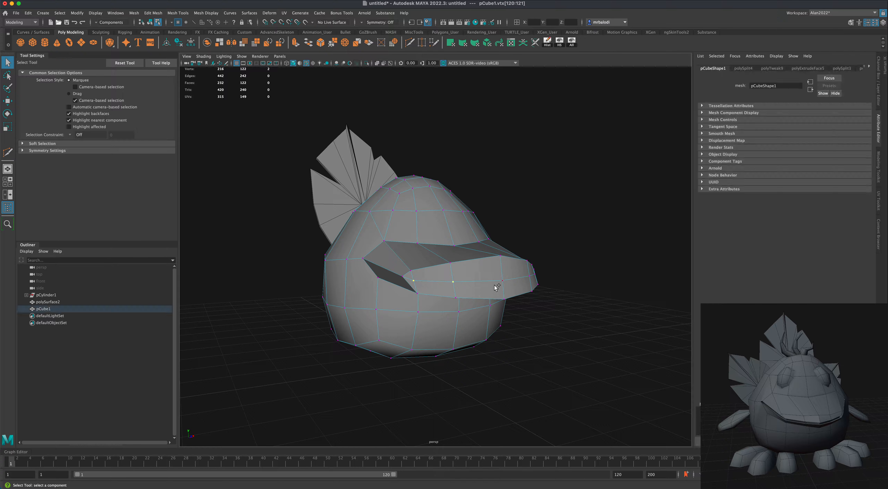
left_click_drag(518, 298, 545, 379, "alt")
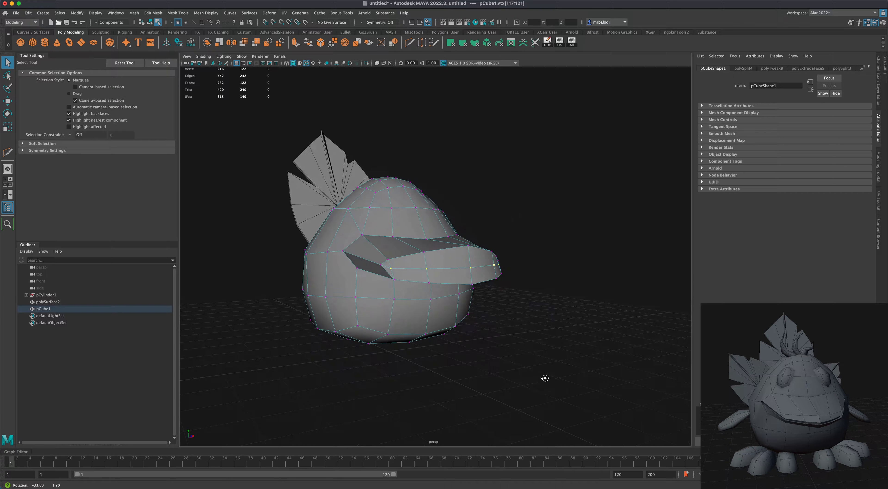
left_click_drag(491, 376, 464, 379, "alt")
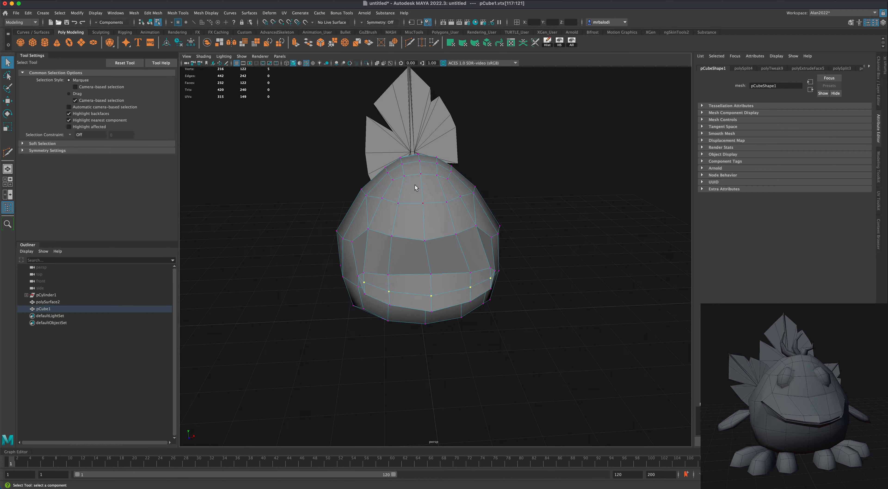
left_click_drag(479, 326, 531, 304, "alt")
left_click_drag(381, 195, 542, 349, "alt")
scroll(542, 346, "up", 2)
left_click(7, 101)
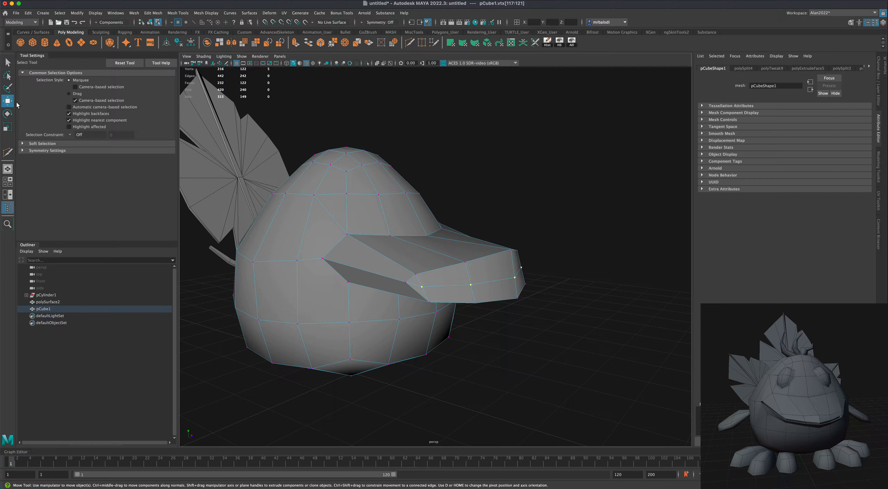
left_click_drag(527, 281, 551, 286)
Step: From above, select all 17 vertices at the lip's end and scale them down uniformly to taper the mouth
left_click_drag(580, 325, 545, 345, "alt")
left_click_drag(297, 288, 577, 412)
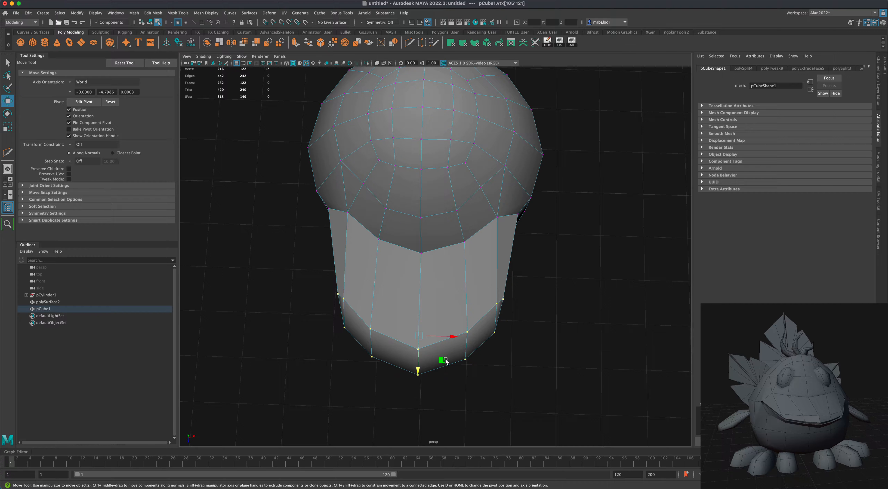
left_click(6, 128)
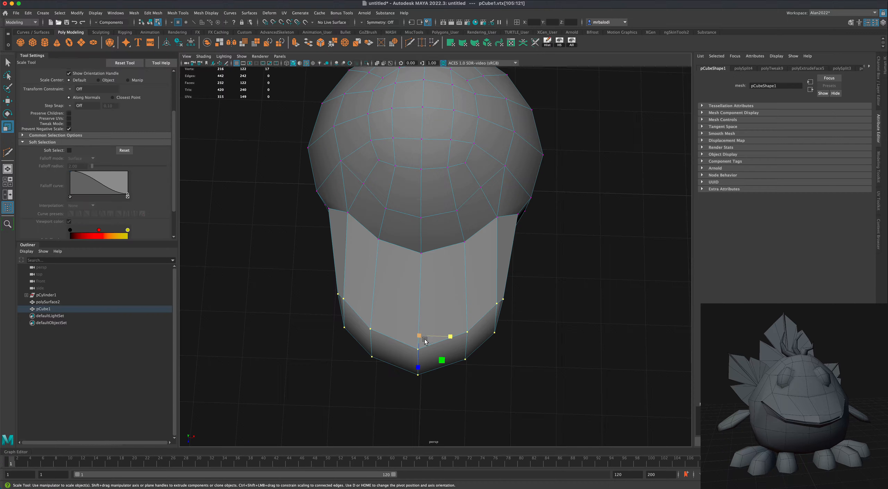
left_click_drag(420, 336, 392, 328)
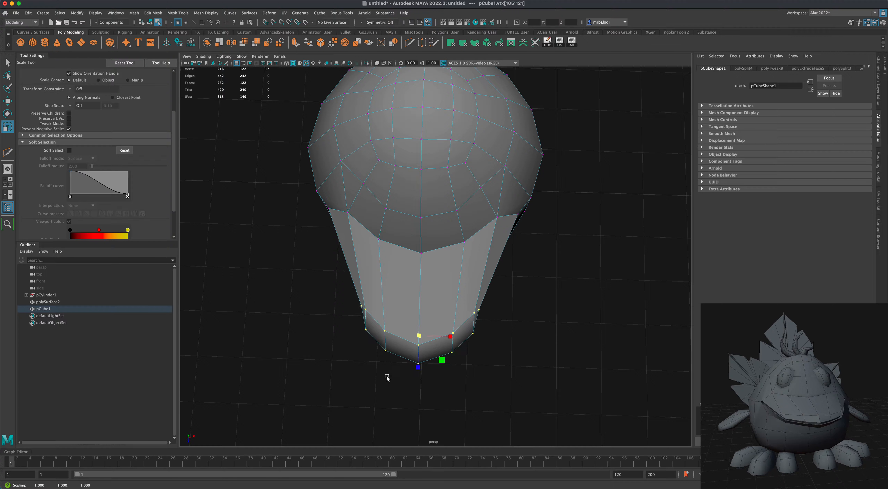
Step: Scale the nine vertices at the lip's front tip uniformly to about 0.749
left_click_drag(455, 332, 457, 332)
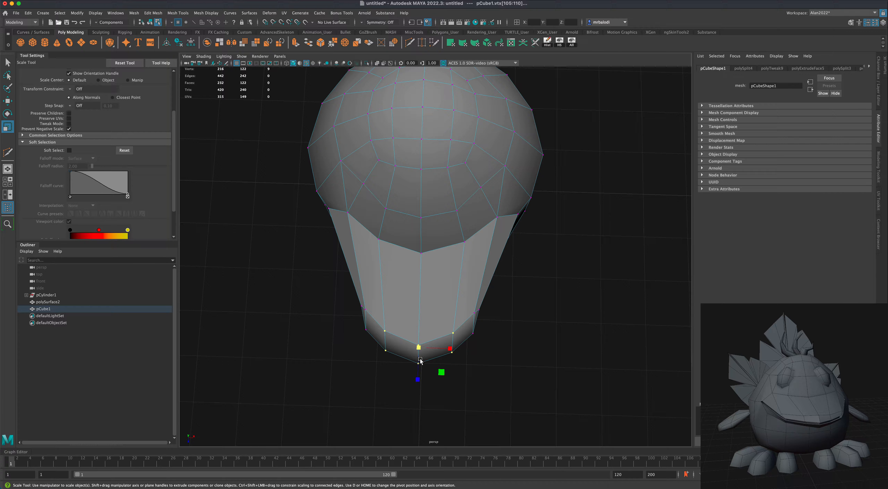
left_click_drag(420, 360, 407, 350)
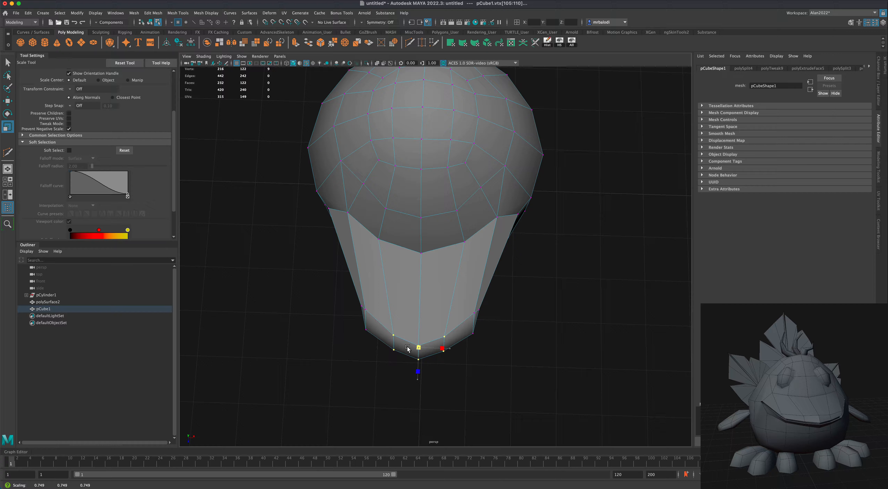
left_click_drag(358, 372, 358, 373, "alt")
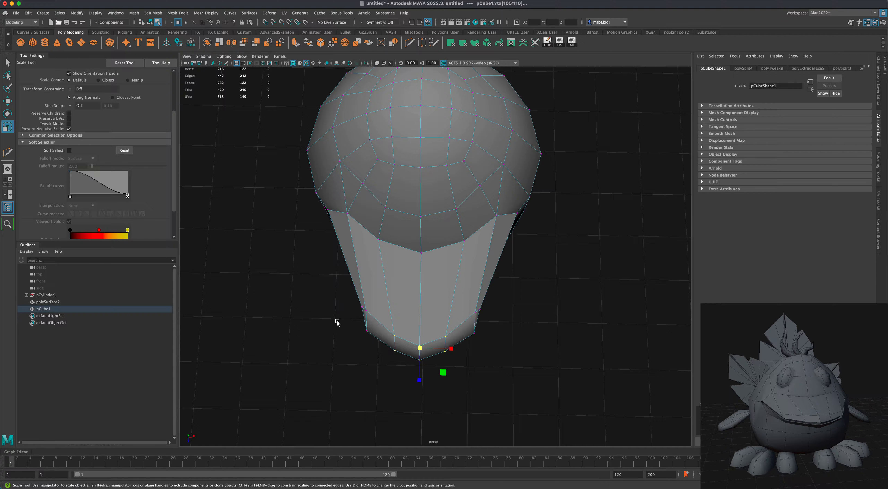
Step: Spread the lip's four rearmost end vertices apart along X, and move one side's four vertices back toward the body
left_click_drag(481, 318, 455, 310)
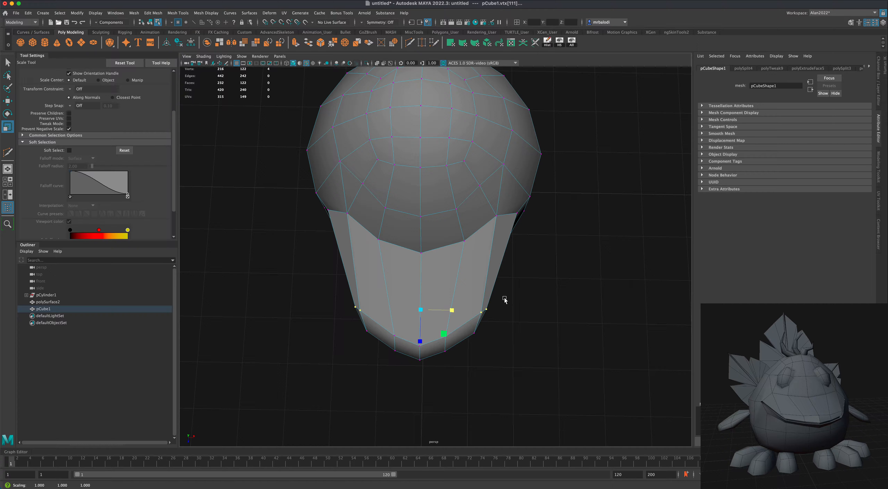
left_click(7, 101)
left_click_drag(311, 281, 369, 356)
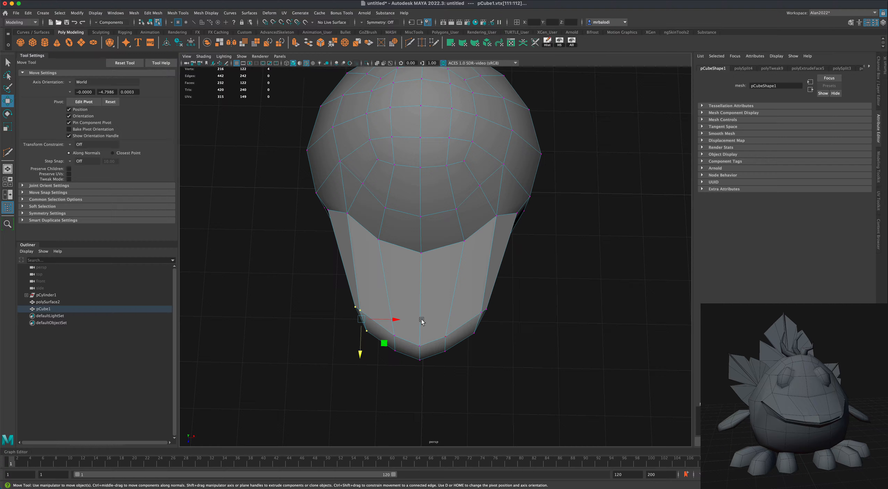
middle_click_drag(384, 343, 383, 328)
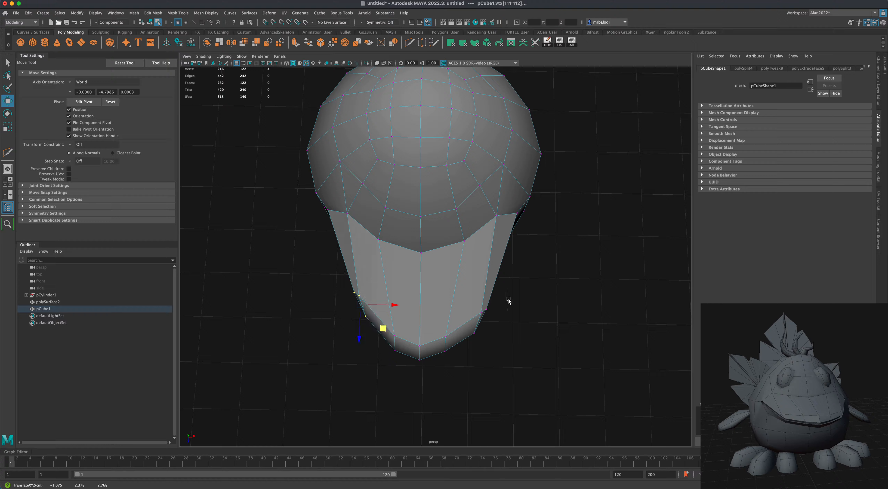
Step: Reposition the vertices on the beak's side and tip to form an even taper, and return to object selection
left_click_drag(509, 301, 469, 349)
middle_click_drag(505, 348, 506, 331)
left_click_drag(415, 341, 418, 396)
right_click_drag(445, 301, 485, 281)
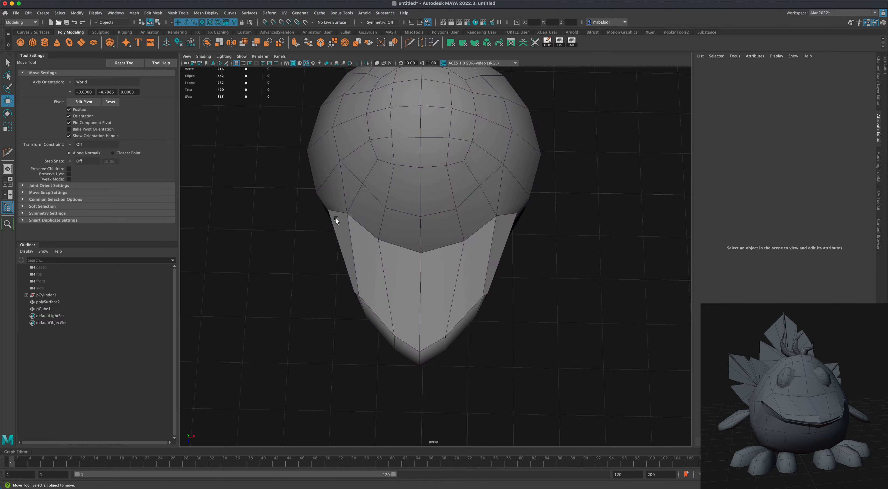
Step: Select the creature's body mesh and make it a live surface
key("space")
key("space")
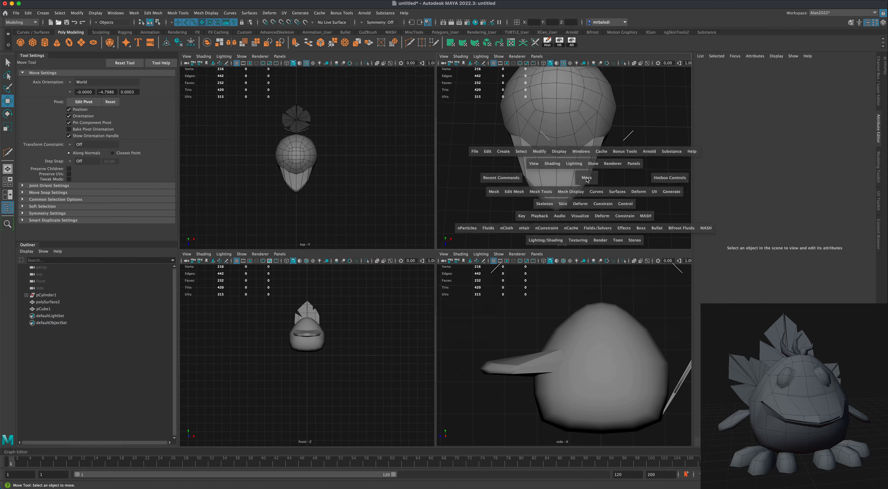
left_click_drag(555, 264, 592, 331, "alt")
right_click_drag(592, 331, 564, 362, "alt")
left_click_drag(564, 362, 577, 356, "alt")
right_click_drag(577, 357, 537, 355, "alt")
left_click_drag(537, 355, 519, 353, "alt")
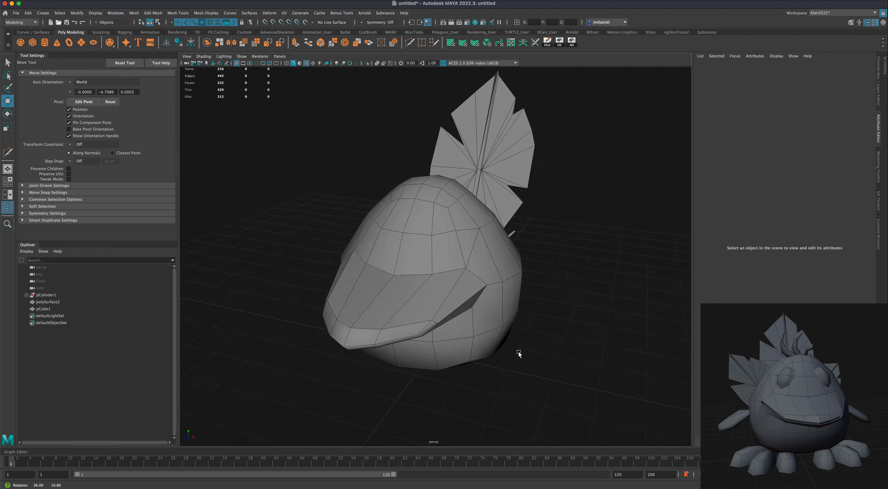
left_click(409, 238)
left_click_drag(319, 208, 333, 206, "alt")
middle_click_drag(401, 274, 415, 275, "alt")
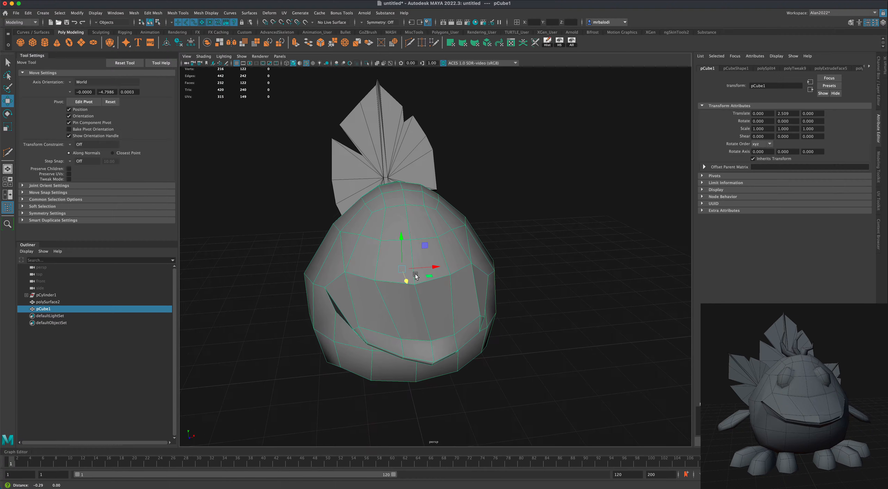
left_click_drag(297, 222, 317, 215, "alt")
middle_click_drag(374, 250, 393, 243, "alt")
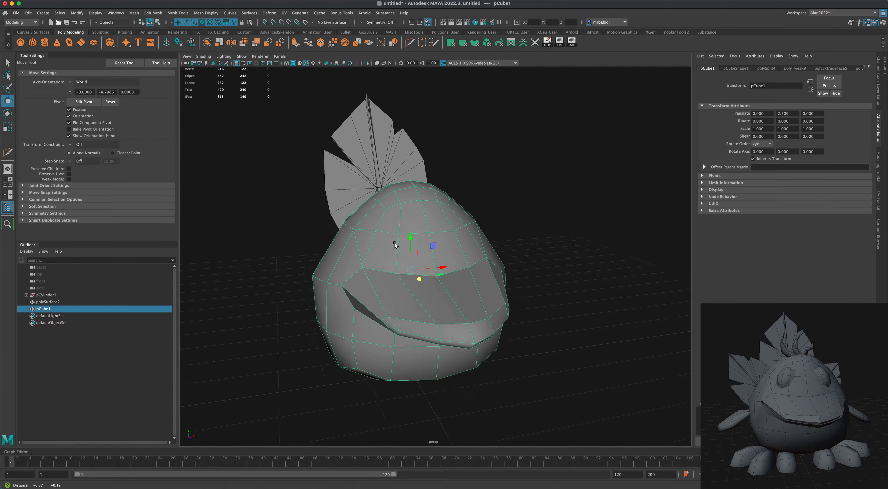
left_click(305, 22)
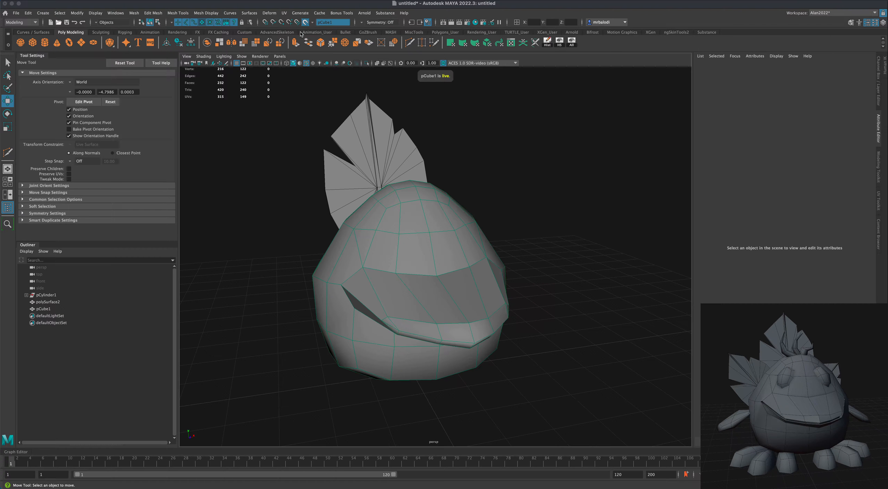
Step: Create a polygon cube on the head's surface above one side of the beak as the base for an eye
left_click(32, 42)
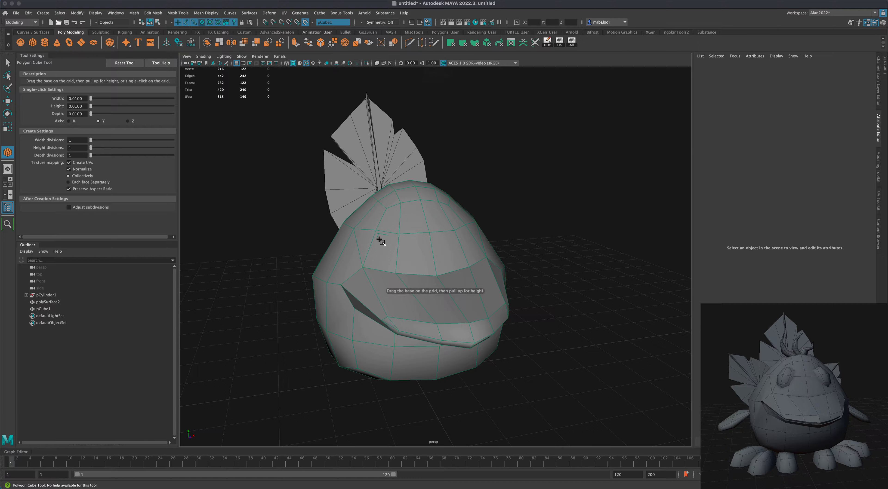
mouse_move(384, 246)
left_mouse_down()
mouse_move(389, 254)
mouse_move(381, 250)
left_mouse_up()
key("w")
mouse_move(283, 230)
left_mouse_down("alt")
mouse_move(263, 238)
mouse_move(272, 239)
left_mouse_up("alt")
key("q")
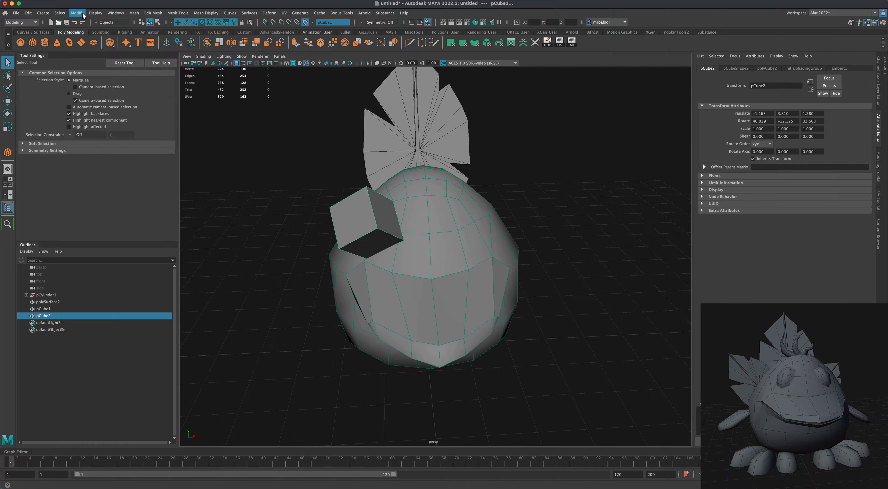
Step: Smooth the eye cube with a division level of 1
left_click(134, 13)
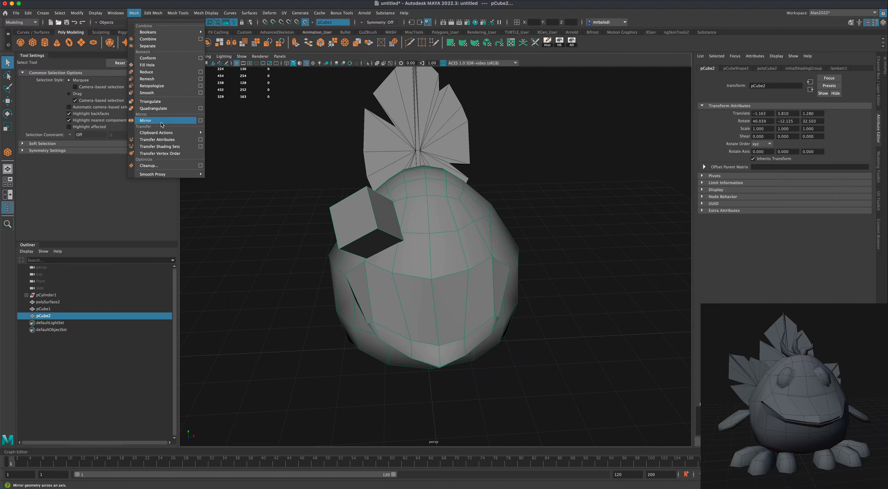
left_click(158, 94)
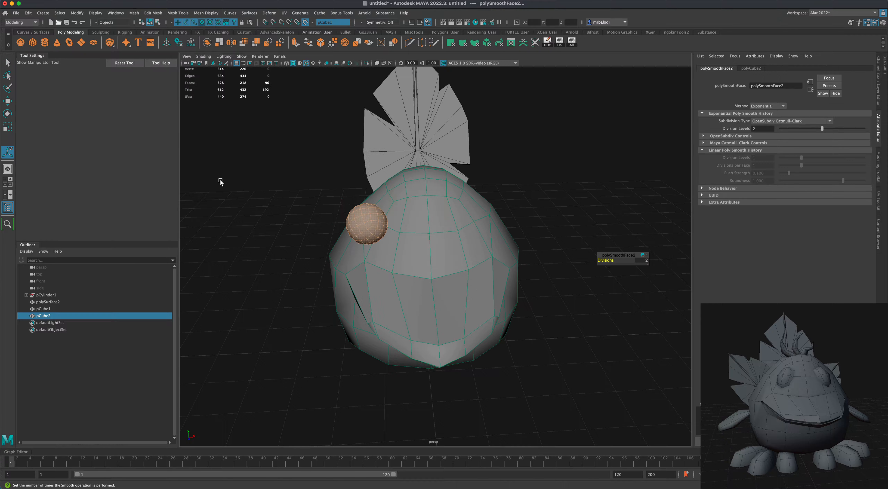
left_click_drag(219, 181, 227, 177, "alt")
left_click_drag(610, 259, 608, 260)
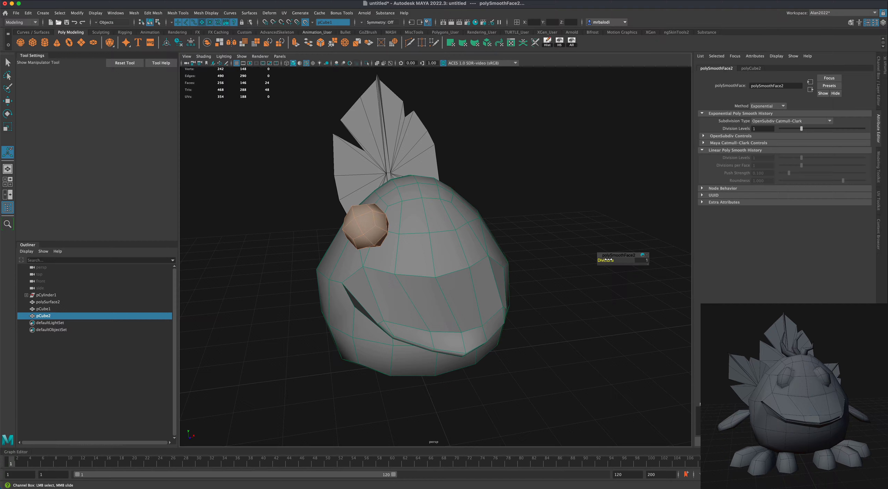
left_click_drag(607, 260, 607, 259)
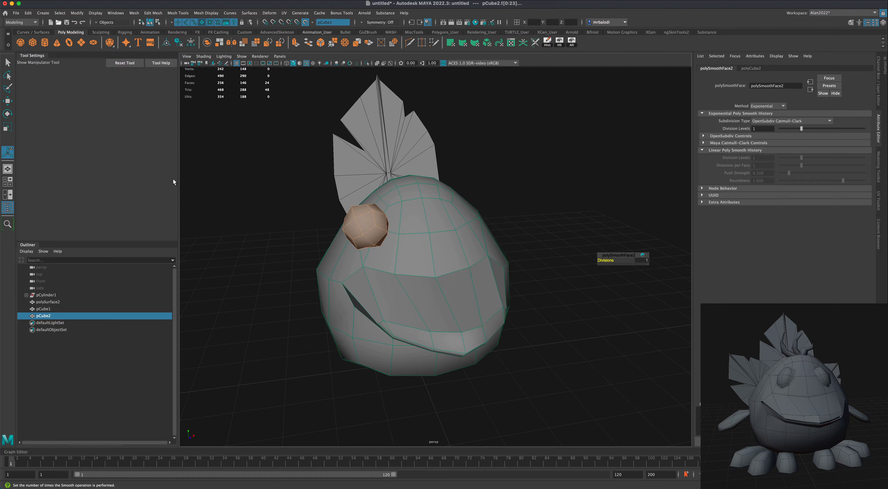
Step: Turn off the live surface and uniformly enlarge the eye ball to a scale of about 1.21
left_click(306, 22)
key("r")
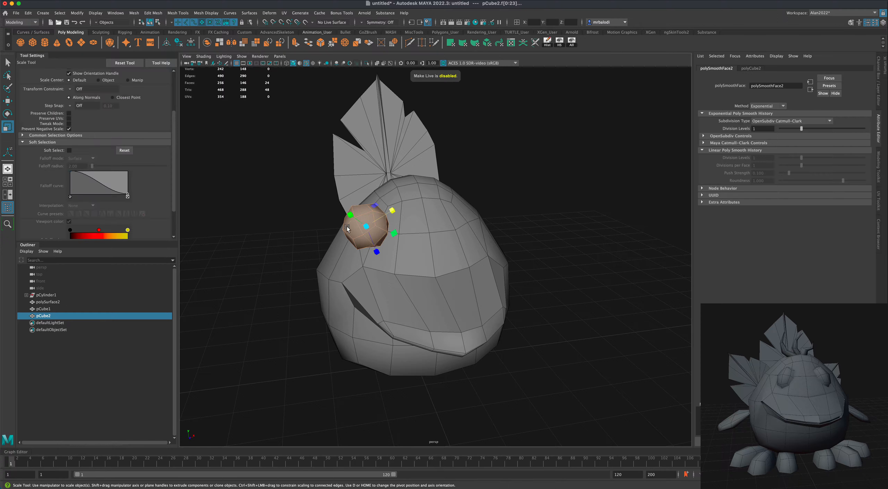
left_click_drag(364, 227, 265, 231)
key("q")
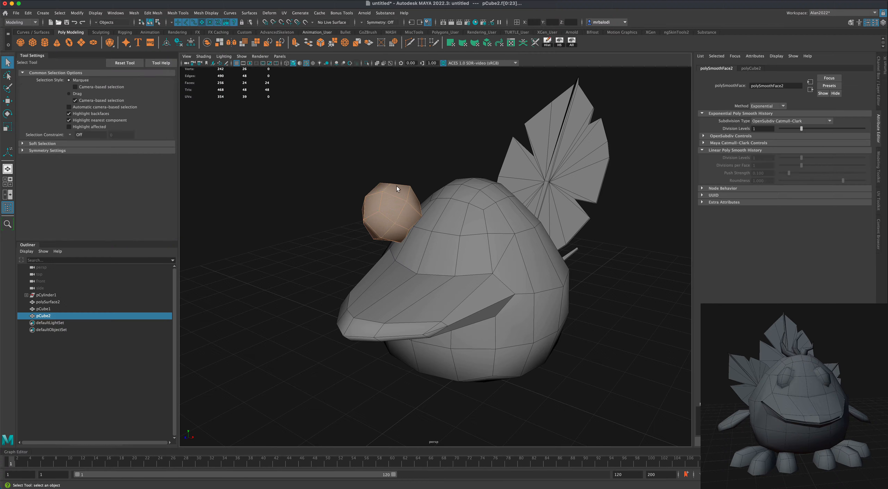
Step: Delete the faces on the half of the eye ball facing the head, and return to object selection
right_click(401, 210)
left_click(403, 222)
left_click(396, 232)
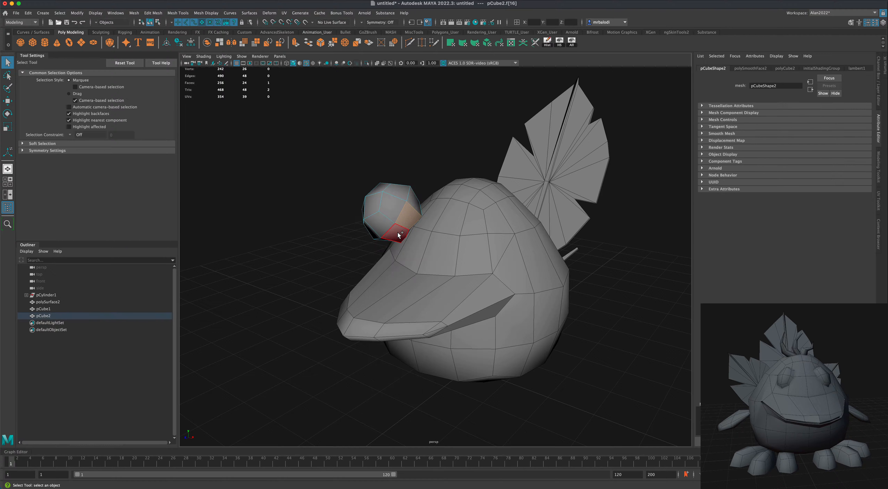
left_click_drag(302, 239, 306, 233, "alt")
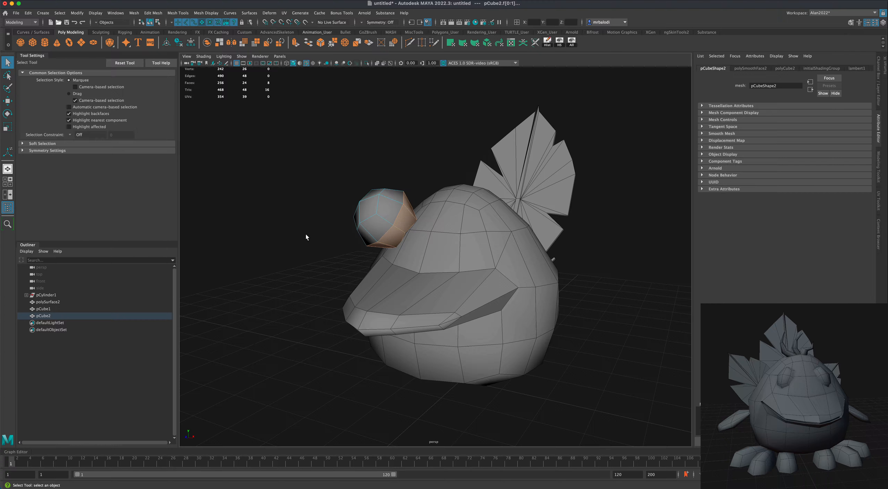
key("Delete")
left_click(411, 216)
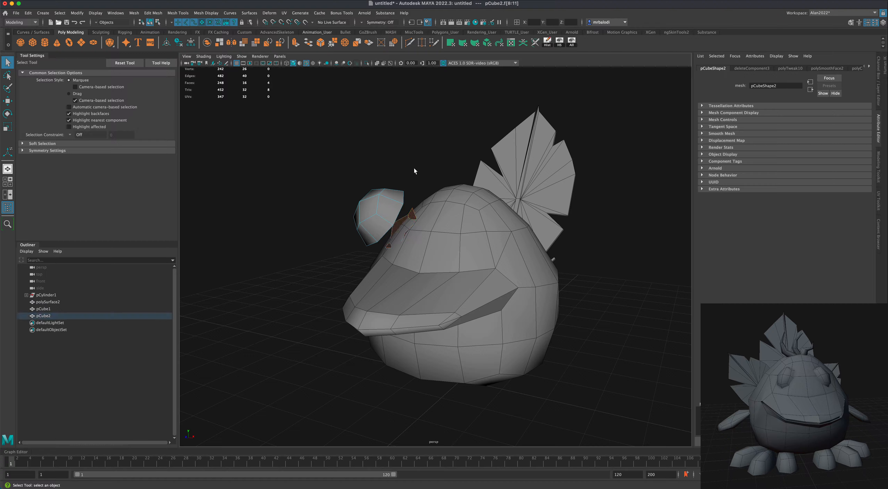
key("Delete")
right_click_drag(392, 201, 414, 188)
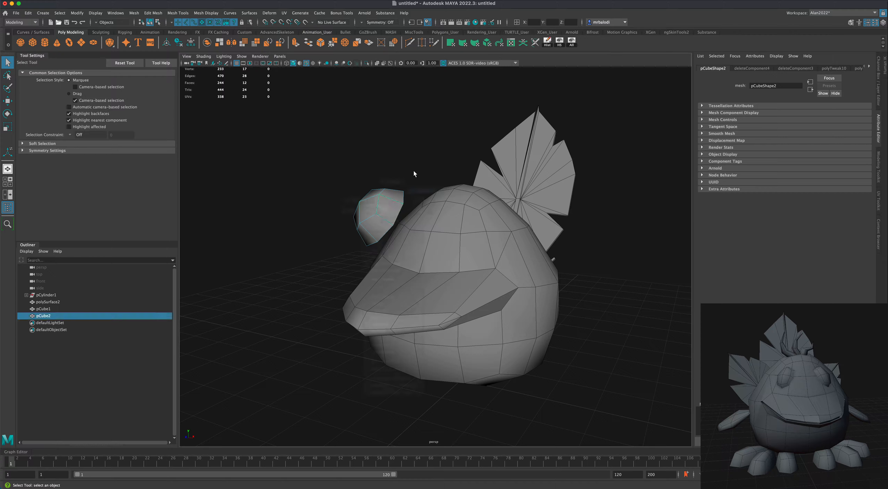
Step: Set the Move tool's axis orientation to Object and flatten the eye along its local Y axis to a scale of about 0.75
left_click(8, 102)
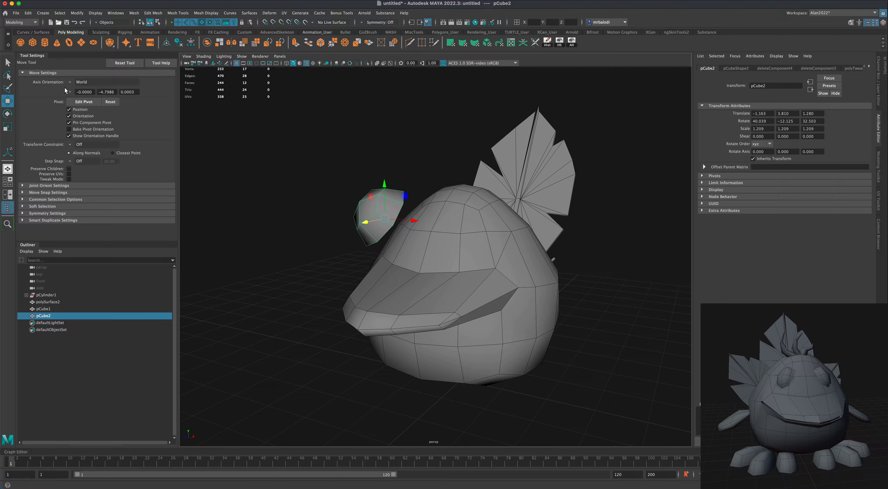
left_click(71, 83)
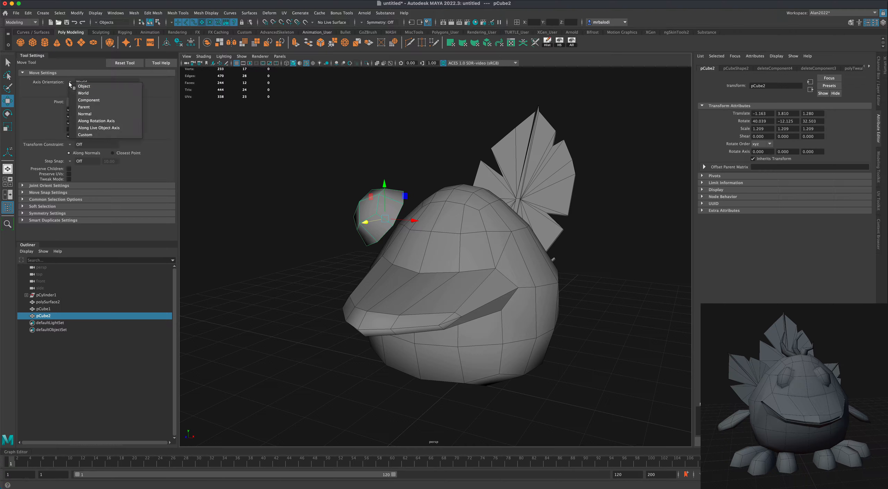
left_click(83, 87)
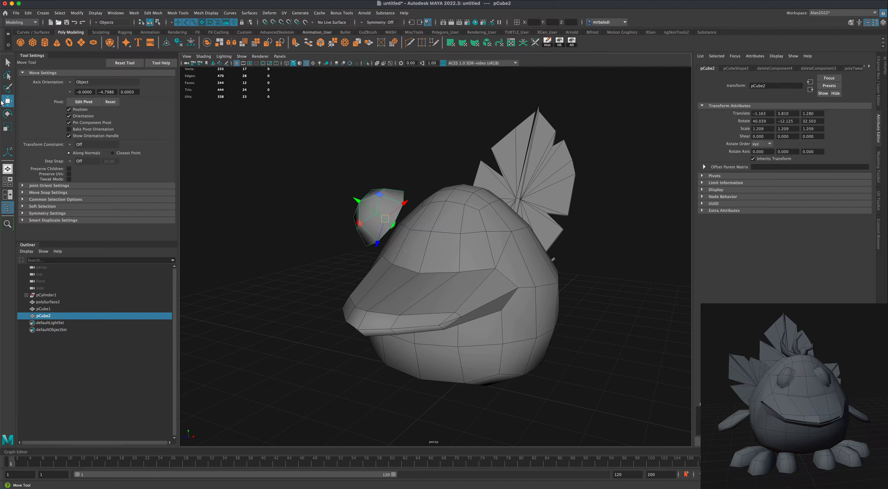
left_click_drag(272, 155, 252, 163, "alt")
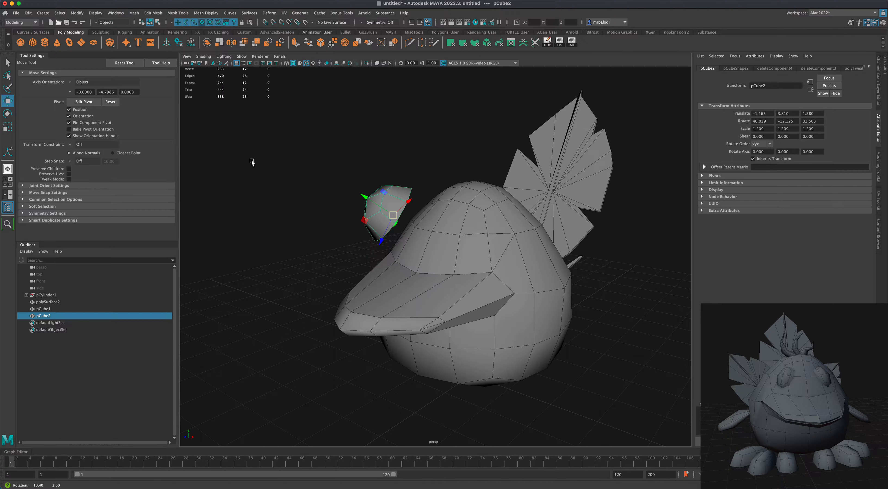
left_click(7, 127)
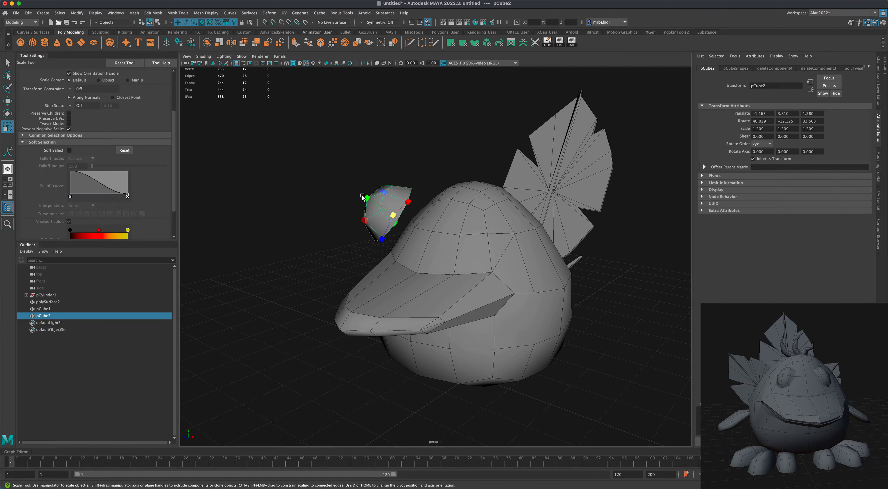
left_click_drag(368, 199, 378, 207)
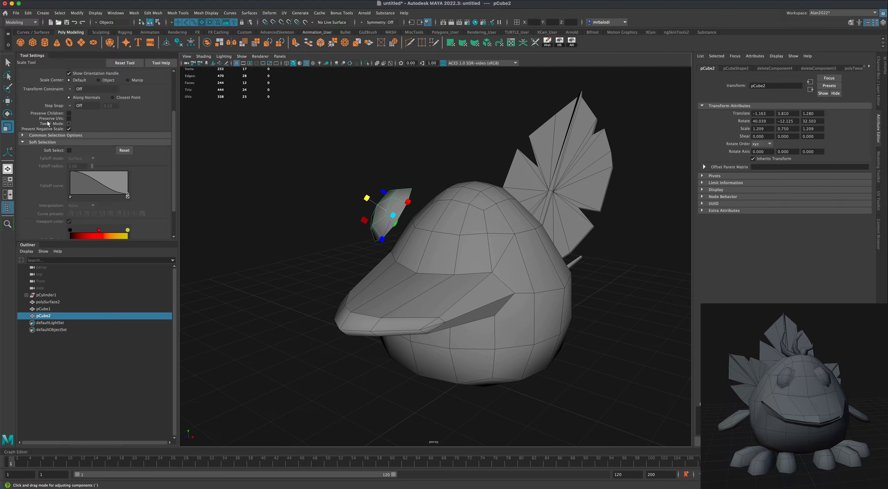
Step: Seat the eye against the head, reduce its size, and narrow it along its local Z axis to a scale of about 0.72
key("w")
left_click_drag(364, 196, 424, 280)
key("r")
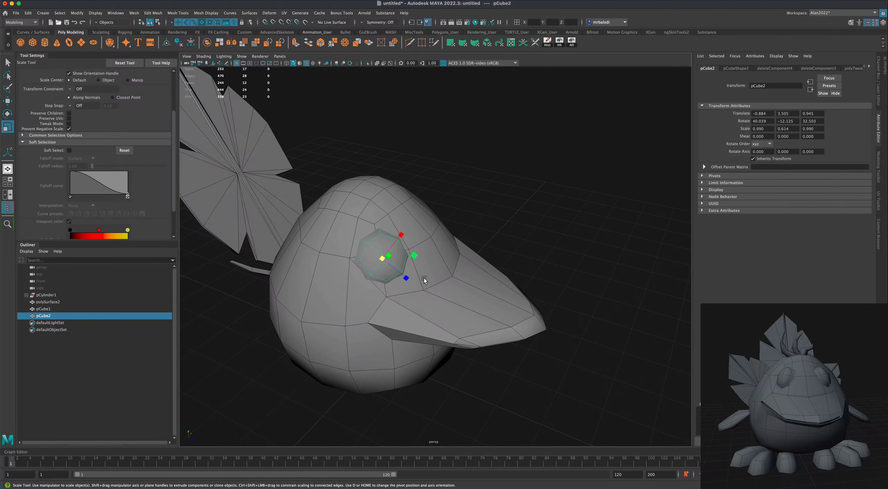
left_click_drag(476, 258, 390, 271, "alt")
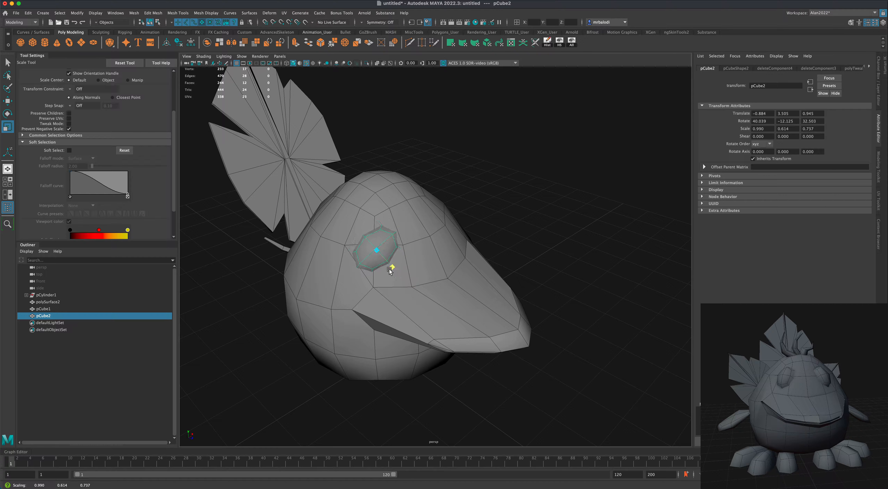
Step: Rotate the eye so its oval stands upright, and shift it toward the front of the face to about -0.685, 3.514, 1.103
left_click(7, 114)
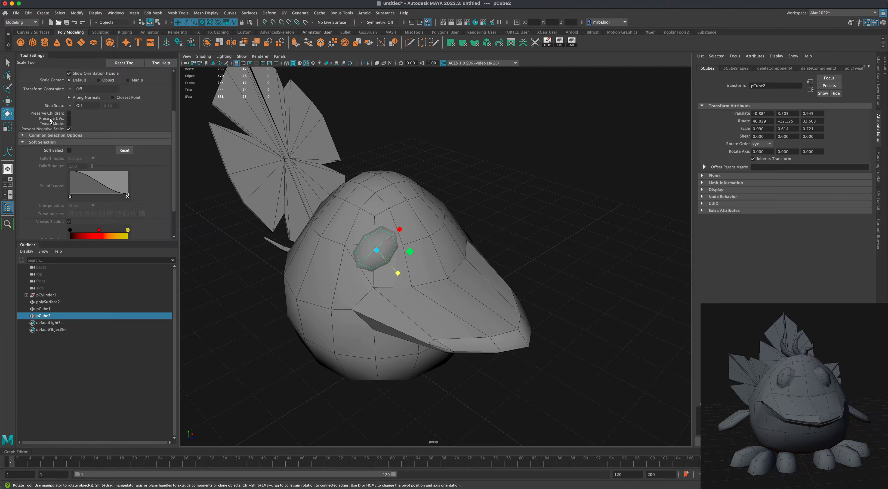
left_click_drag(406, 263, 407, 234)
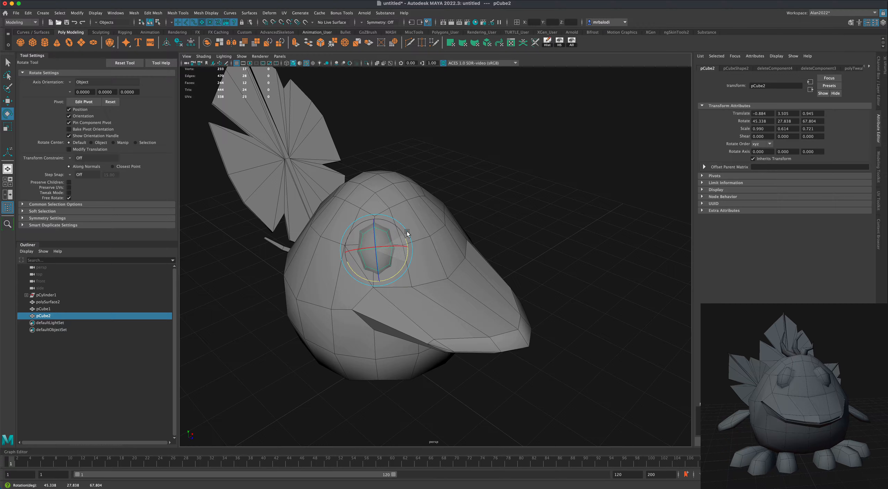
left_click_drag(516, 233, 483, 229, "alt")
left_click_drag(508, 235, 426, 210, "alt")
key("w")
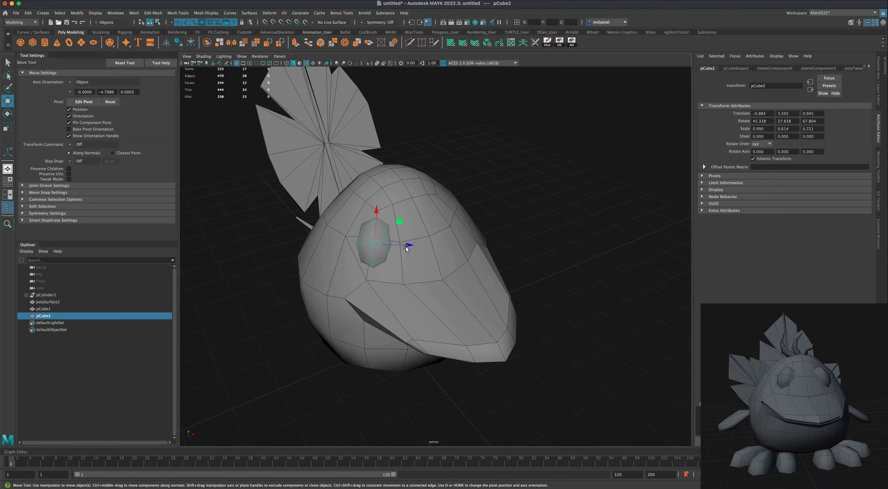
left_click_drag(406, 248, 421, 249)
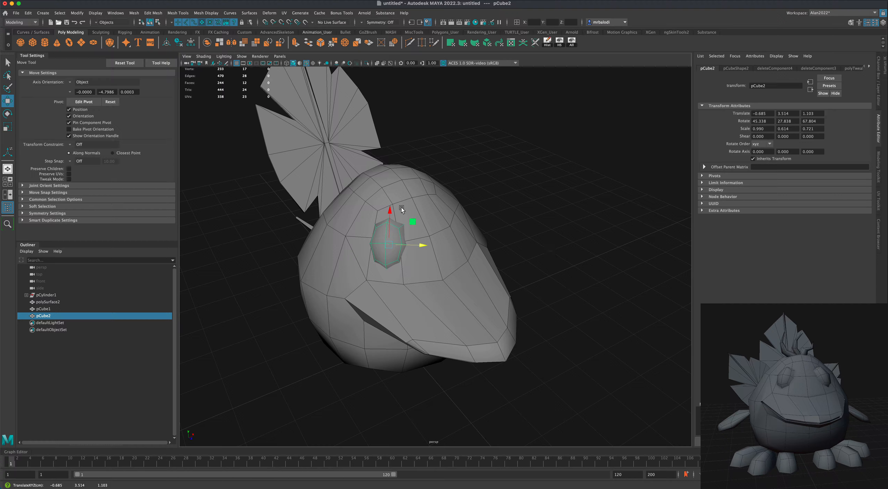
Step: Fine-tune the eye's rotation to about 44.1, 30.0, 65.3 so it follows the head's curvature
left_click(7, 113)
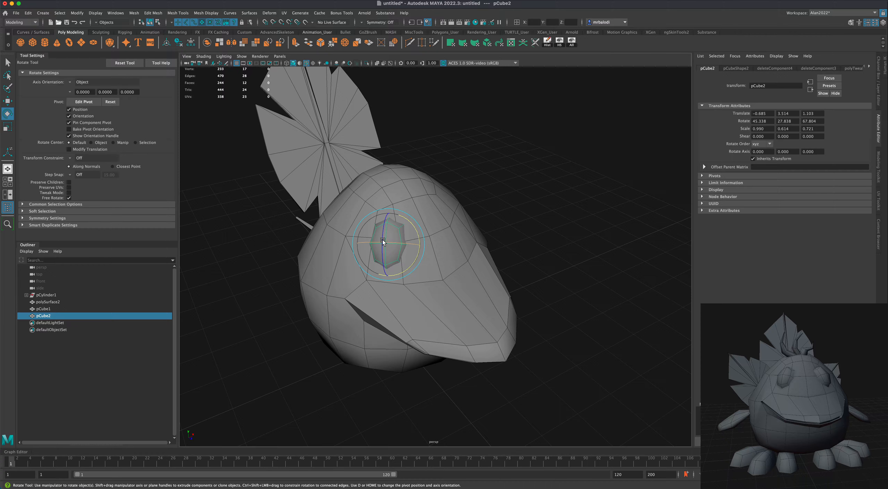
left_click_drag(380, 242, 382, 237)
left_click_drag(435, 240, 523, 234, "alt")
left_click(7, 64)
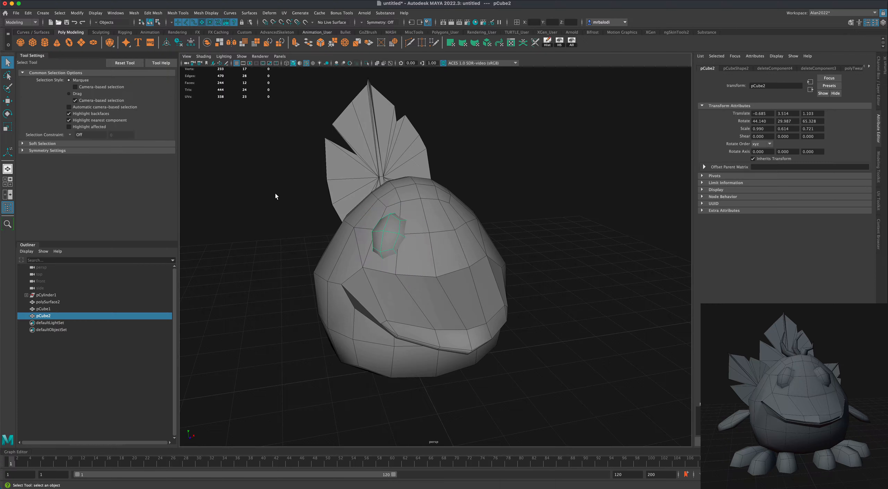
Step: Mirror the eye across the world X axis in the positive direction to create the second eye
left_click_drag(331, 194, 308, 186, "alt")
left_click(134, 13)
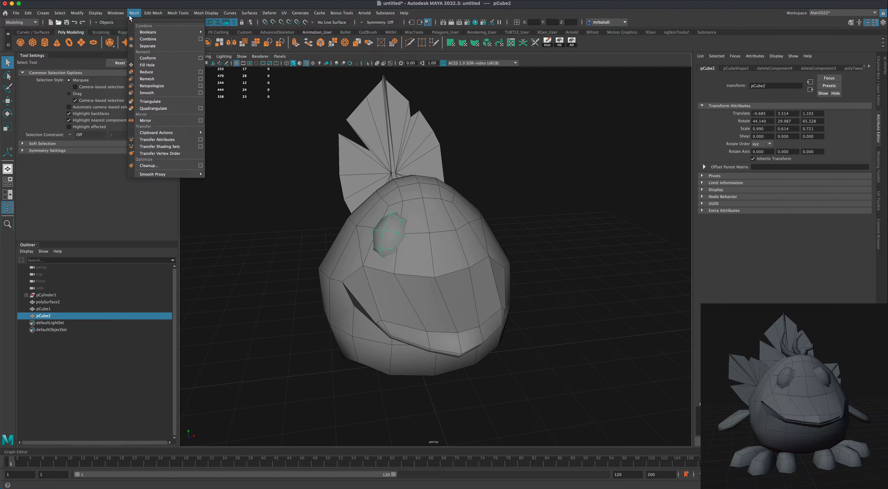
left_click(164, 120)
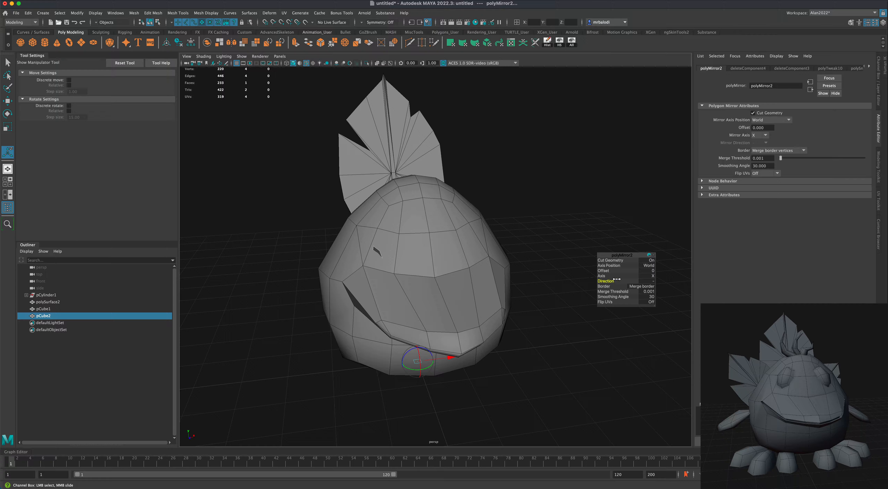
left_click_drag(601, 281, 595, 280)
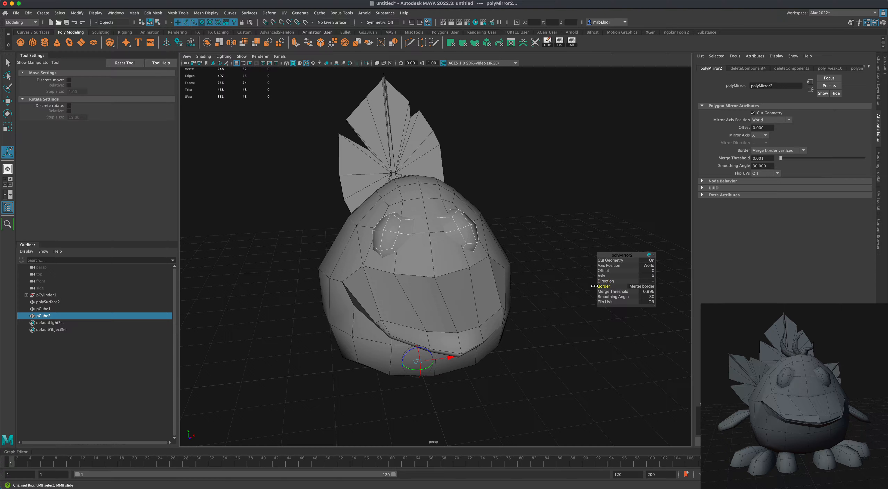
Step: Set the eye mirror's border option to bridge border edges, return to object mode and clear the selection
left_click_drag(621, 283, 625, 283)
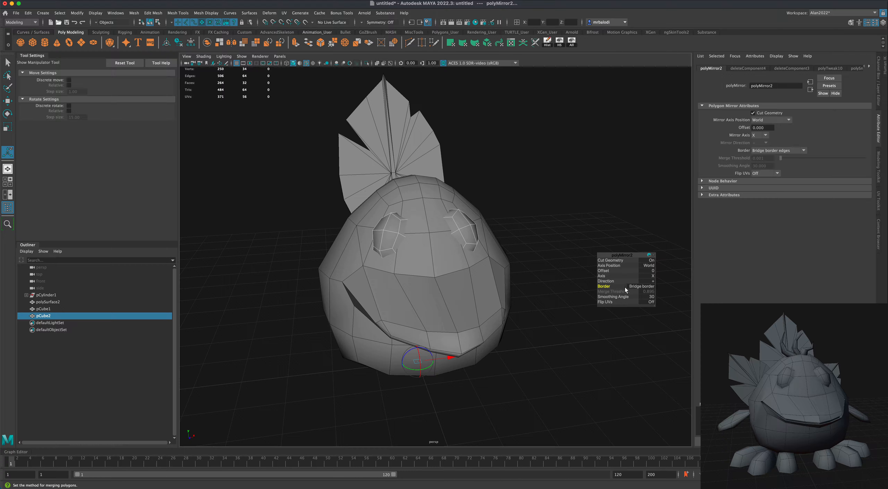
left_click(8, 64)
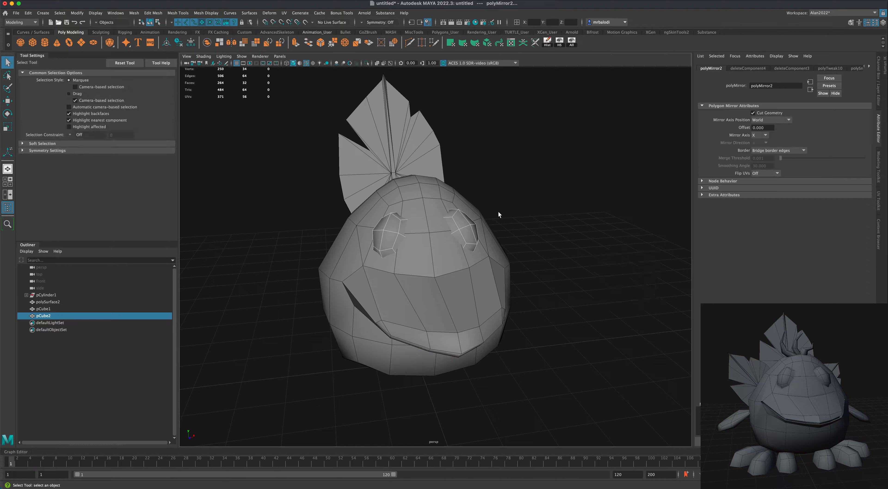
right_click_drag(468, 226, 504, 213)
left_click(589, 242)
left_click_drag(655, 273, 573, 314, "alt")
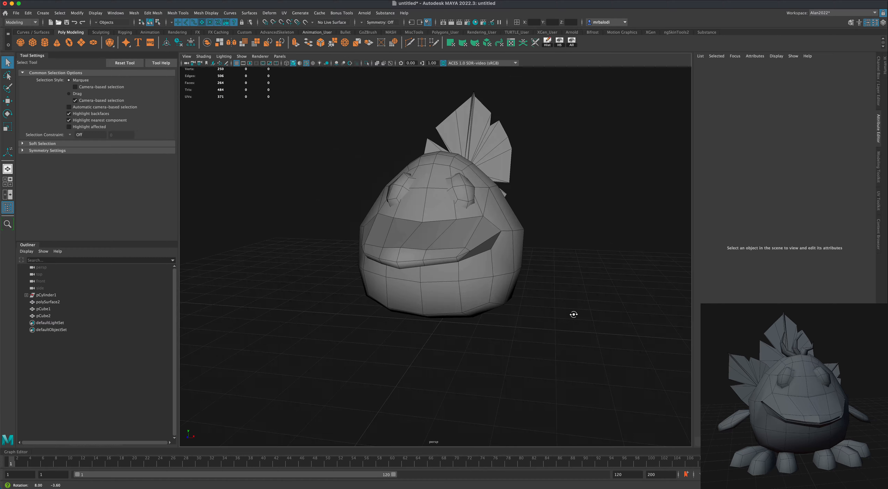
Step: Create a cube under the beak at about -0.800, 0.670, 1.961 and smooth it with 1 division
left_click(32, 42)
left_click_drag(425, 338, 396, 355, "shift")
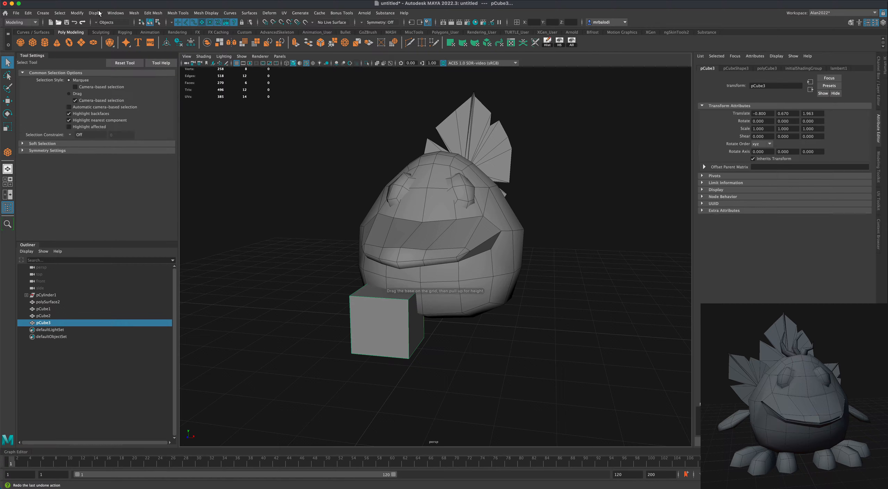
left_click(135, 13)
left_click(147, 93)
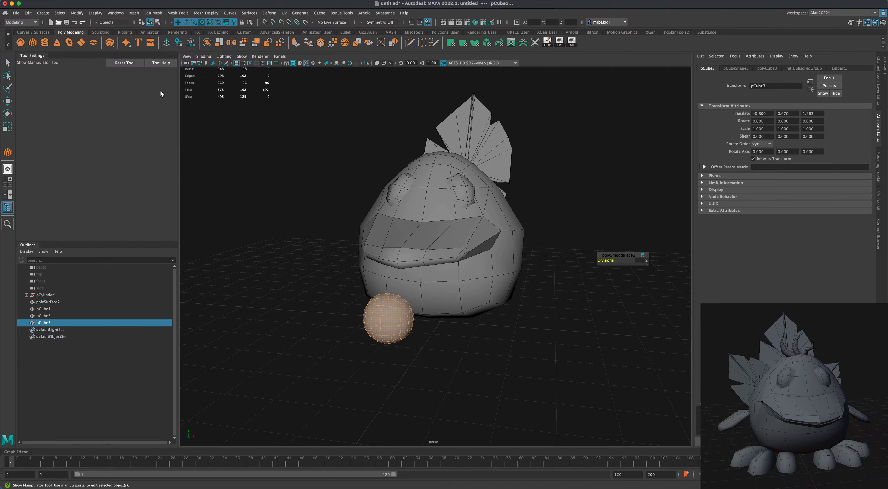
left_click_drag(291, 218, 561, 299, "alt")
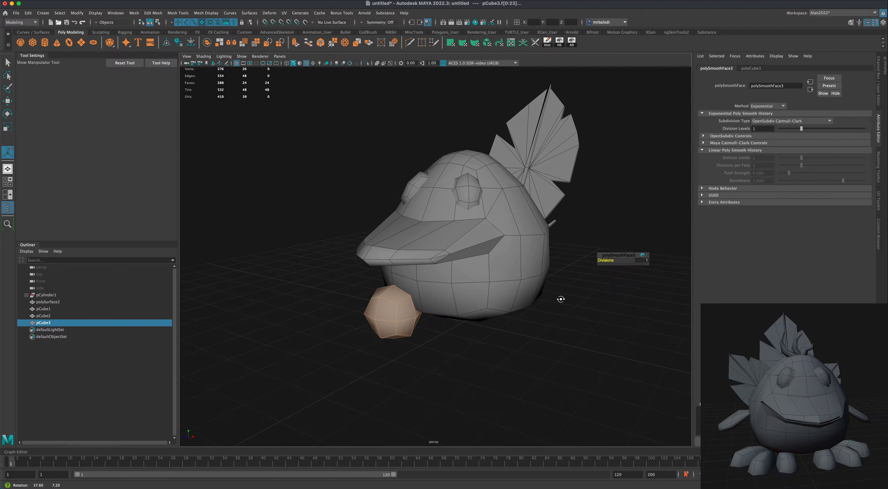
Step: Select the lower vertices of the smoothed cube and flatten them into a level base for the foot
left_click(10, 103)
left_click_drag(264, 256, 269, 252, "alt")
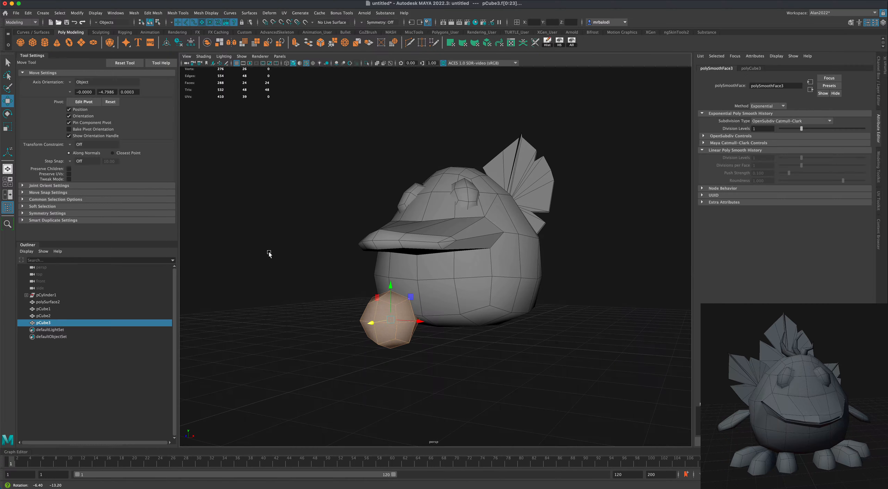
right_click(395, 335)
right_click_drag(396, 335, 336, 320)
left_click_drag(299, 327, 333, 320, "alt")
left_click_drag(324, 387, 387, 348)
left_click(9, 132)
left_click_drag(275, 254, 298, 265, "alt")
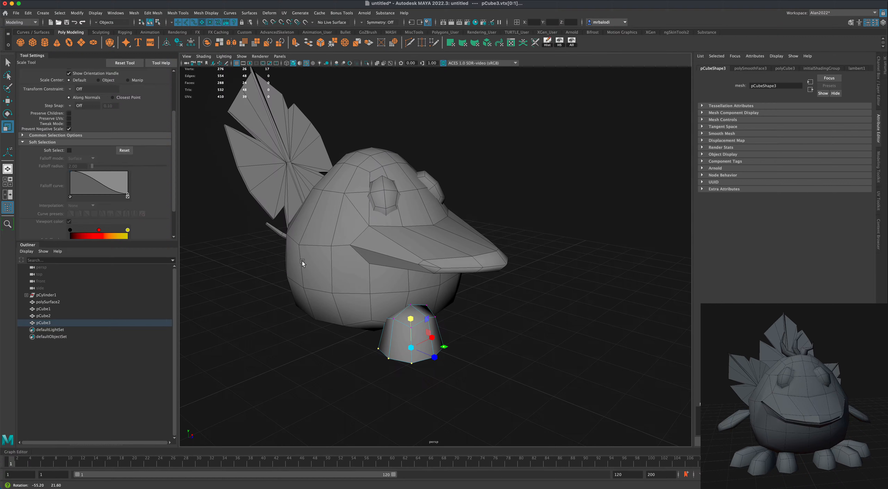
Step: Scale all of the foot piece's vertices vertically to about 0.59 and return to object mode
left_click_drag(313, 383, 333, 379, "alt")
left_click_drag(547, 391, 442, 303)
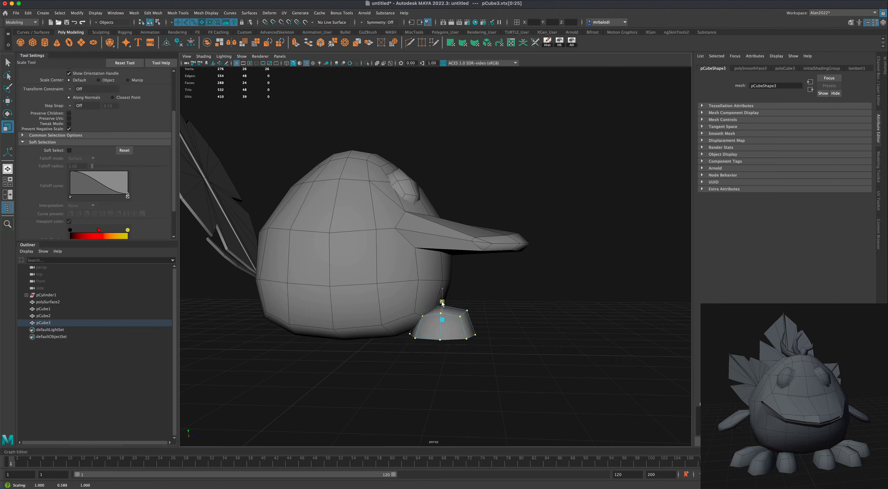
left_click_drag(519, 306, 449, 306, "alt")
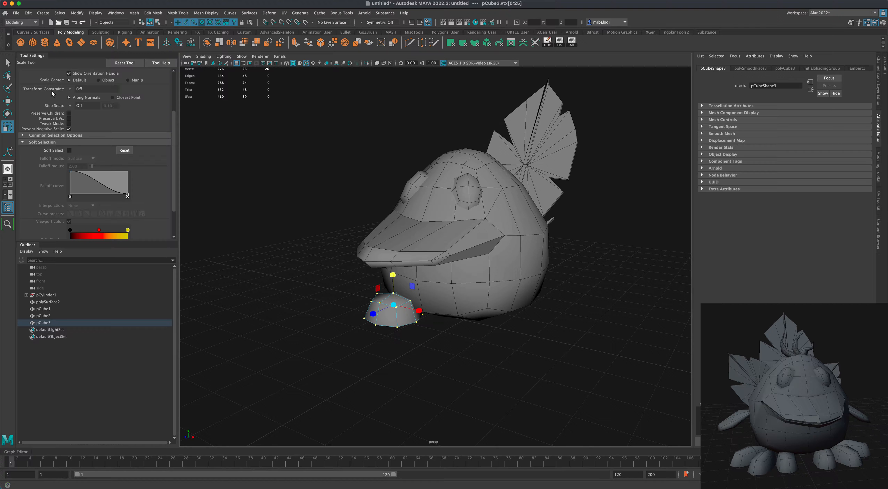
left_click(8, 63)
right_click_drag(392, 316, 420, 282)
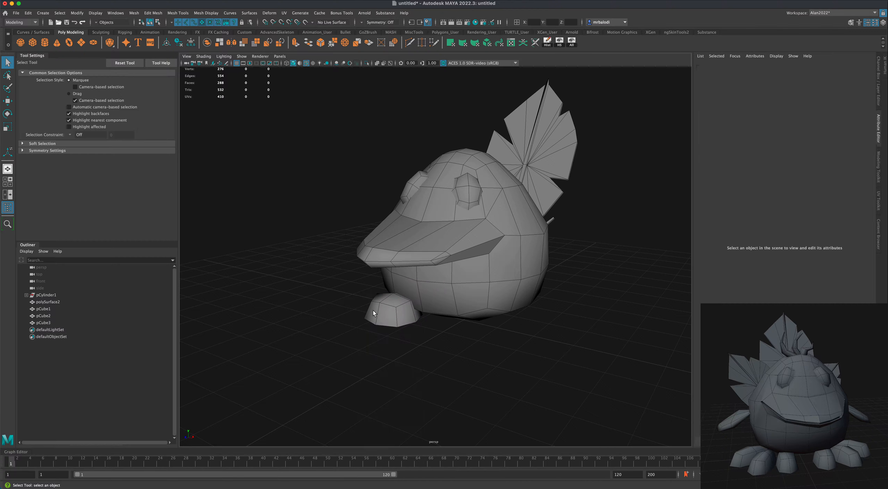
Step: Move the foot piece forward to Z 3.061 and, in the side view, lengthen it to a Z scale of about 1.467
left_click(9, 101)
left_click_drag(373, 320, 341, 337)
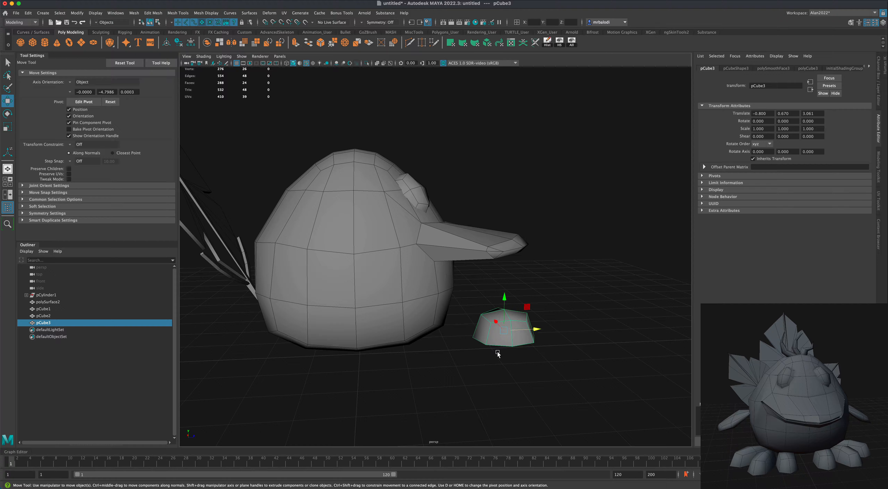
key("space")
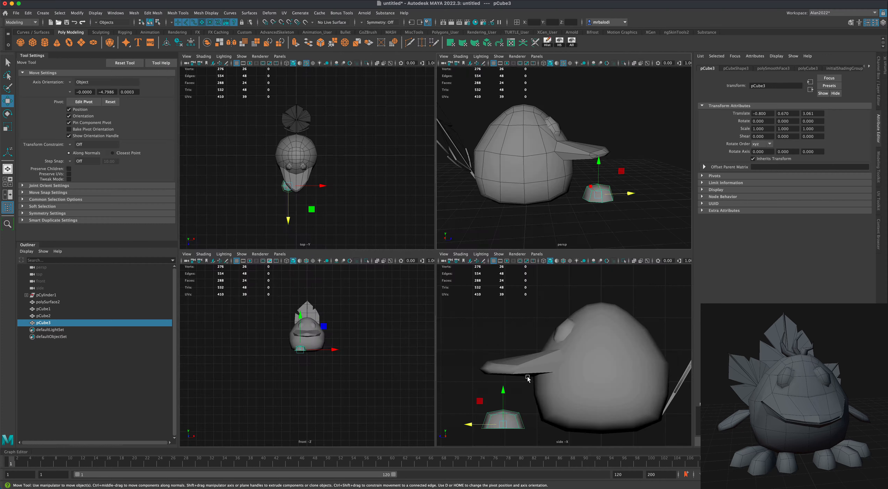
key("space")
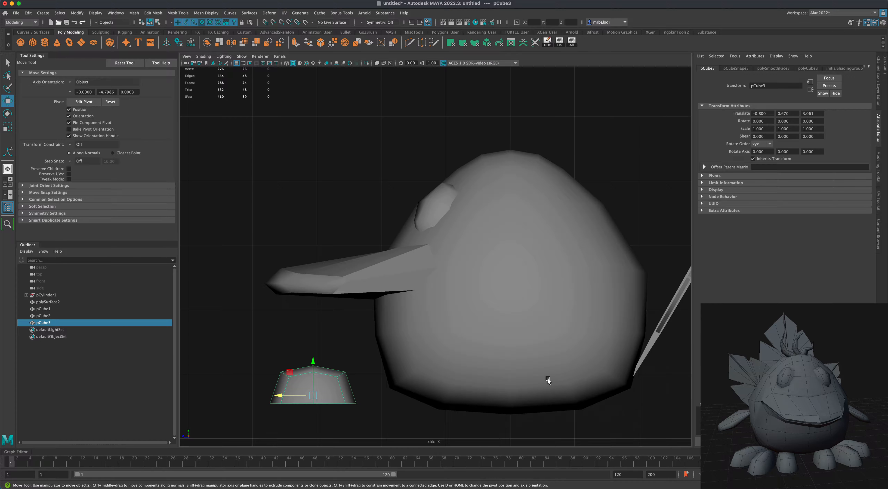
middle_click_drag(548, 379, 511, 345, "alt")
scroll(507, 362, "down", 5)
scroll(505, 358, "up", 4)
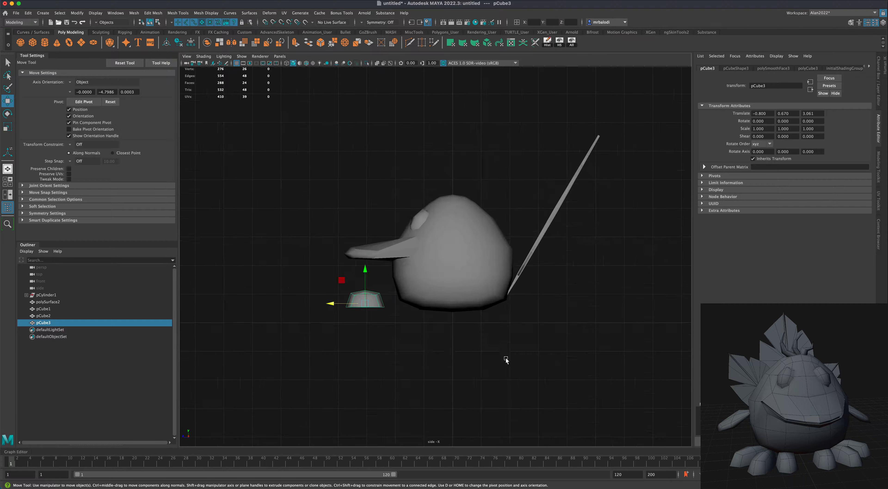
left_click(6, 128)
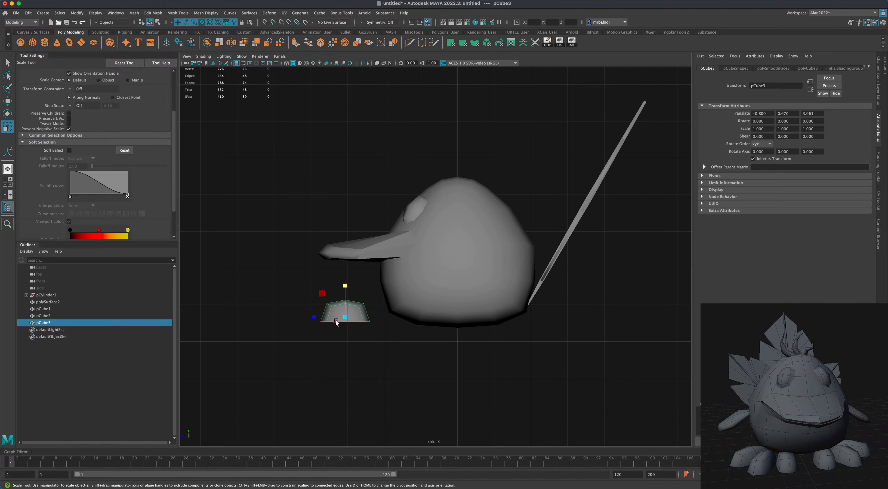
left_click_drag(318, 317, 302, 317)
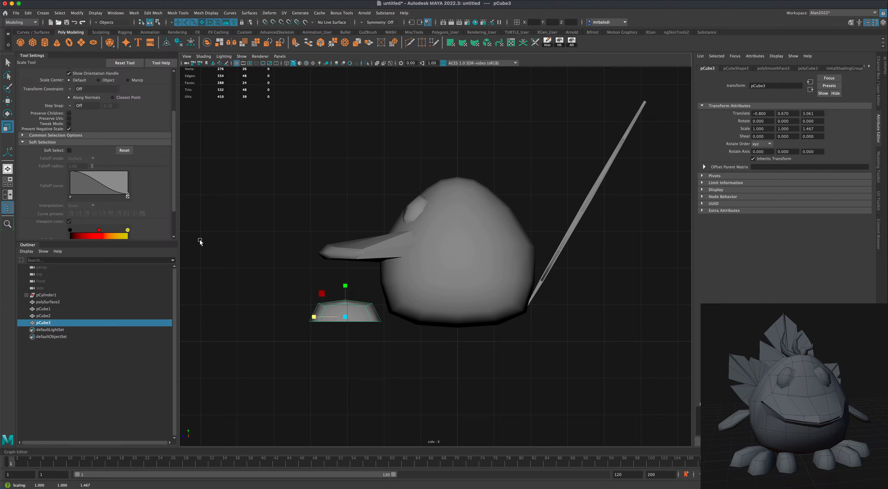
Step: Lower the foot piece's pivot to its base and snap the piece onto the ground grid beneath the body at Z 1
left_click(7, 102)
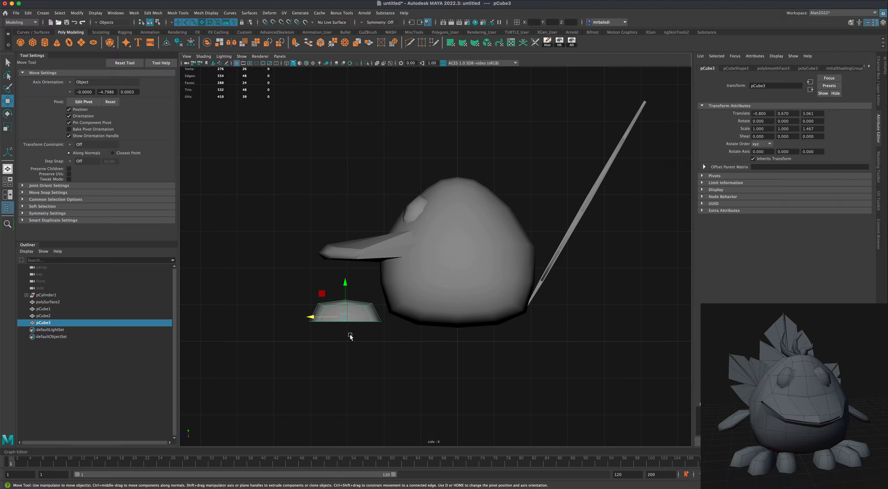
key("d")
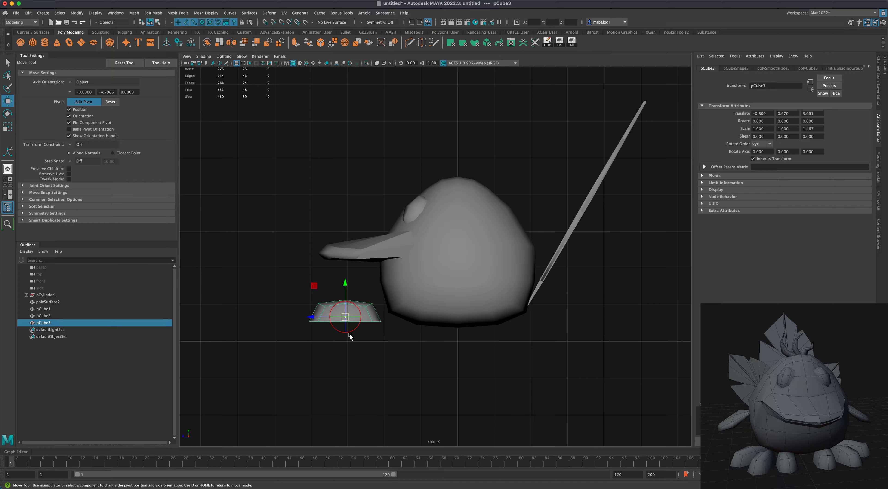
left_click_drag(345, 283, 345, 321)
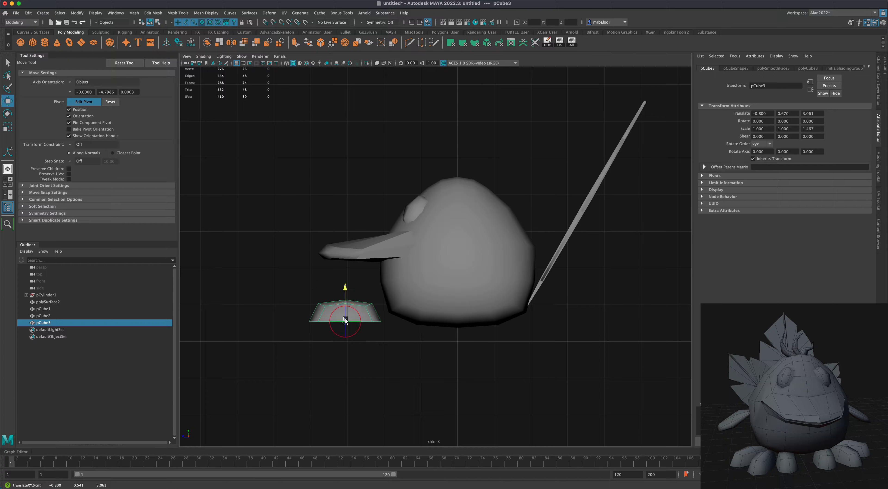
key("d")
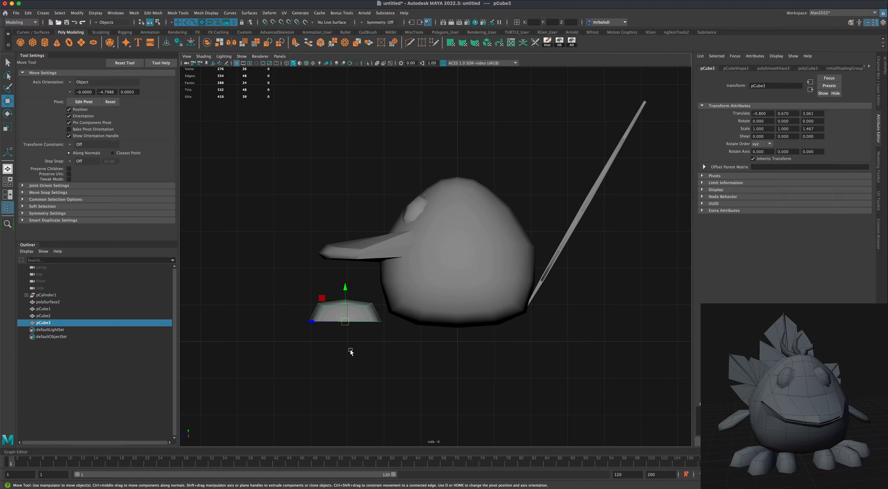
key("x")
left_click_drag(345, 321, 420, 341)
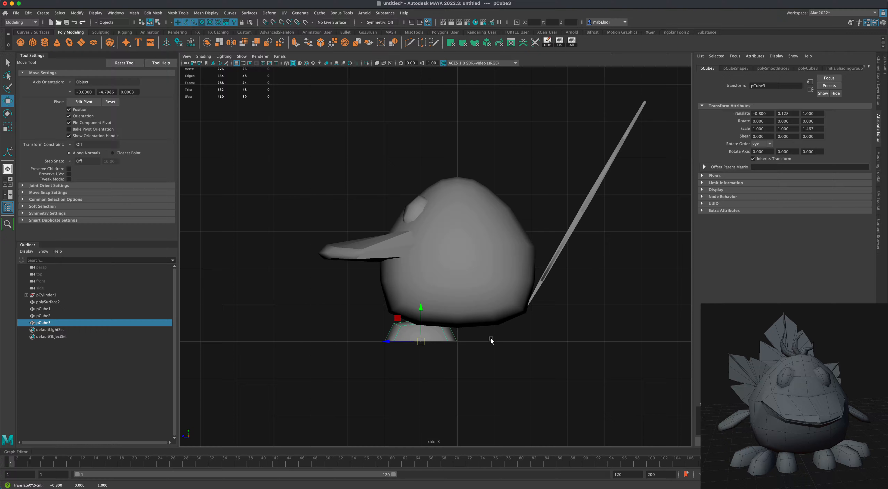
Step: Examine the foot piece's placement under the body in the front and perspective views
key("space")
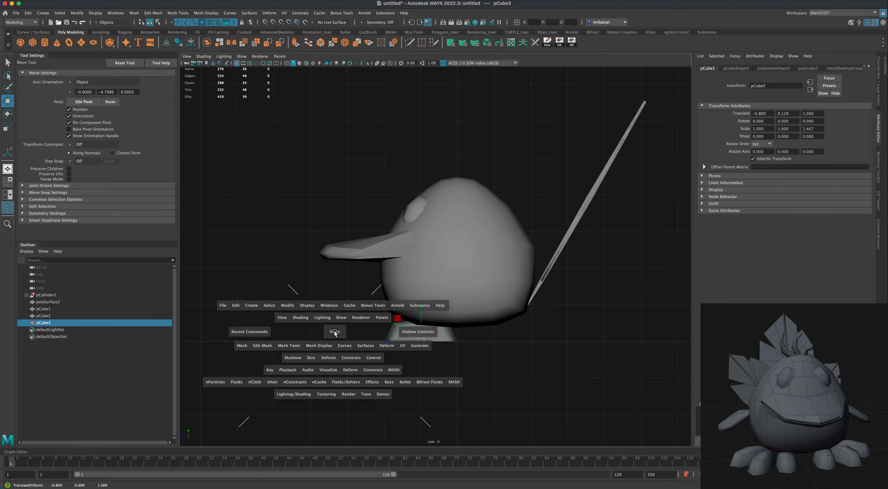
scroll(342, 396, "up", 8)
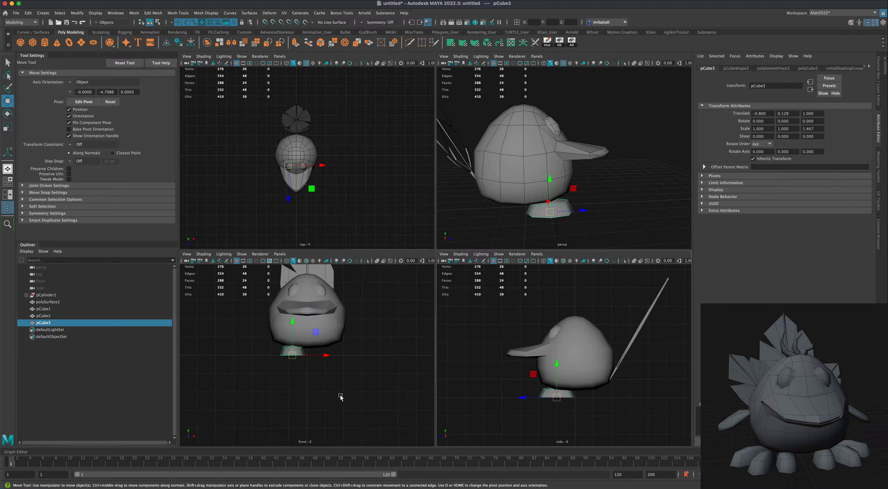
middle_click_drag(385, 360, 385, 420, "alt")
scroll(395, 407, "up", 4)
scroll(397, 409, "down", 5)
left_click(387, 397)
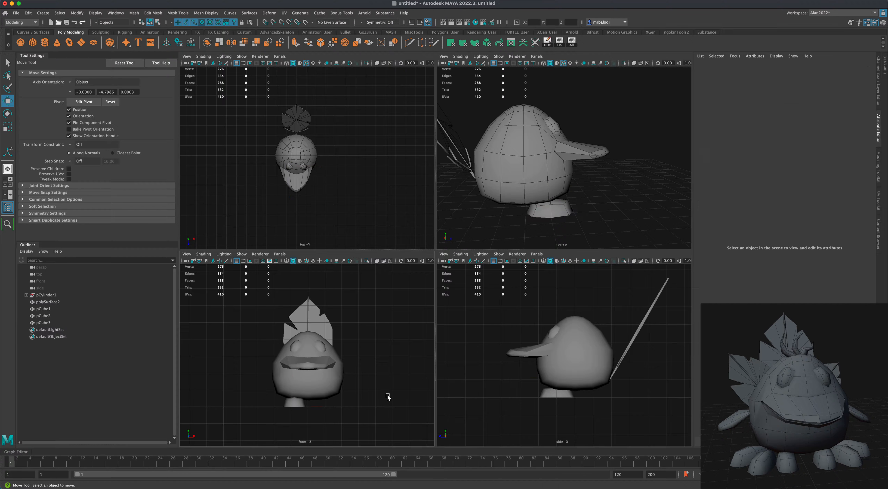
key("space")
left_click_drag(595, 234, 570, 237, "alt")
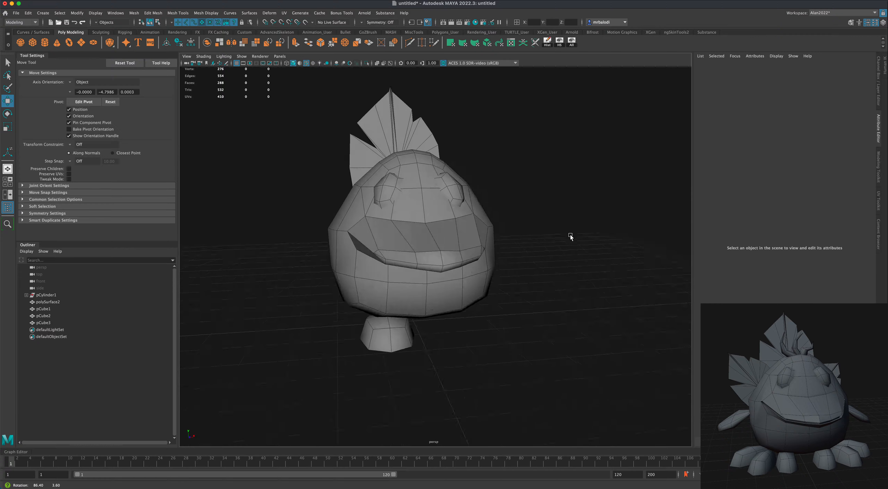
Step: Narrow the foot piece to an X scale of about 0.753 and rotate it about Y to -18.176
left_click(398, 340)
key("r")
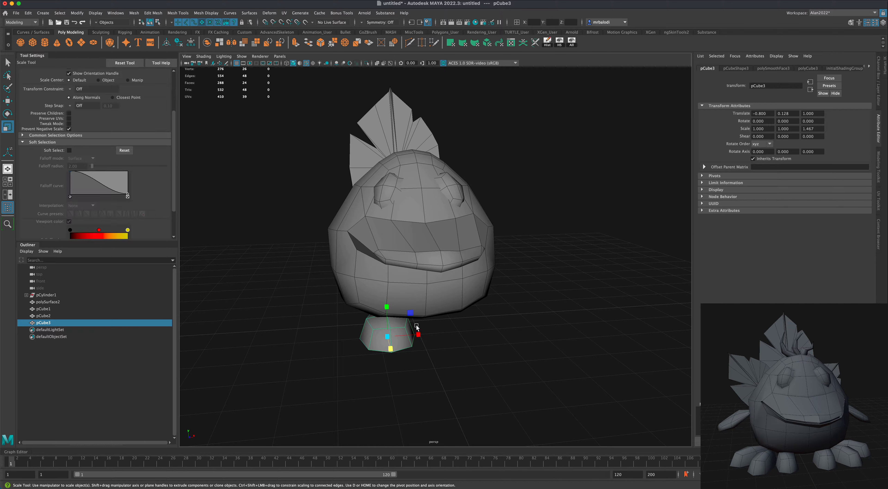
left_click_drag(417, 336, 346, 306)
left_click(7, 114)
key("w")
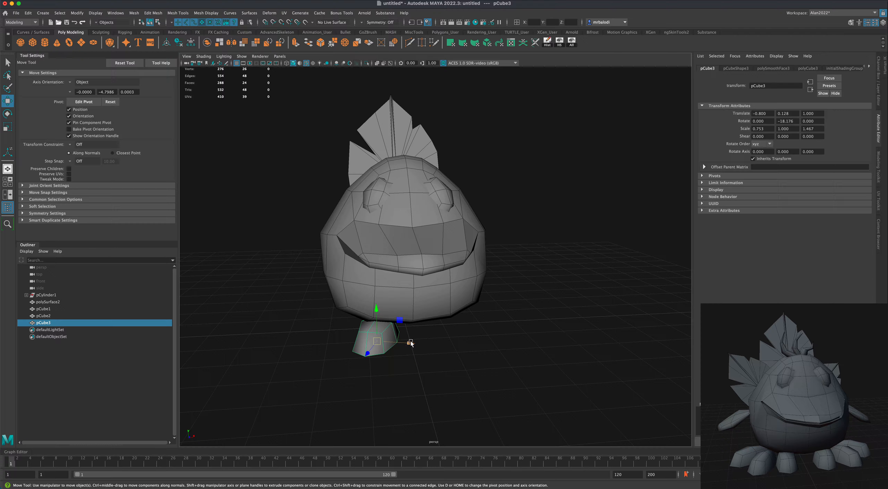
Step: Set the Move tool's axis orientation to World and shift the foot piece outward to X -1.120
left_click(70, 81)
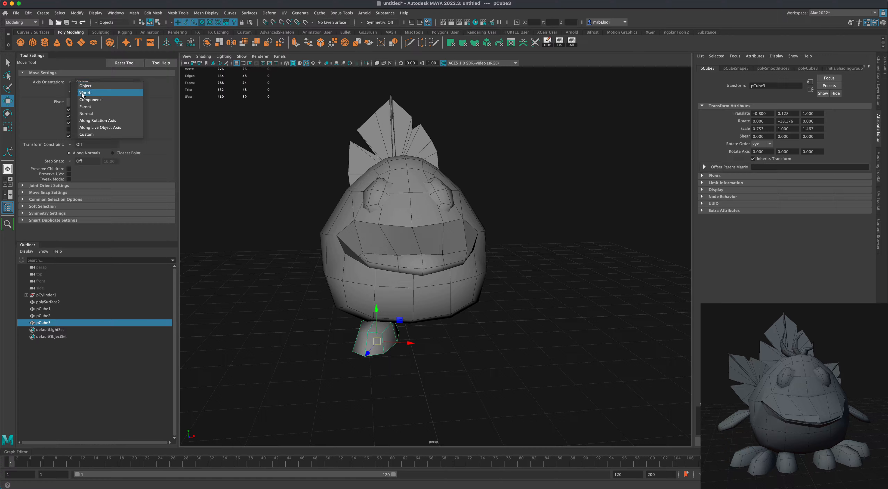
left_click(88, 108)
left_click_drag(412, 341, 399, 341)
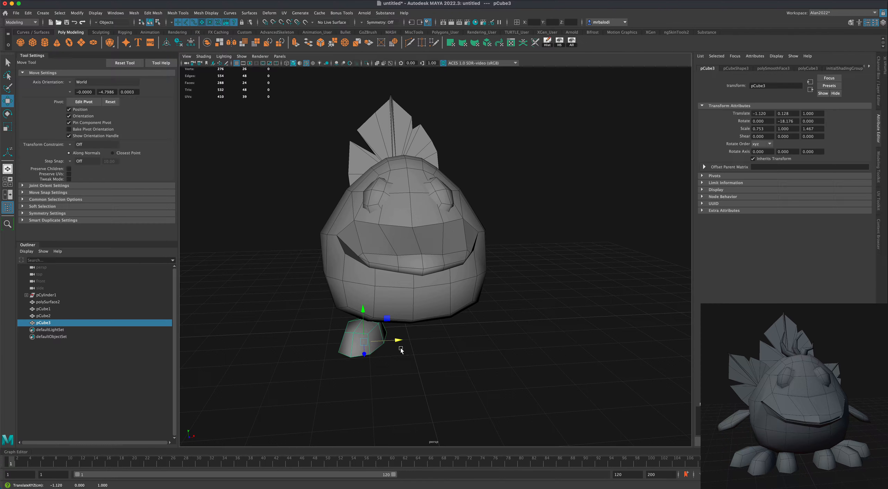
Step: Duplicate the foot piece, rotate the copy about its vertical axis, and move it beside the original toward the body's centre
key("ctrl+d")
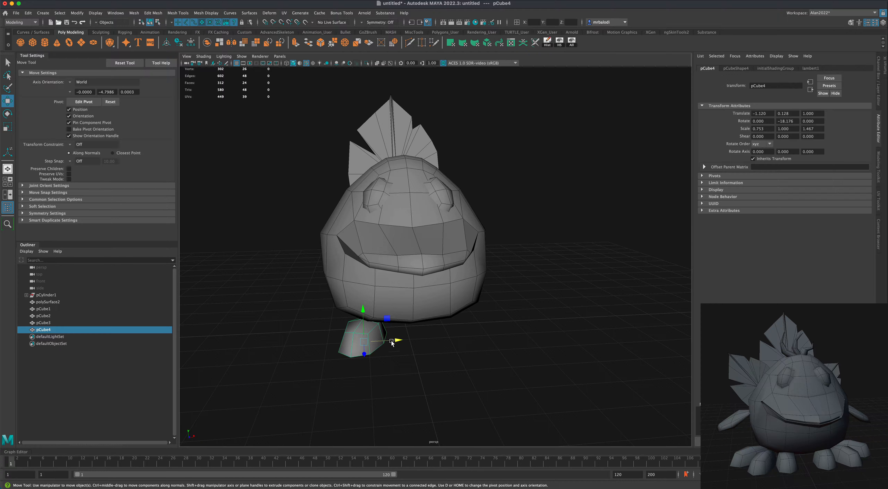
left_click(7, 114)
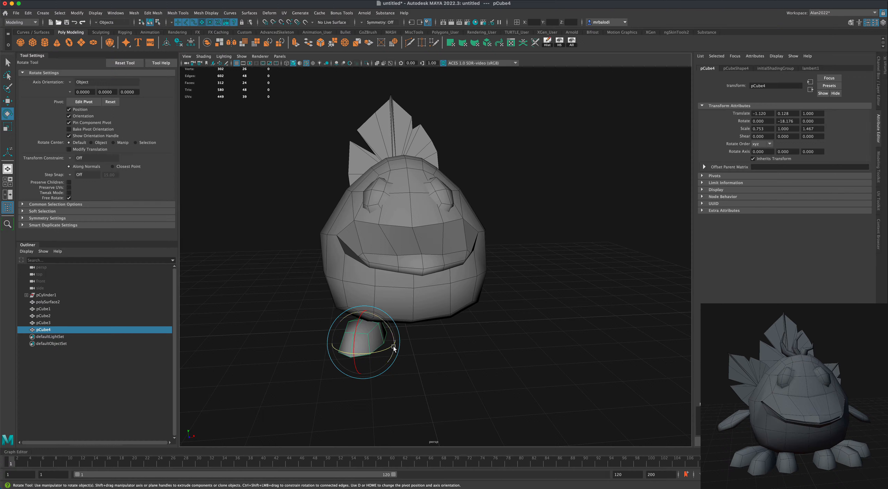
left_click_drag(393, 355, 430, 346)
left_click(7, 101)
left_click(459, 356)
Step: Duplicate the outer toe piece, rotate the copy further outward about its vertical axis, and move it beside the original on the outer side
left_click_drag(492, 374, 504, 359, "alt")
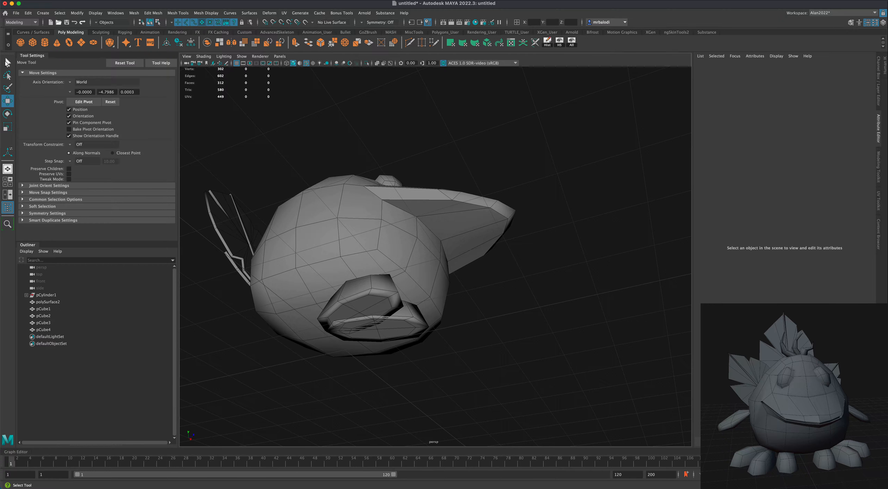
left_click(7, 62)
left_click_drag(455, 378, 352, 359, "alt")
left_click(350, 359)
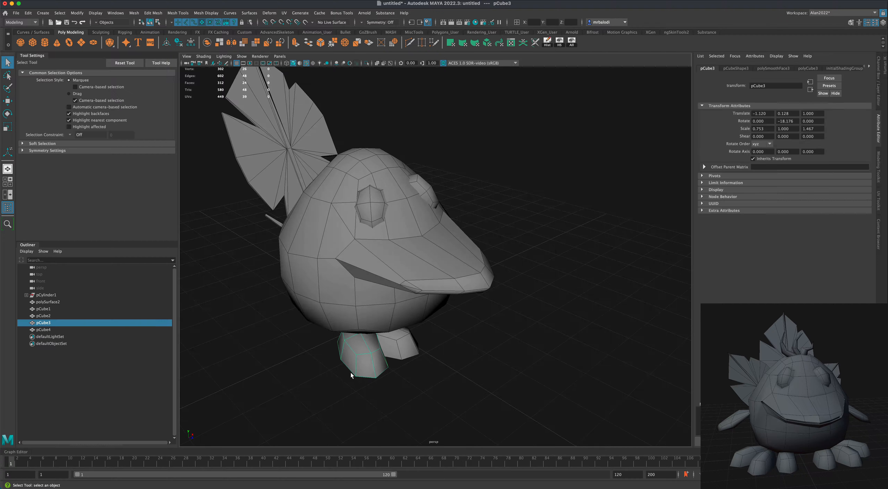
key("e")
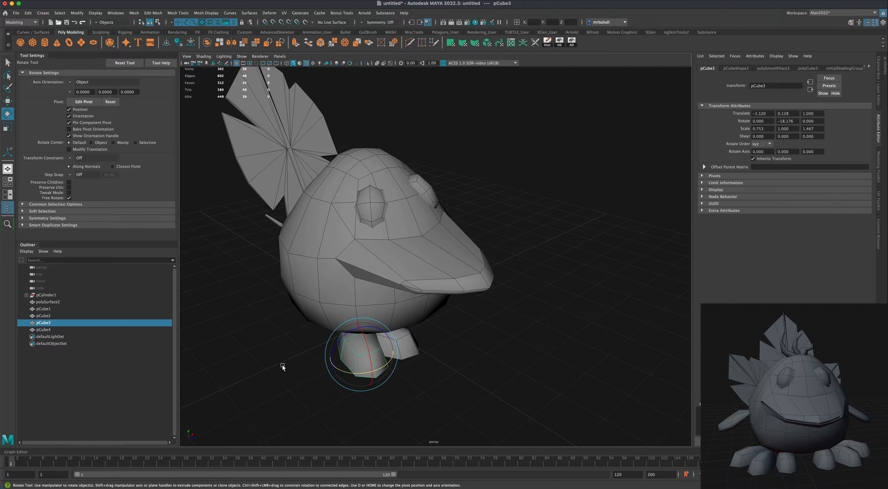
mouse_move(353, 373)
left_mouse_down("shift")
mouse_move(345, 369)
mouse_move(378, 355)
mouse_move(358, 355)
left_mouse_up("shift")
left_click(8, 101)
left_click(477, 404)
mouse_move(477, 404)
left_mouse_down("alt")
mouse_move(468, 402)
mouse_move(493, 404)
left_mouse_up("alt")
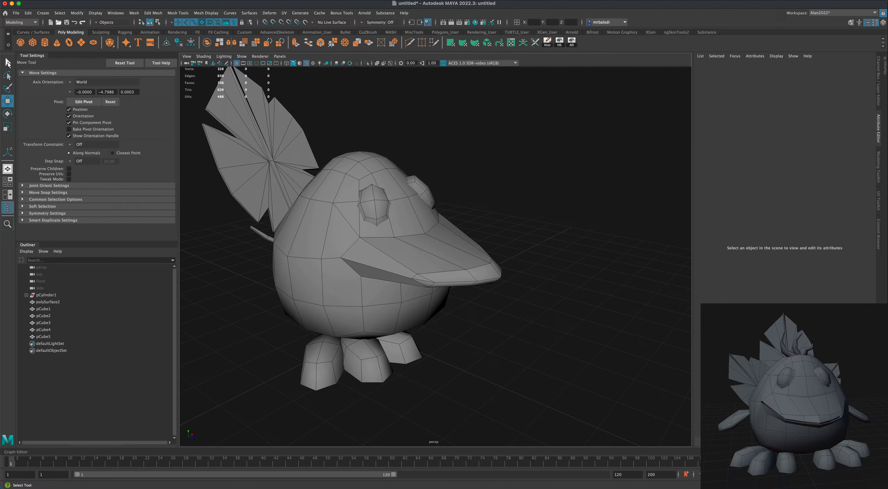
Step: Select the three toe pieces and combine them into one foot mesh
left_click(7, 62)
left_click_drag(387, 394, 412, 398)
left_click_drag(466, 404, 477, 368, "alt")
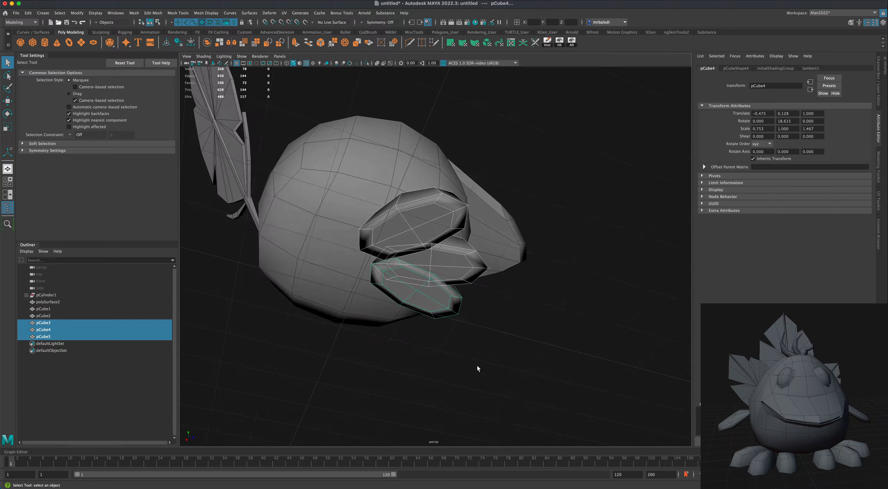
left_click_drag(515, 390, 499, 406, "alt")
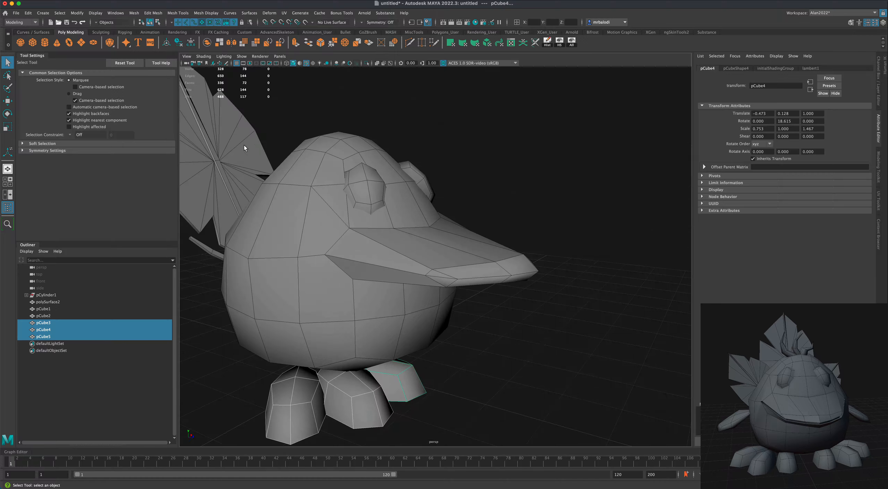
left_click(206, 44)
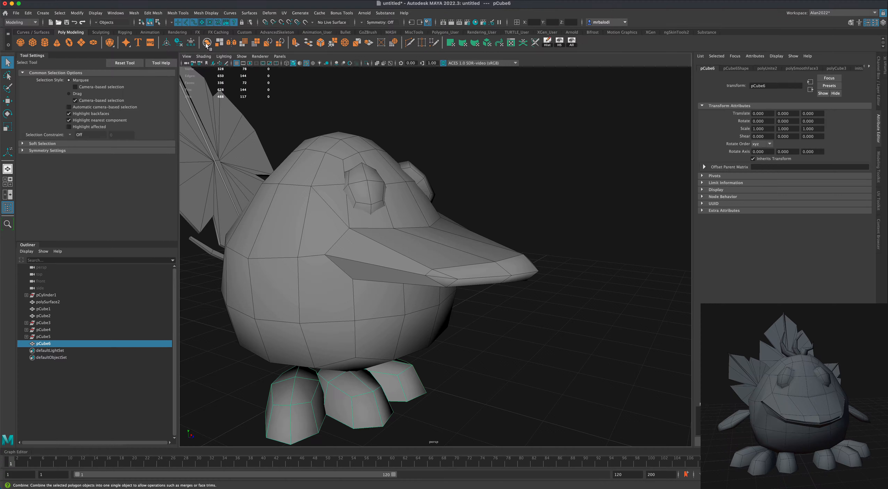
Step: Isolate the combined foot in the top view and turn on X-ray shading
key("space")
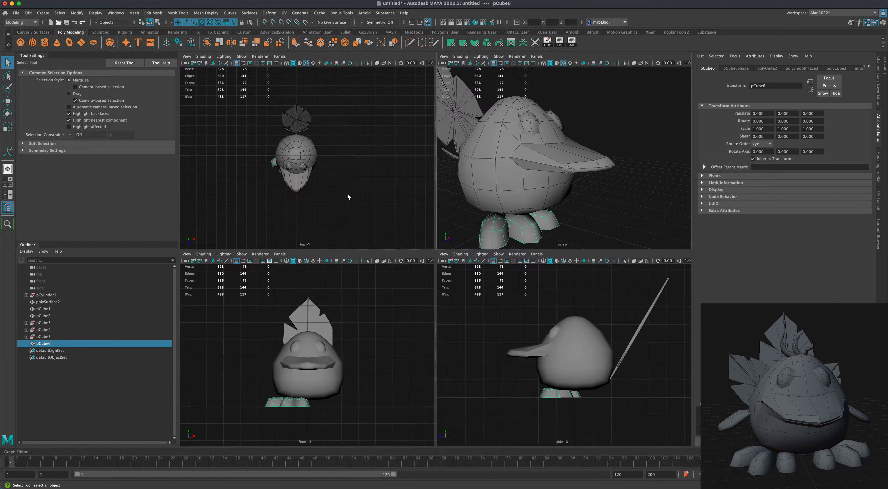
key("space")
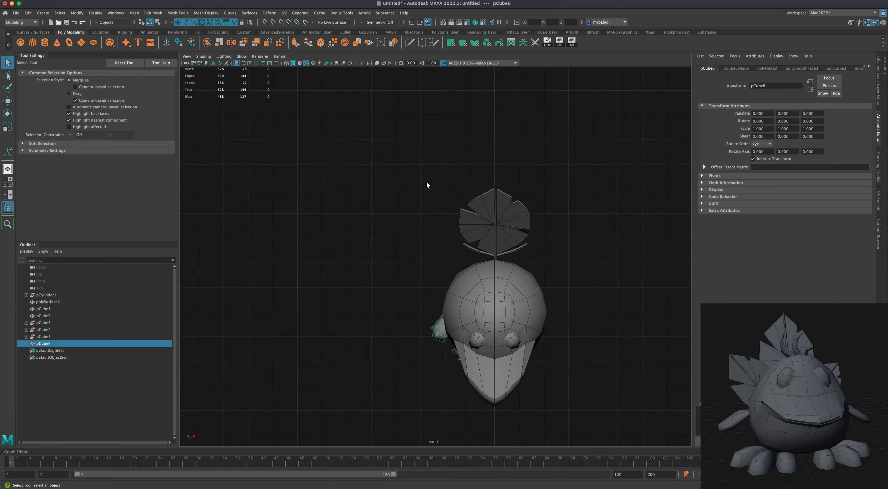
left_click(366, 63)
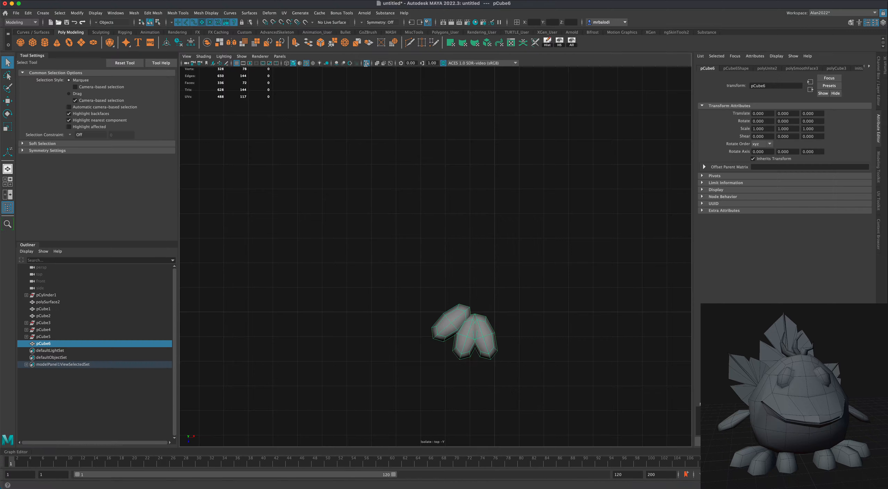
middle_click_drag(382, 324, 345, 278, "alt")
scroll(347, 286, "up", 8)
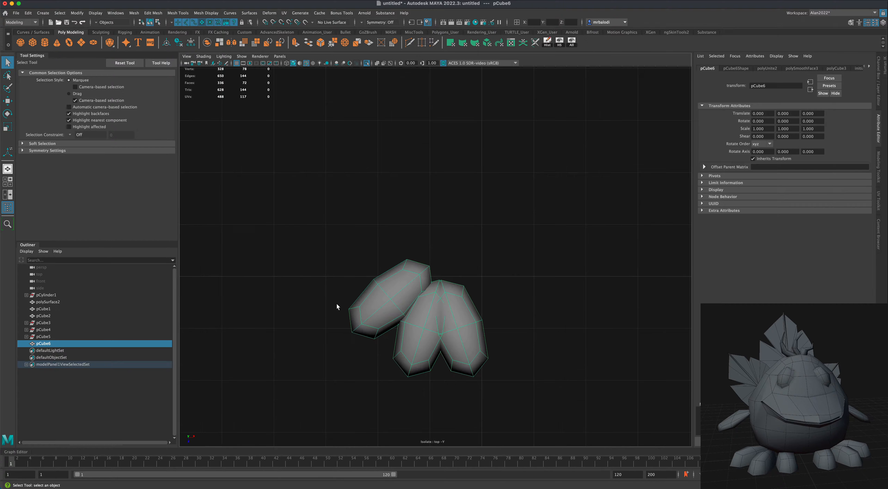
middle_click_drag(326, 320, 335, 249, "alt")
scroll(335, 251, "up", 6)
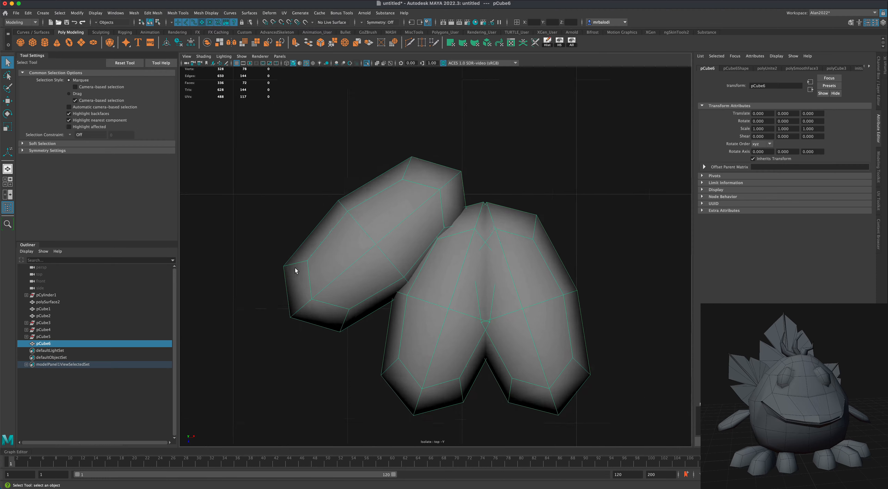
scroll(301, 252, "down", 5)
scroll(341, 248, "up", 5)
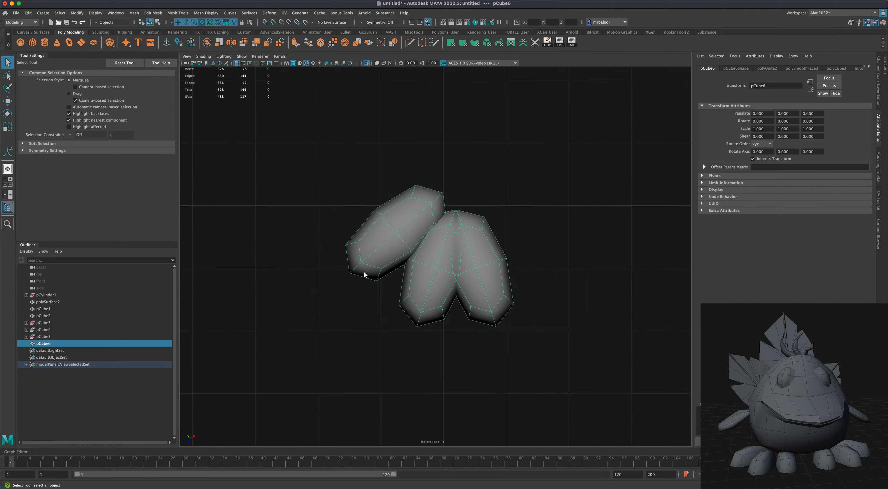
middle_click_drag(364, 276, 360, 280, "alt")
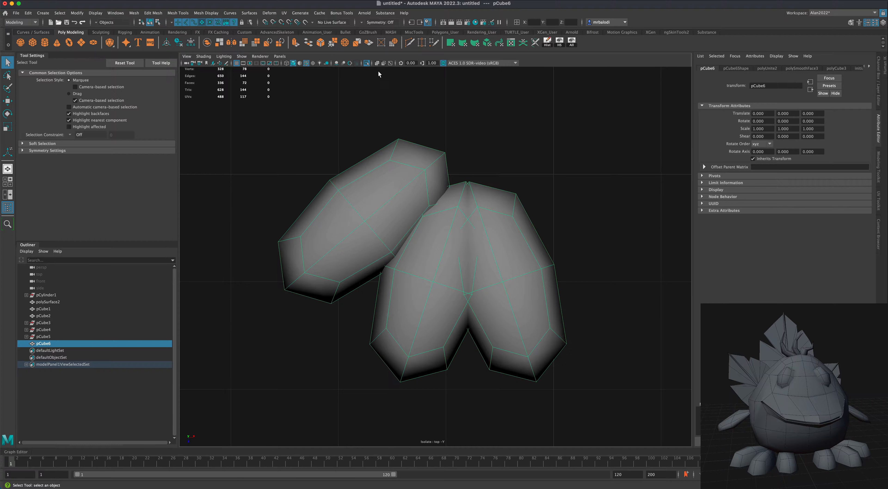
left_click(377, 64)
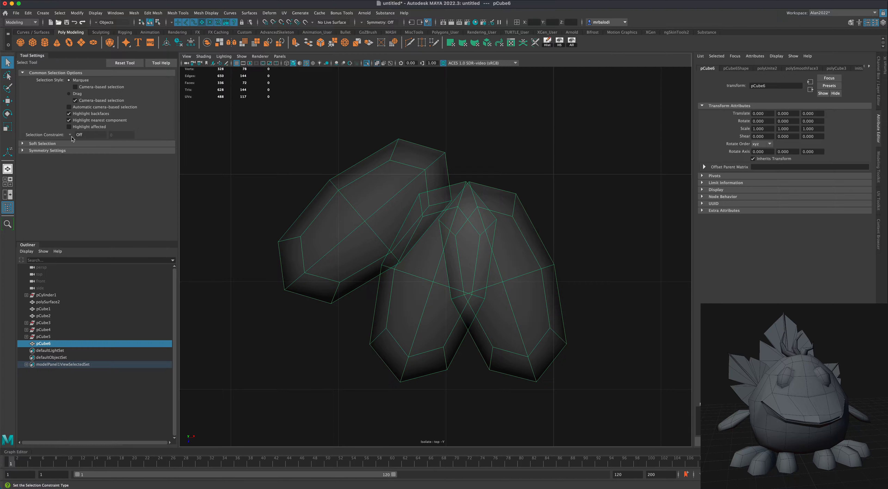
Step: Move the facing side vertices of the outer and middle toes apart so the two toes no longer overlap
left_click(13, 102)
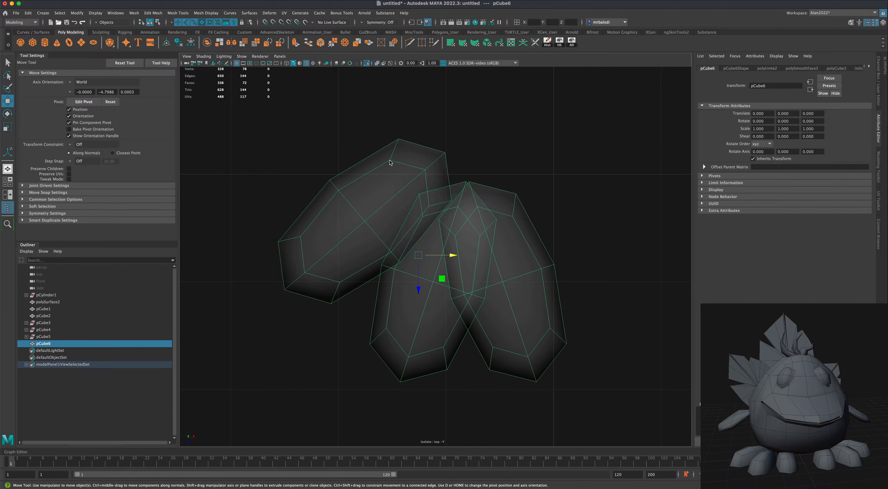
right_click_drag(390, 162, 359, 163)
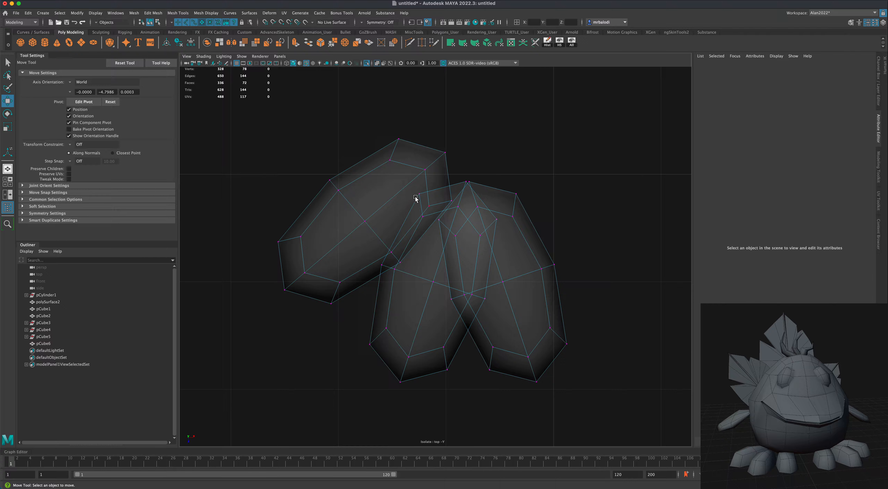
left_click_drag(453, 212, 461, 211)
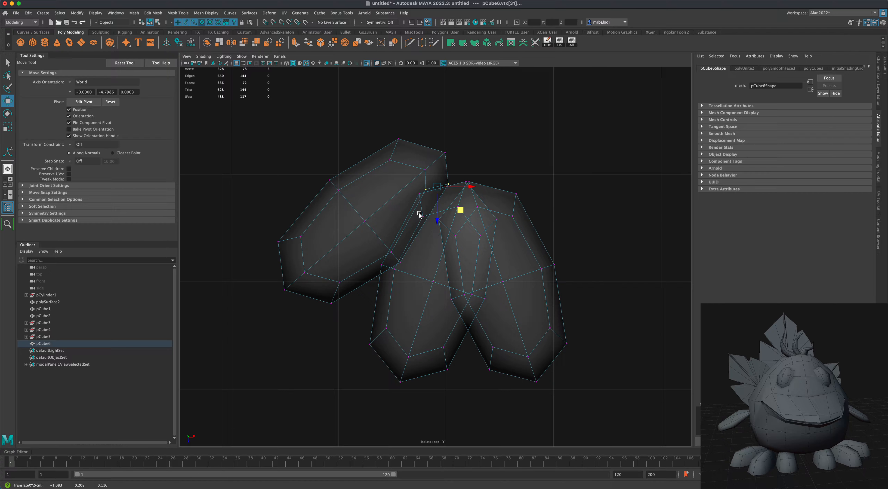
left_click_drag(396, 256, 414, 279)
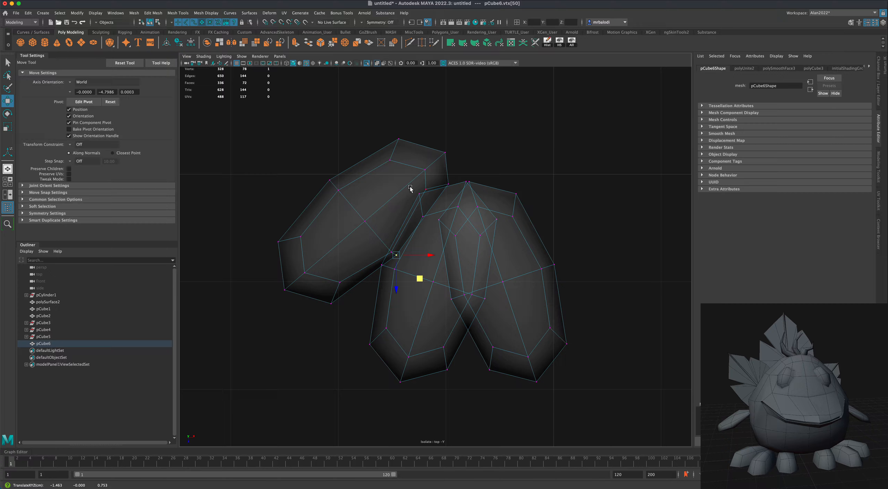
left_click_drag(411, 189, 457, 244)
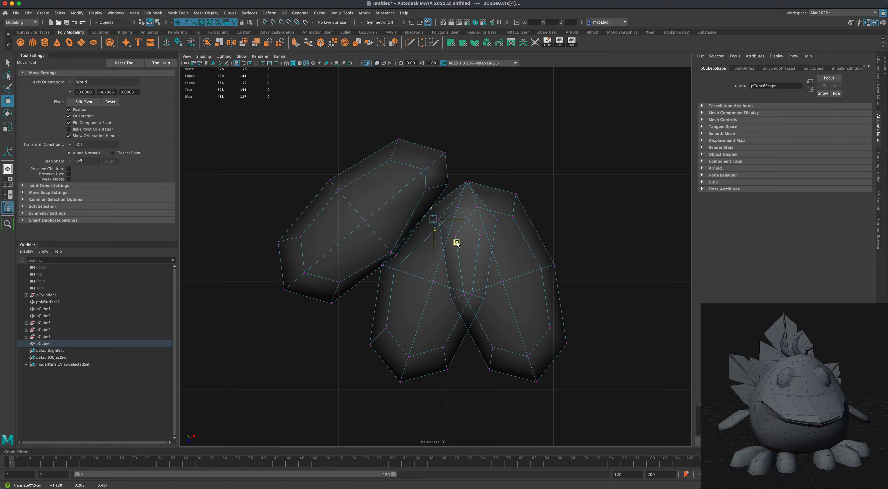
left_click_drag(375, 261, 396, 281)
middle_click_drag(413, 291, 417, 295)
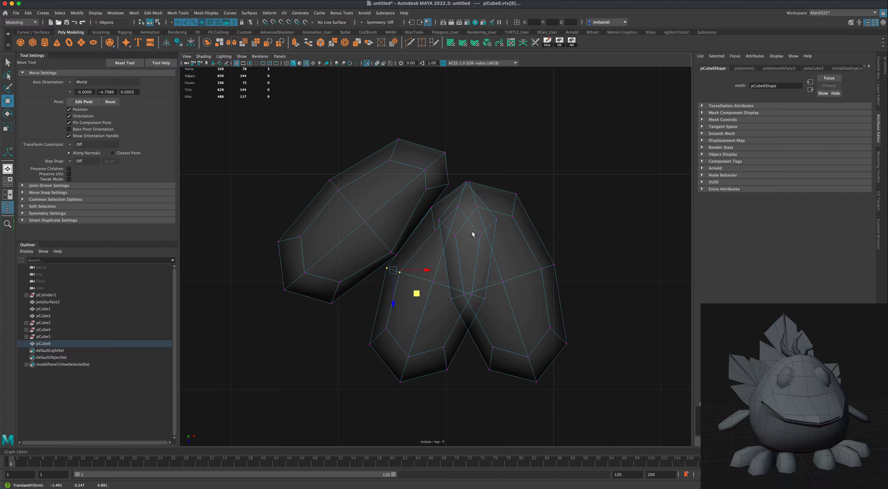
Step: Shift the overlapping mid-length side vertices of the middle and inner toes so their sides meet without crossing
scroll(472, 284, "up", 2)
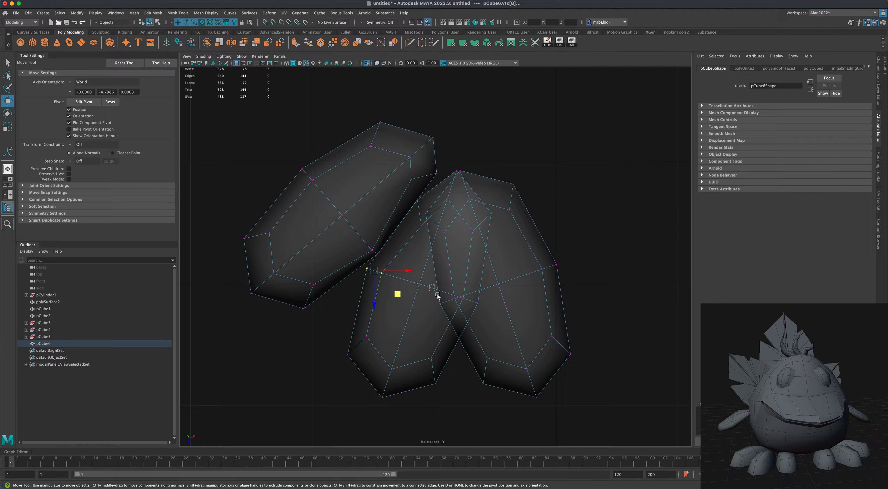
left_click_drag(456, 311, 456, 311)
middle_click_drag(471, 325, 490, 326)
left_click(482, 307)
left_click(476, 315)
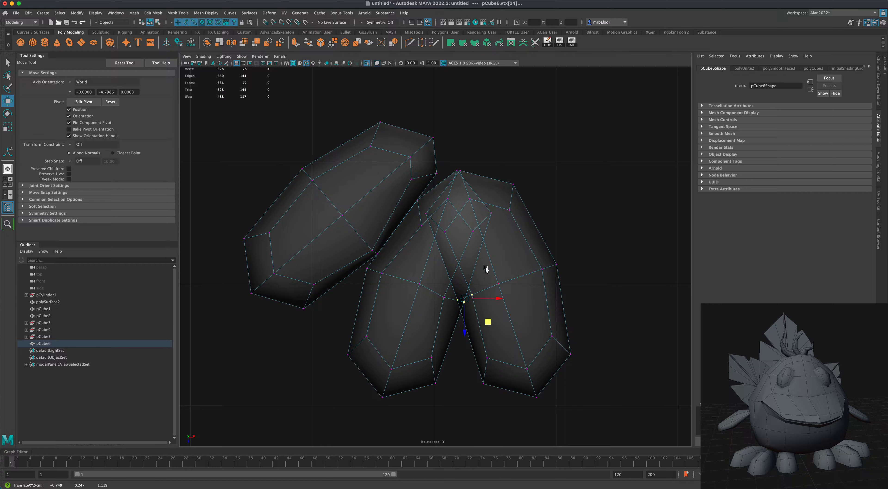
Step: Pull the middle toe's rear inner-side vertices toward its own centre to narrow its back end
left_click(491, 212)
left_click_drag(511, 247, 482, 248)
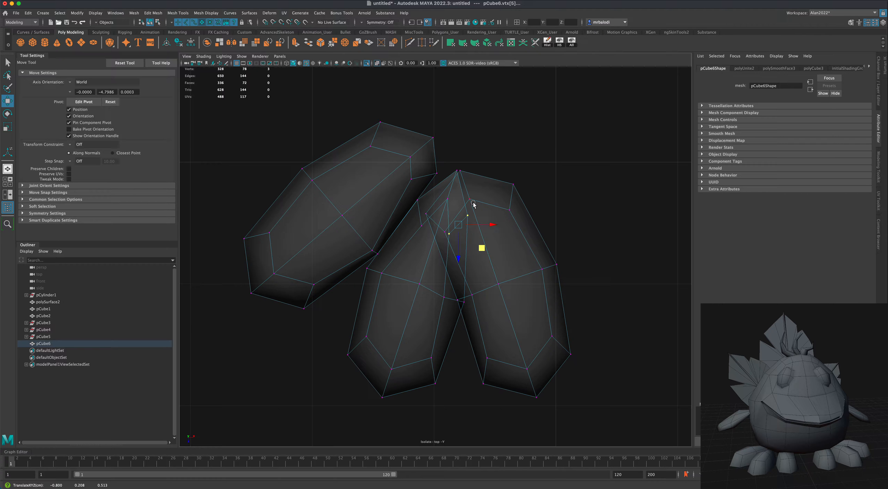
left_click(428, 190)
left_click_drag(412, 194, 428, 209)
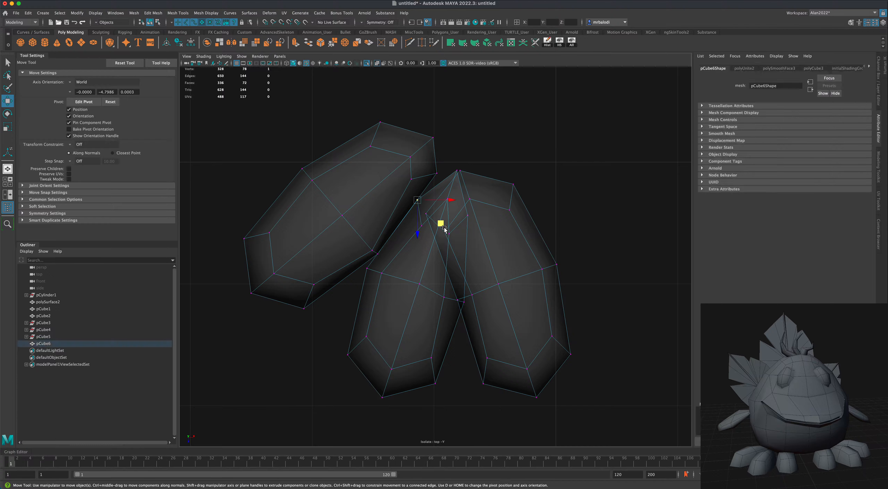
Step: Select all faces of the inner toe and move it clear of the other two toes
right_click(497, 242)
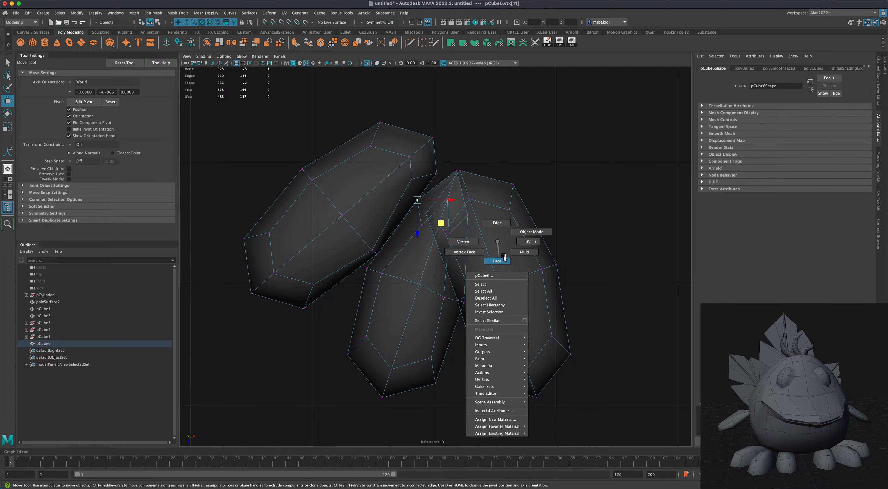
right_click_drag(504, 258, 504, 259)
double_click(508, 249)
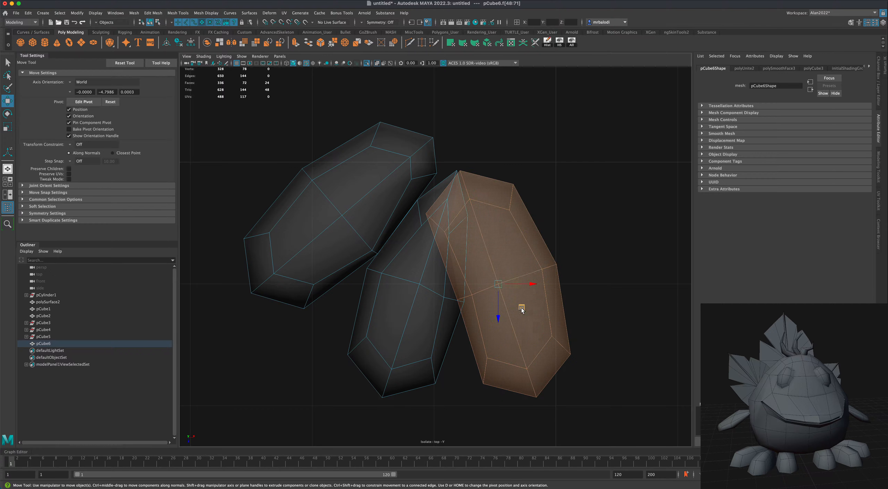
middle_click_drag(522, 309, 577, 301)
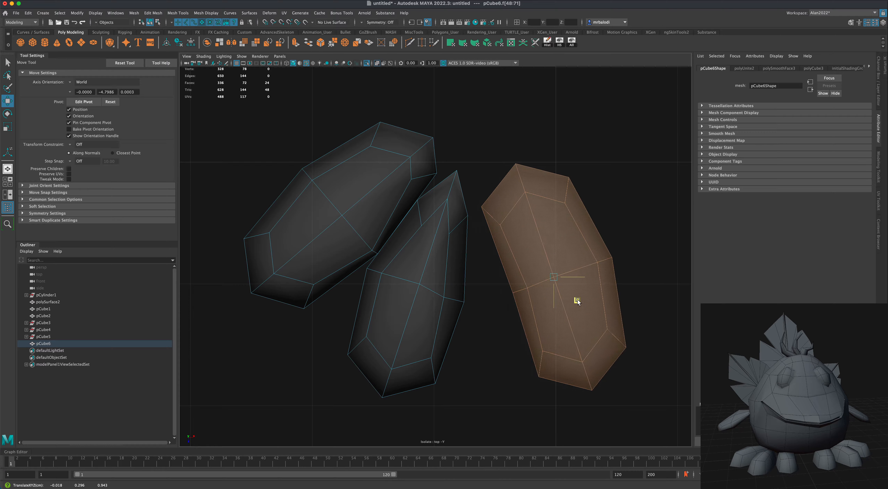
Step: Move the inner toe's rear vertices on the side facing the middle toe inward to narrow its back end
right_click(534, 256)
right_click_drag(508, 256, 508, 256)
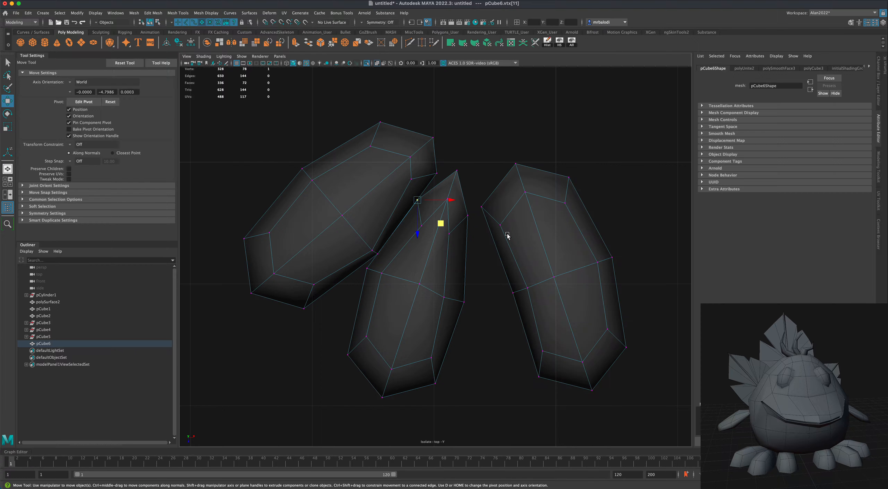
left_click_drag(475, 197, 538, 256)
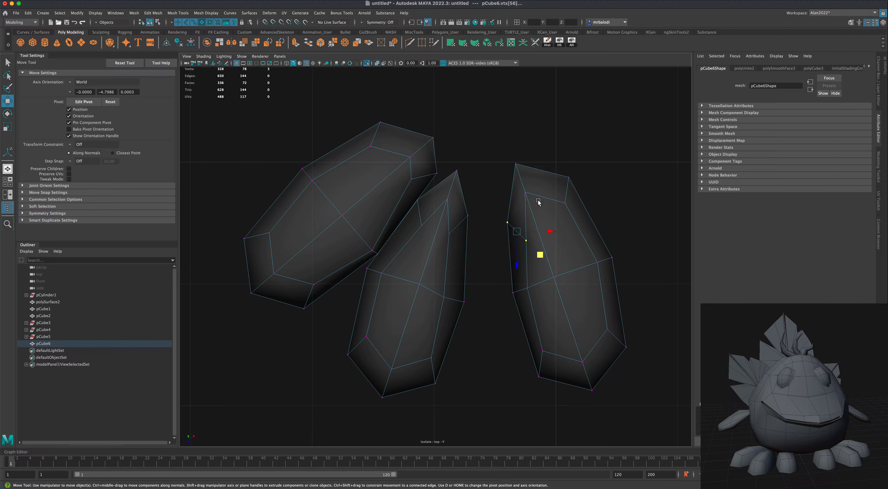
left_click_drag(550, 203, 561, 220)
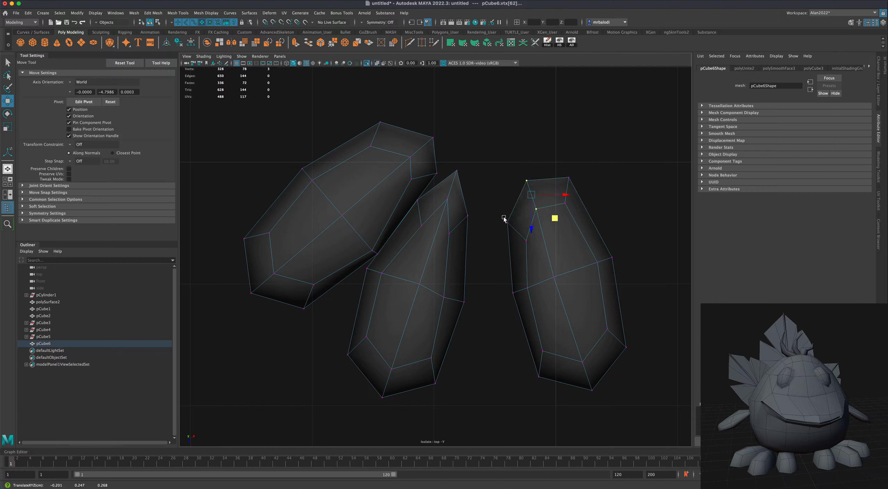
left_click_drag(543, 257, 545, 257)
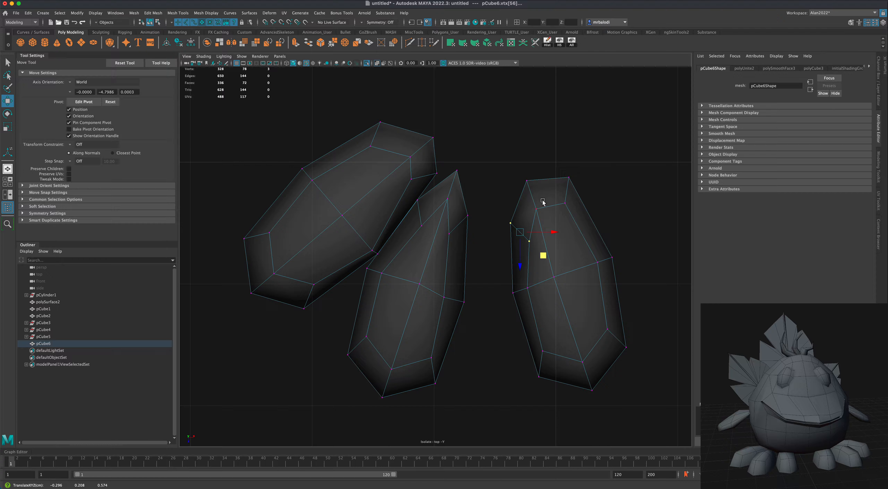
Step: Select all faces of the reshaped inner toe and move it back against the middle toe
right_click_drag(543, 202, 570, 193)
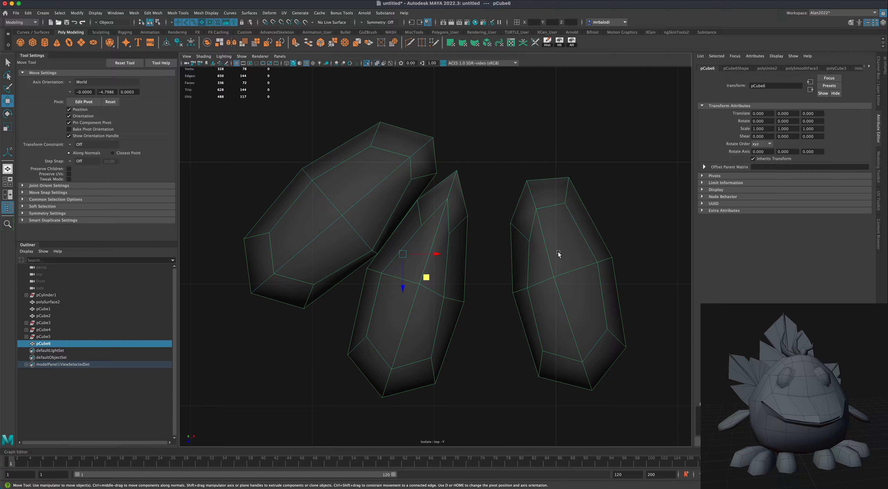
right_click_drag(558, 254, 559, 273)
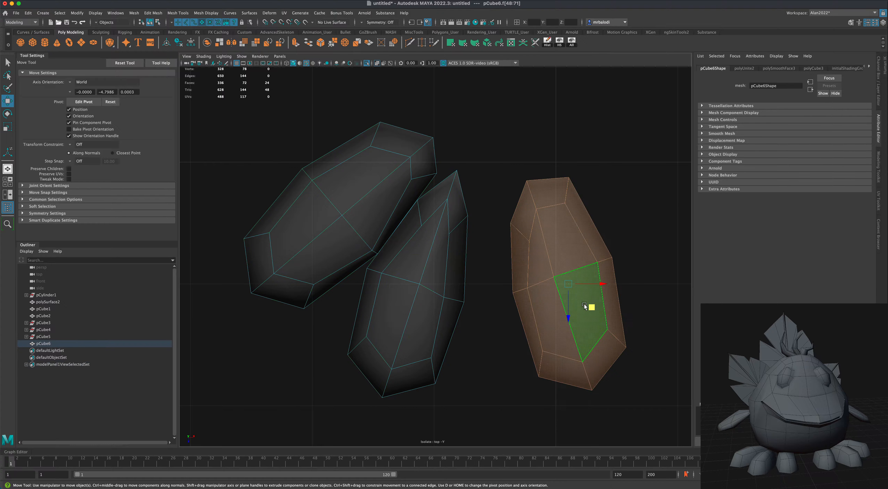
left_click_drag(592, 308, 549, 291)
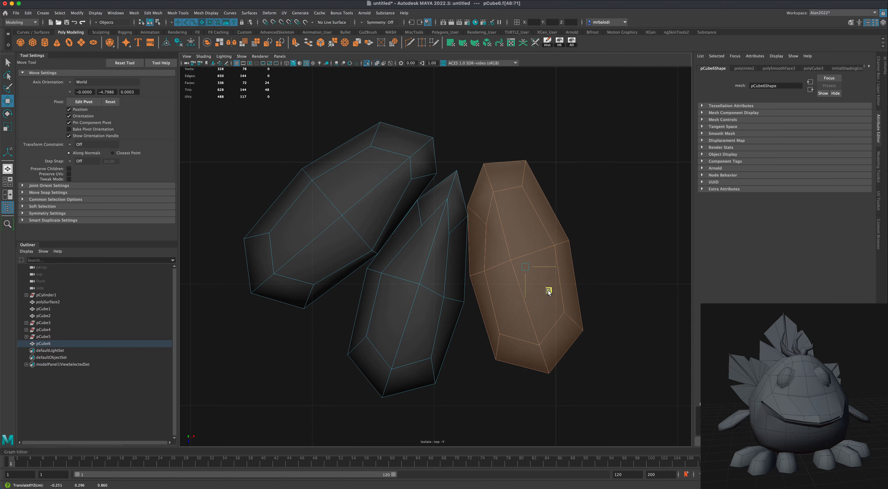
Step: Reposition the outer toe's inner rear vertex, the middle toe's rear tip and the inner toe's adjacent rear corner to fit the back ends together
key("e")
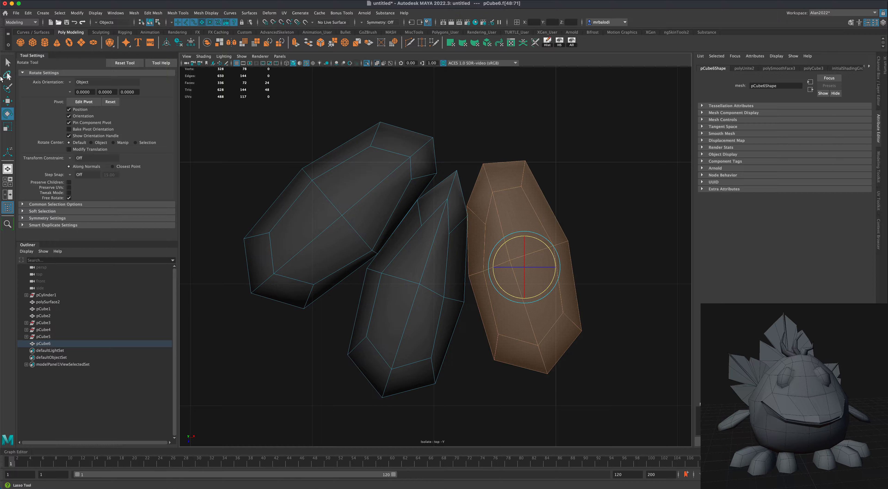
left_click(7, 62)
right_click_drag(429, 141, 408, 143)
left_click_drag(433, 179, 434, 181)
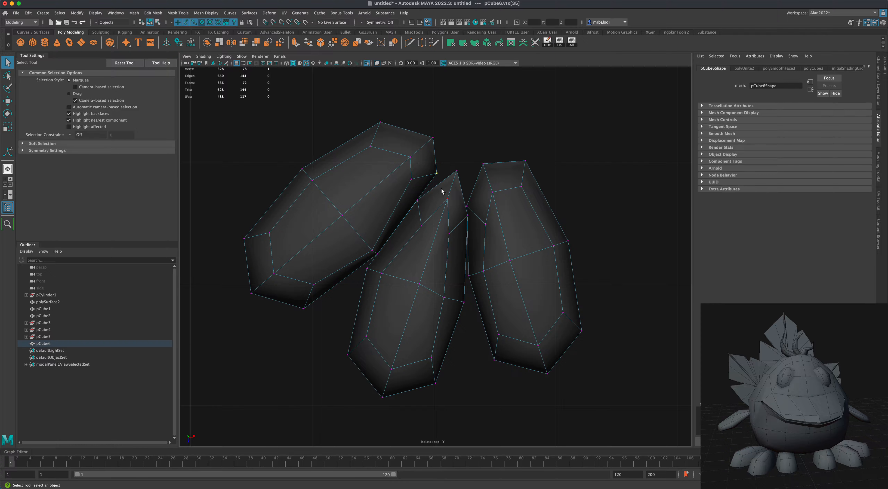
key("w")
mouse_move(461, 198)
middle_mouse_down()
mouse_move(473, 192)
mouse_move(464, 192)
middle_mouse_up()
left_click_drag(469, 131, 475, 205)
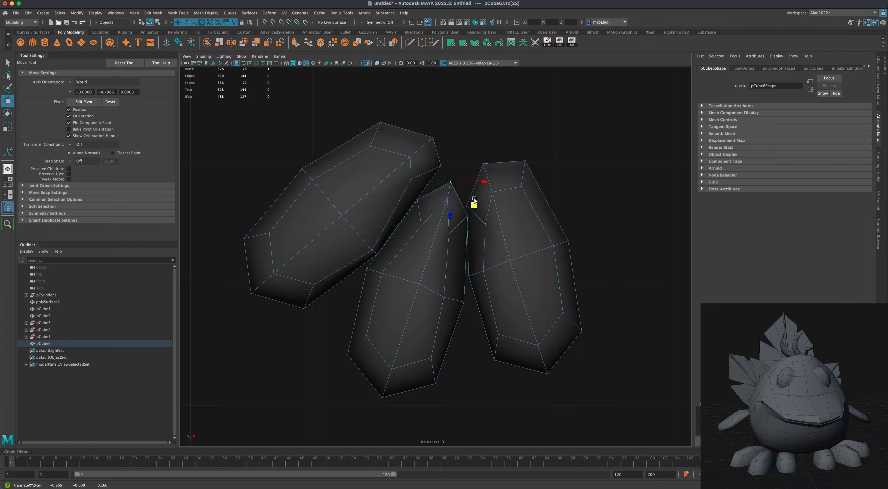
left_click_drag(478, 154, 468, 202)
Step: Move the outer toe's rear corner vertices slightly to refine its back end, and return to object selection
left_click(441, 166)
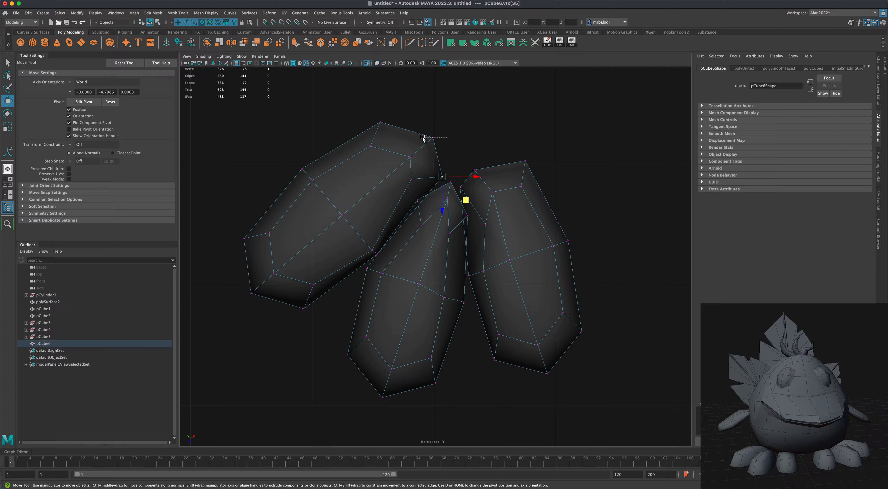
left_click_drag(456, 164, 456, 171)
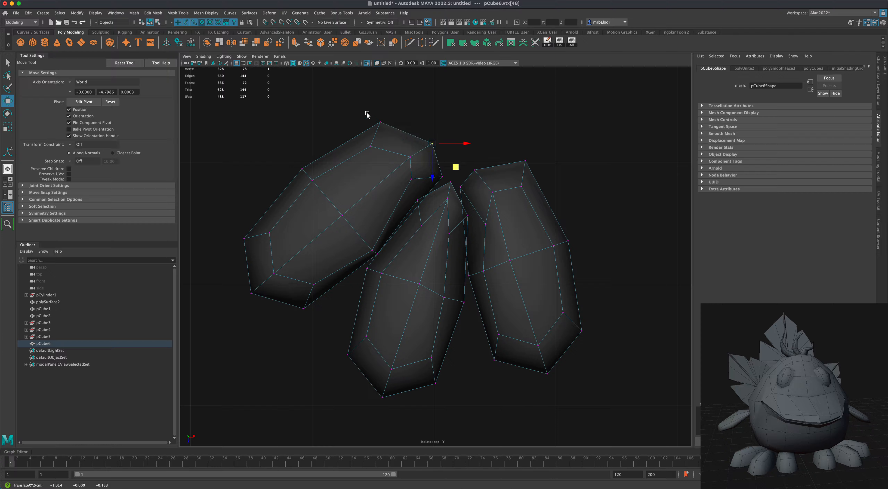
left_click(380, 122)
right_click_drag(512, 207, 583, 194)
Step: Select the whole three-toed foot in the perspective view and rotate it to about -12.6 degrees around Y
key("space")
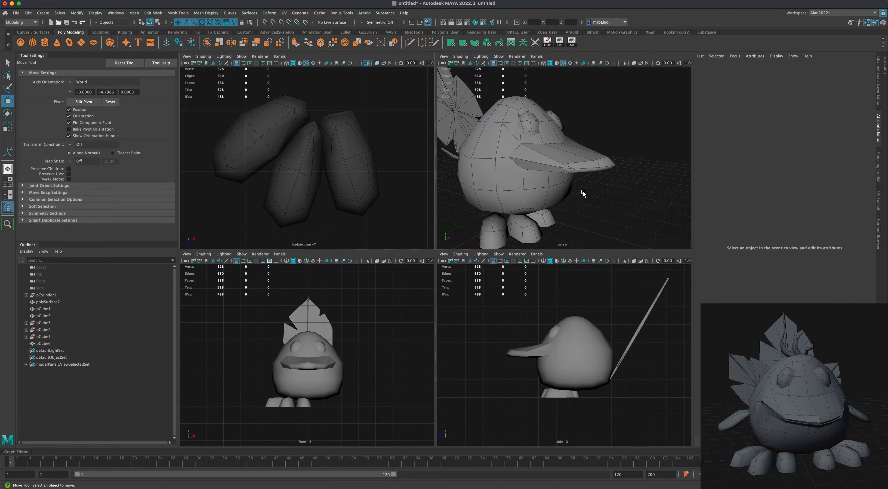
key("space")
mouse_move(564, 252)
left_mouse_down("alt")
mouse_move(588, 231)
mouse_move(548, 248)
mouse_move(587, 250)
mouse_move(573, 250)
left_mouse_up("alt")
left_click(387, 410)
left_click_drag(471, 383, 378, 306, "alt")
left_click(495, 338)
left_click_drag(496, 338, 479, 382, "alt")
left_click(353, 335)
key("r")
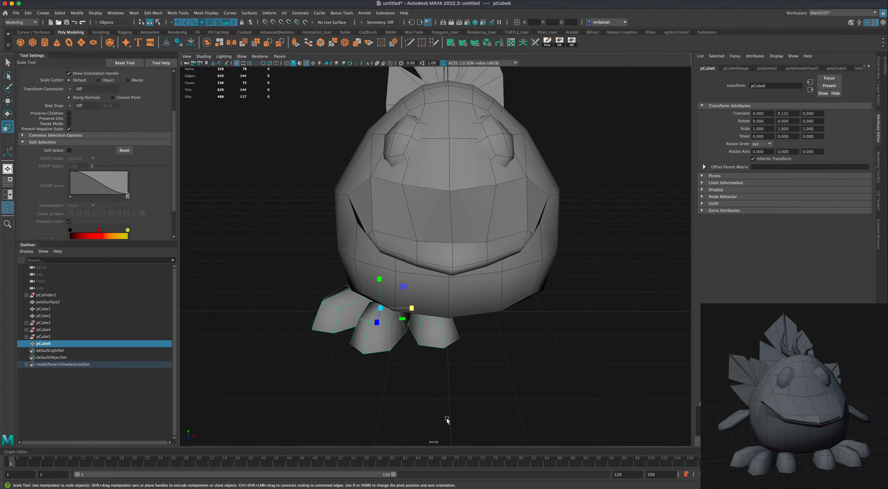
left_click(8, 114)
left_click_drag(400, 320, 397, 320)
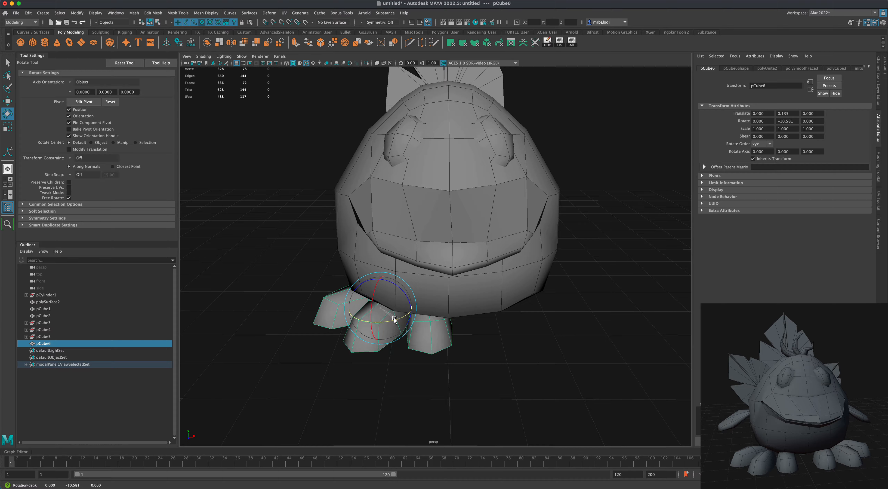
Step: Move the foot outward and forward under the body, to about -0.413 in X and 0.228 in Z
left_click(7, 102)
left_click_drag(414, 308, 407, 308)
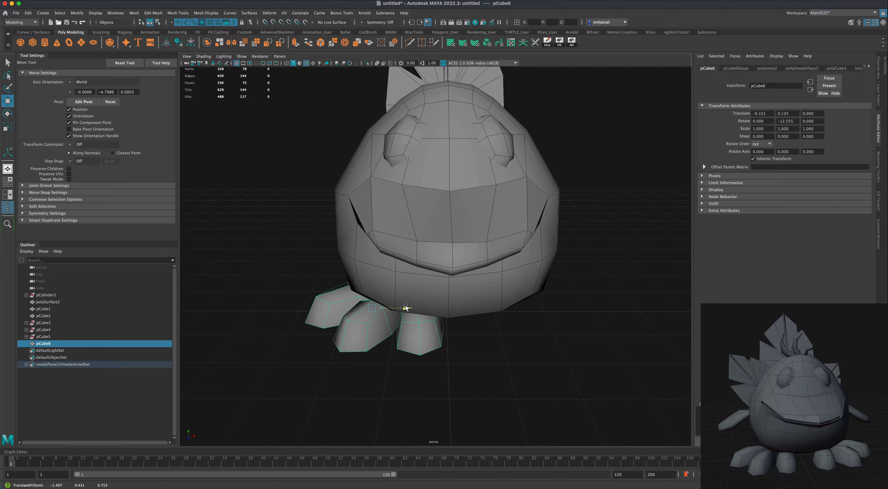
left_click(481, 361)
mouse_move(482, 361)
left_mouse_down("alt")
mouse_move(490, 363)
mouse_move(435, 340)
mouse_move(470, 363)
left_mouse_up("alt")
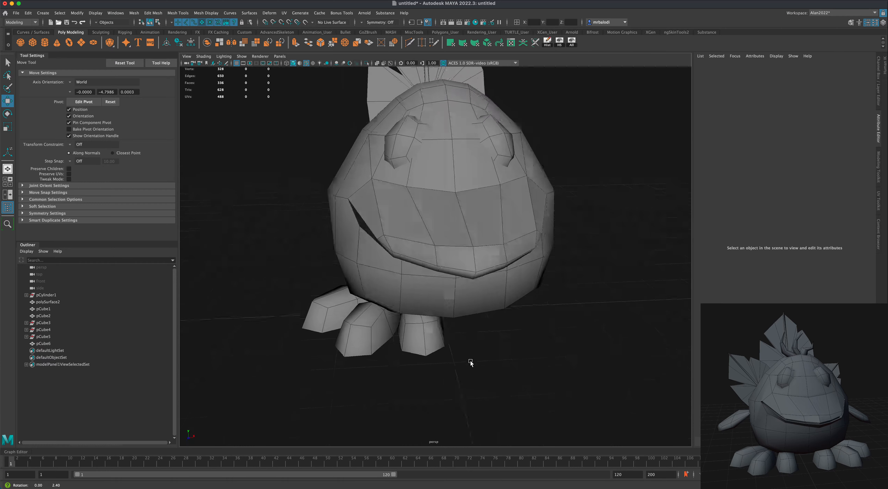
left_click(426, 345)
left_click_drag(394, 324, 378, 332)
left_click(480, 363)
mouse_move(479, 364)
left_mouse_down("alt")
mouse_move(551, 367)
mouse_move(493, 371)
left_mouse_up("alt")
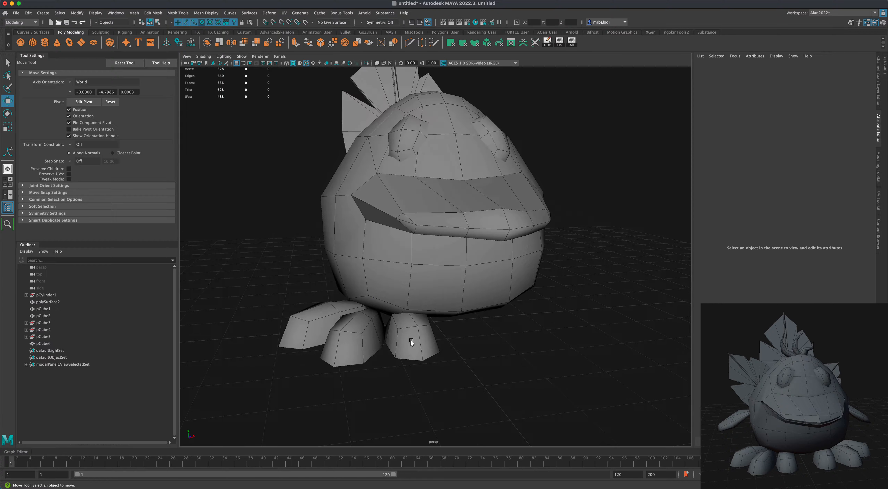
Step: Mirror the foot across the world X axis in the positive direction to create the opposite foot
left_click(412, 342)
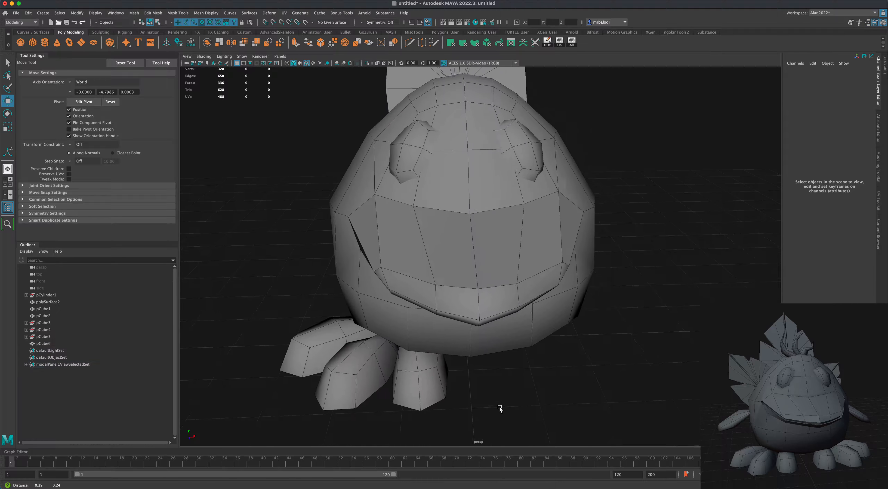
scroll(507, 399, "down", 3)
left_click_drag(556, 390, 433, 371, "alt")
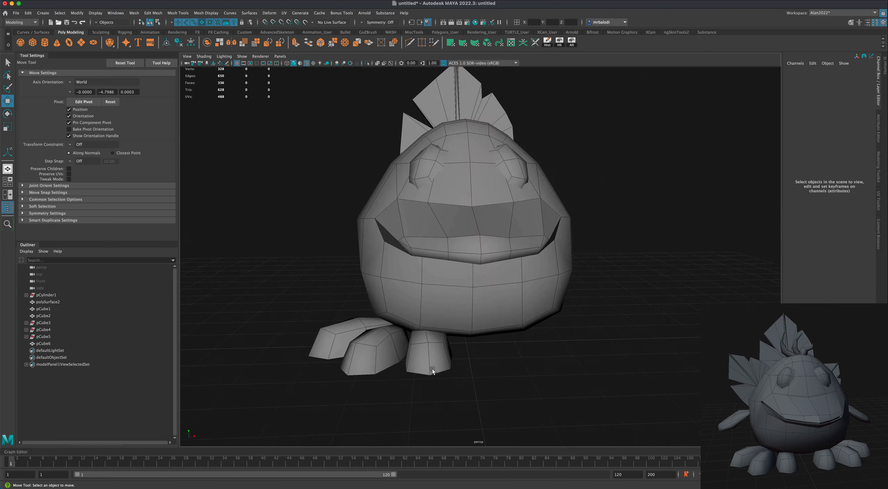
left_click(424, 359)
left_click_drag(502, 374, 496, 341, "alt")
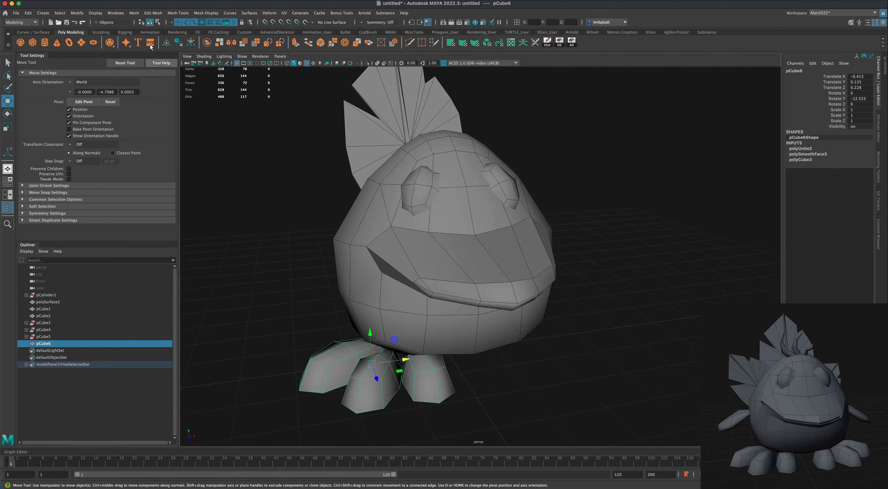
left_click(134, 13)
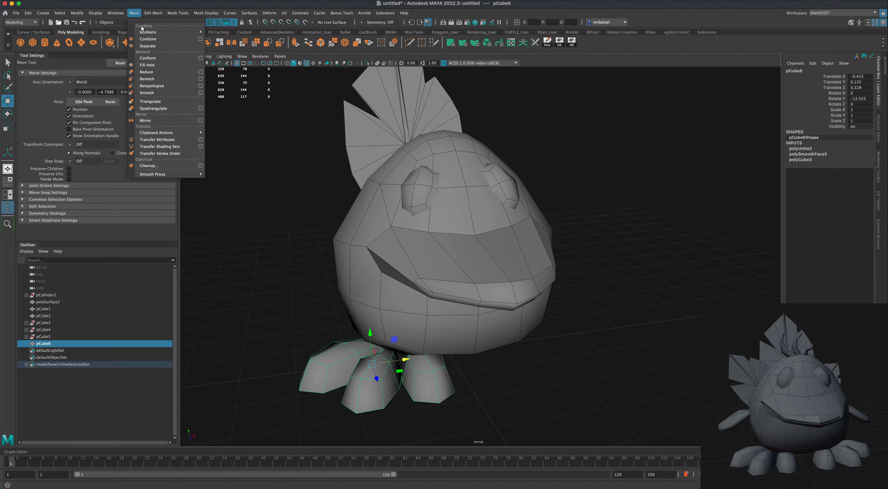
left_click(168, 123)
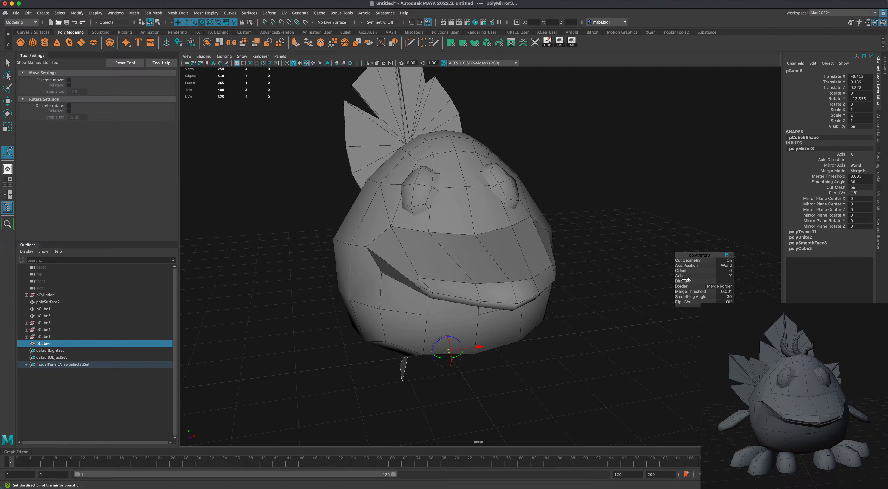
left_click_drag(683, 281, 662, 282)
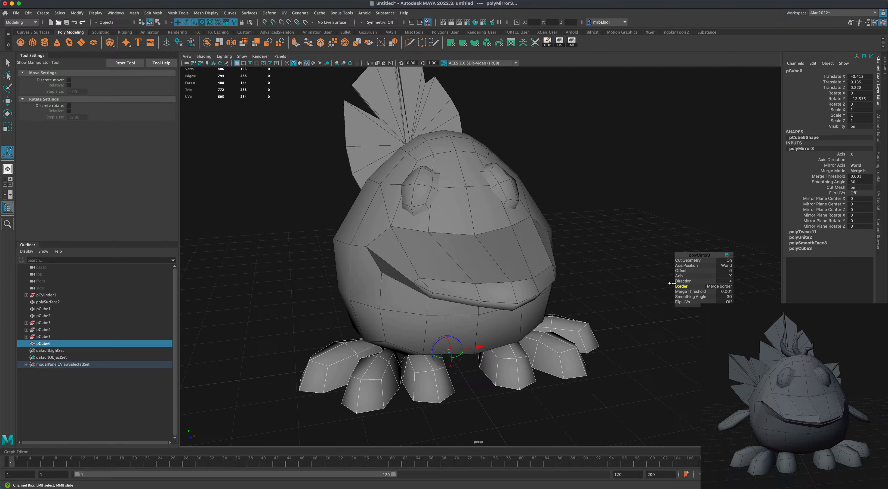
left_click_drag(671, 285, 601, 355, "alt")
left_click(10, 63)
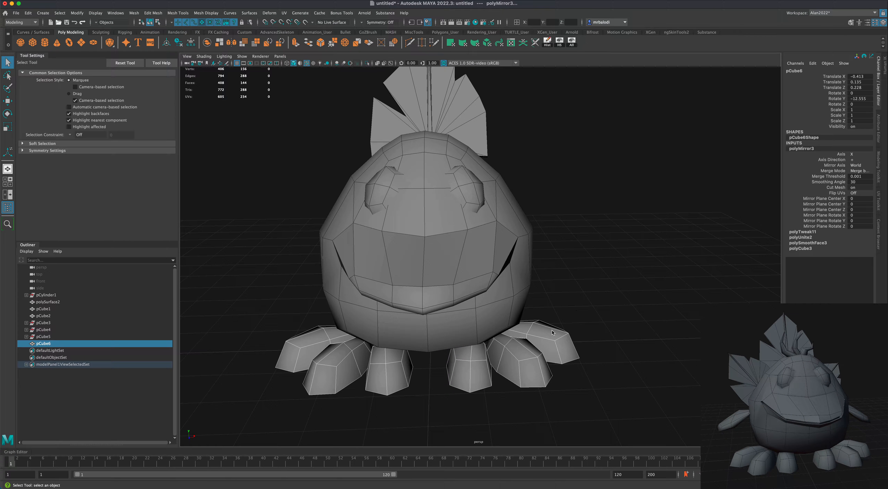
right_click_drag(553, 331, 597, 301)
left_click(625, 326)
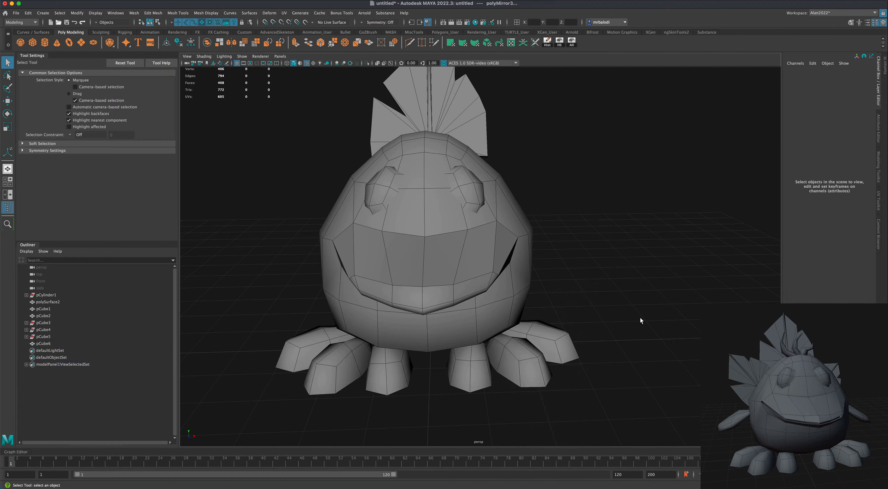
Step: Create a polygon cube about 2.4 units on each side on the ground beside the body
left_click_drag(640, 318, 598, 344, "alt")
left_click(524, 303)
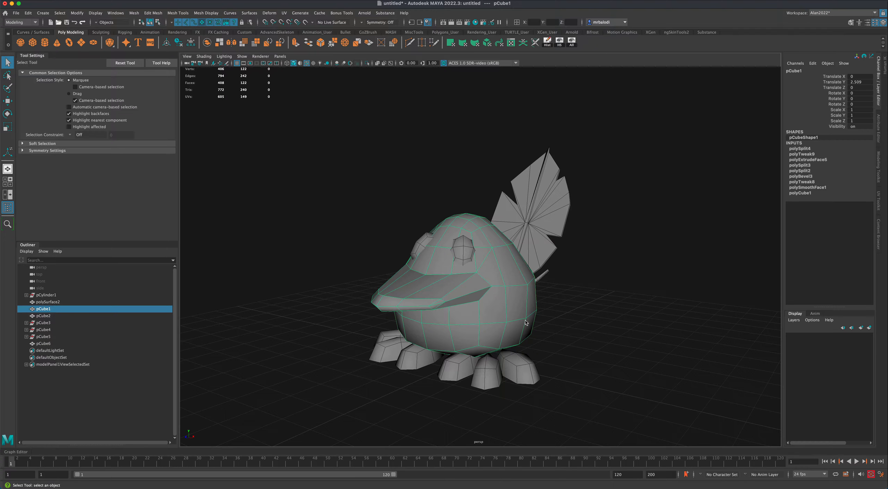
left_click(32, 43)
left_click_drag(581, 382, 590, 403)
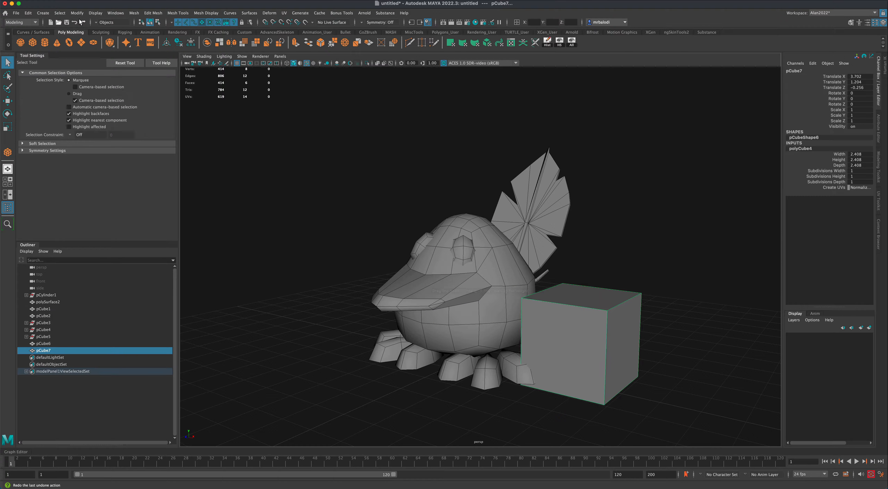
Step: Smooth the new cube with 1 division
left_click(134, 13)
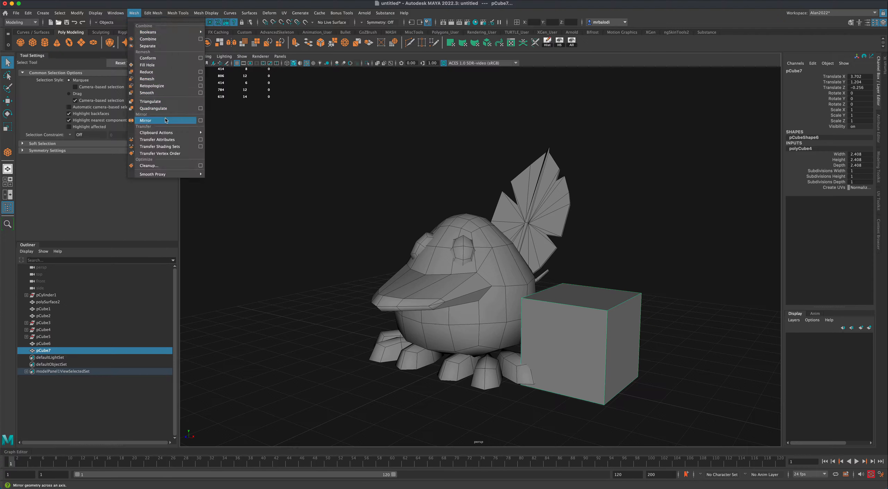
left_click(165, 93)
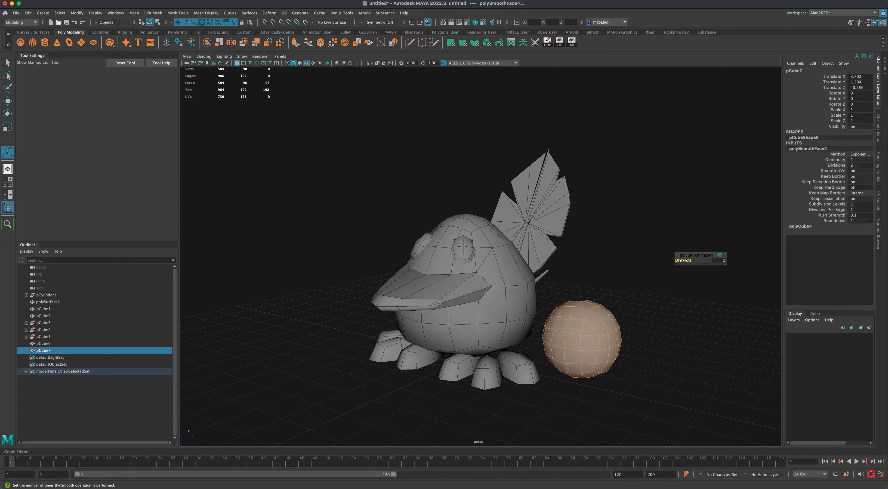
left_click_drag(683, 261, 682, 261)
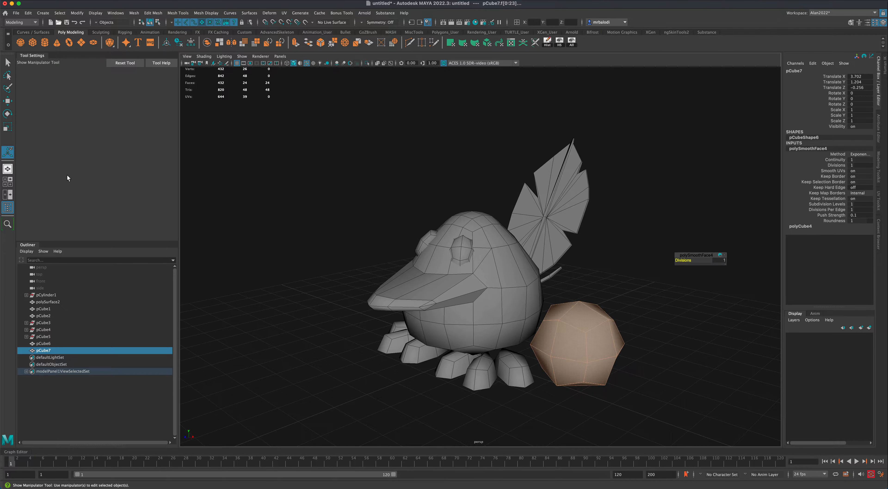
Step: Scale the smoothed cube into a flat, elongated arm shape, about 1.433 in X and 0.264 in Y
left_click(7, 127)
key("F8")
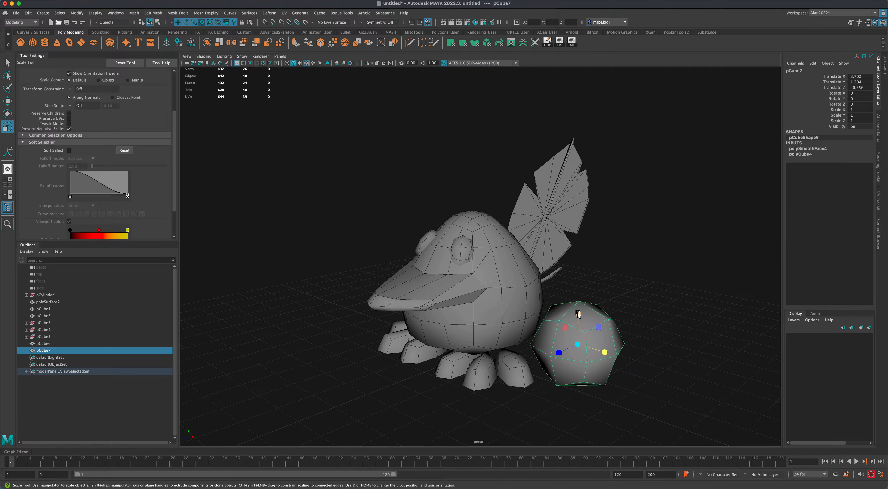
left_click_drag(577, 312, 674, 372)
right_click_drag(551, 292, 549, 316)
left_click_drag(613, 308, 639, 310, "alt")
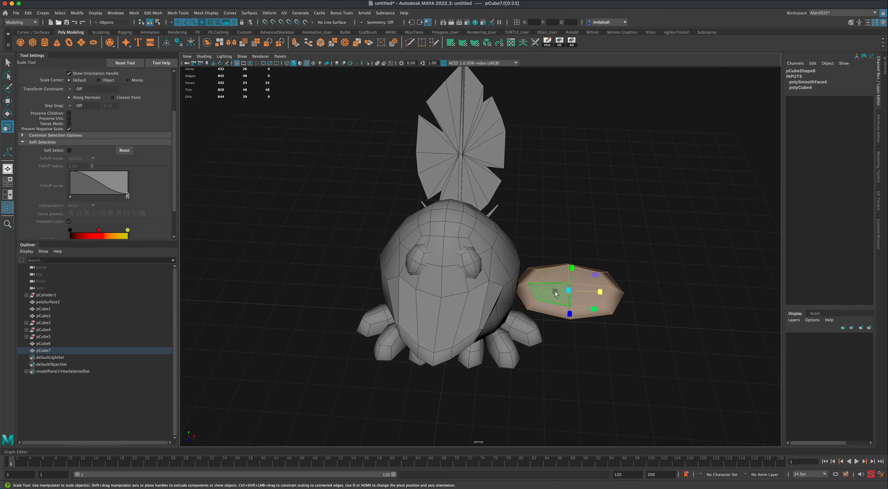
key("q")
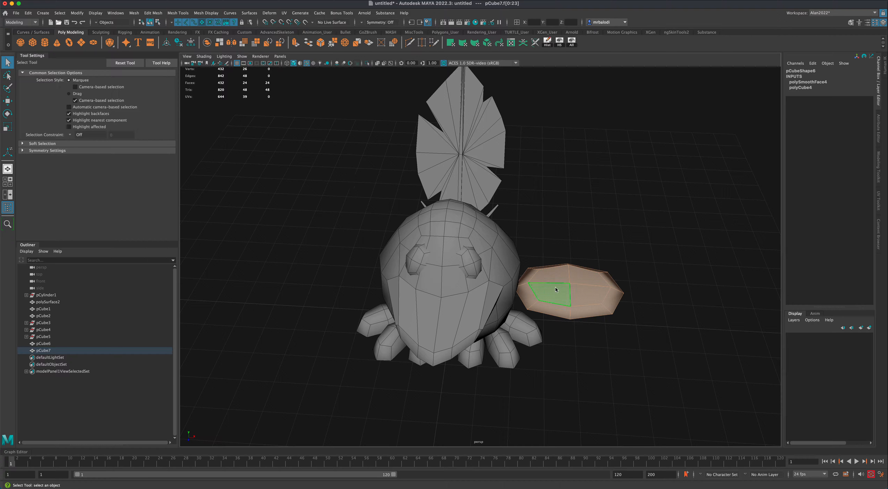
right_click_drag(555, 288, 576, 279)
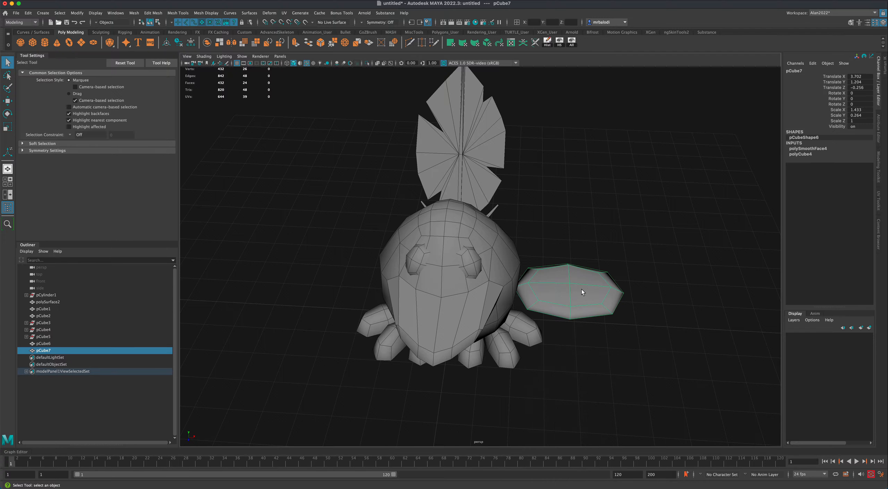
Step: Move the arm shape away from the body and scale its body-side end vertices together into a narrow end
left_click(8, 101)
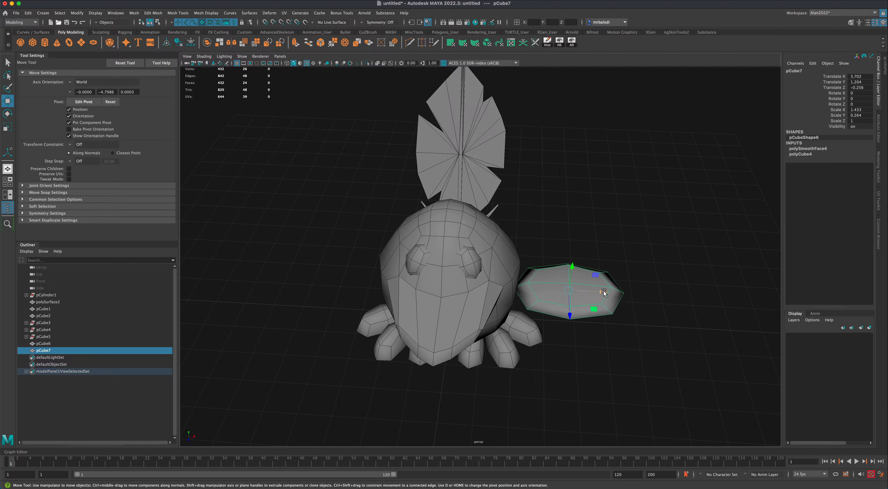
left_click_drag(602, 293, 637, 294)
right_click_drag(574, 288, 546, 261)
left_click_drag(540, 252, 577, 320)
left_click(10, 129)
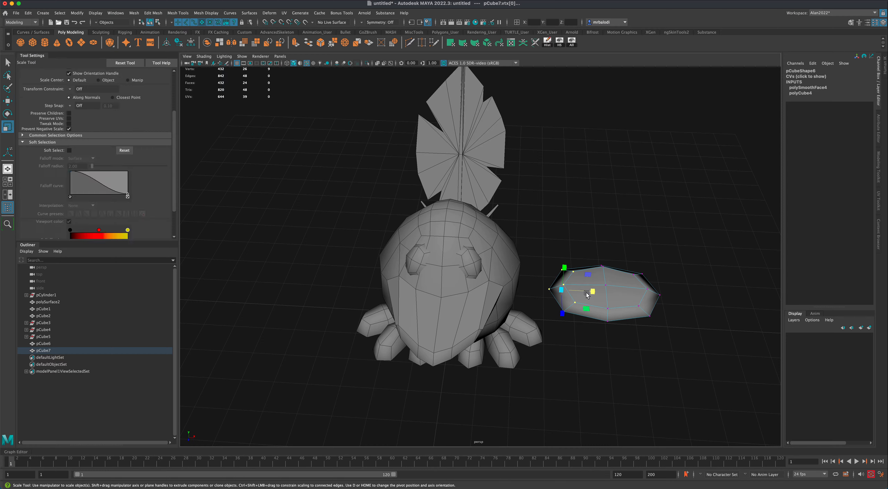
left_click_drag(561, 291, 543, 295)
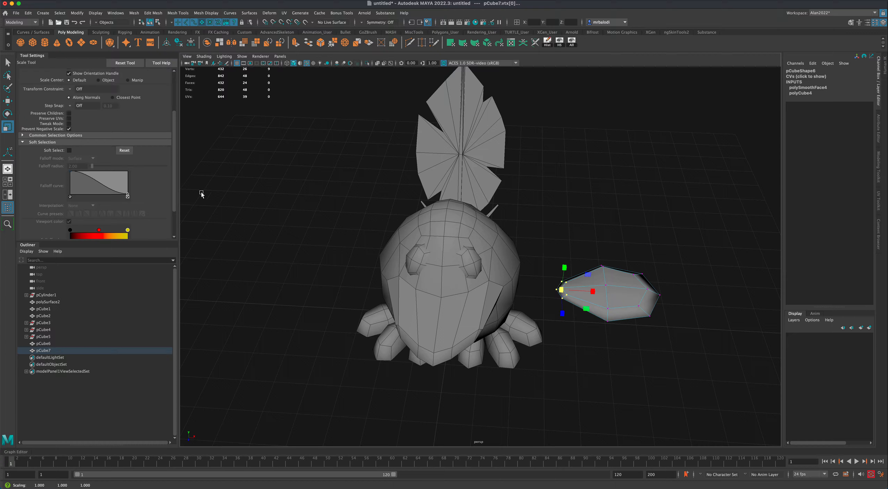
Step: Pull the arm's outer tip vertices outward, and move the whole arm back against the body at about 3.276 in X
left_click(8, 102)
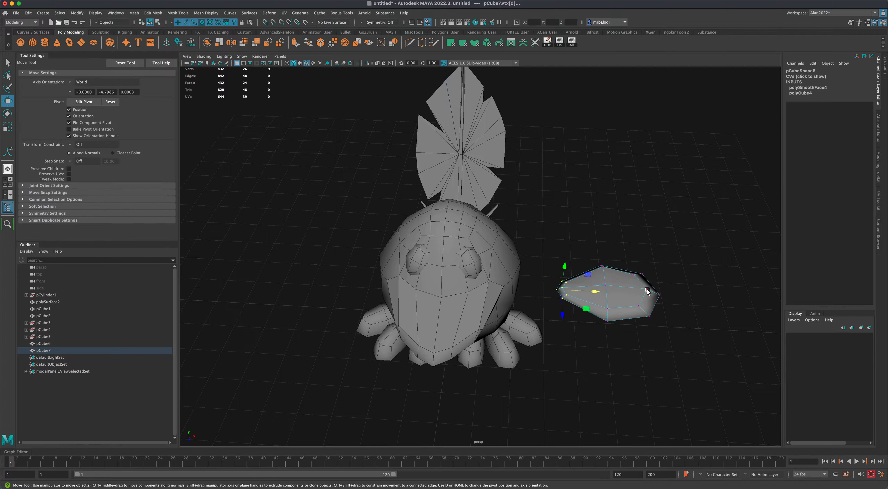
left_click_drag(669, 304, 689, 299)
right_click_drag(620, 291, 652, 282)
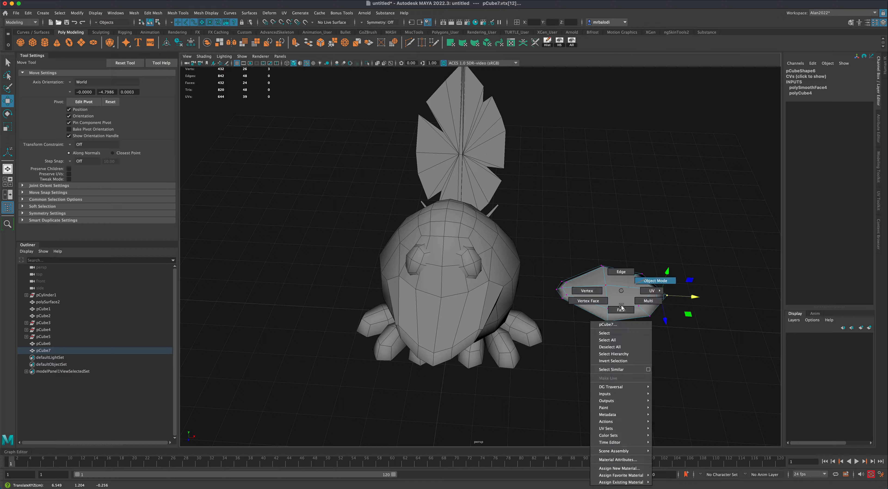
left_click(599, 305)
left_click_drag(646, 294, 573, 339)
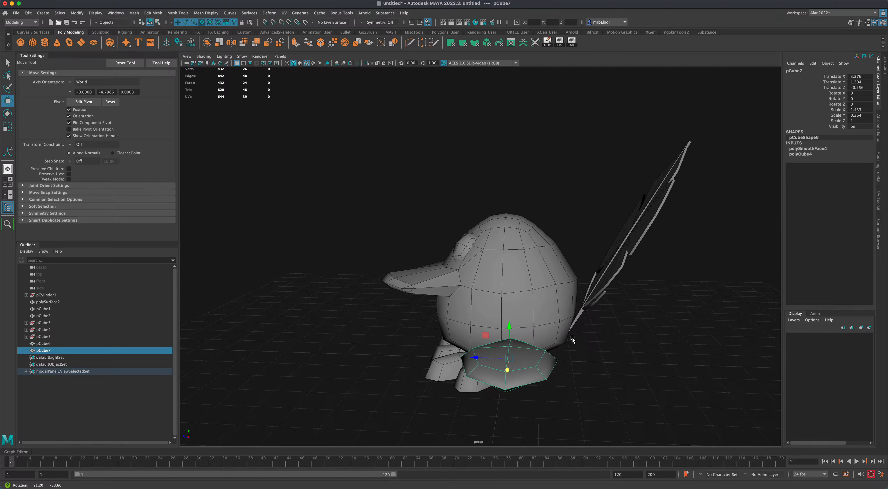
Step: Rotate the arm to about 6.187, 24.739 and -29.35 degrees and scale it to about 0.832, 0.153 and 0.581
left_click(7, 114)
left_click_drag(491, 363, 421, 361)
key("r")
left_click(7, 102)
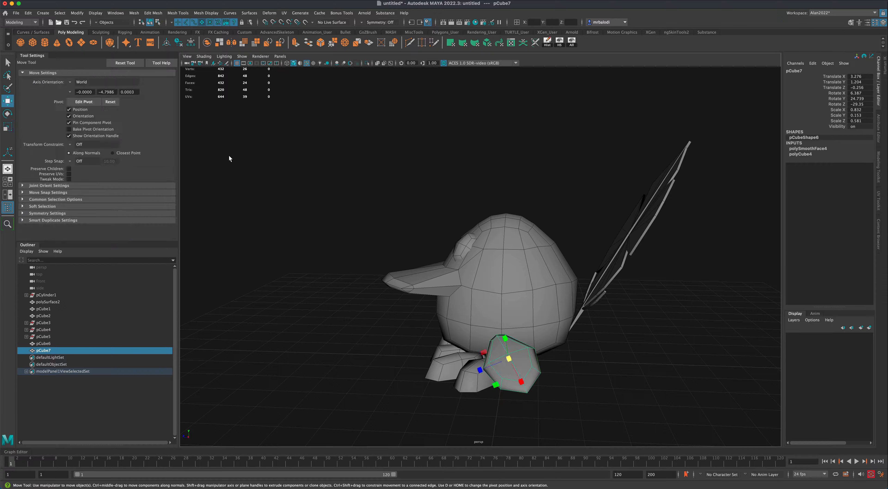
Step: Move the arm up against the side of the body, to about 2.636 in X, 1.686 in Y and -0.361 in Z
left_click_drag(509, 326, 604, 373)
left_click_drag(604, 329, 532, 350)
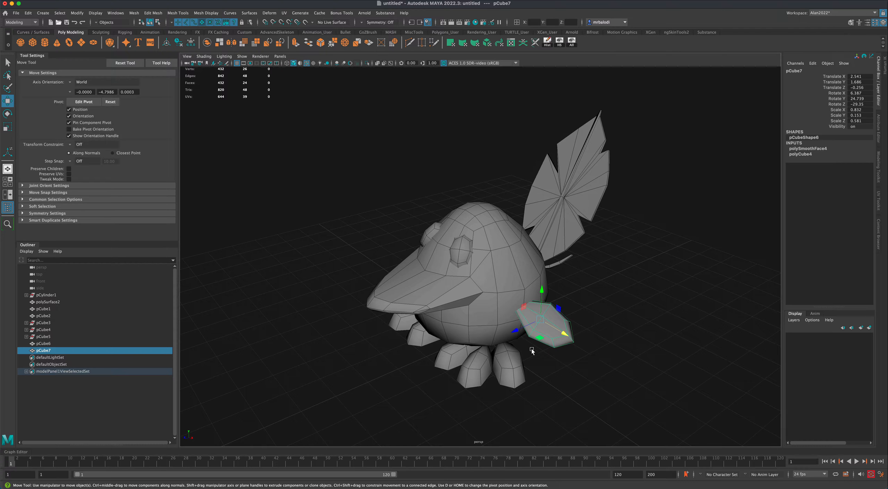
left_click(569, 341)
left_click(566, 334)
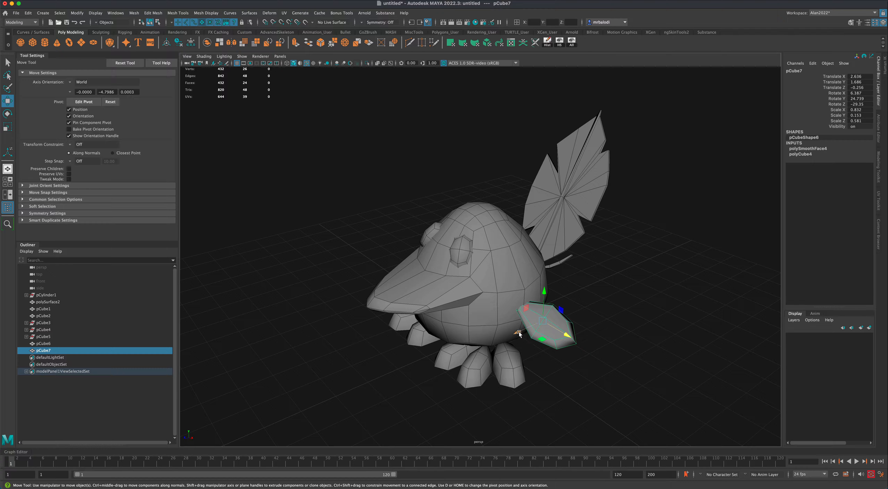
left_click(606, 381)
left_click_drag(606, 382, 629, 379, "alt")
left_click(555, 313)
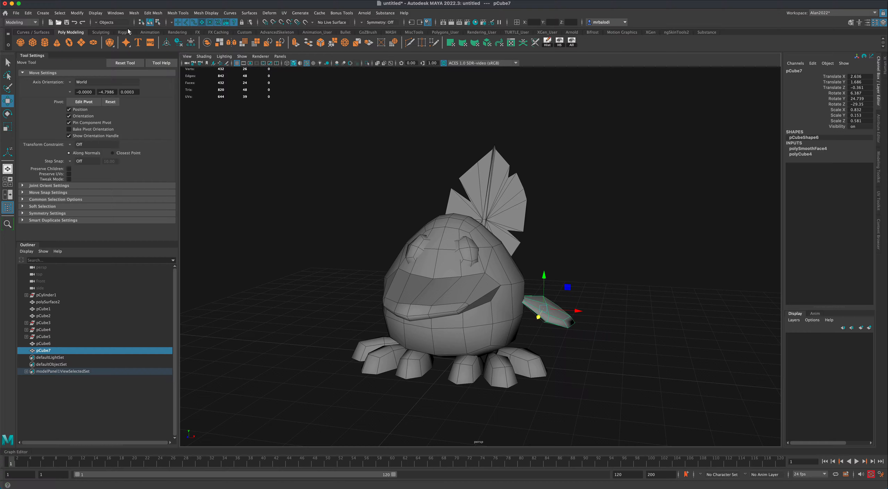
Step: Mirror the arm across the world X axis in the negative direction with merged borders, and deselect it
left_click(134, 12)
left_click(160, 121)
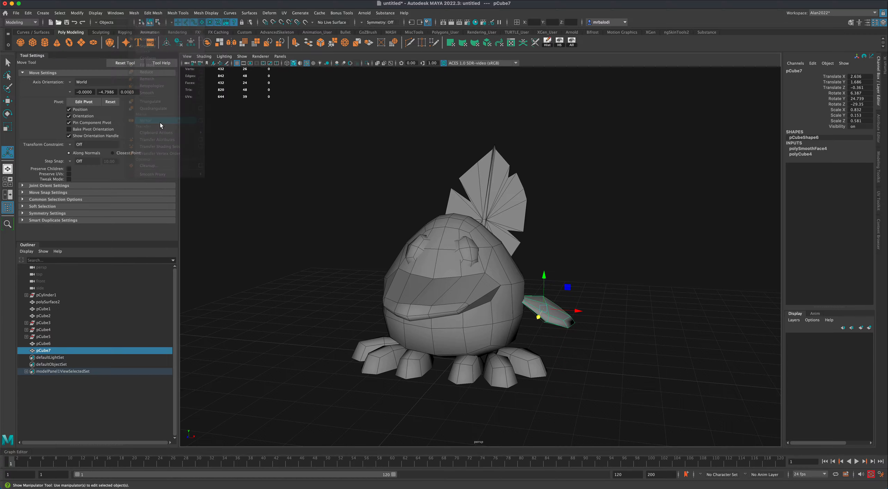
left_click_drag(190, 142, 300, 222, "alt")
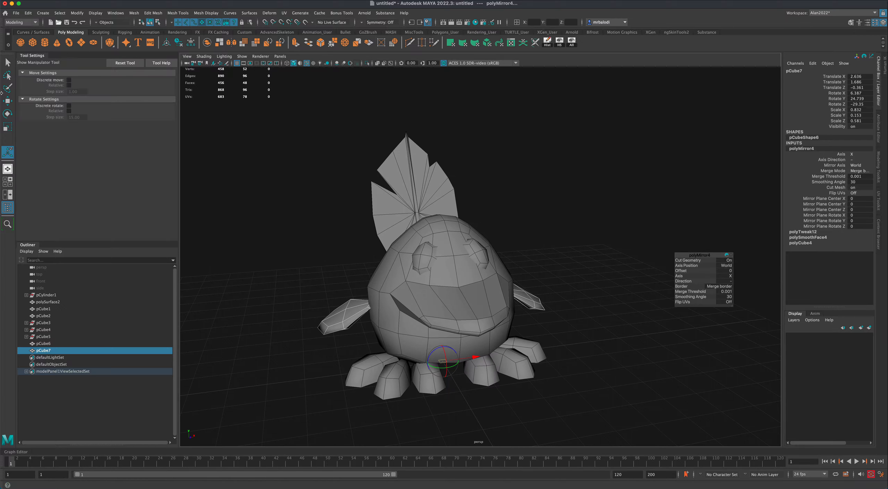
left_click(6, 63)
left_click(295, 289)
mouse_move(295, 290)
left_mouse_down("alt")
mouse_move(338, 294)
mouse_move(286, 299)
mouse_move(286, 287)
left_mouse_up("alt")
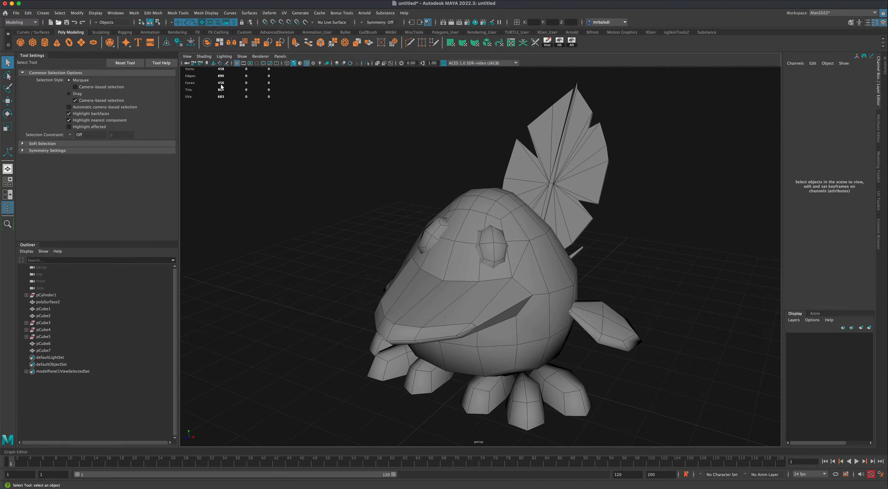
Step: Examine the body, the face and both arms from several angles
left_click_drag(307, 198, 319, 214, "alt")
left_click_drag(342, 118, 676, 355)
key("f")
left_click(656, 365)
left_click(463, 222)
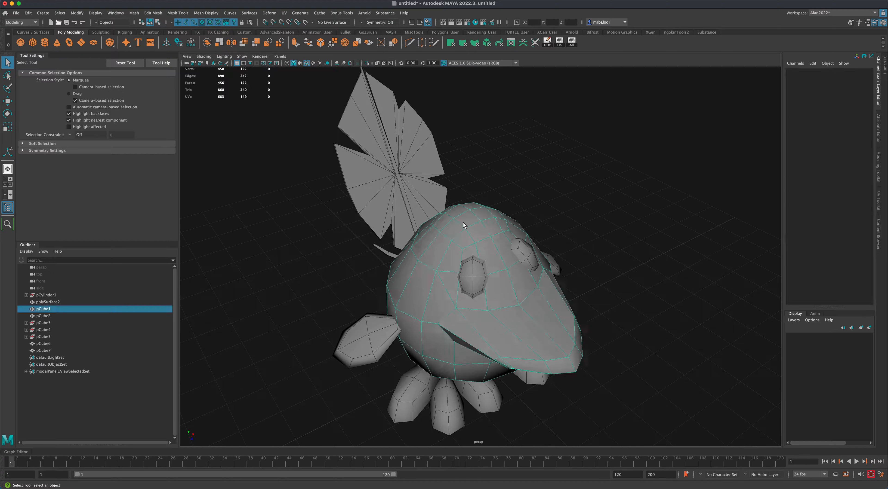
left_click_drag(469, 220, 462, 217, "alt")
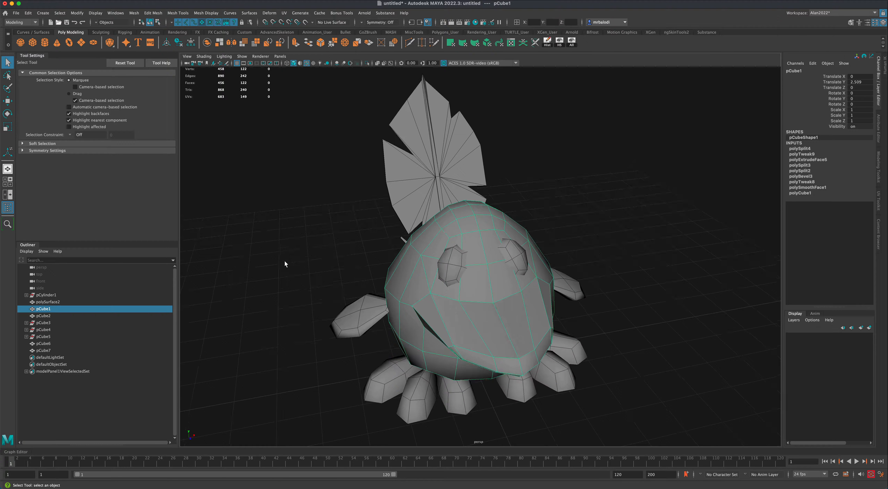
scroll(285, 262, "down", 1)
left_click(287, 265)
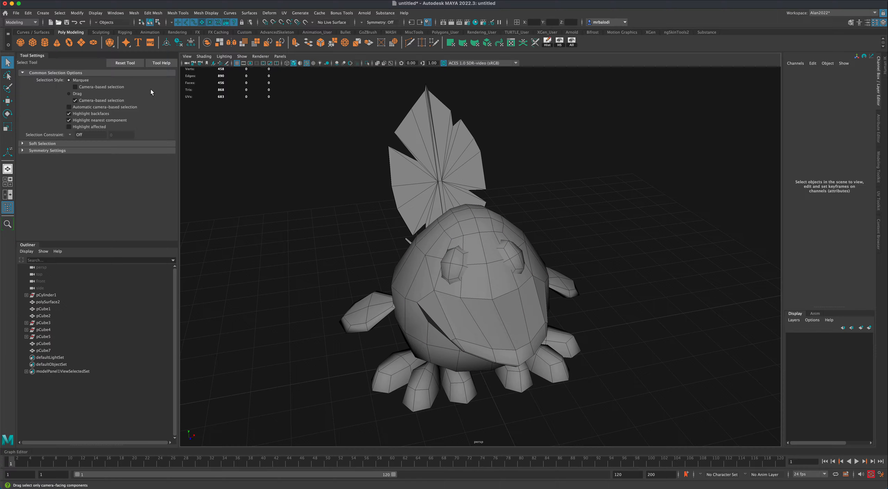
Step: Create a polygon cone beside the body, about 1.064 in radius, with 8 axis subdivisions and 3 height subdivisions
left_click(57, 44)
left_click_drag(329, 333, 326, 258, "shift")
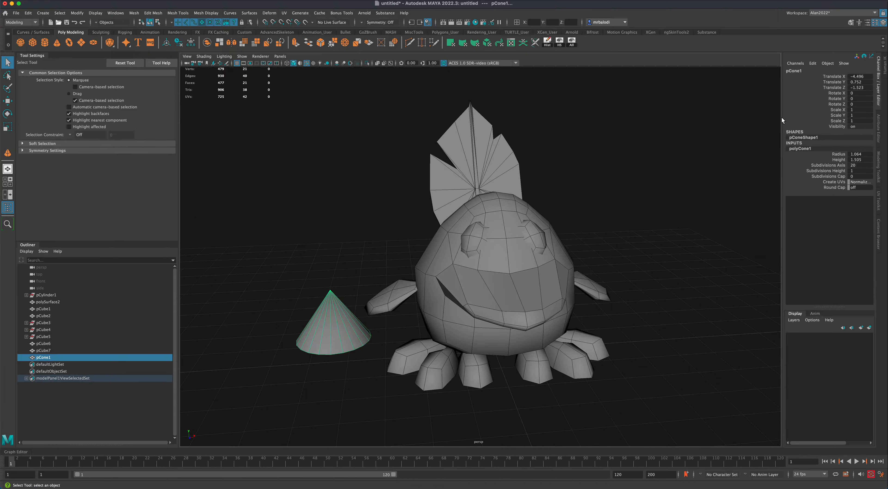
left_click(881, 125)
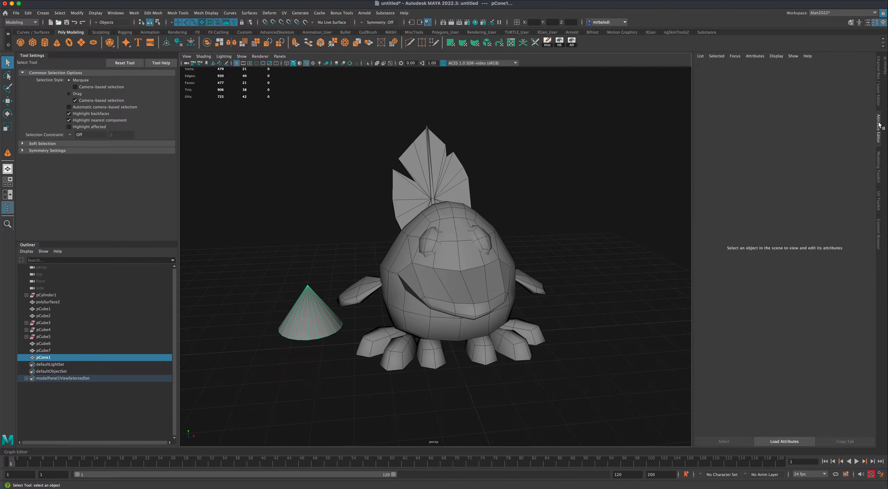
left_click(768, 68)
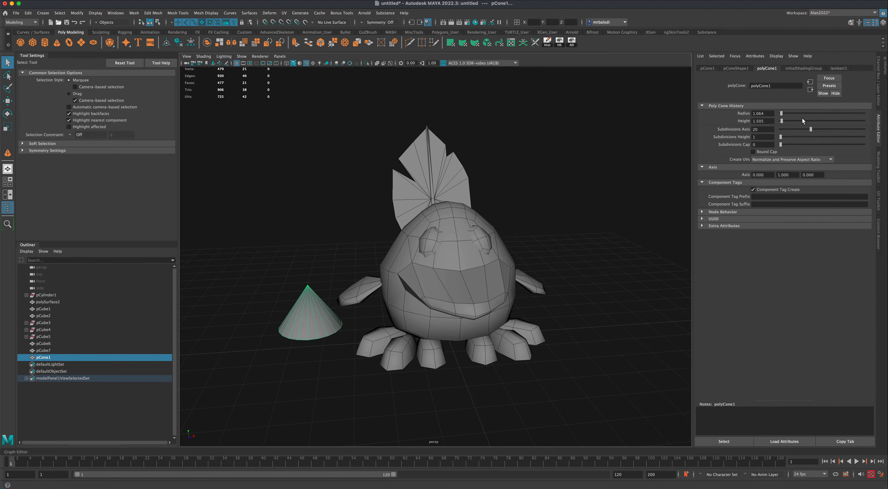
left_click_drag(792, 129, 791, 129)
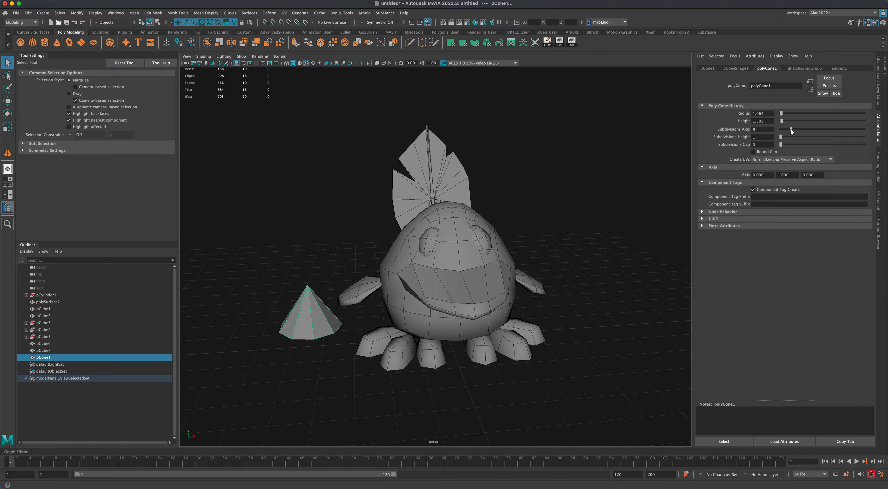
left_click_drag(418, 278, 555, 304, "alt")
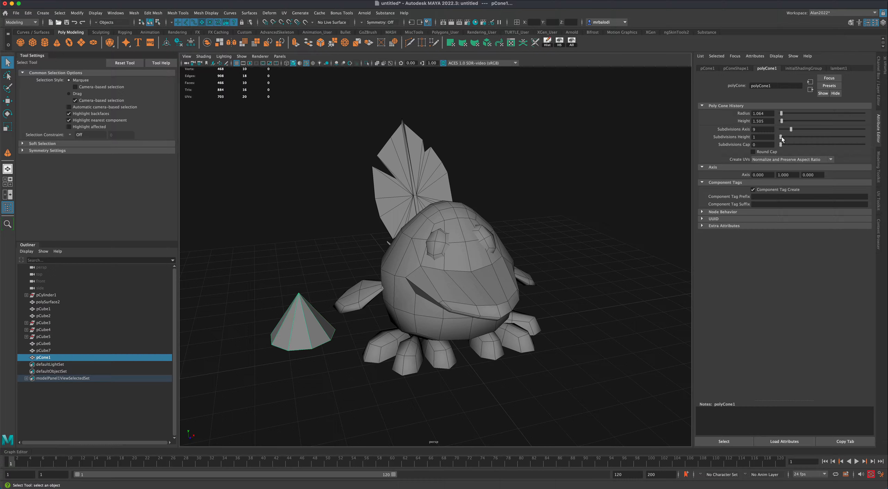
left_click_drag(781, 137, 783, 136)
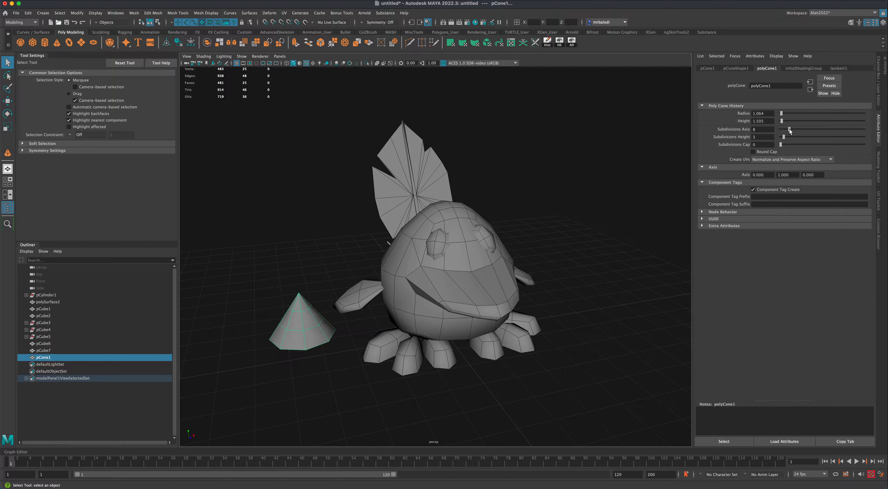
left_click_drag(378, 324, 374, 321, "alt")
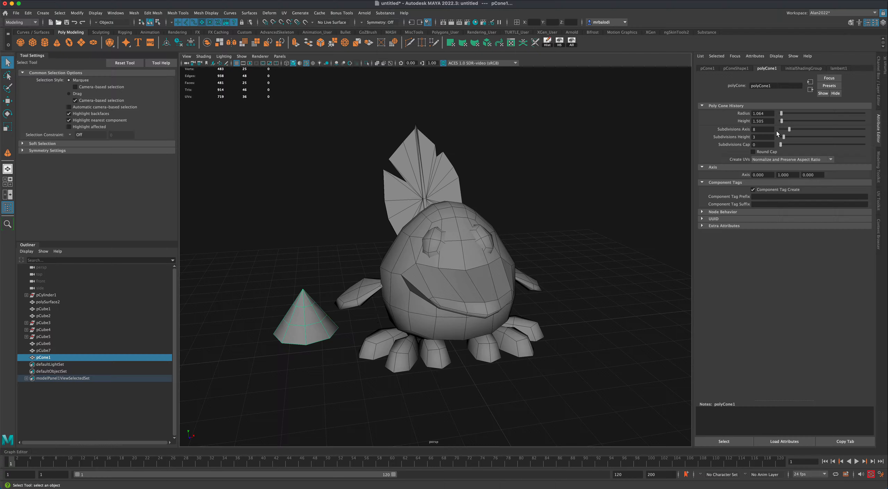
Step: Set the cone's height to about 5.03 and scale the whole cone down uniformly
left_click_drag(781, 121, 784, 121)
left_click_drag(626, 212, 578, 275, "alt")
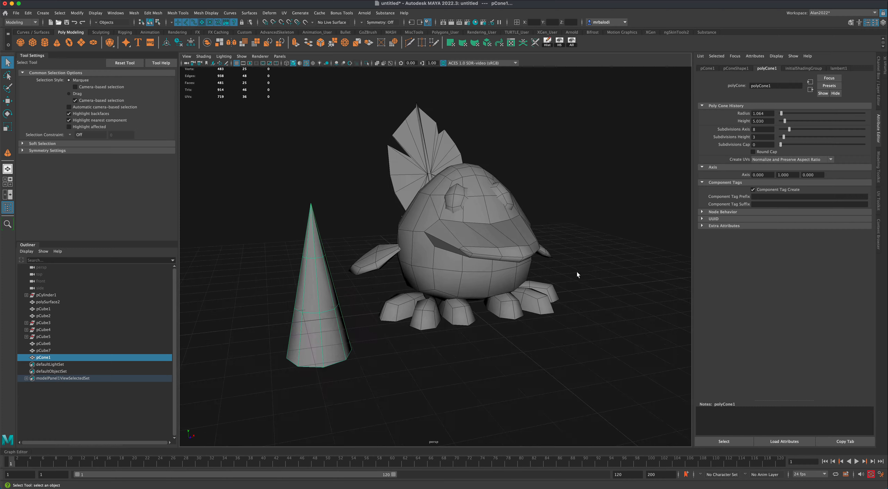
left_click_drag(343, 316, 320, 287, "alt")
right_click_drag(320, 287, 346, 281)
key("r")
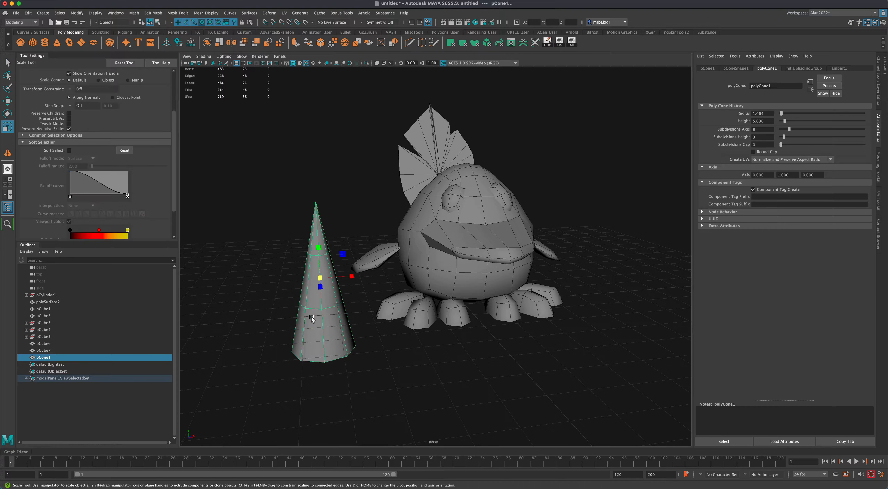
left_click_drag(319, 281, 281, 354)
Step: Move the cone from beside the body onto the top of the head, upright like a horn
left_click(6, 101)
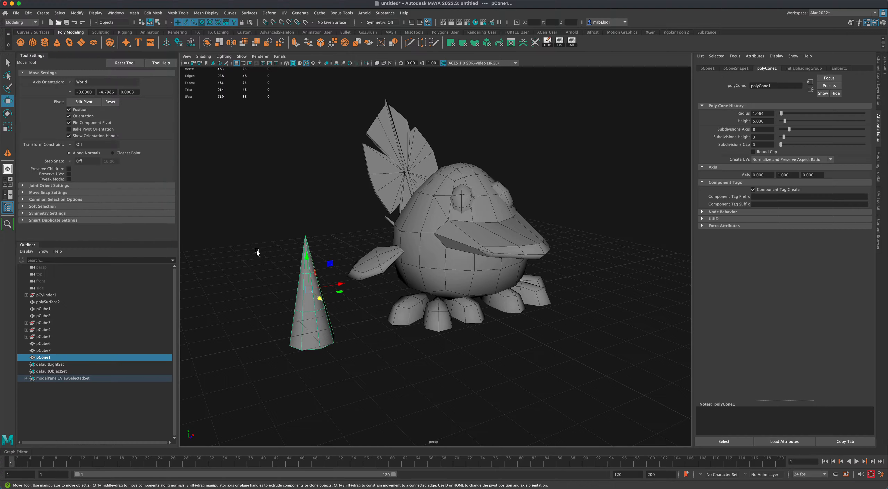
left_click_drag(302, 258, 484, 158)
left_click_drag(548, 182, 457, 233, "alt")
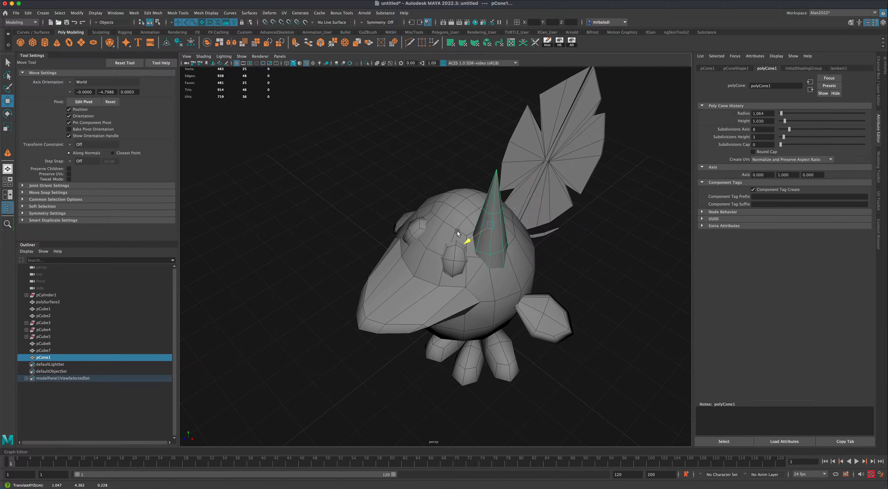
left_click_drag(494, 200, 499, 193)
left_click_drag(414, 203, 423, 179, "alt")
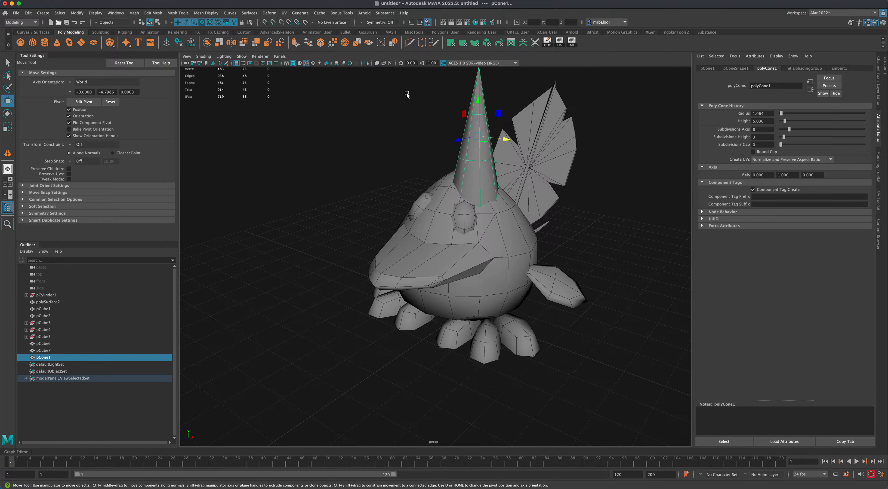
left_click_drag(426, 137, 431, 135, "alt")
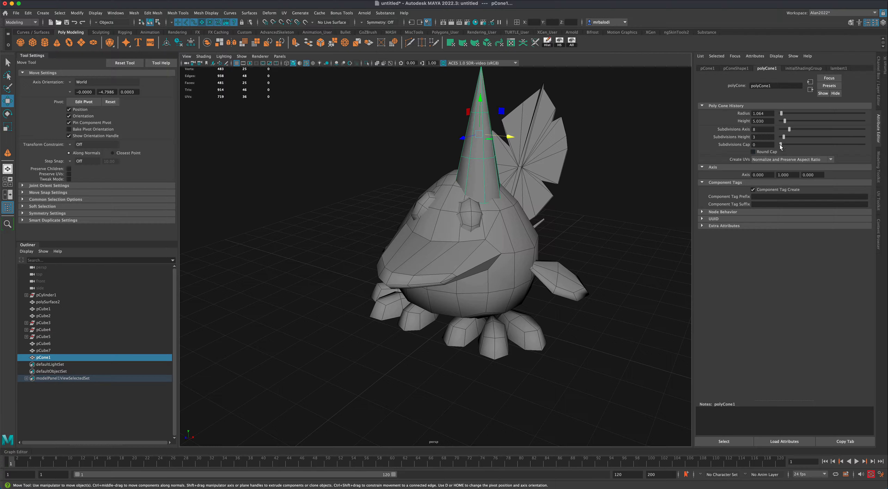
Step: Isolate the cone, delete its base face, and return to object mode with the whole model shown
left_click(9, 62)
left_click_drag(331, 242, 343, 237, "alt")
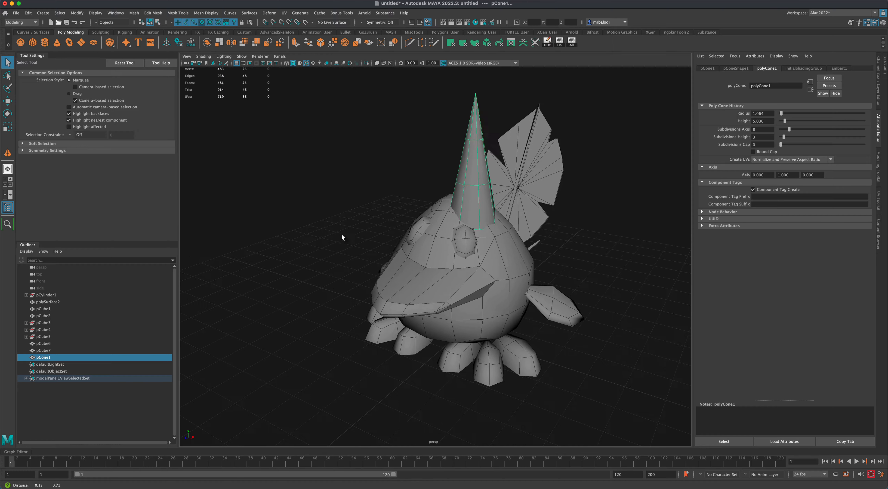
left_click(367, 63)
key("f")
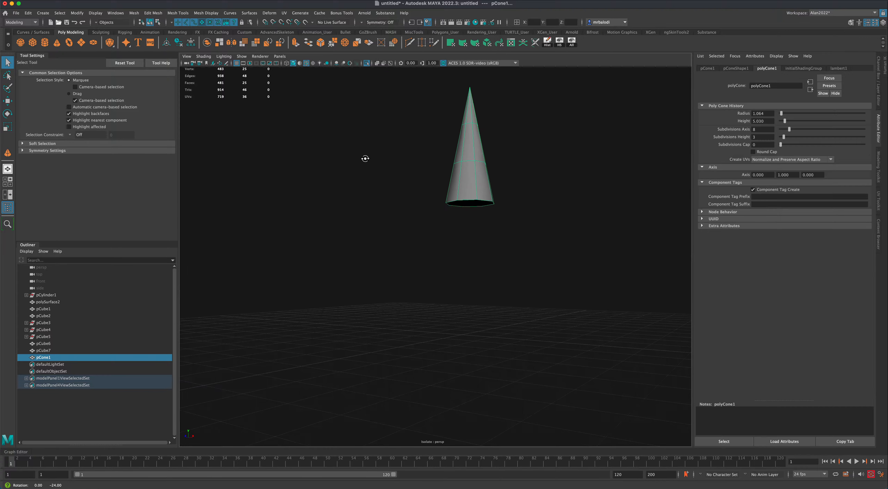
right_click(493, 191)
left_click(493, 207)
left_click(469, 202)
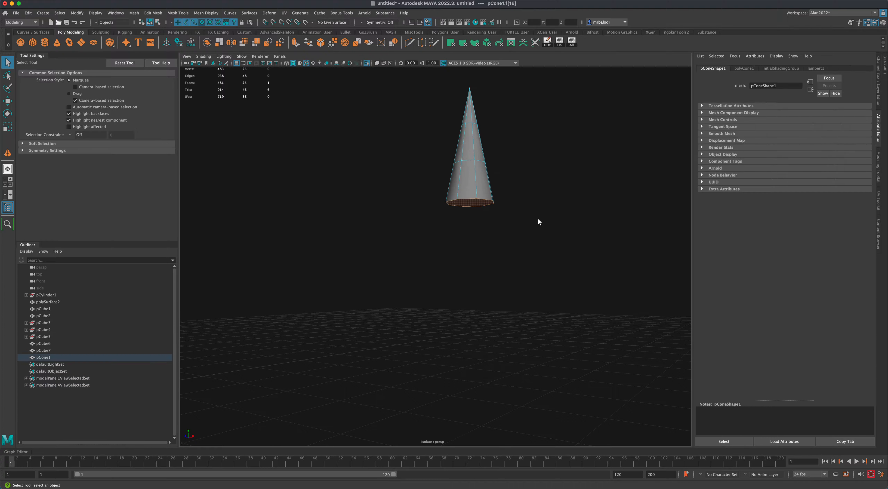
key("Delete")
left_click_drag(539, 222, 547, 226, "alt")
right_click(496, 195)
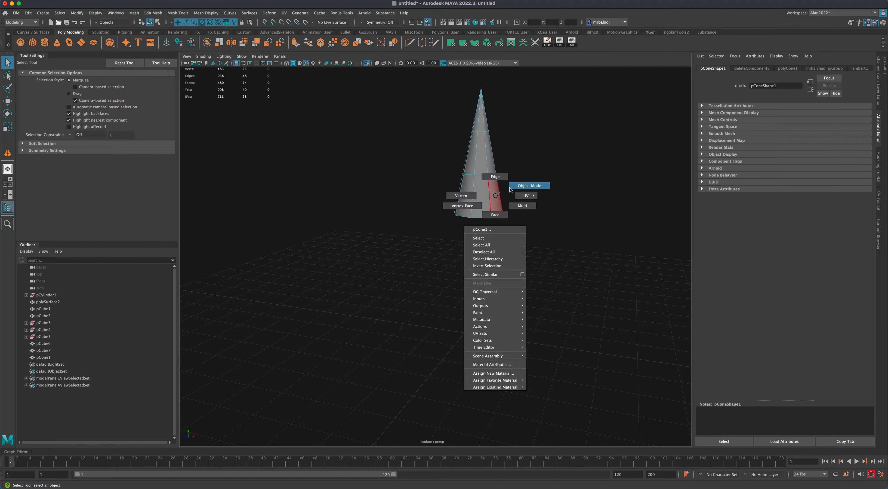
left_click(529, 186)
left_click(366, 63)
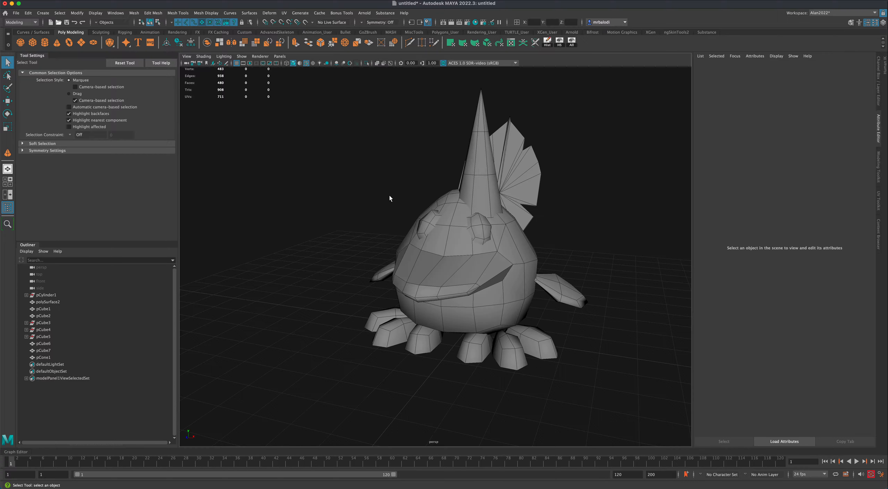
Step: Tilt the cone sideways toward the creature's arm and scale it down uniformly into a small spike
left_click(459, 190)
left_click(9, 114)
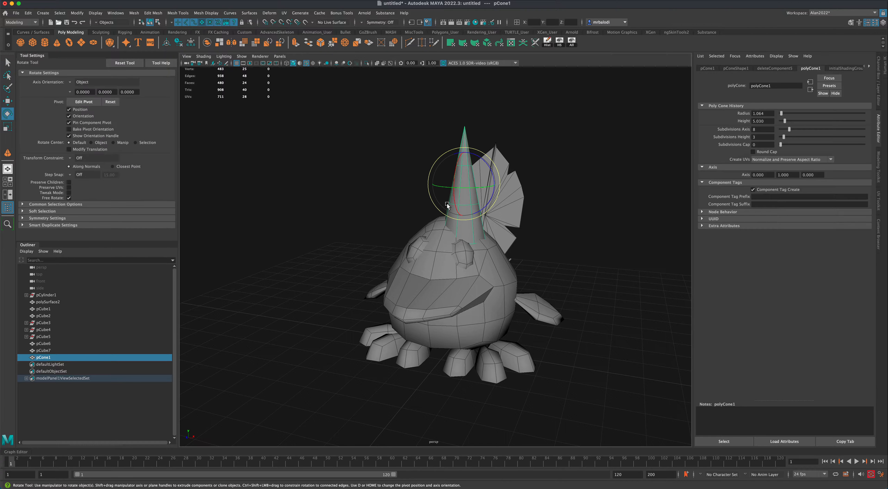
left_click_drag(493, 175, 494, 185)
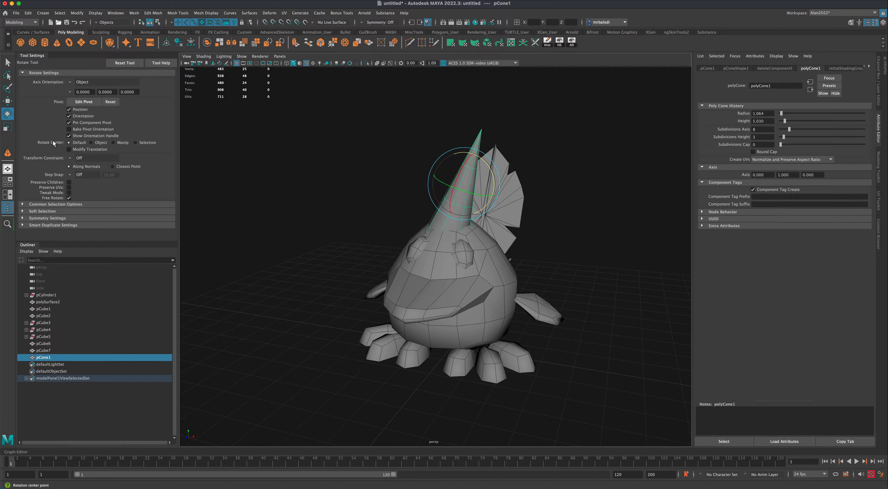
left_click(8, 127)
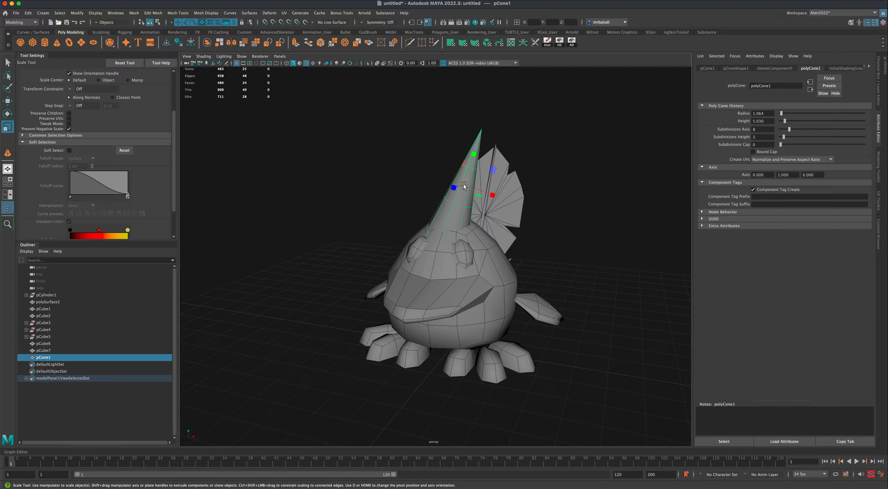
left_click_drag(464, 186, 420, 201)
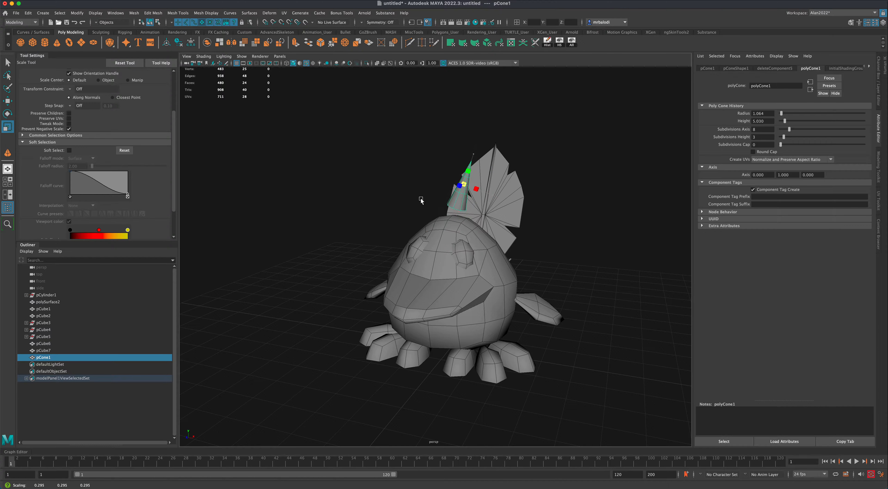
Step: Lower the small cone onto the top of the head, at about 0.587 in X and 4.973 in Y, and show the four-view layout
left_click(7, 102)
left_click_drag(311, 159, 453, 182, "alt")
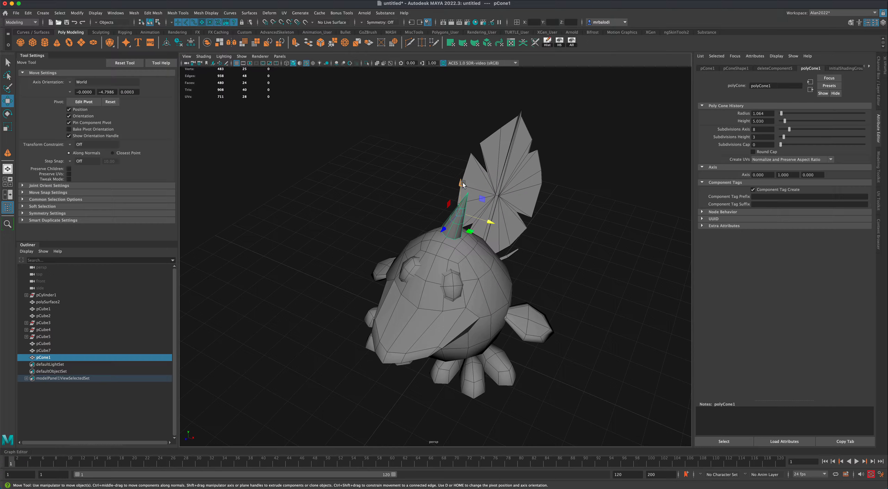
left_click_drag(490, 223, 416, 206)
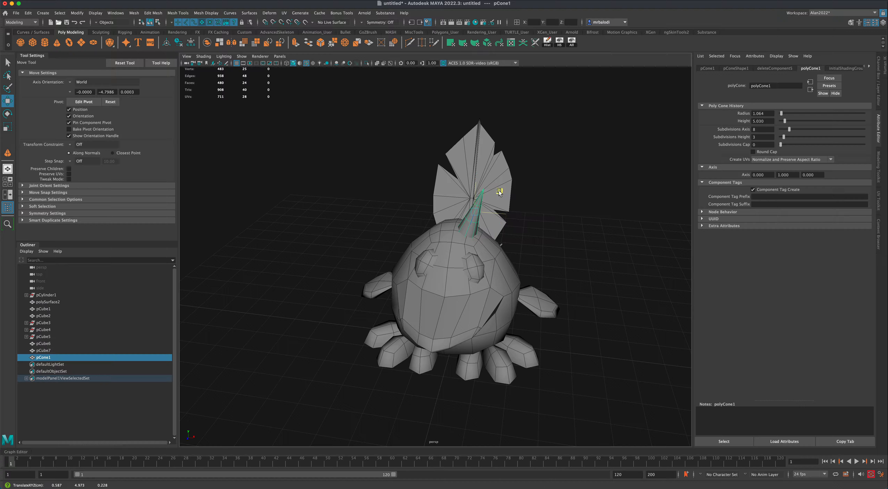
key("space")
key("space")
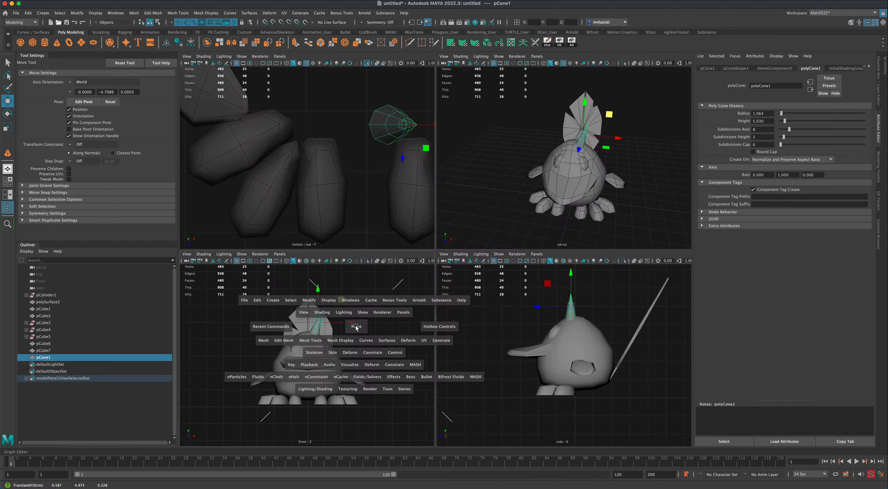
Step: Bend the cone into a crooked horn in the front view by moving its two upper vertex rings and tip, and return to object mode
scroll(445, 348, "up", 5)
scroll(526, 299, "up", 4)
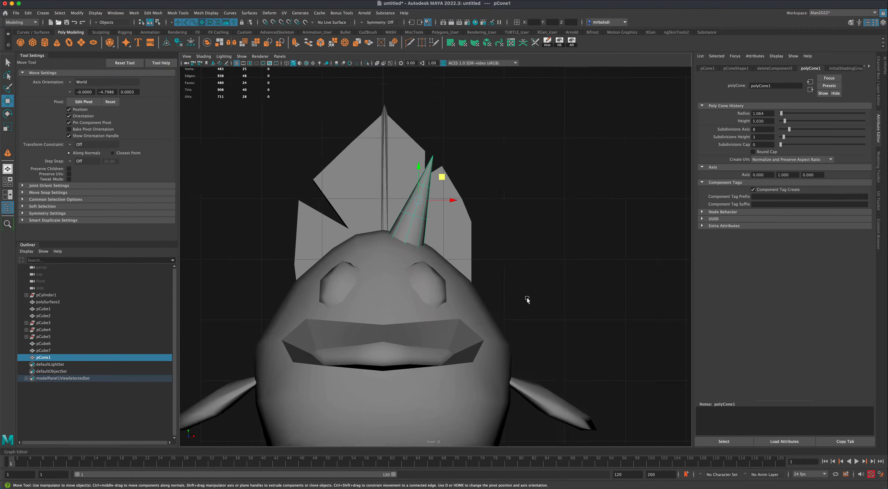
right_click(394, 216)
left_click(372, 216)
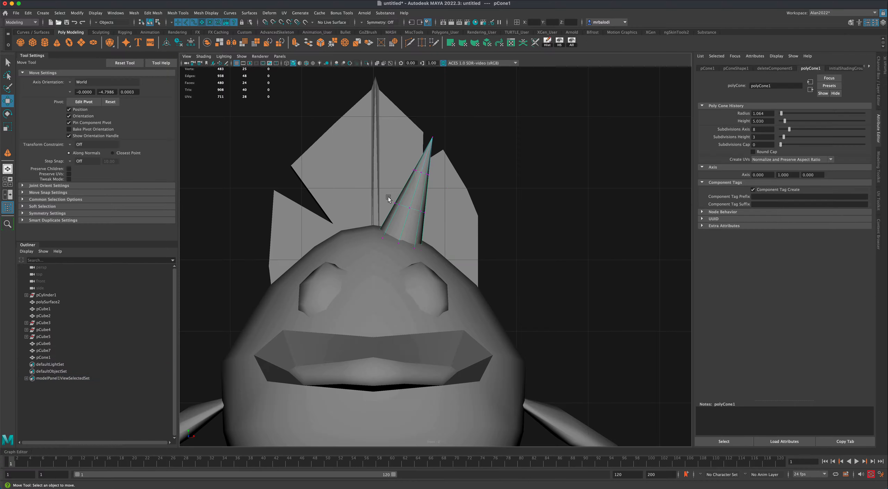
left_click_drag(403, 159, 446, 185)
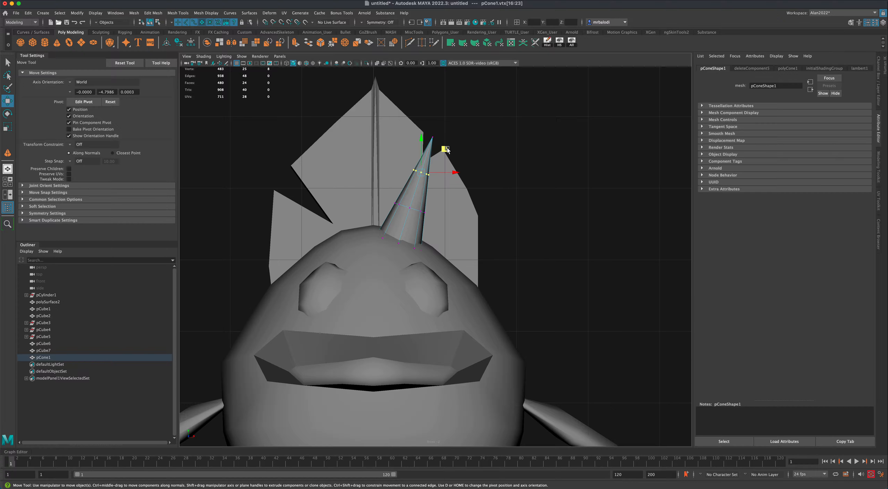
left_click_drag(444, 149, 462, 169)
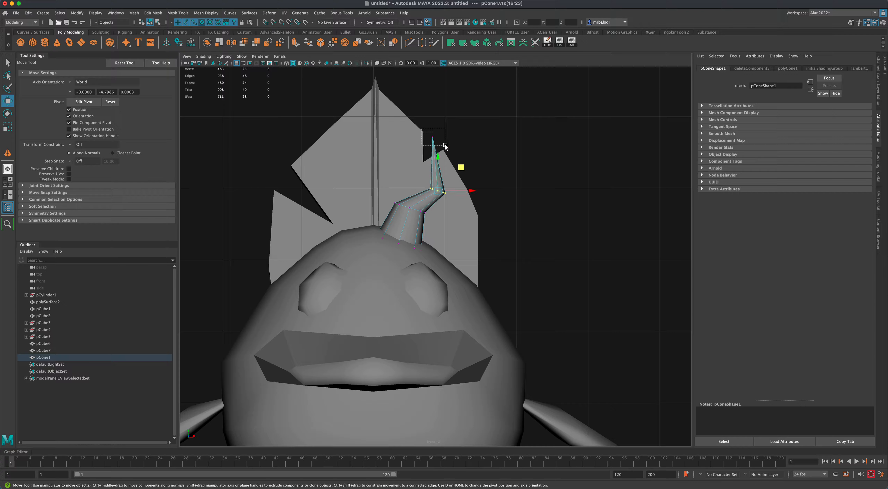
left_click_drag(422, 130, 445, 148)
left_click_drag(456, 114, 460, 137)
left_click_drag(388, 190, 422, 223)
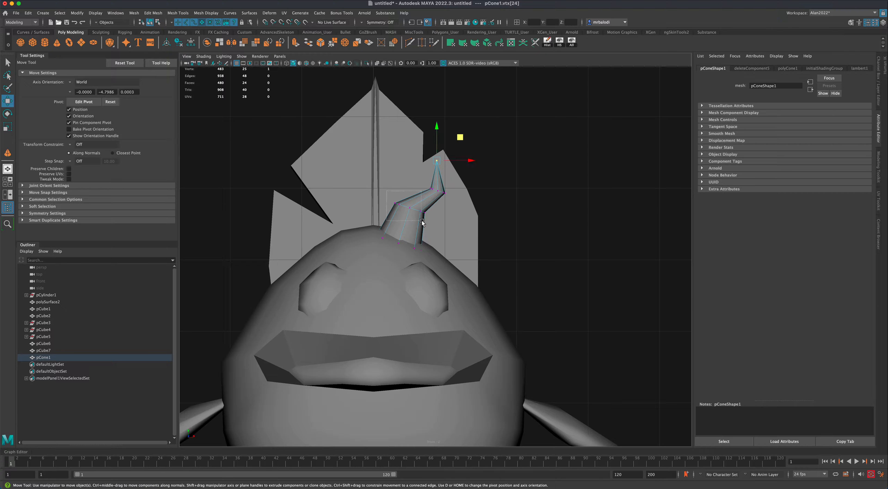
left_click_drag(432, 185, 461, 175)
right_click_drag(405, 213, 429, 195)
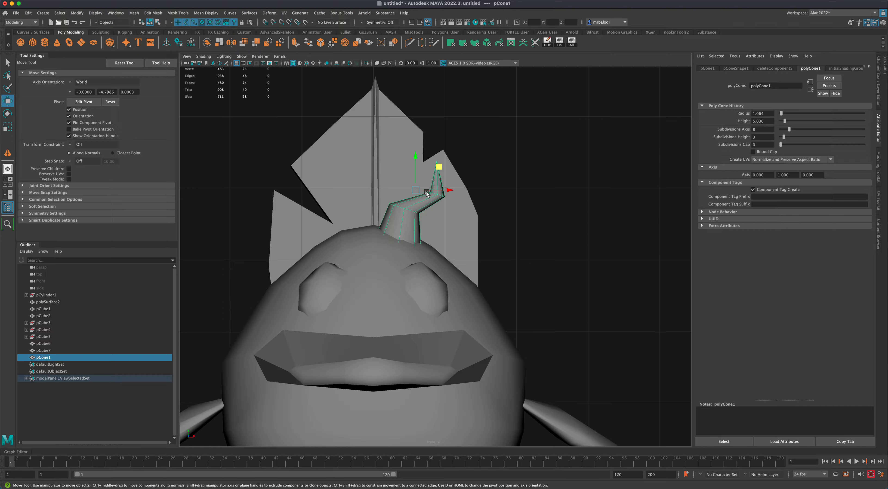
Step: Move the crooked horn's pivot down to the center of its base
key("d")
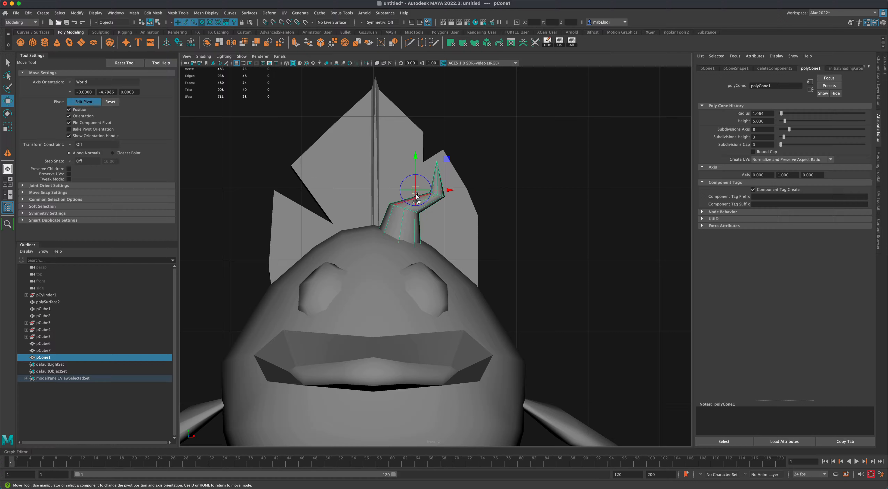
mouse_move(446, 159)
left_mouse_down()
mouse_move(448, 182)
mouse_move(444, 145)
mouse_move(456, 148)
left_mouse_up()
middle_click_drag(435, 197, 432, 206)
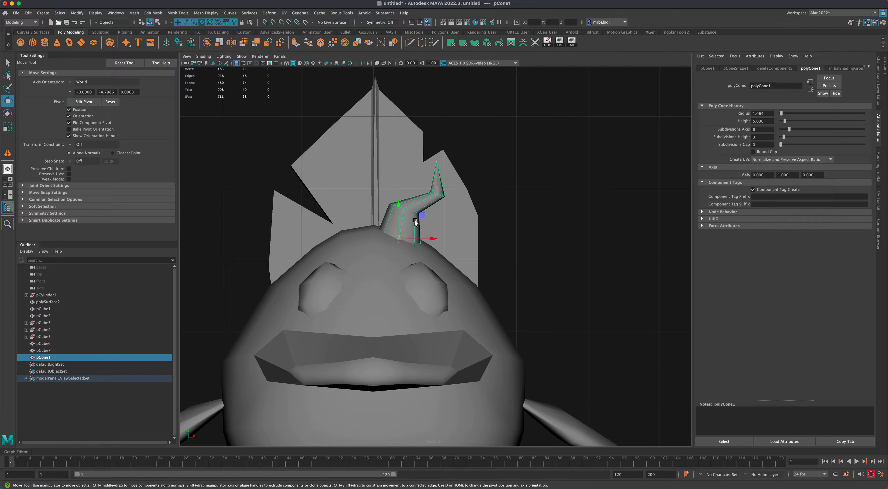
Step: Tilt the horn outward to about -29.64° in Z, reposition it on the head at about 0.34 in X and 4.3 in Y, and deselect it
key("e")
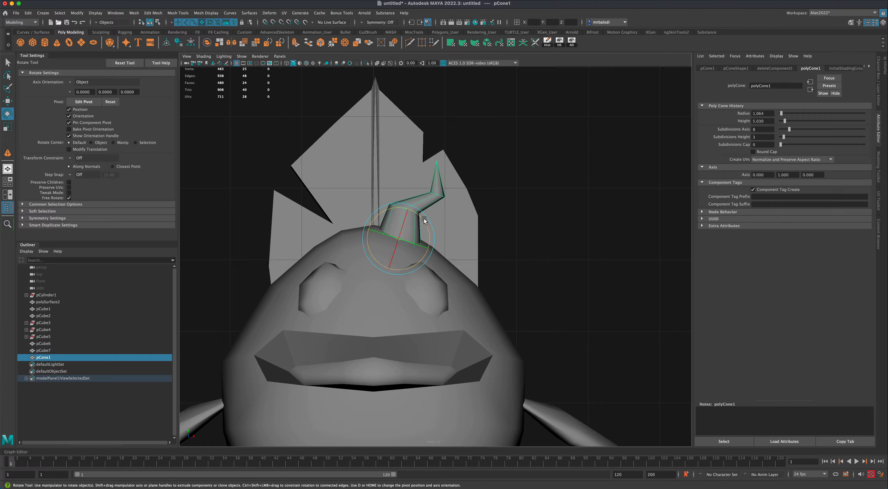
left_click_drag(424, 221, 427, 227)
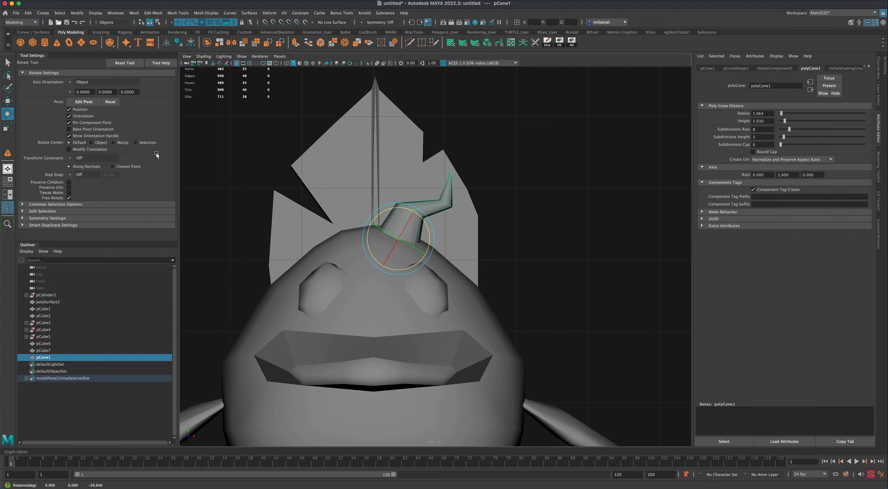
key("w")
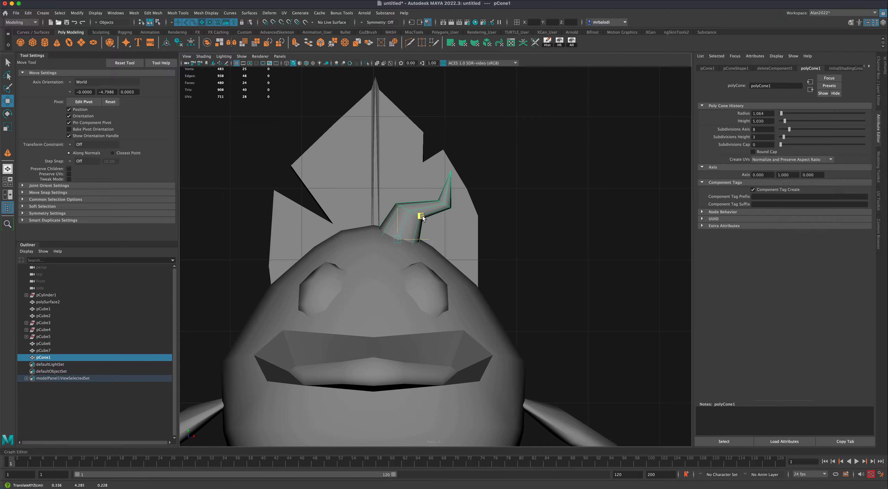
left_click(538, 235)
scroll(535, 251, "down", 5)
scroll(535, 252, "up", 4)
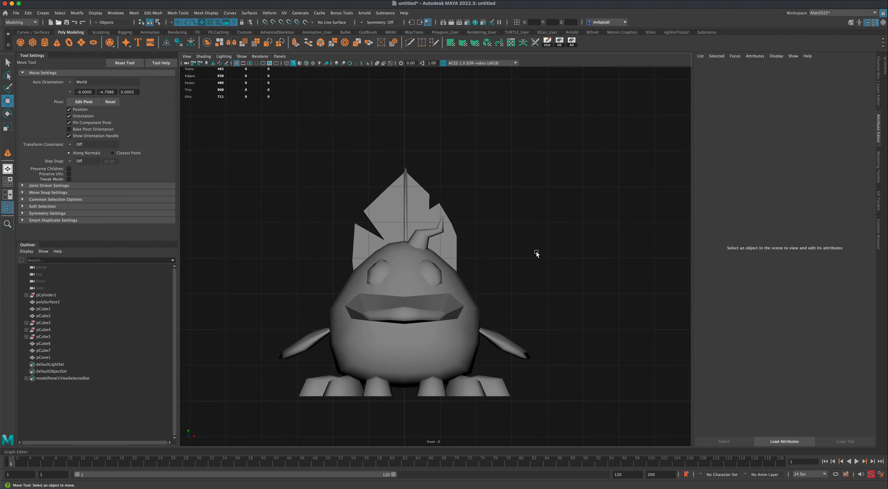
Step: Duplicate the horn to the opposite side of the head and rotate the copy outward to about 26.3° in Z
scroll(529, 253, "up", 1)
left_click(404, 229)
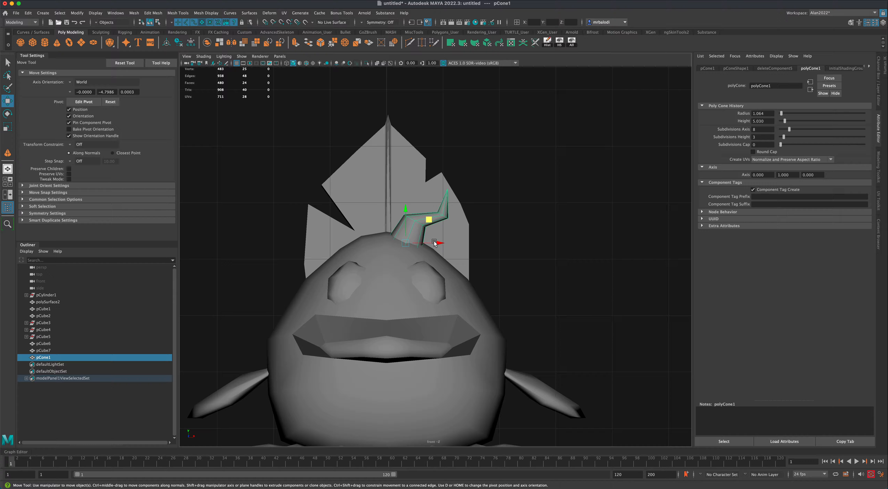
left_click_drag(439, 243, 382, 206)
left_click(8, 114)
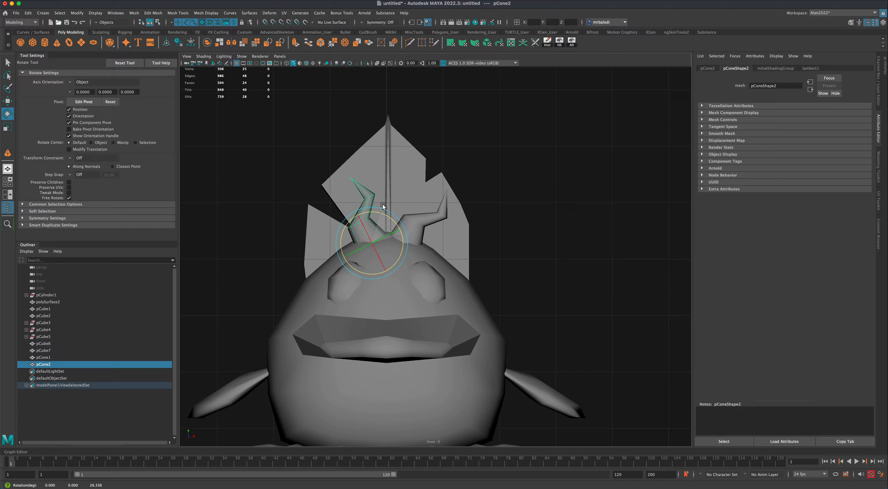
Step: Lengthen the duplicated horn to a Y scale of about 0.447 and shift it outward to about -0.32 in X
left_click(7, 126)
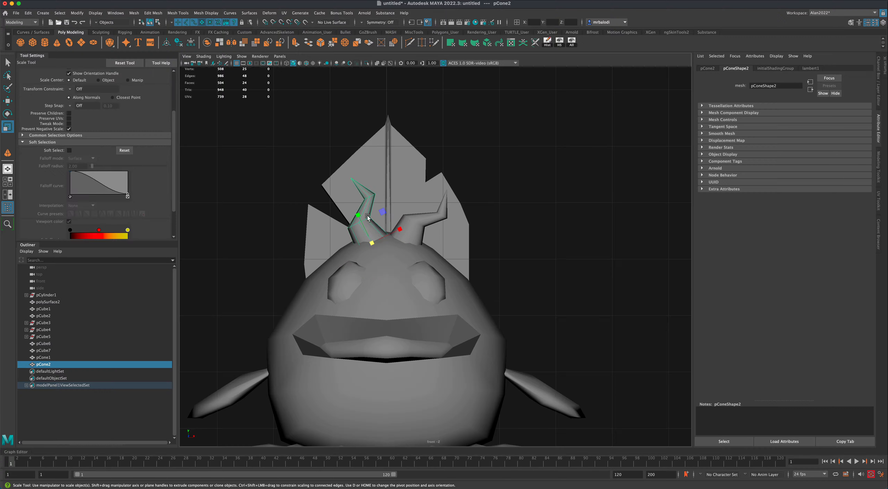
left_click_drag(358, 216, 350, 201)
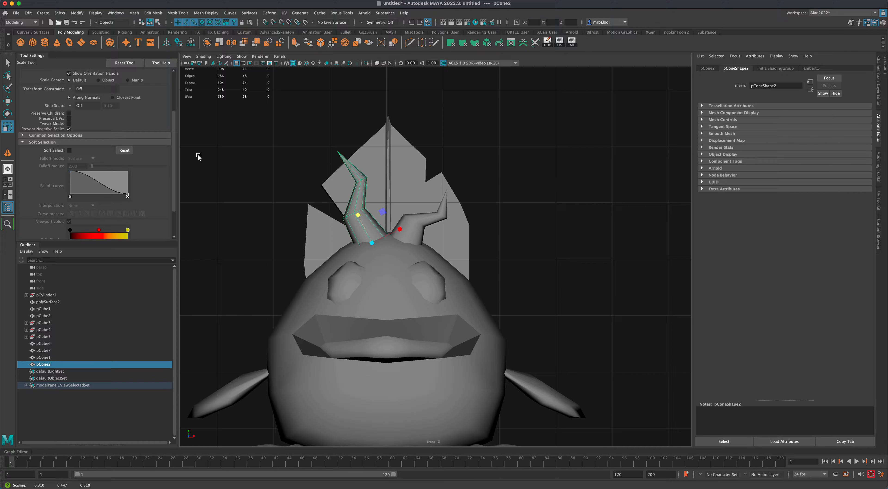
left_click(7, 63)
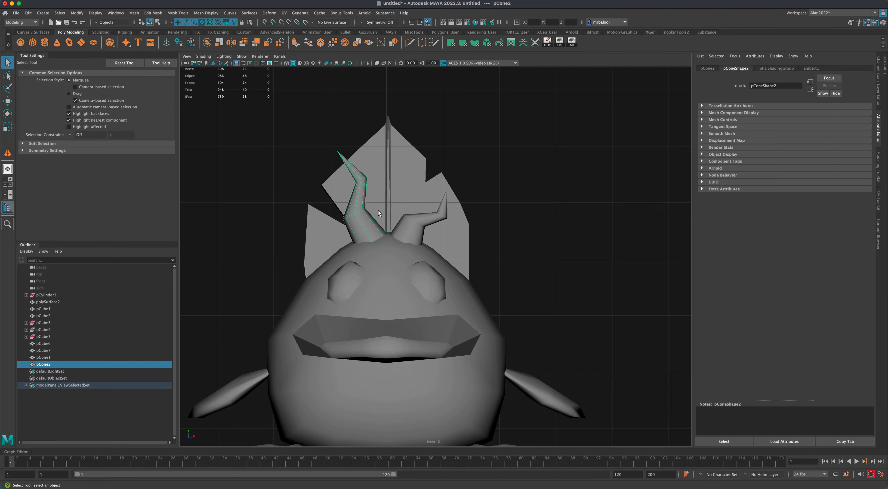
left_click(7, 100)
left_click_drag(402, 222, 392, 222)
Step: Reshape the longer horn by moving its middle and upper vertex rings outward into a smooth curve, and return to object mode
right_click(348, 206)
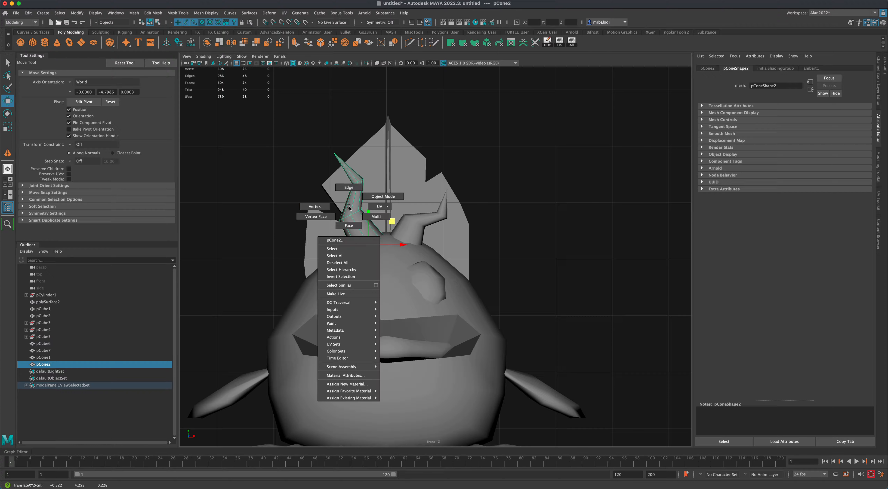
left_click(327, 206)
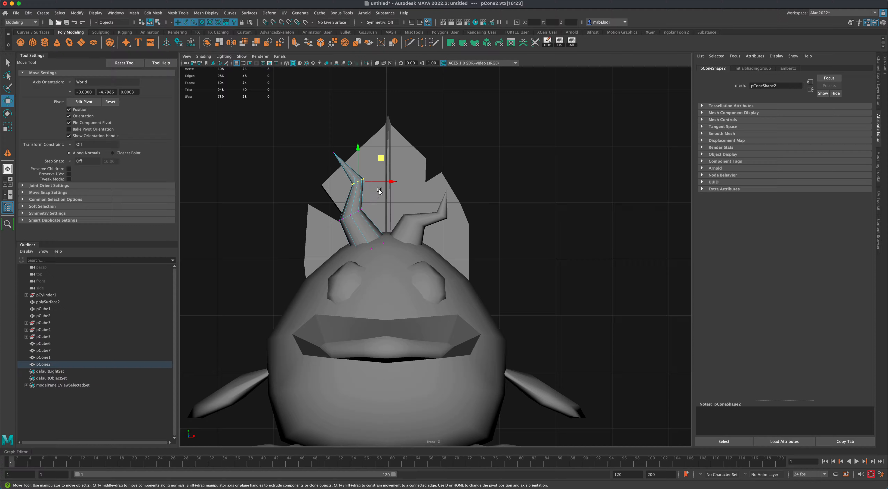
left_click_drag(386, 164, 351, 172)
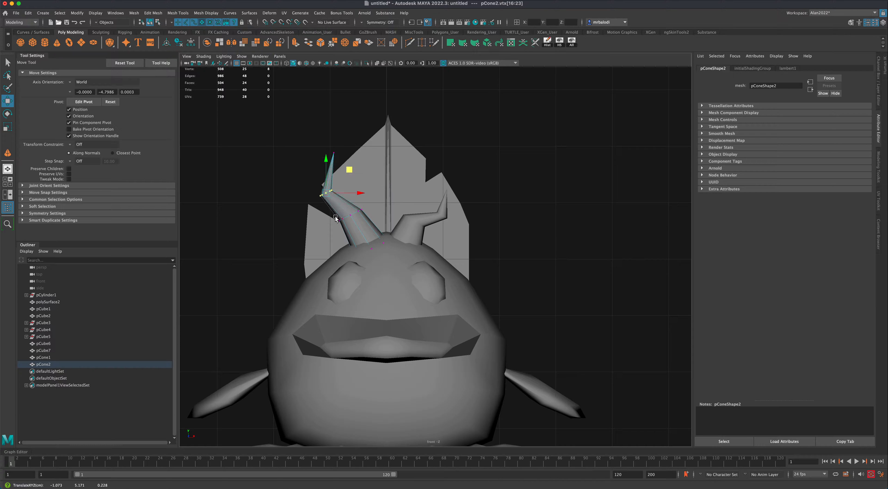
left_click_drag(328, 226, 356, 205)
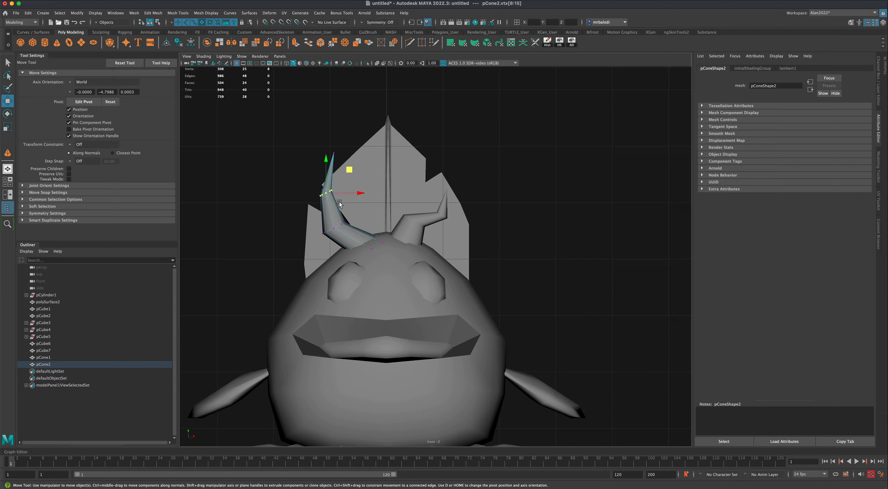
mouse_move(349, 175)
left_mouse_down()
mouse_move(376, 171)
mouse_move(344, 171)
left_mouse_up()
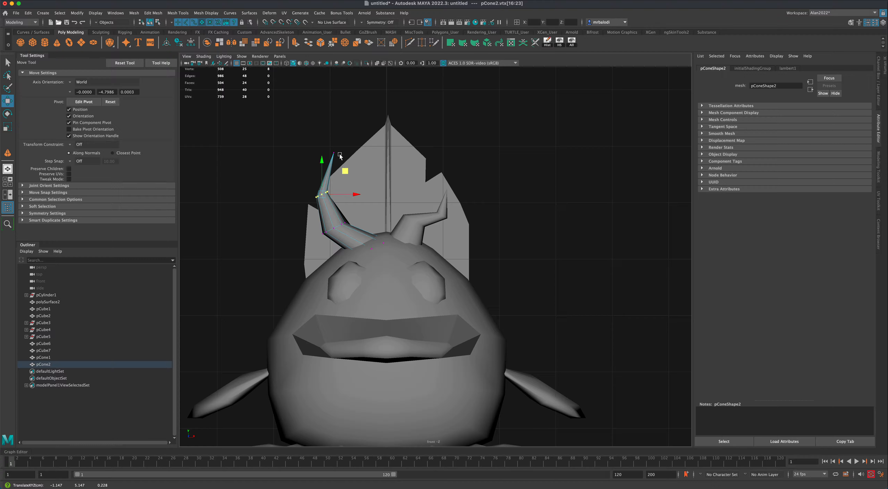
left_click(7, 62)
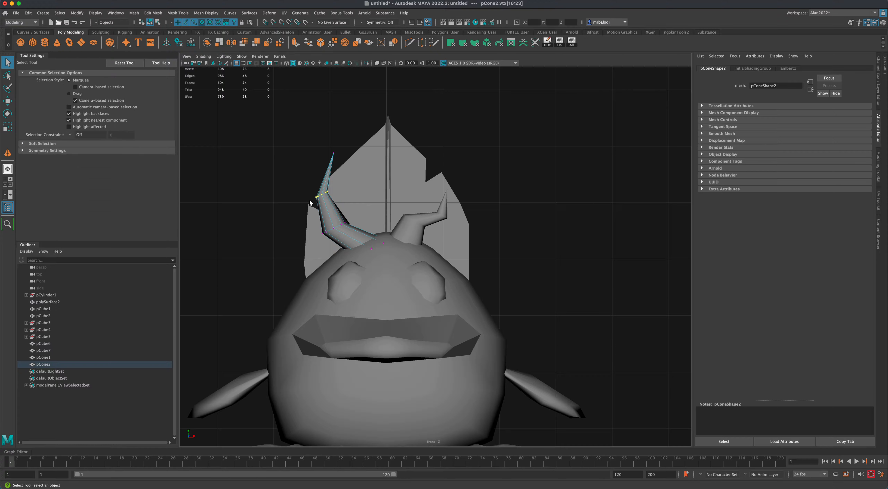
right_click(337, 228)
left_click(352, 211)
left_click(281, 192)
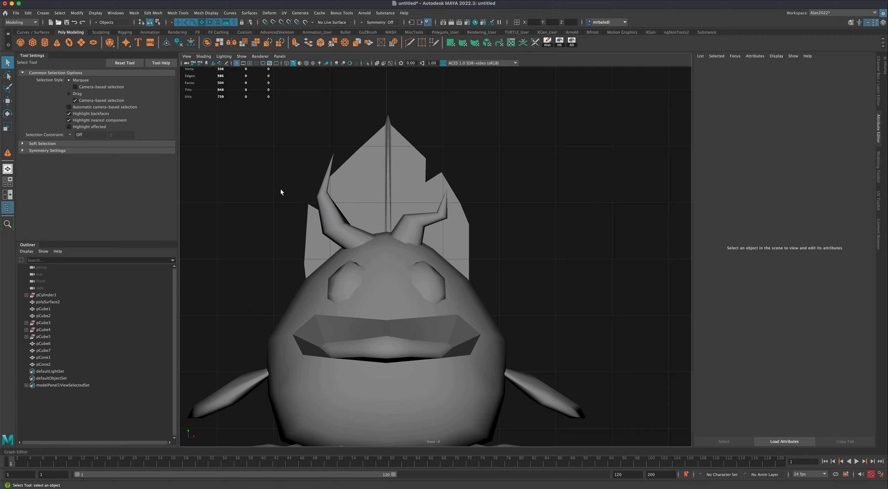
Step: Duplicate the longer curved horn and rotate the copy inward toward the middle of the head
left_click(404, 228)
left_click(335, 226)
key("ctrl+d")
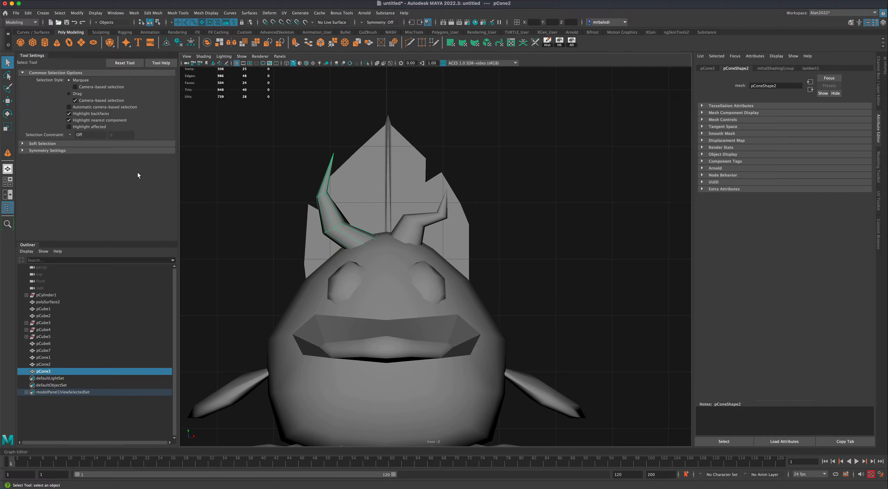
left_click(7, 113)
left_click_drag(387, 222, 357, 252)
Step: Move the third horn to the middle of the head between the other two and deselect it
key("r")
left_click(6, 102)
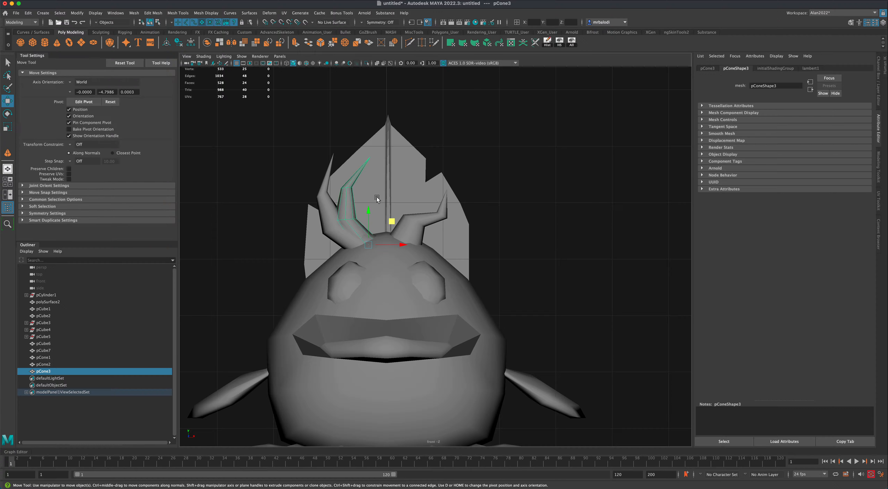
left_click_drag(392, 221, 419, 223)
key("e")
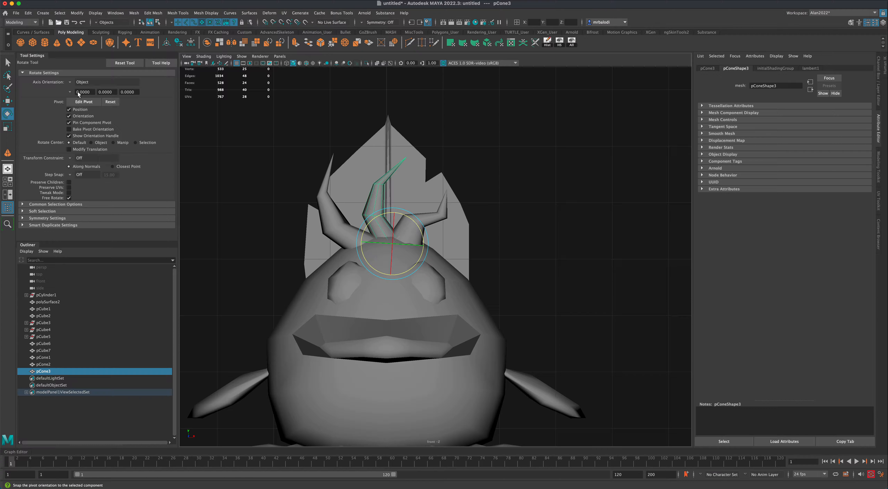
left_click(7, 63)
left_click(524, 187)
Step: Select all three horns in the perspective view and combine them into one mesh
key("space")
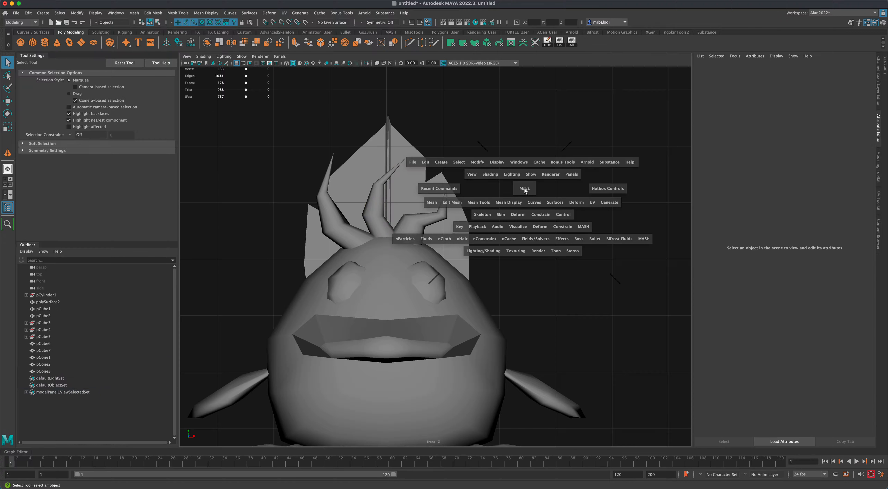
key("space")
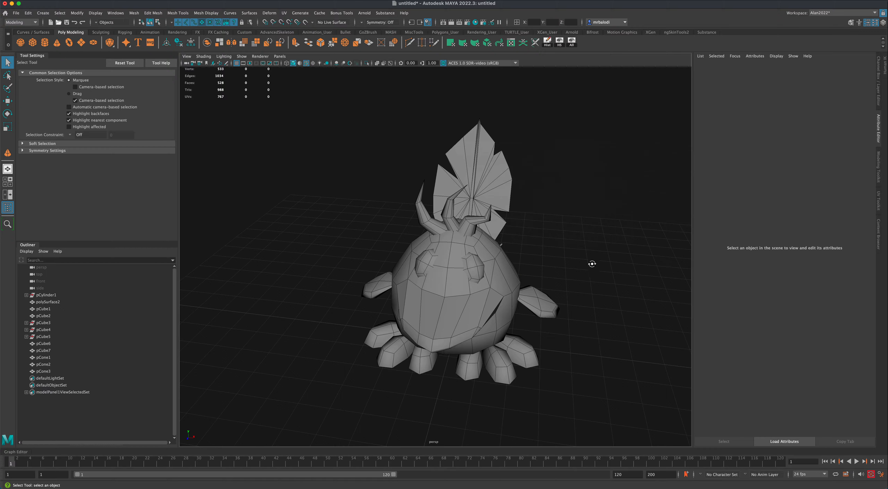
left_click_drag(593, 261, 574, 263, "alt")
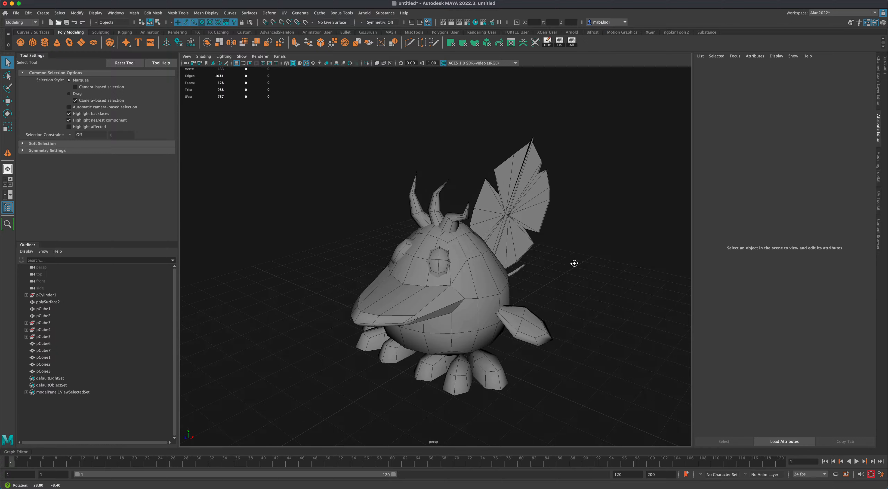
left_click(460, 214)
left_click(437, 208, "shift")
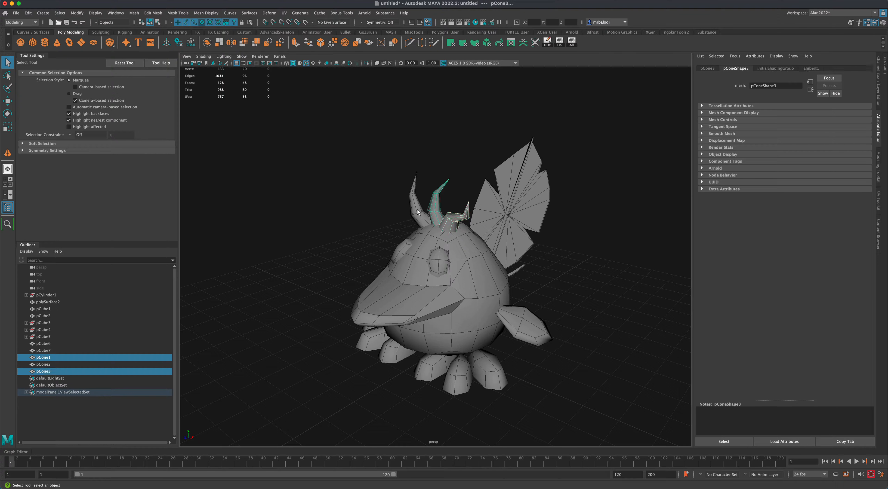
left_click(413, 210, "shift")
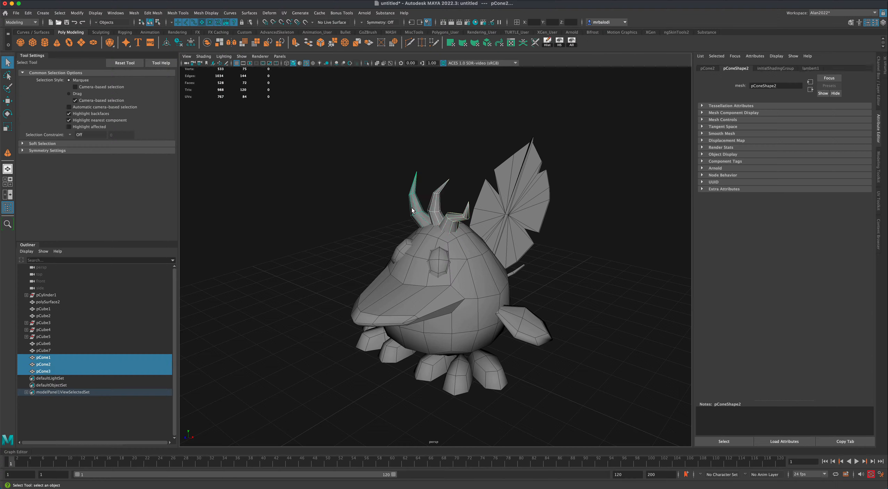
left_click(206, 43)
Step: Scale the combined horns uniformly to about 0.595, lower them onto the top of the head, and deselect them
left_click(8, 126)
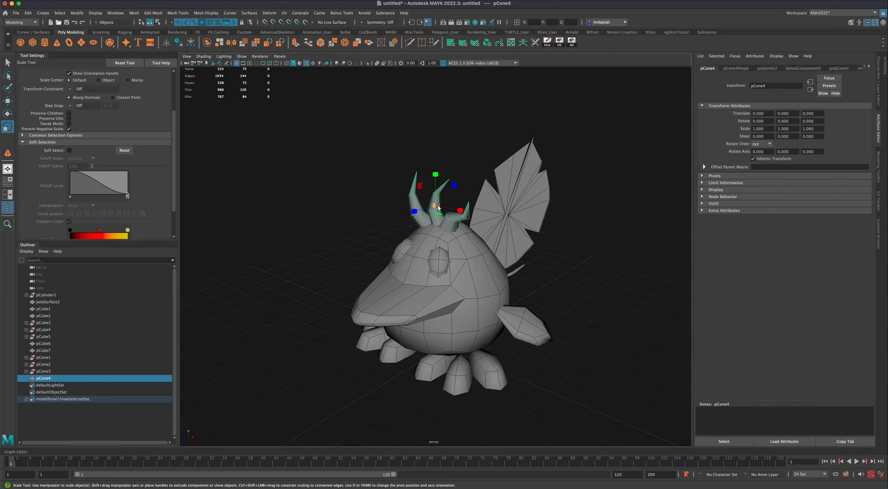
left_click_drag(438, 206, 418, 212)
key("w")
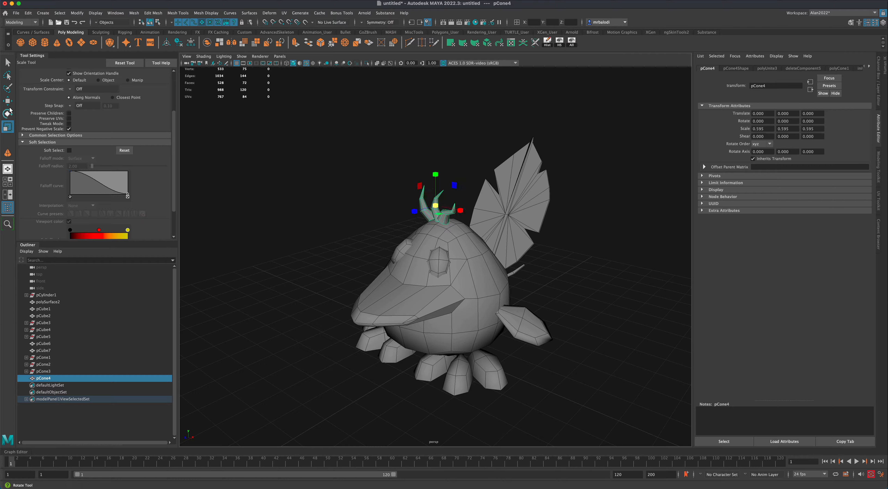
left_click_drag(435, 173, 439, 177)
left_click(375, 200)
left_click_drag(375, 200, 508, 232, "alt")
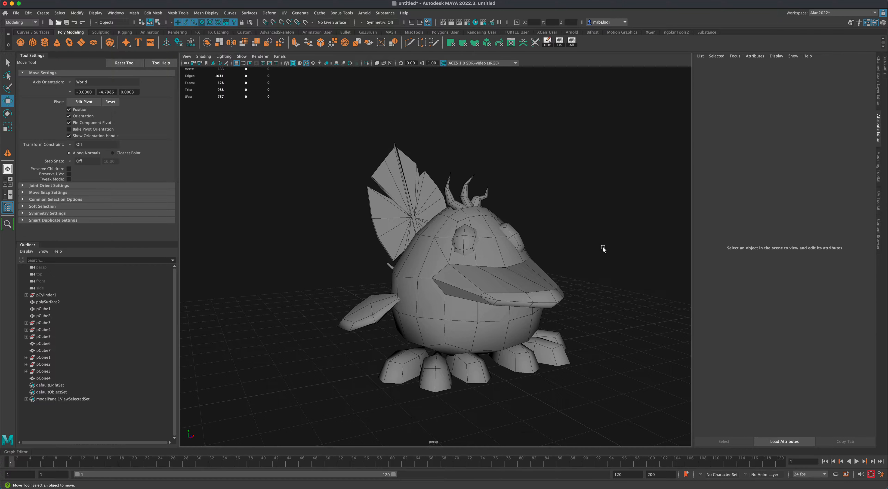
Step: Examine the whole creature from both sides, checking its body, beak, eyes, horns, feet and tail leaf
middle_click_drag(603, 247, 579, 249, "alt")
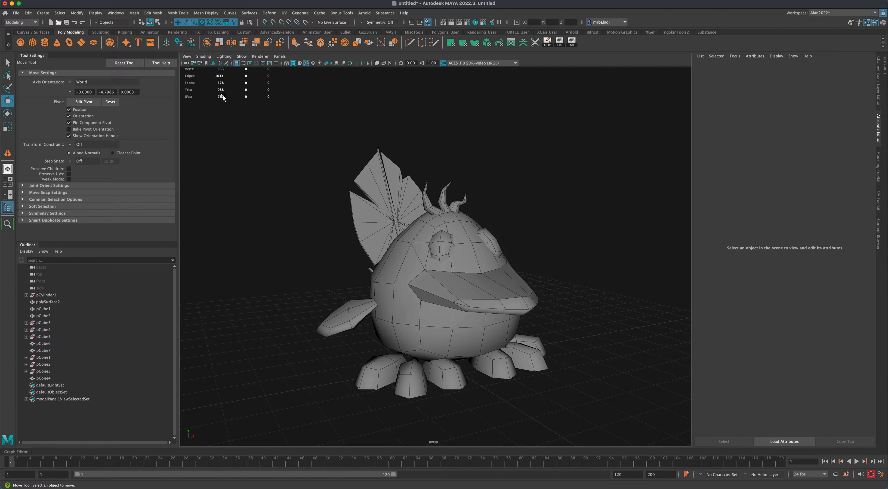
left_click_drag(224, 100, 222, 101, "alt")
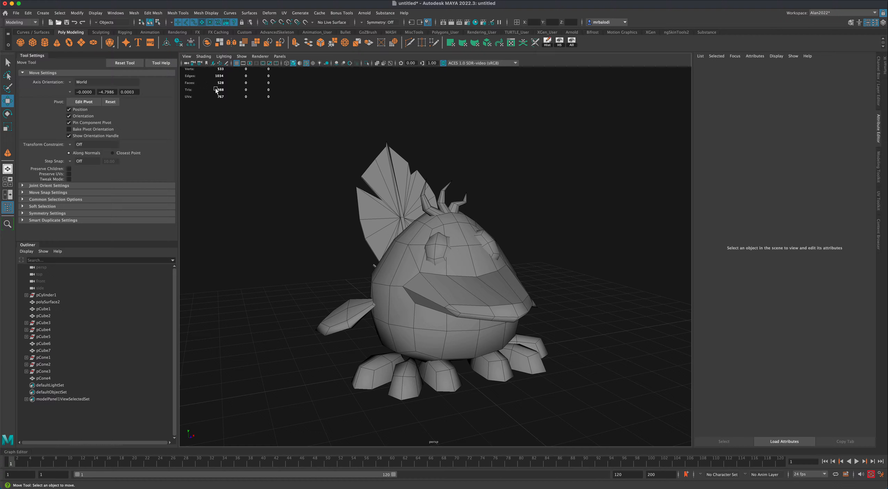
left_click_drag(280, 182, 262, 221, "alt")
right_click_drag(262, 222, 250, 252, "alt")
middle_click_drag(251, 253, 241, 227, "alt")
right_click_drag(241, 227, 244, 230, "alt")
left_click_drag(244, 230, 241, 229, "alt")
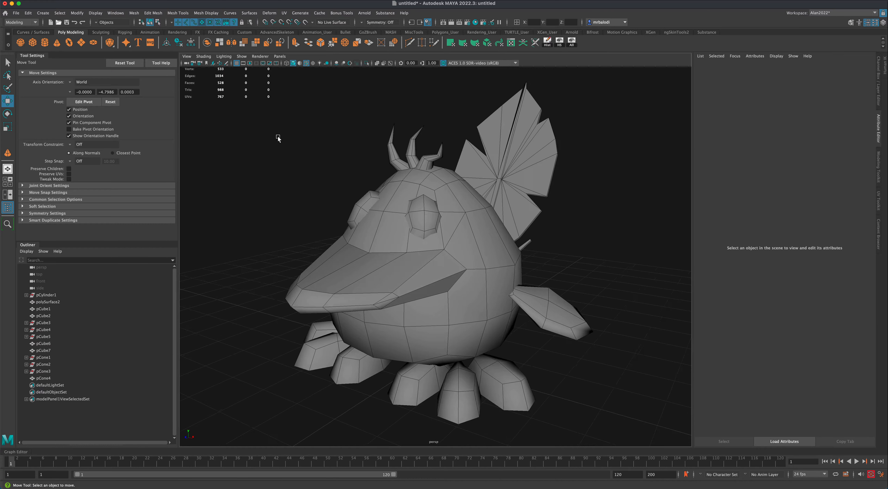
left_click_drag(285, 141, 282, 139, "alt")
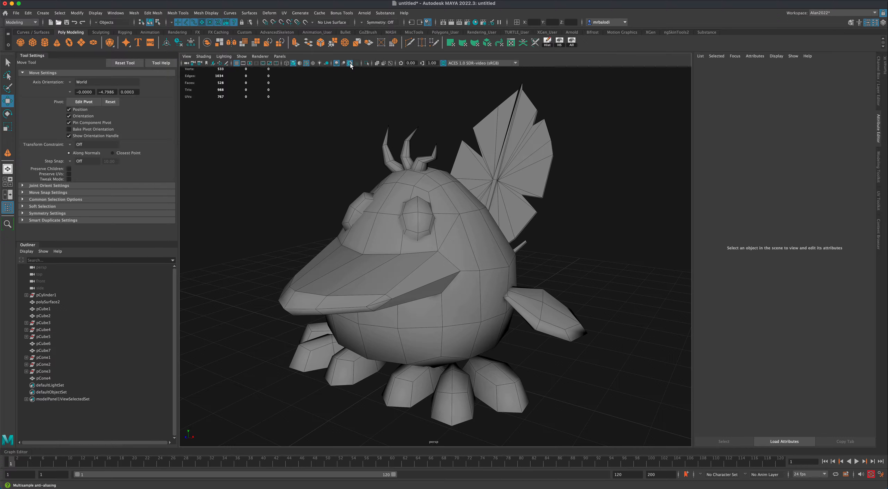
left_click_drag(320, 141, 319, 122, "alt")
Step: Duplicate the large tail leaf, tilt the copy to one side, and shrink it to a scale of about 0.386, 0.217, 0.386
left_click(451, 135)
left_click_drag(452, 135, 525, 169, "alt")
key("ctrl+d")
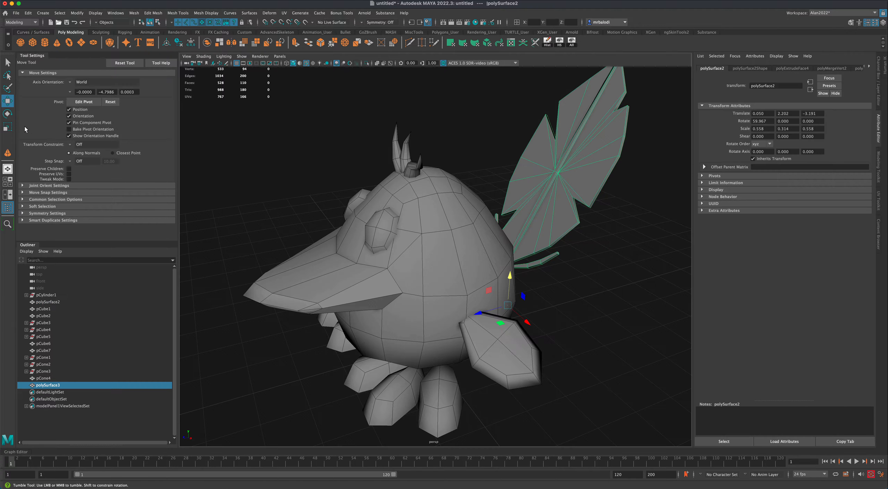
key("e")
left_click_drag(533, 291, 418, 312)
left_click(6, 128)
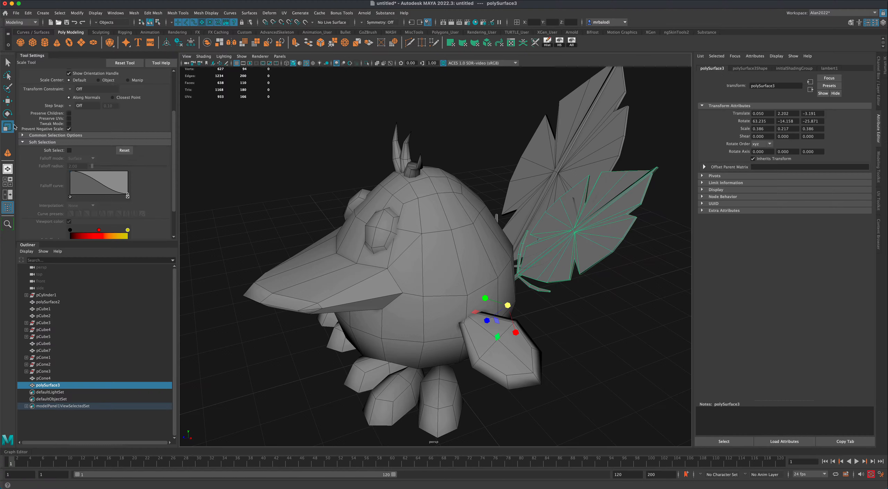
Step: Rotate the smaller leaf farther outward to about 80.5, -22.0, -44.4 degrees
left_click(8, 114)
left_click_drag(531, 307, 516, 298)
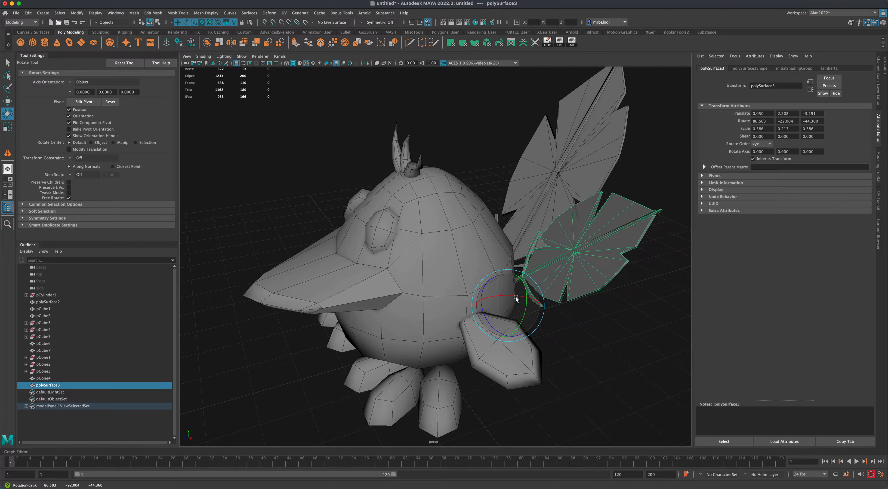
left_click_drag(507, 183, 528, 186, "alt")
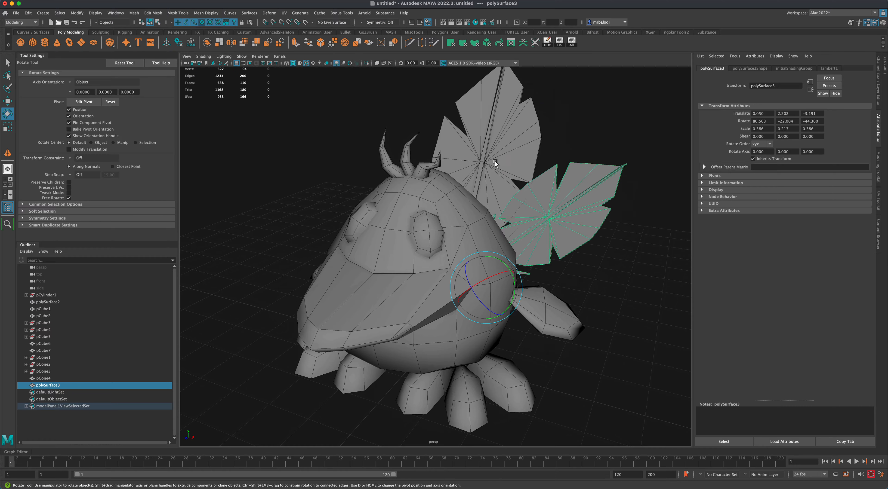
Step: Duplicate the large tail leaf again and rotate the copy toward the opposite side to about 72.6, 15.4, 28.5 degrees
left_click(494, 162)
left_click_drag(351, 145, 392, 156, "alt")
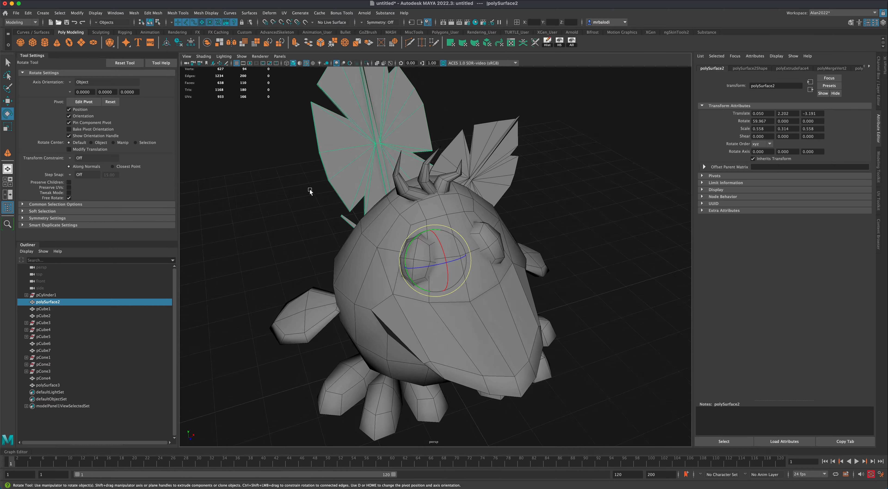
key("ctrl+d")
left_click_drag(410, 245, 432, 251)
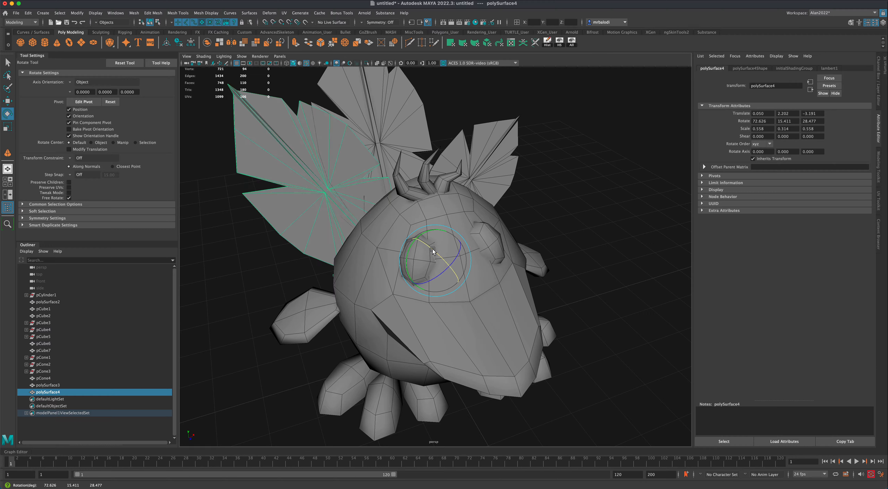
Step: Scale the second leaf copy to about 0.409, 0.230, 0.409 and rotate it outward to about 74.9, 17.7, 36.5 degrees
key("r")
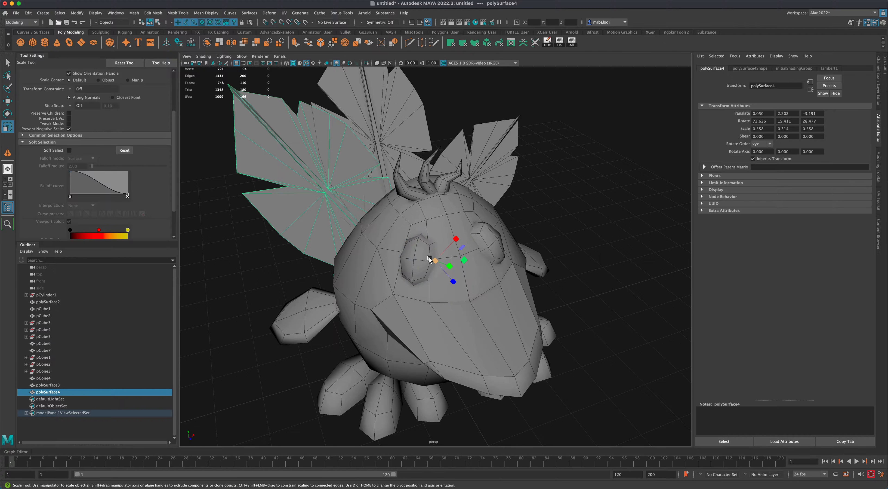
left_click_drag(433, 261, 248, 224)
key("e")
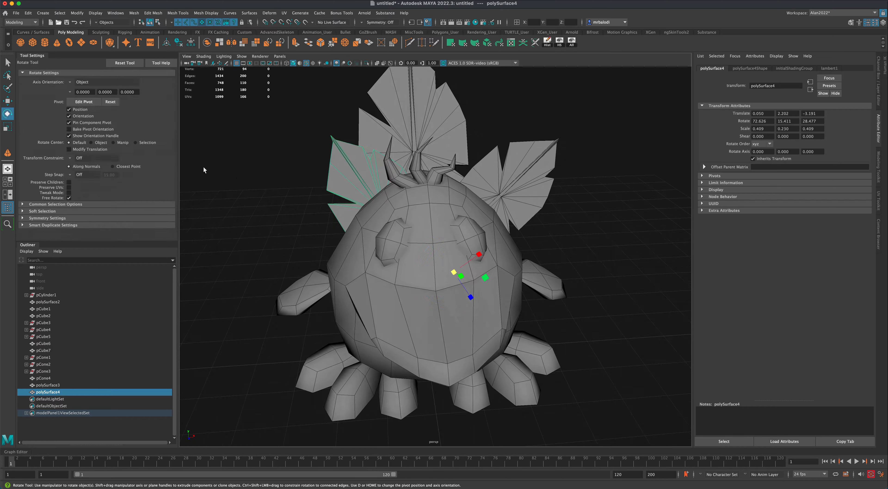
left_click_drag(431, 253, 429, 258)
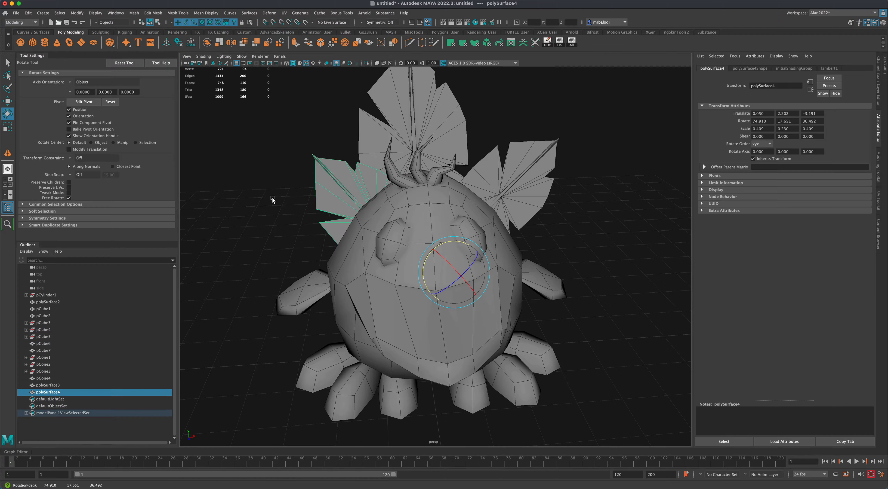
left_click(272, 199)
Step: Move the second leaf copy up and back against the creature's rear, to about 2.46 in Y and -3.29 in Z, and deselect it
left_click_drag(272, 198, 372, 219, "alt")
left_click(434, 229)
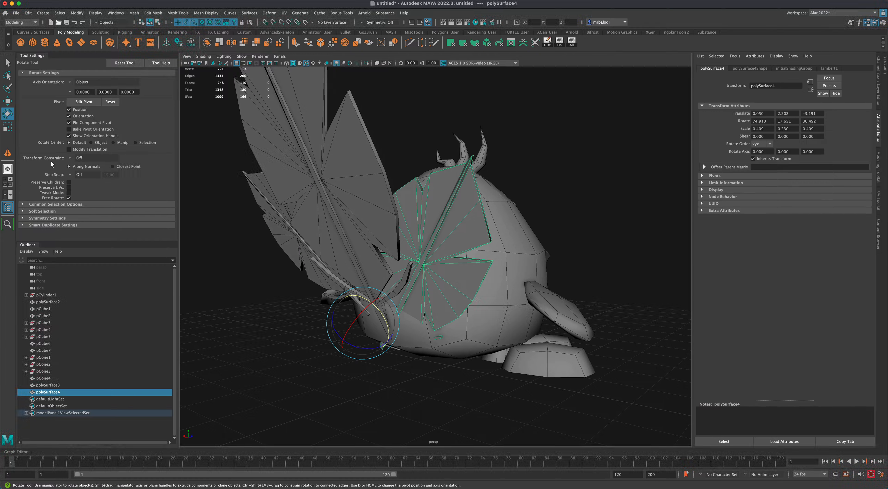
left_click(8, 101)
left_click_drag(297, 306, 321, 316, "alt")
left_click_drag(384, 323, 354, 278)
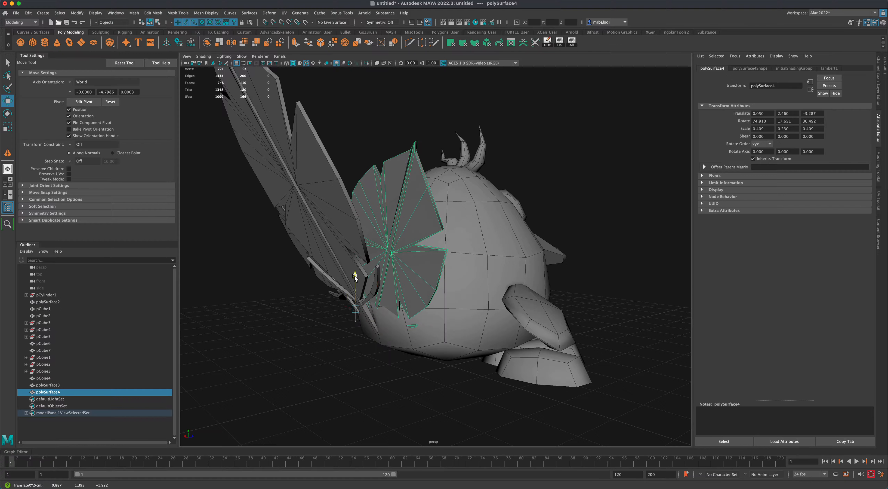
mouse_move(388, 307)
left_mouse_down("alt")
mouse_move(371, 347)
mouse_move(363, 323)
mouse_move(368, 310)
mouse_move(376, 314)
left_mouse_up("alt")
left_click(312, 336)
Step: Move the first small leaf to about -0.217, 1.967, -3.164, rotate it to about 59.7, -16.6, -39.2 degrees, and deselect it
left_click_drag(300, 348, 331, 344, "alt")
left_click(441, 326)
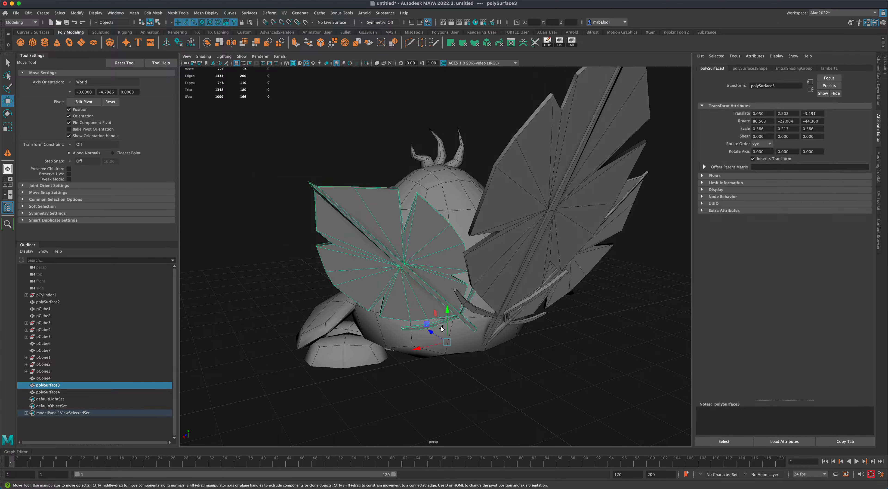
left_click_drag(437, 333, 470, 331)
left_click(11, 114)
key("w")
key("e")
left_click_drag(470, 330, 438, 336, "alt")
key("w")
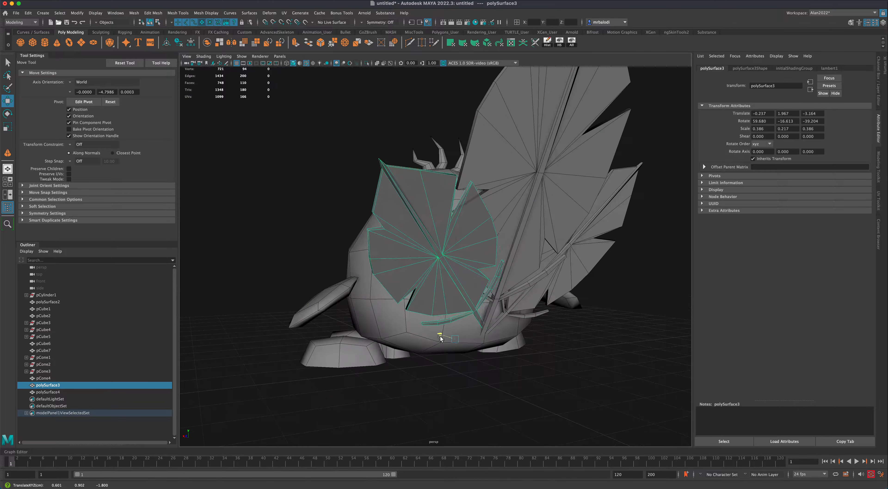
left_click(531, 381)
left_click_drag(531, 381, 551, 392, "alt")
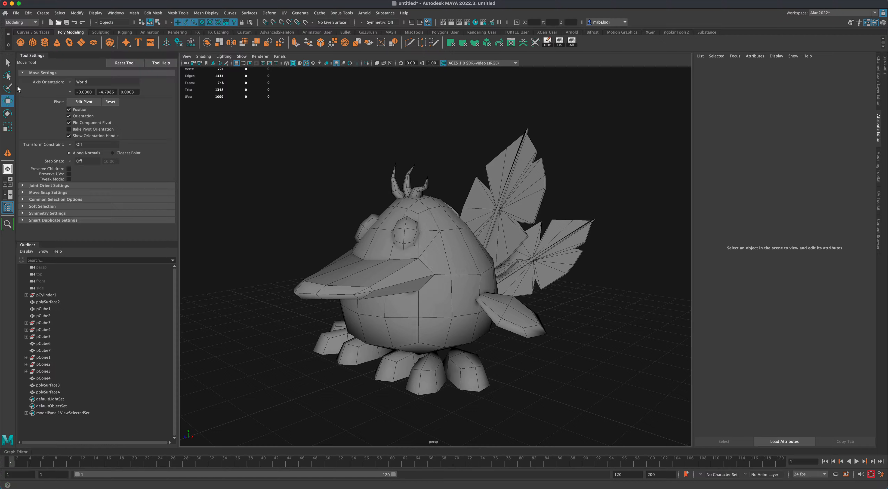
Step: Select the edges running along the beak's lower rim on both sides and bevel them with fraction 0.5 and 1 segment
left_click(8, 62)
left_click_drag(230, 244, 258, 253, "alt")
middle_click_drag(258, 253, 274, 311, "alt")
mouse_move(281, 308)
left_mouse_down("alt")
mouse_move(289, 307)
mouse_move(269, 307)
left_mouse_up("alt")
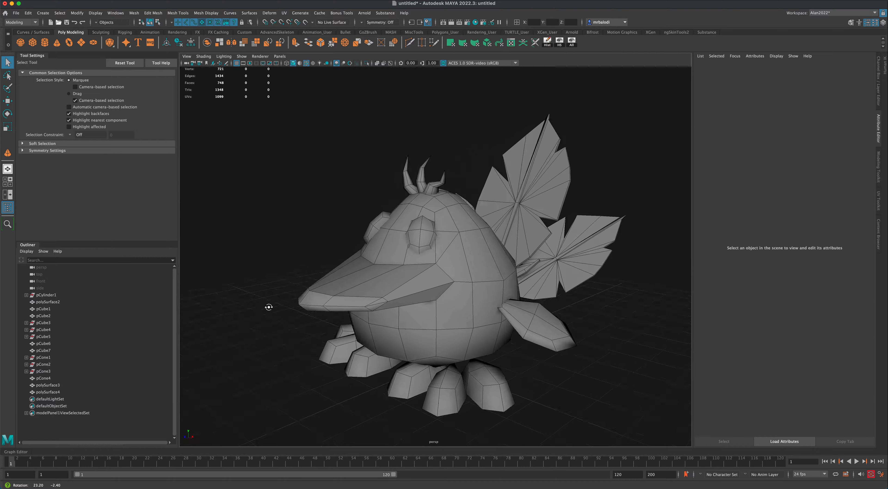
left_click(407, 301)
right_click_drag(406, 301, 415, 292)
left_click(415, 292)
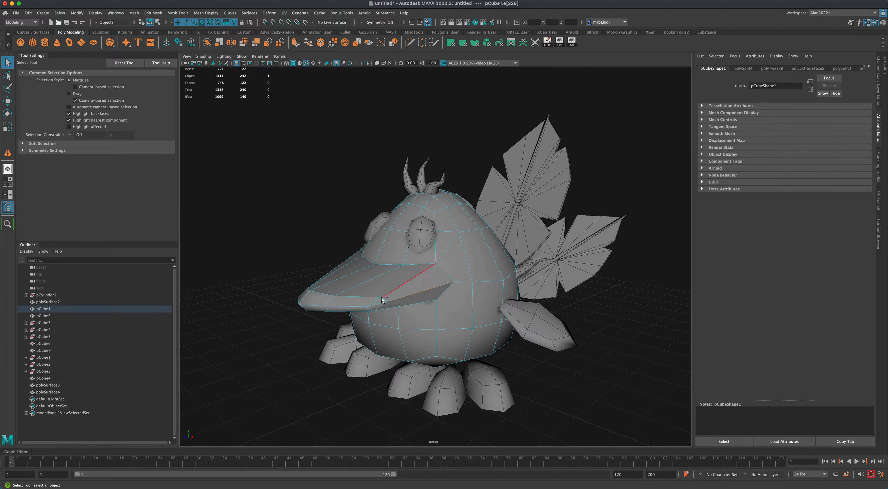
left_click(380, 306, "shift")
left_click_drag(287, 306, 389, 300, "alt")
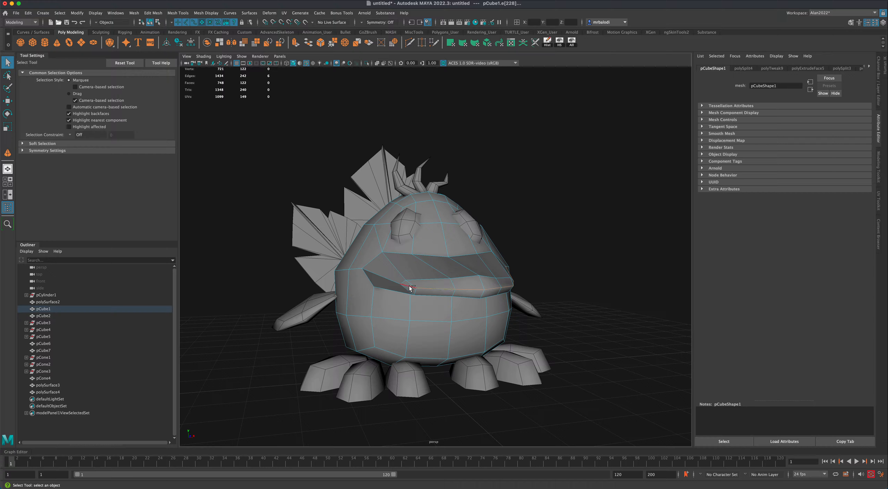
left_click_drag(612, 286, 584, 295, "alt")
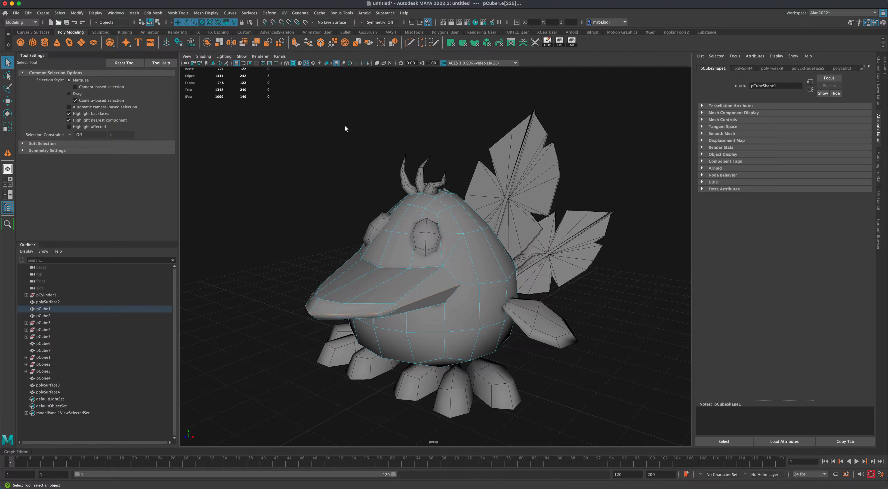
left_click_drag(346, 129, 321, 49, "alt")
left_click(321, 42)
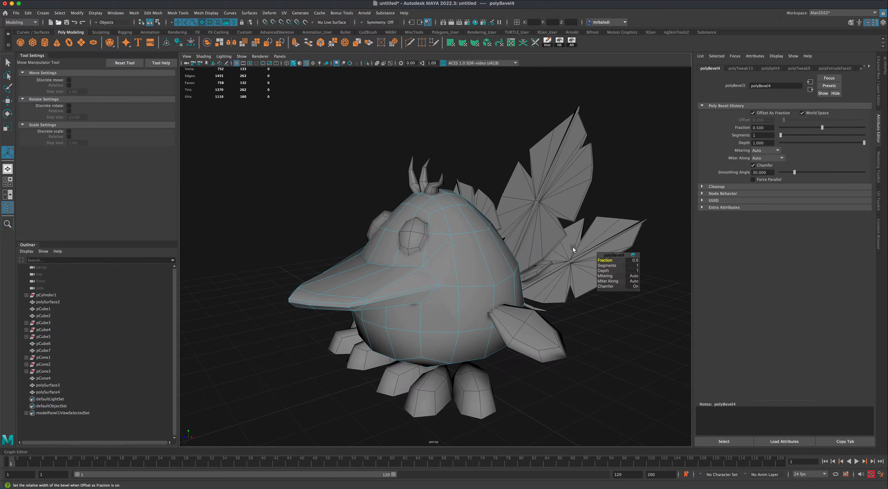
Step: Extrude the bevelled strip of faces around the beak's rim inward as a mouth groove, and return to object mode with nothing selected
scroll(289, 218, "up", 5)
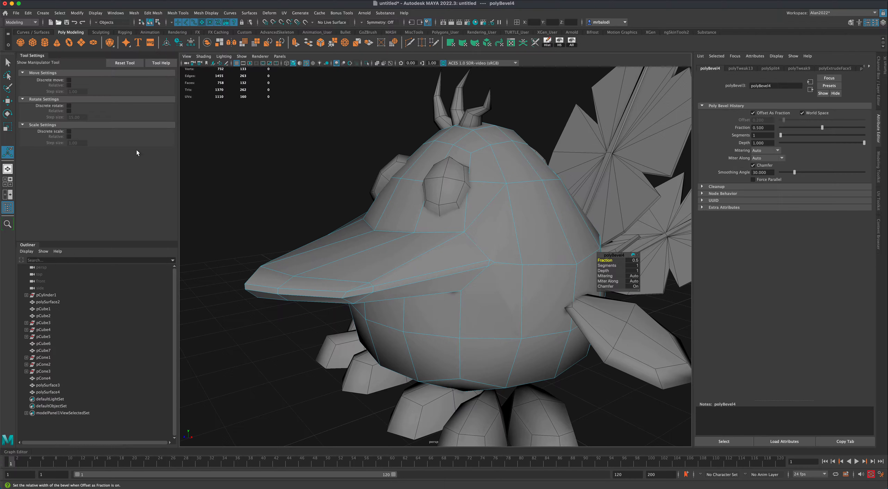
left_click(10, 67)
right_click(465, 273)
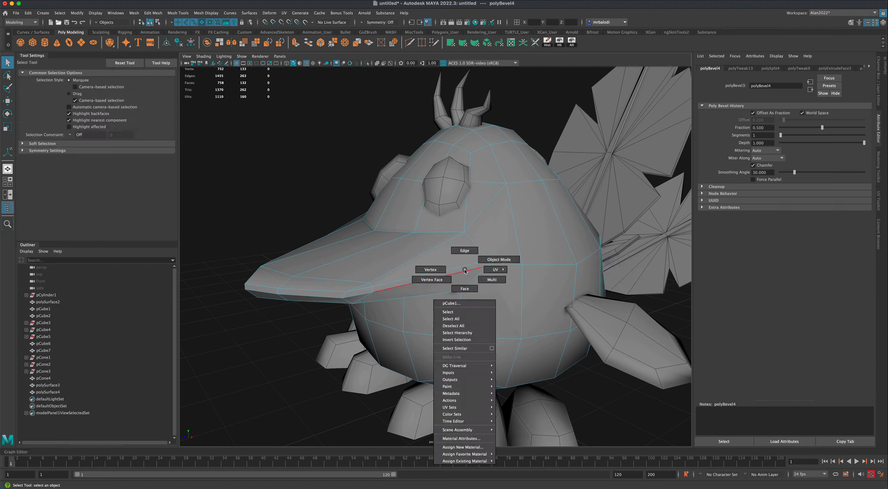
right_click_drag(463, 287, 462, 286)
double_click(411, 278)
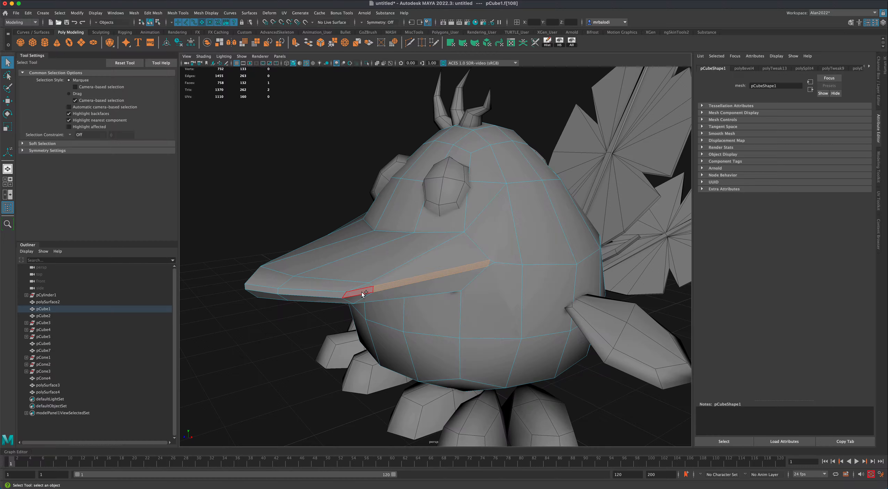
left_click_drag(320, 288, 308, 107, "alt")
left_click(295, 42)
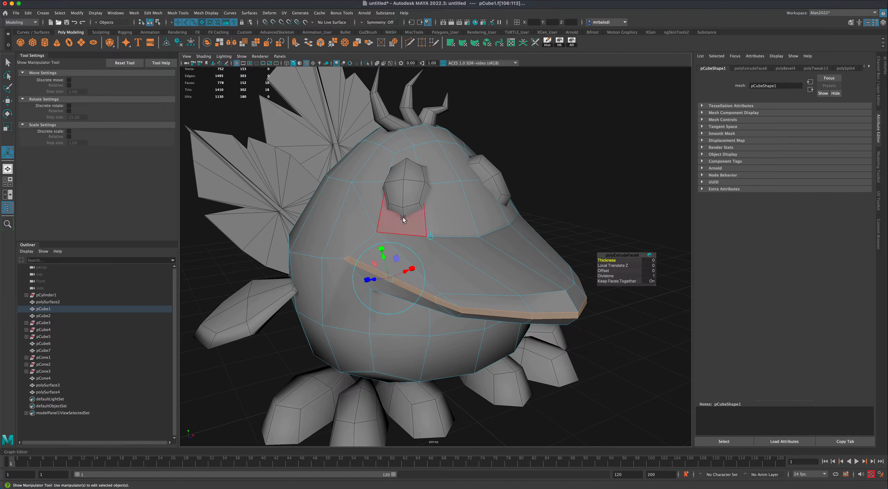
left_click_drag(373, 279, 378, 278)
right_click_drag(477, 281, 505, 271)
left_click(606, 213)
scroll(577, 300, "down", 3)
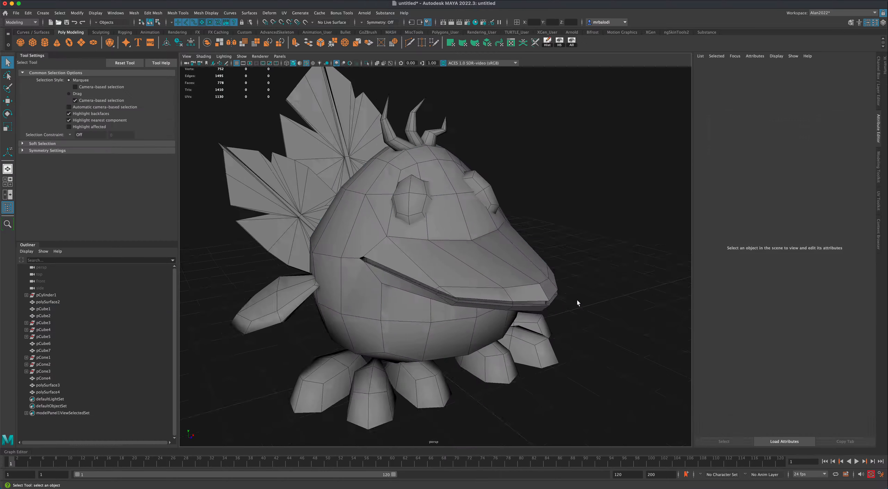
Step: Select all the creature's parts and combine them into one mesh
left_click_drag(577, 301, 584, 324, "alt")
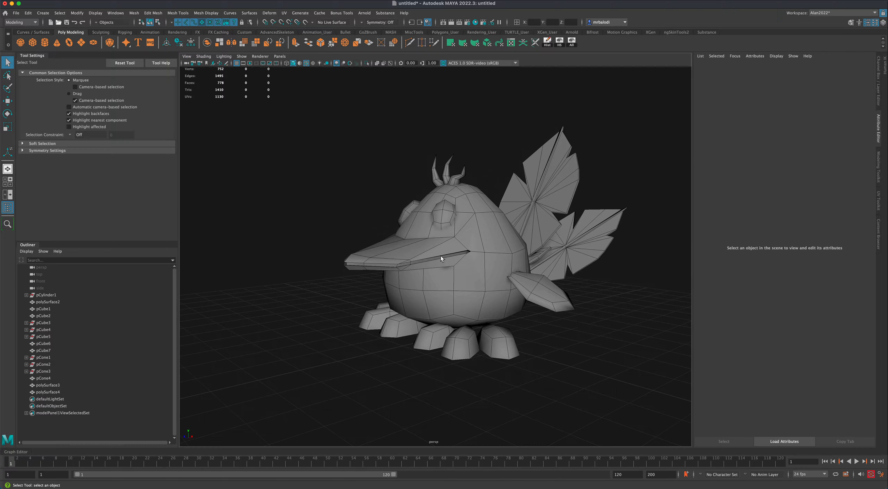
left_click_drag(441, 259, 551, 327, "alt")
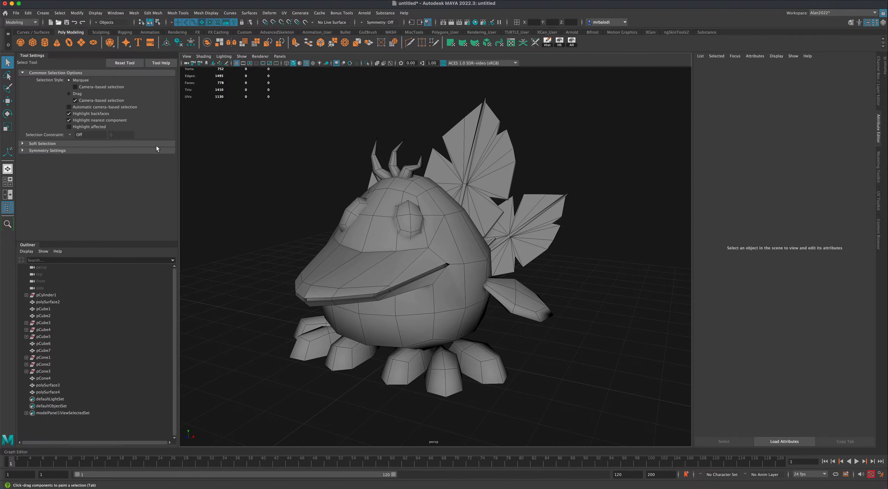
left_click_drag(286, 227, 344, 243, "alt")
left_click(350, 233)
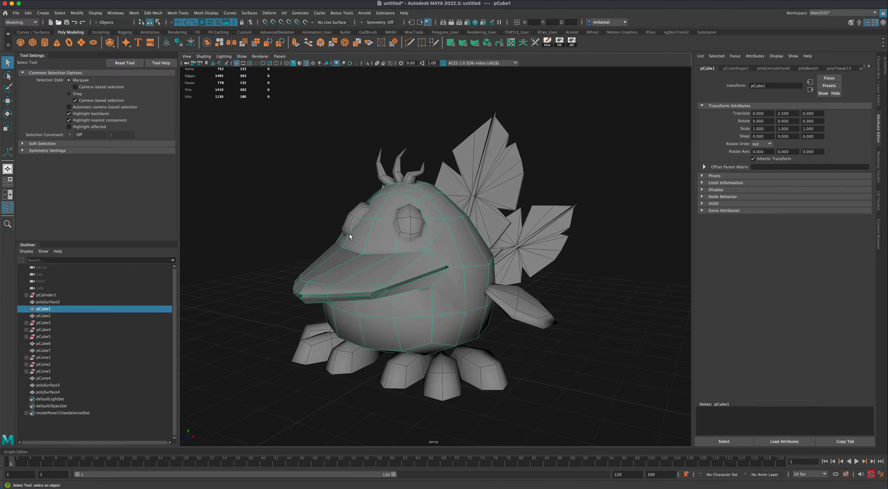
left_click_drag(276, 114, 567, 430)
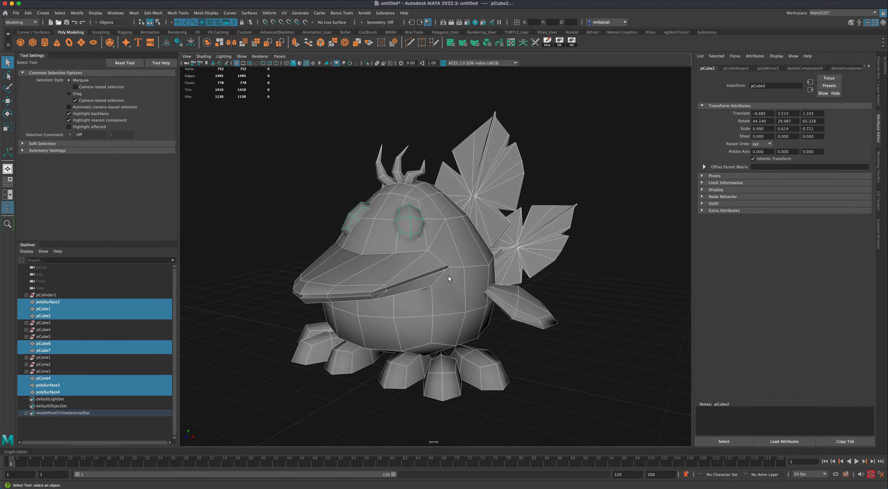
left_click_drag(290, 169, 299, 170, "alt")
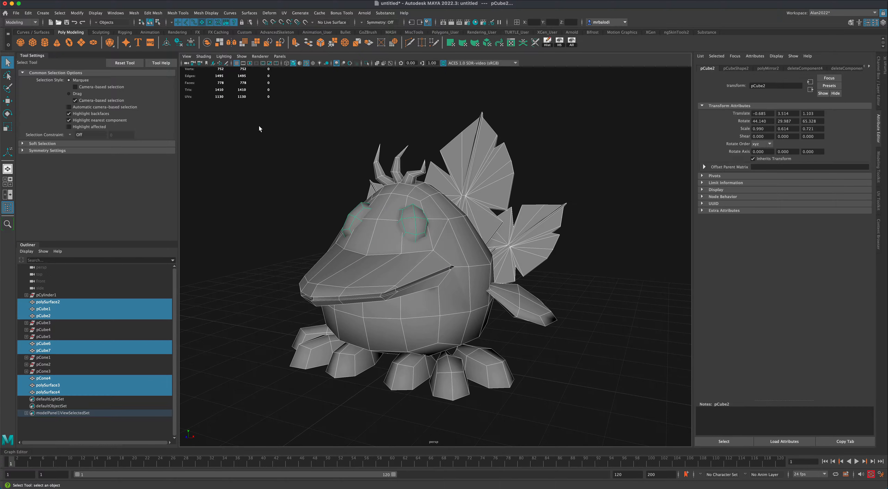
left_click(207, 42)
Step: Delete the construction history of the combined creature mesh
left_click(28, 13)
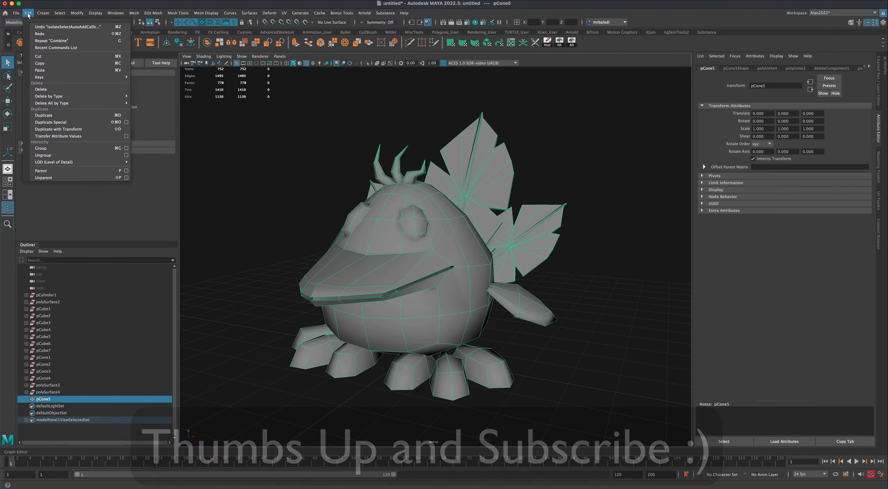
mouse_move(104, 96)
left_click(141, 98)
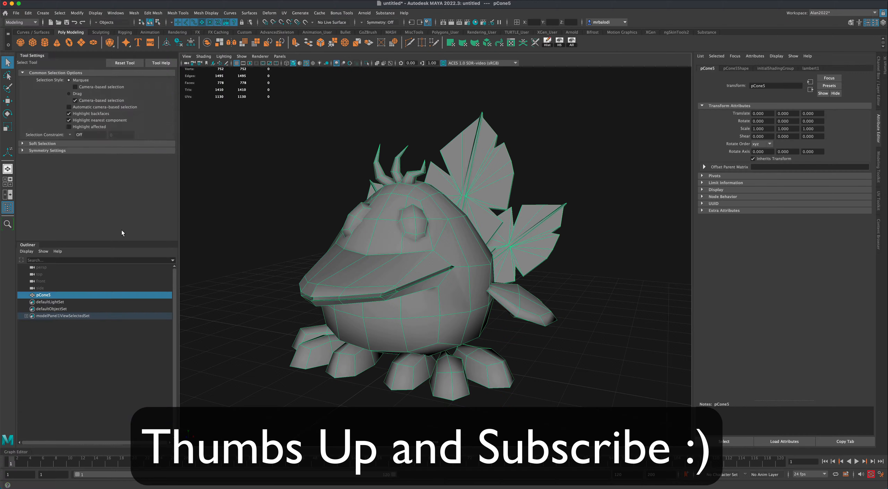
Step: Rename the combined creature mesh as LittleBird
double_click(46, 295)
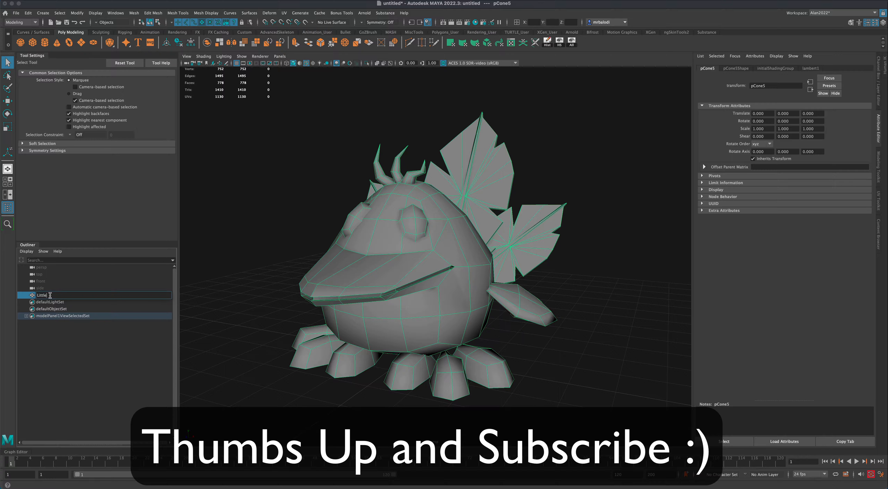
type("LittleBird")
key("Return")
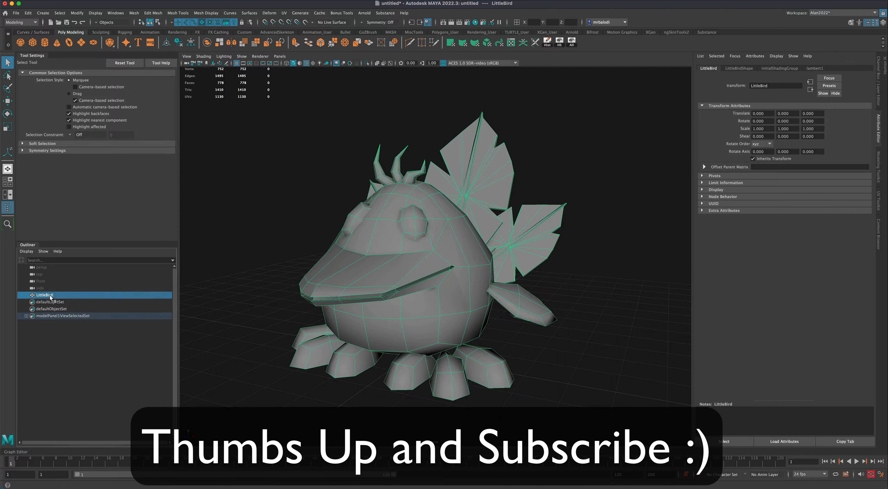
Step: Assign a new Phong material to the whole LittleBird mesh
left_click(254, 274)
middle_click_drag(273, 286, 261, 277, "alt")
scroll(272, 287, "up", 2)
left_click_drag(261, 278, 266, 266, "alt")
left_click(383, 272)
left_click_drag(388, 273, 471, 296, "alt")
right_click(447, 268)
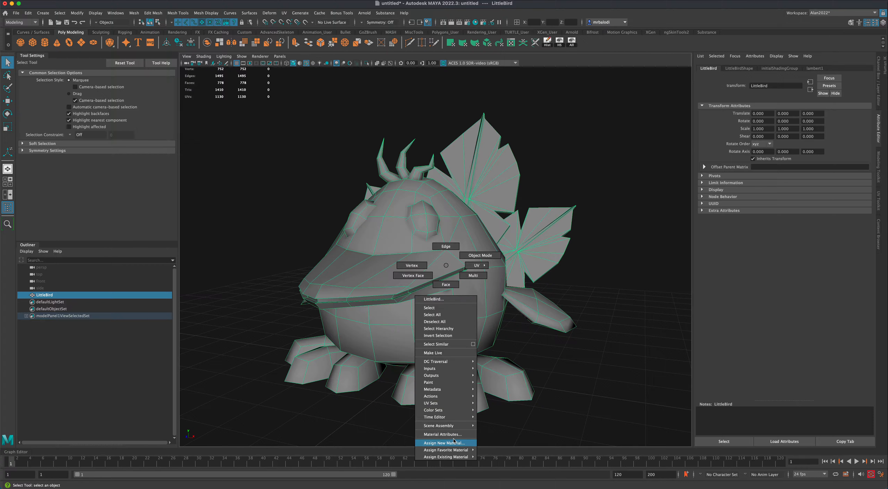
mouse_move(454, 450)
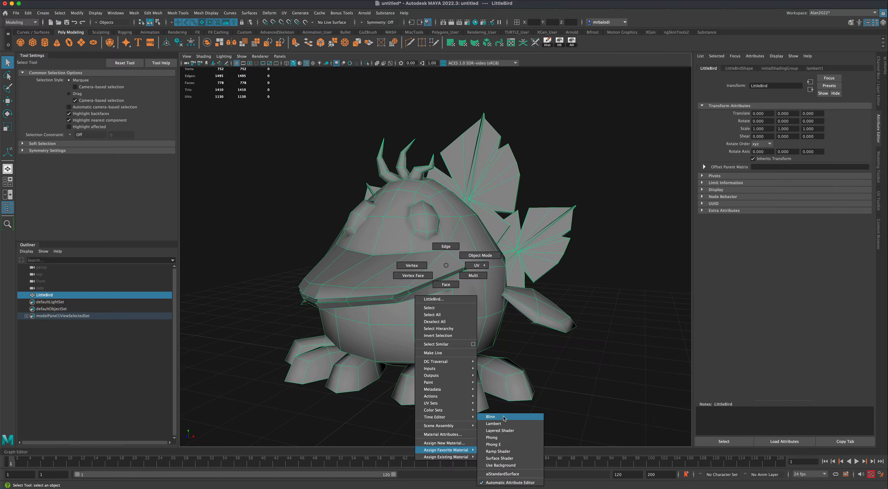
left_click(492, 438)
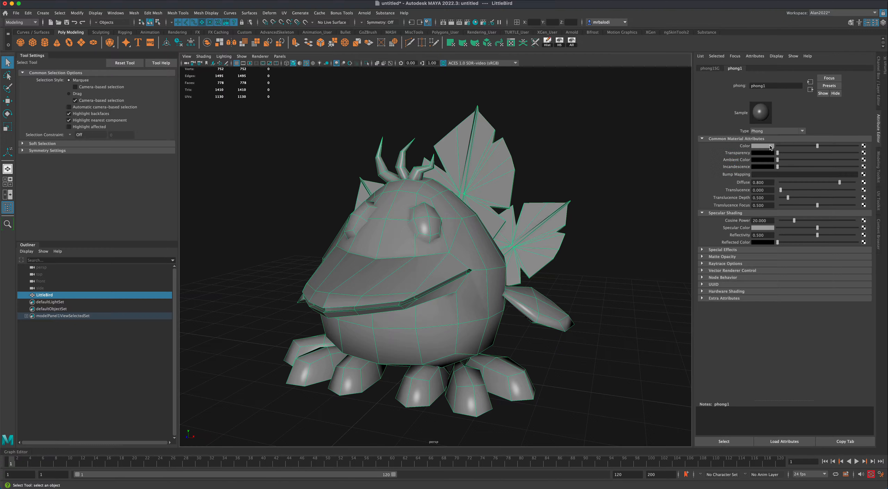
Step: Set the body material's color to a bright blue with hue 218.480, saturation 0.647 and value 0.872
left_click(770, 146)
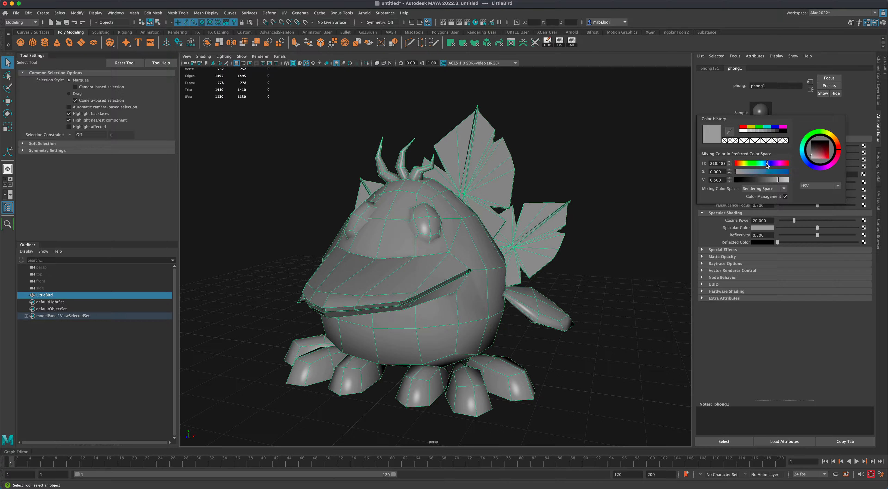
mouse_move(768, 172)
left_mouse_down()
mouse_move(795, 173)
mouse_move(823, 160)
left_mouse_up()
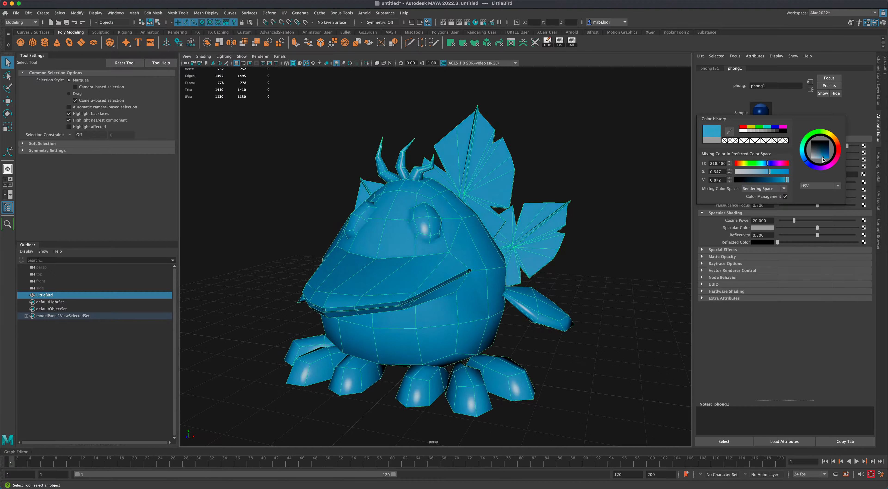
left_click(618, 253)
left_click_drag(618, 253, 591, 271, "alt")
Step: Select the faces of both eyes, assign them a new Phong material and set its color to black
left_click(427, 223)
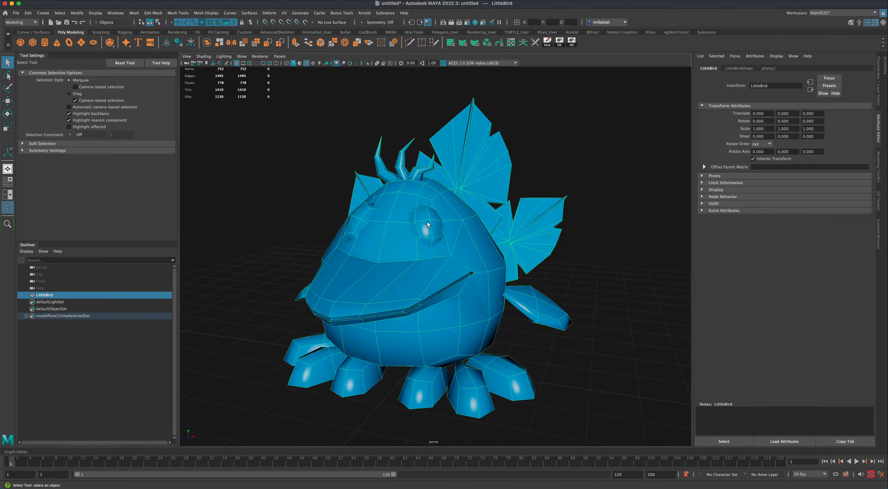
right_click_drag(427, 222, 470, 429)
left_click(427, 230)
double_click(426, 227)
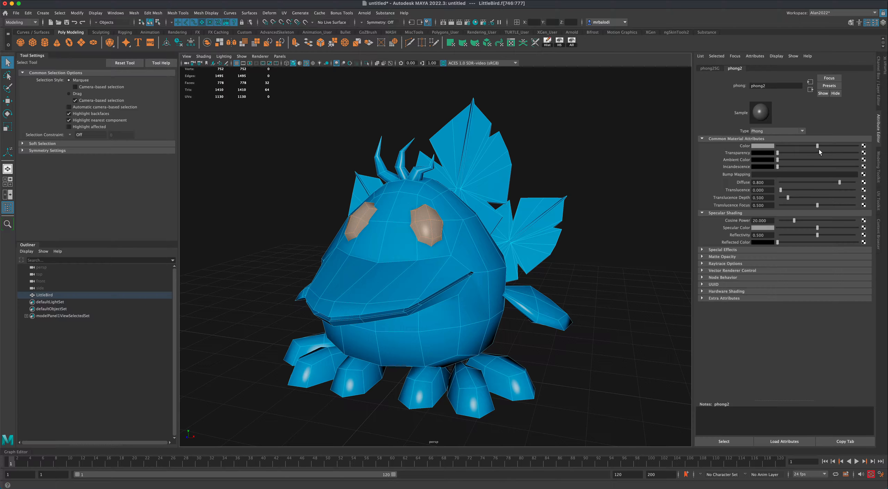
left_click_drag(816, 146, 767, 146)
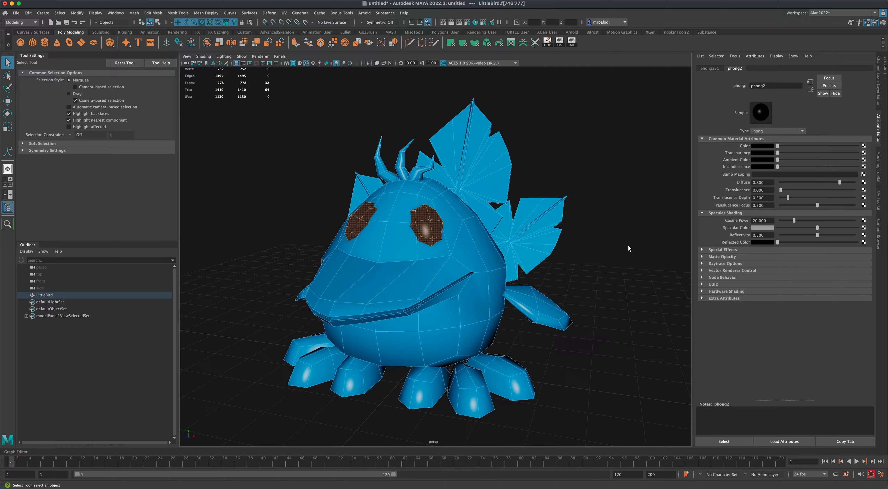
Step: Select the faces on top of the beak and add the face strip along its upper rim
left_click_drag(628, 248, 579, 254, "alt")
left_click(396, 283)
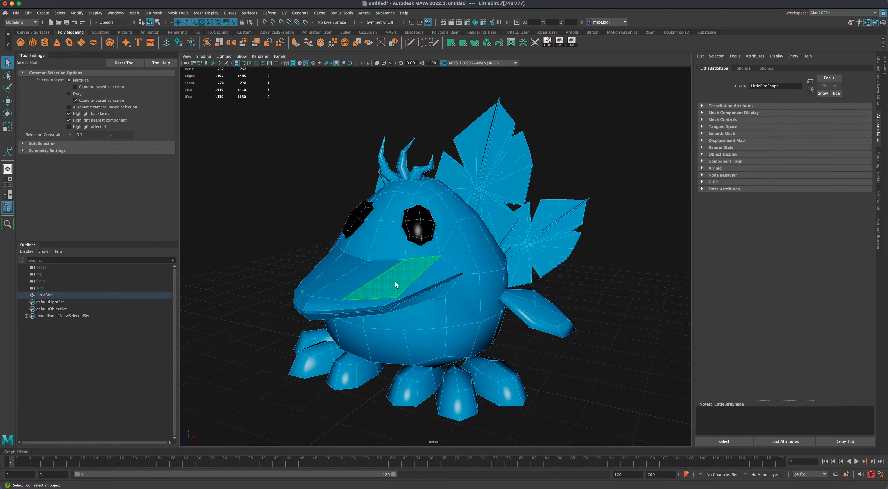
left_click(425, 279)
right_click_drag(426, 279, 430, 294)
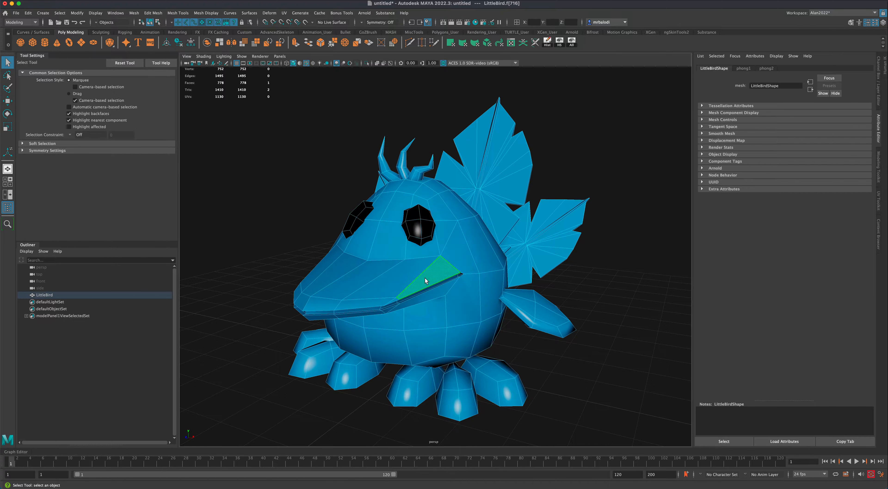
double_click(425, 278)
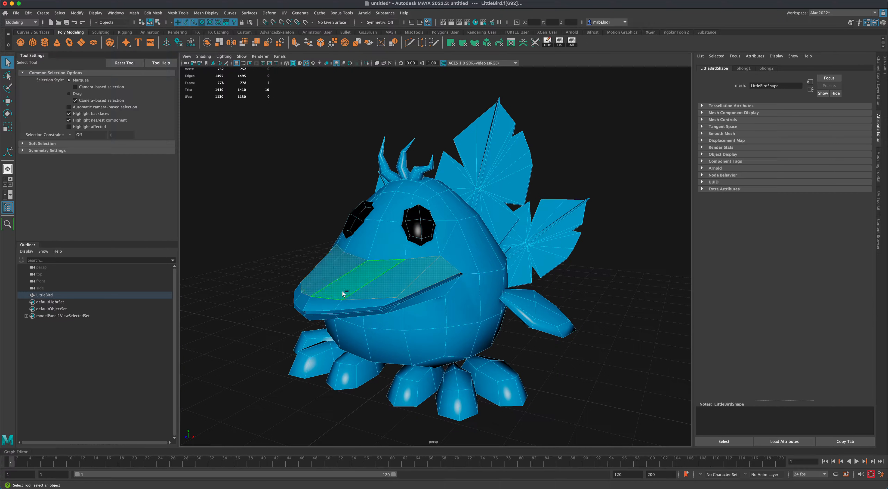
left_click_drag(342, 292, 460, 285, "alt")
left_click(462, 284, "shift")
double_click(462, 282, "shift")
left_click_drag(543, 282, 445, 206, "alt")
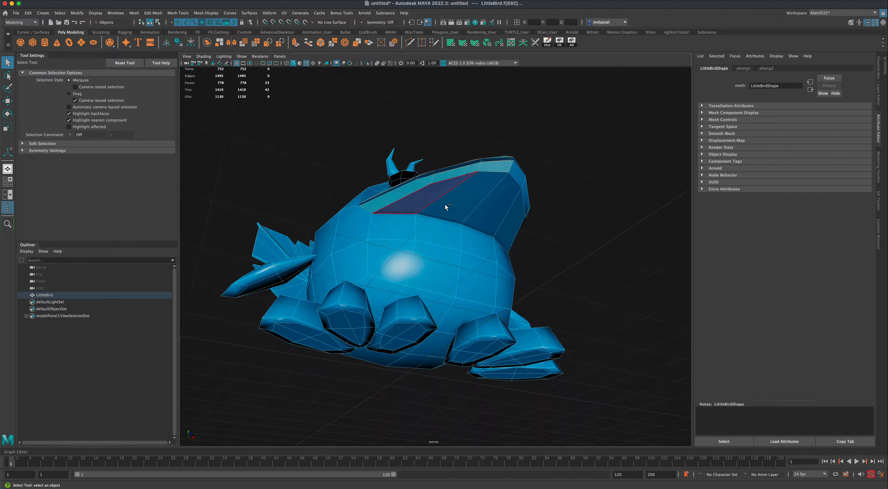
Step: Add the beak's underside, lower side and mouth groove faces to the selection so the entire beak is selected
left_click(480, 214, "shift")
left_click_drag(507, 222, 426, 247, "alt")
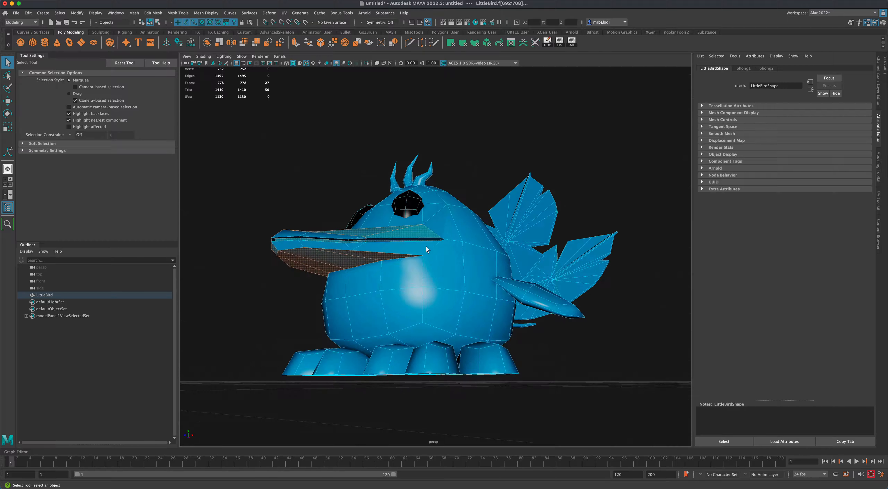
left_click(398, 248, "shift")
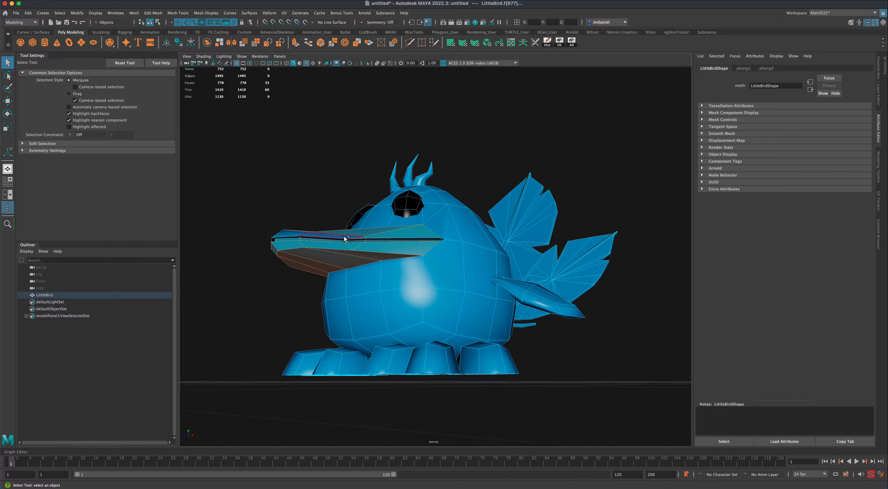
left_click_drag(226, 251, 269, 248, "alt")
left_click(347, 225, "shift")
double_click(333, 226, "shift")
left_click(356, 254, "ctrl")
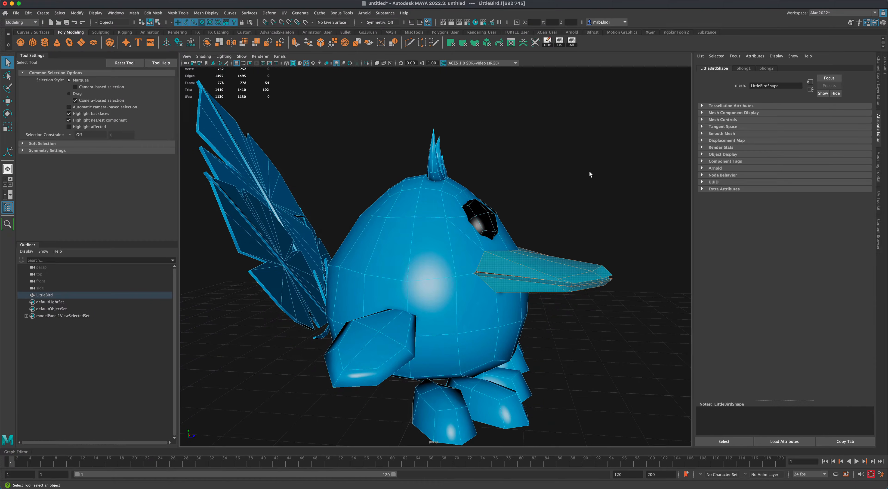
left_click_drag(589, 174, 673, 175, "alt")
left_click_drag(330, 276, 318, 317, "alt")
Step: Assign a new Phong material to the beak faces and color it orange with hue 22.345, saturation 1.000 and value 0.500
right_click(461, 279)
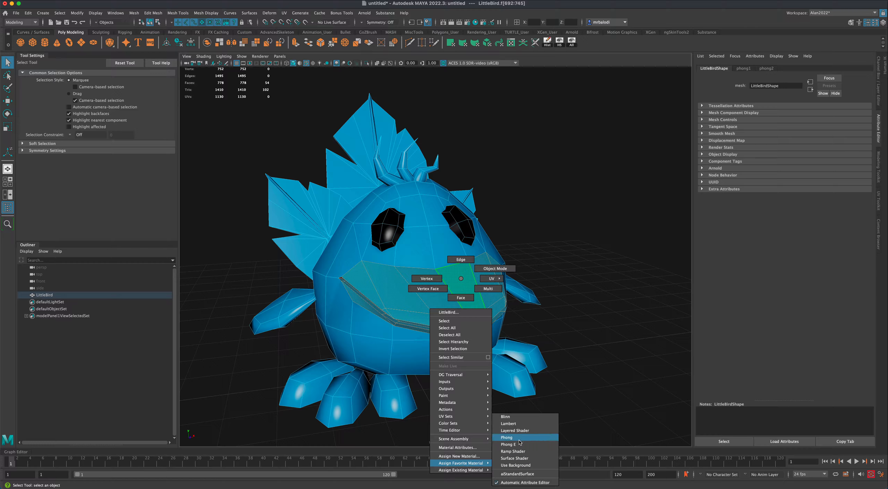
left_click(518, 440)
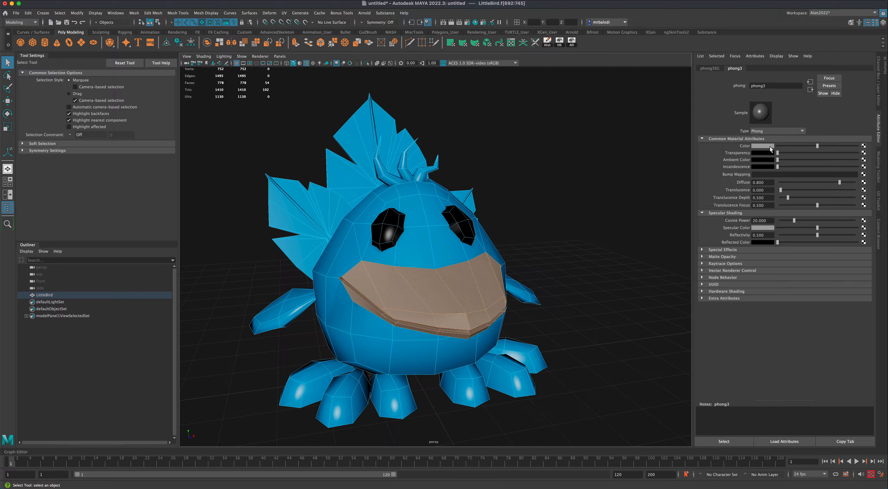
left_click(763, 145)
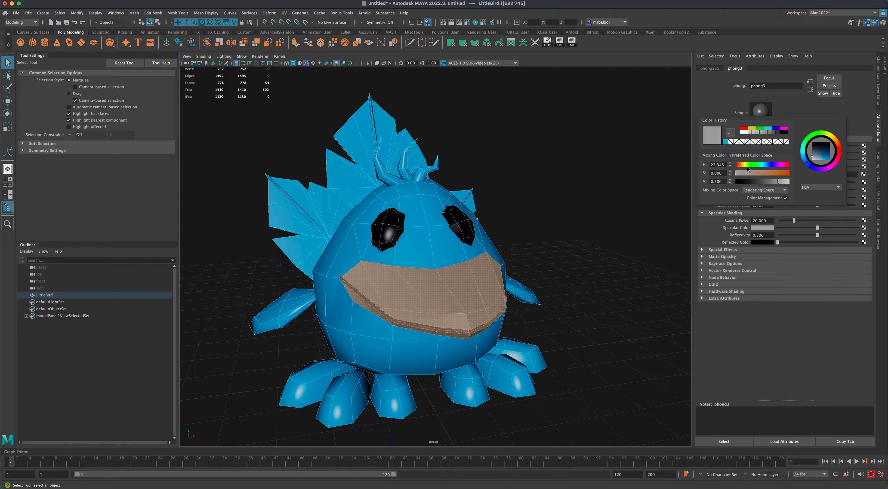
left_click(830, 151)
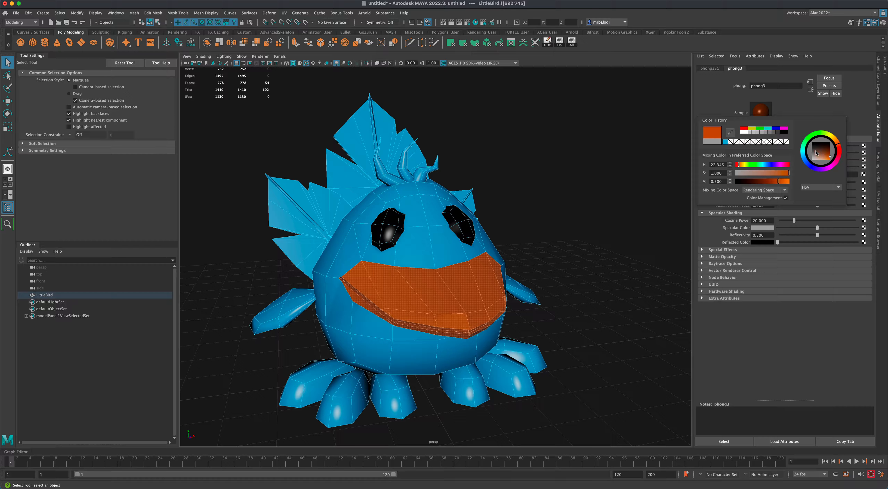
left_click(579, 253)
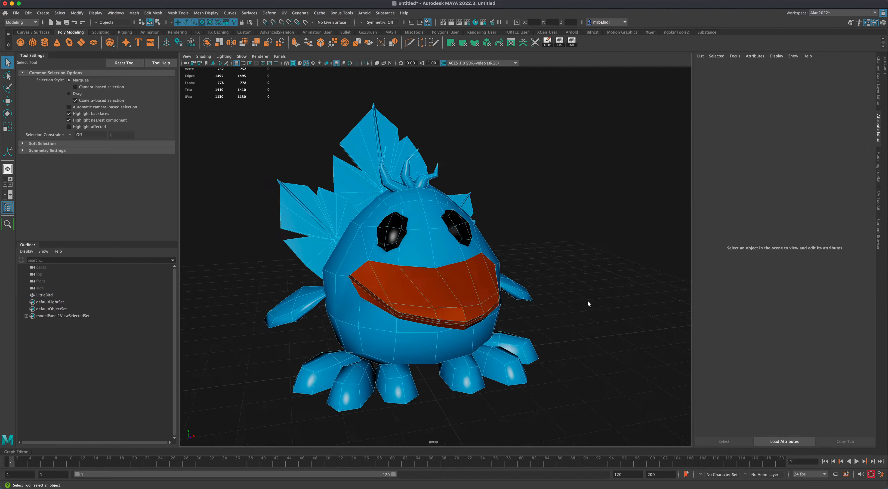
Step: Select all the faces of the six toes on both feet
left_click_drag(589, 303, 571, 305, "alt")
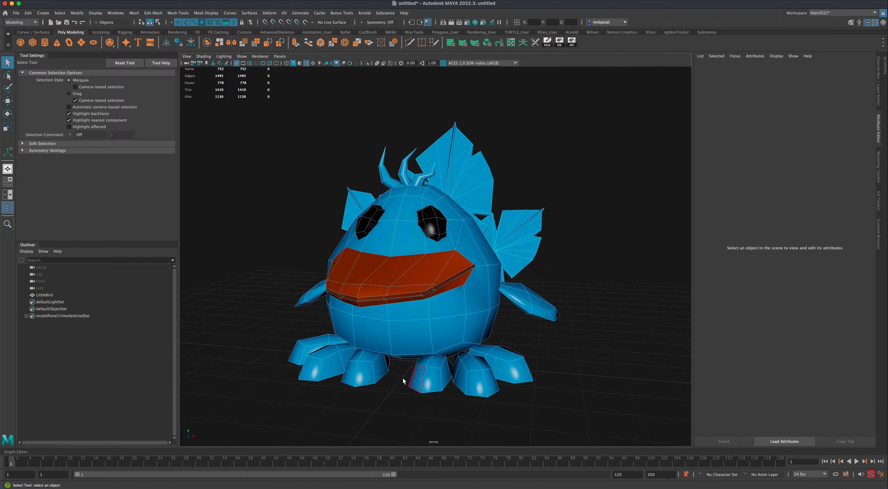
left_click(372, 377)
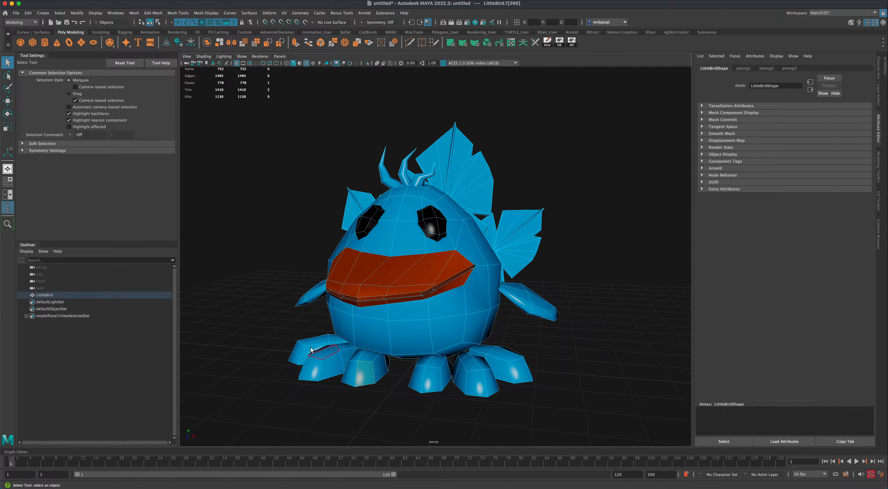
double_click(306, 351)
double_click(326, 368, "shift")
double_click(368, 375, "shift")
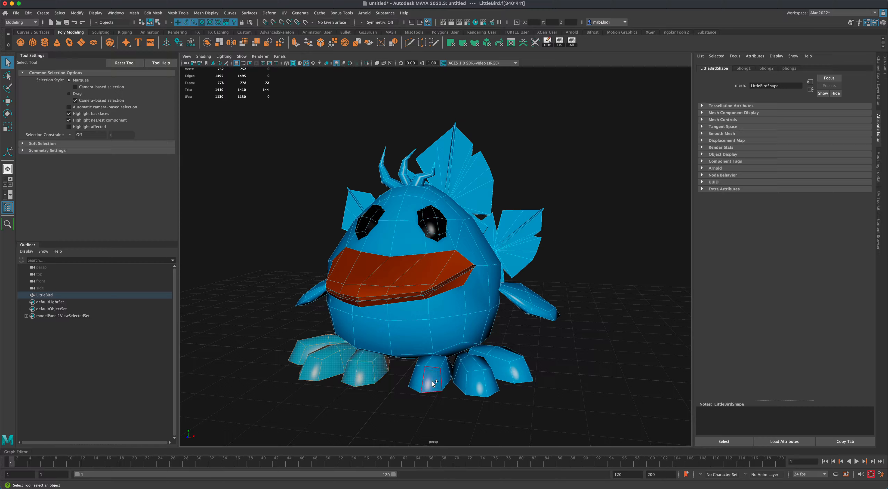
double_click(481, 390, "shift")
double_click(509, 368, "shift")
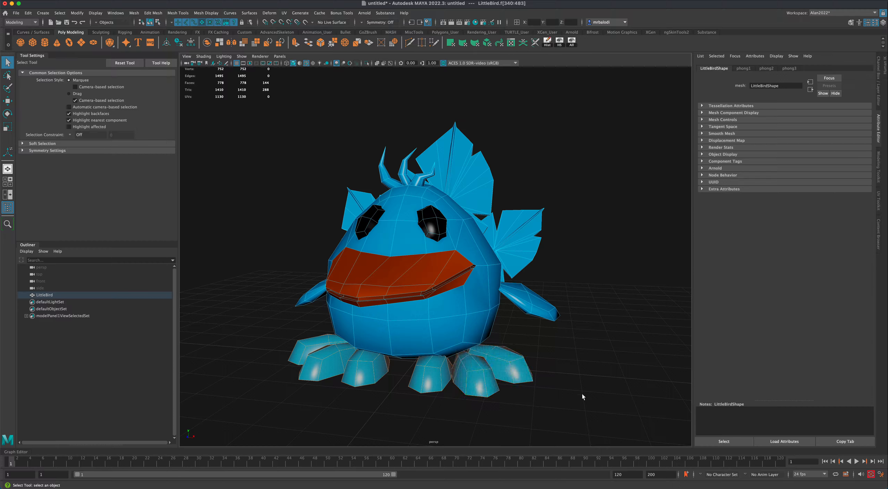
Step: Assign the beak's existing orange Phong material to the toes and return to object mode with nothing selected
mouse_move(581, 394)
left_mouse_down("alt")
mouse_move(601, 402)
mouse_move(590, 379)
left_mouse_up("alt")
right_click_drag(519, 291, 573, 467)
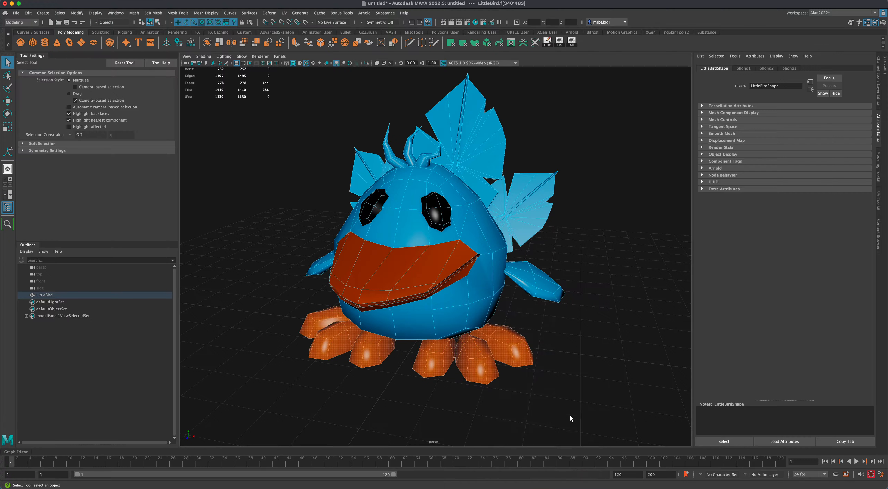
left_click(571, 416)
right_click_drag(523, 291, 526, 358)
right_click_drag(554, 285, 554, 285)
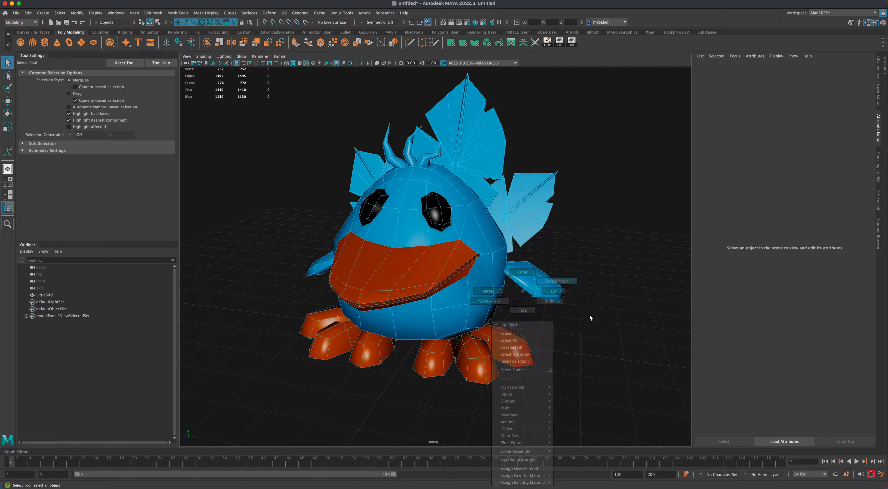